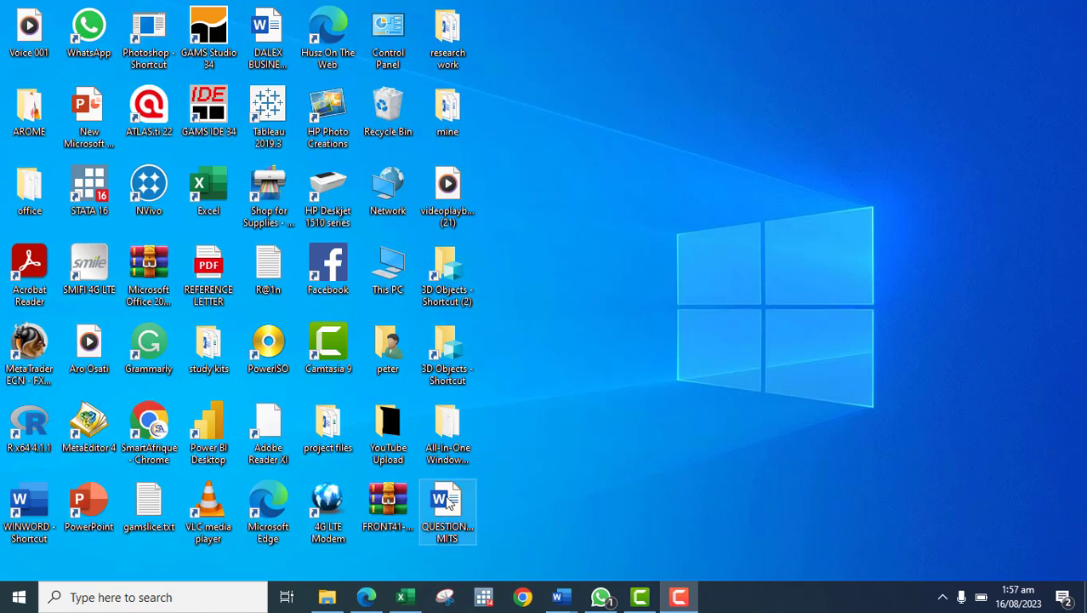
- Switch to the Book2 workbook in Excel to view the time series data
mouse_move(405, 597)
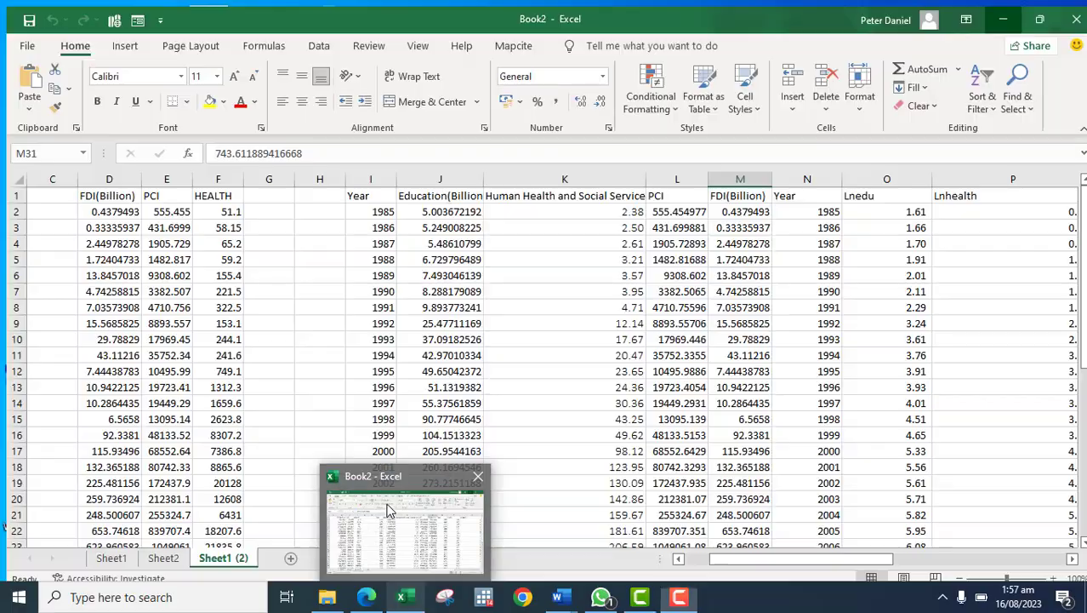
left_click(390, 510)
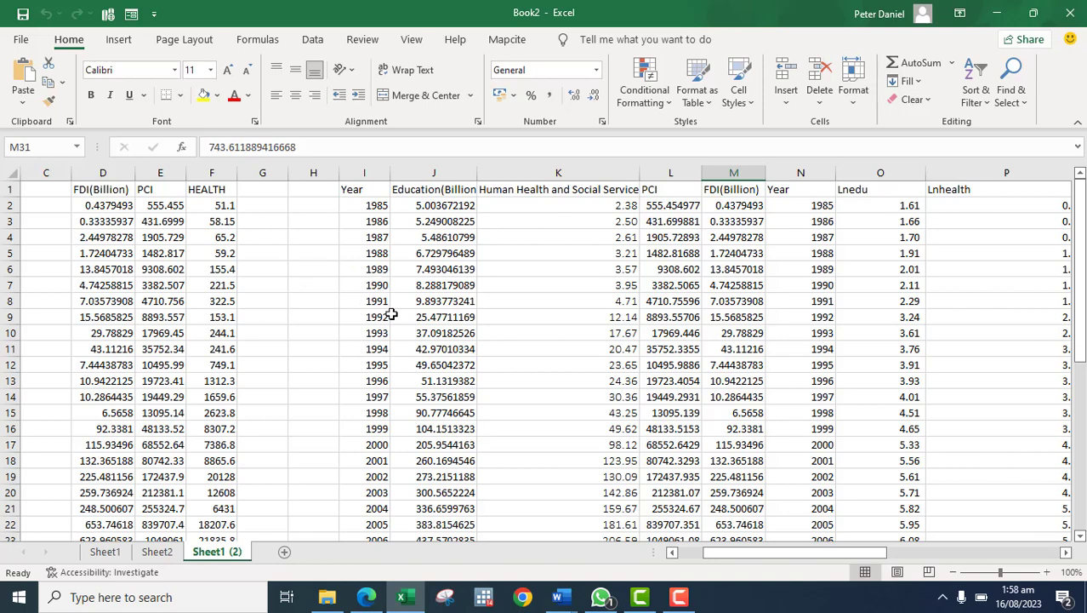
- Launch EViews 9 and start creating a new workfile
left_click(124, 598)
type("e")
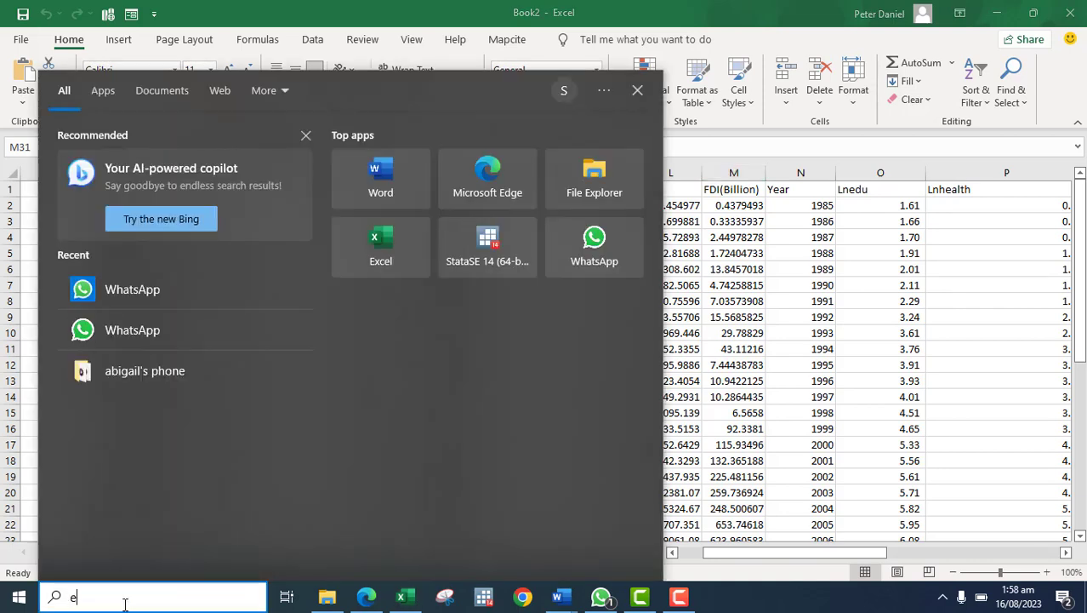
type("vie")
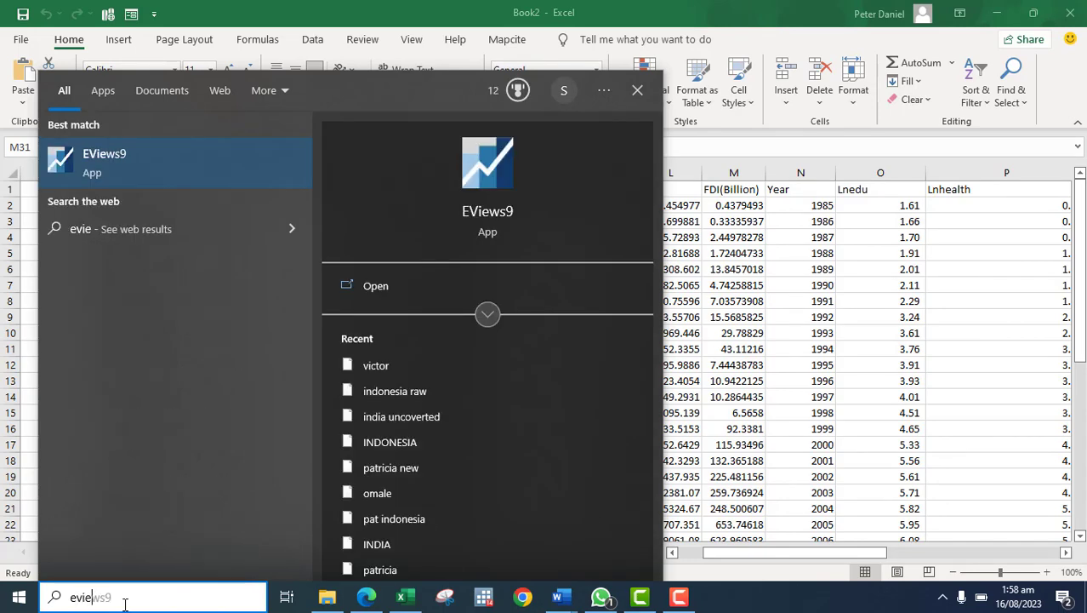
left_click(165, 153)
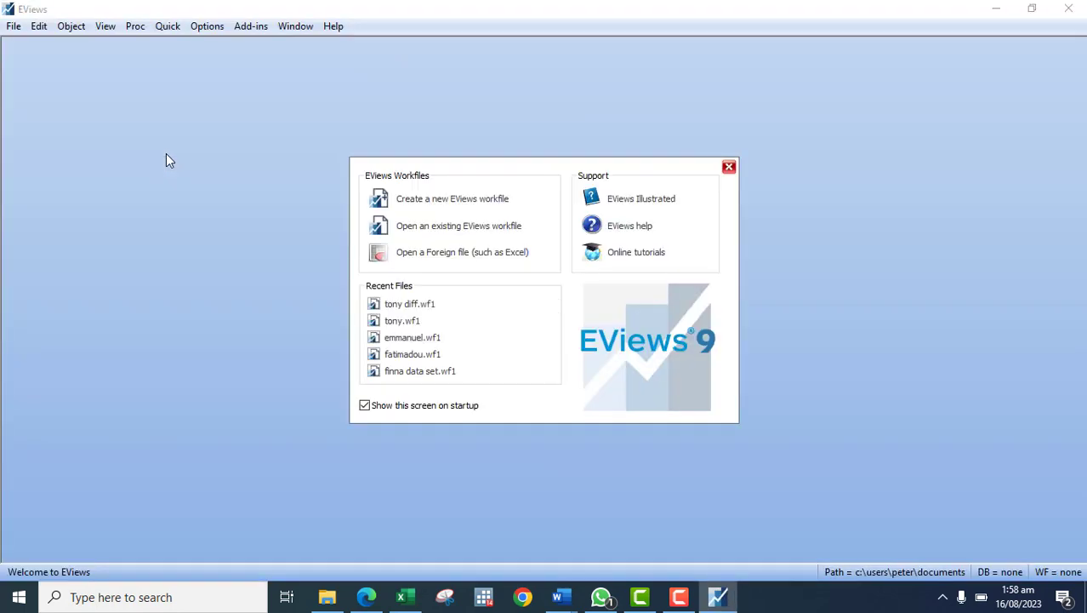
left_click(456, 200)
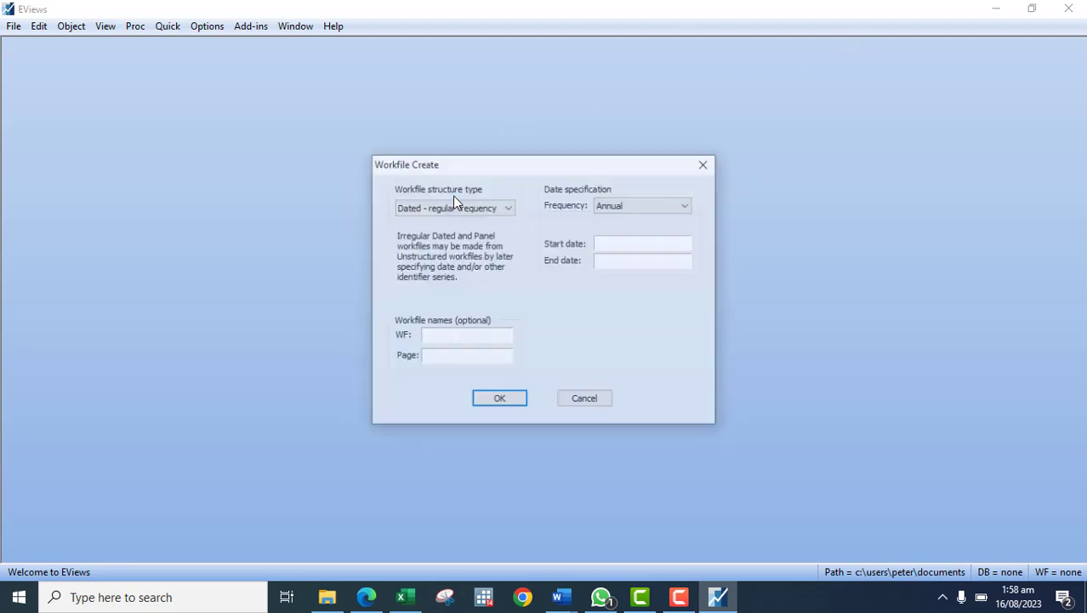
left_click(617, 245)
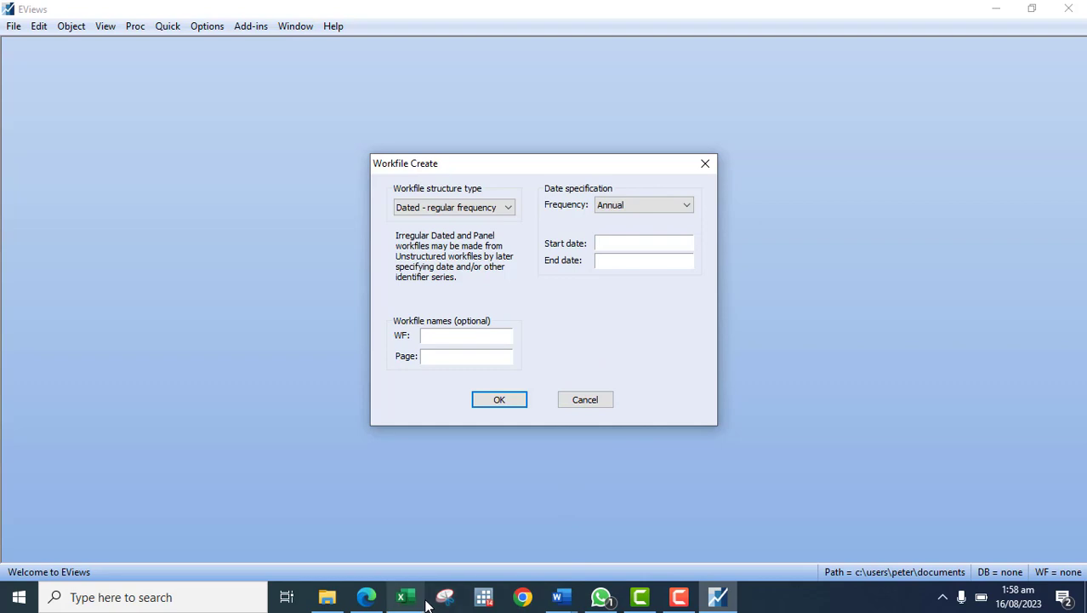
- Switch to Book2 in Excel, autofit column O on Sheet1 and check the range of years covered by the data
mouse_move(408, 598)
left_click(402, 541)
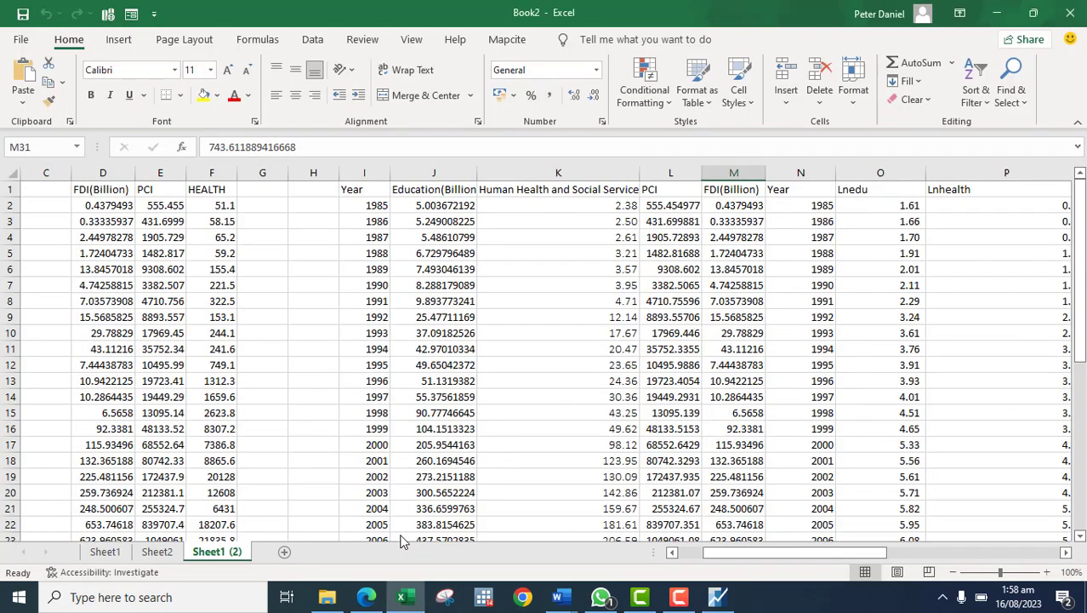
left_click(146, 555)
left_click(107, 553)
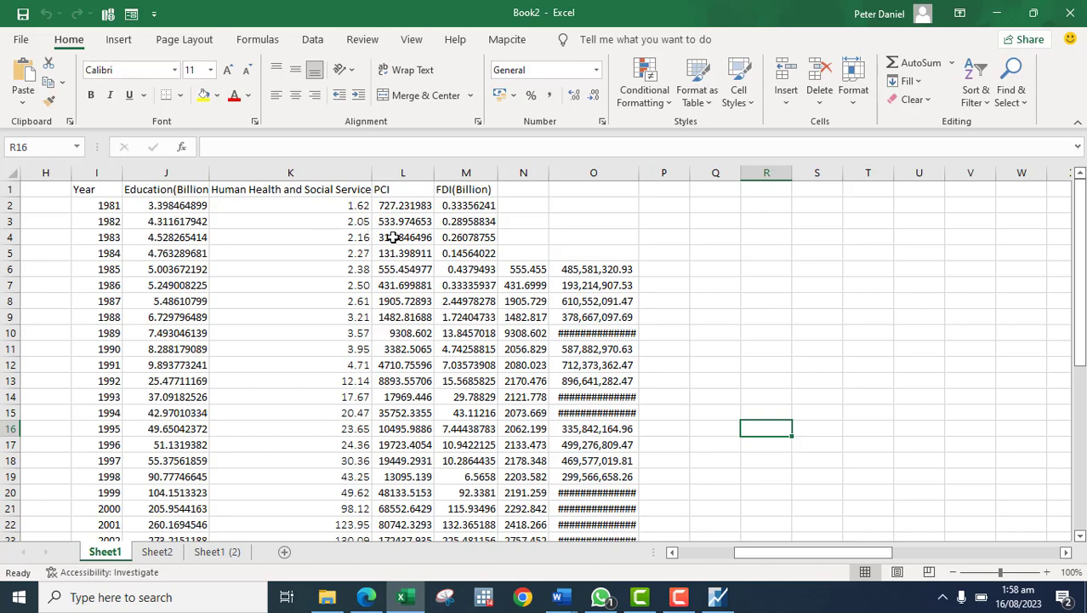
double_click(637, 176)
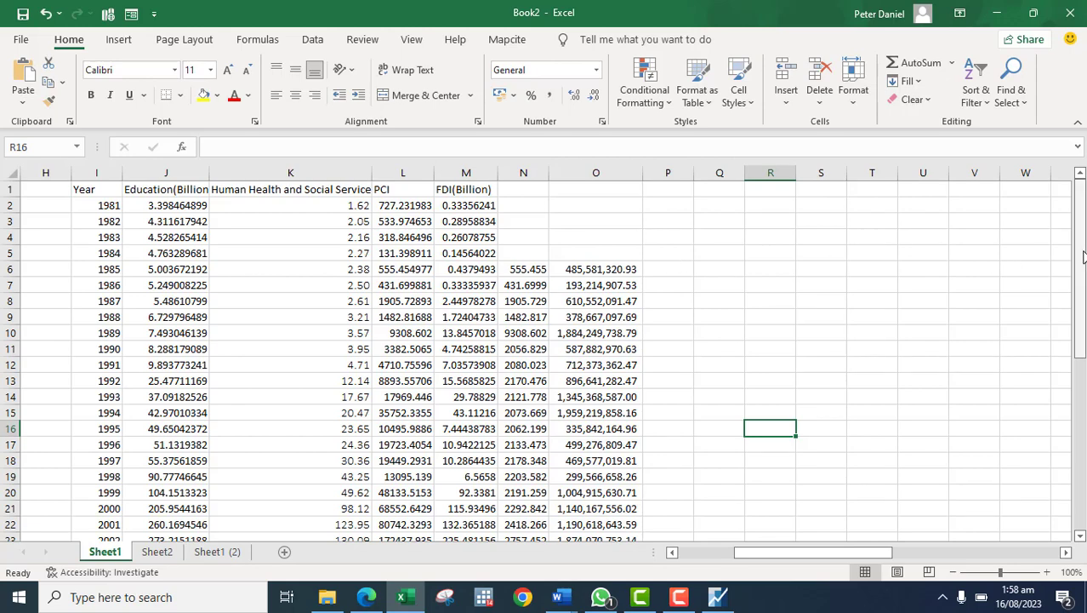
left_click_drag(1083, 256, 1082, 476)
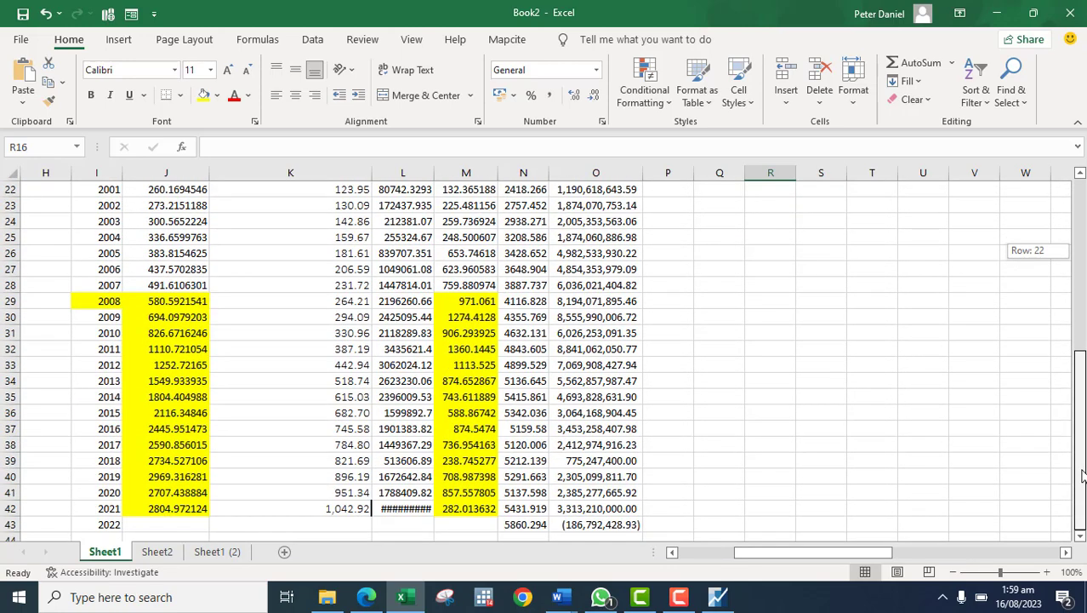
left_click_drag(1082, 477, 1081, 305)
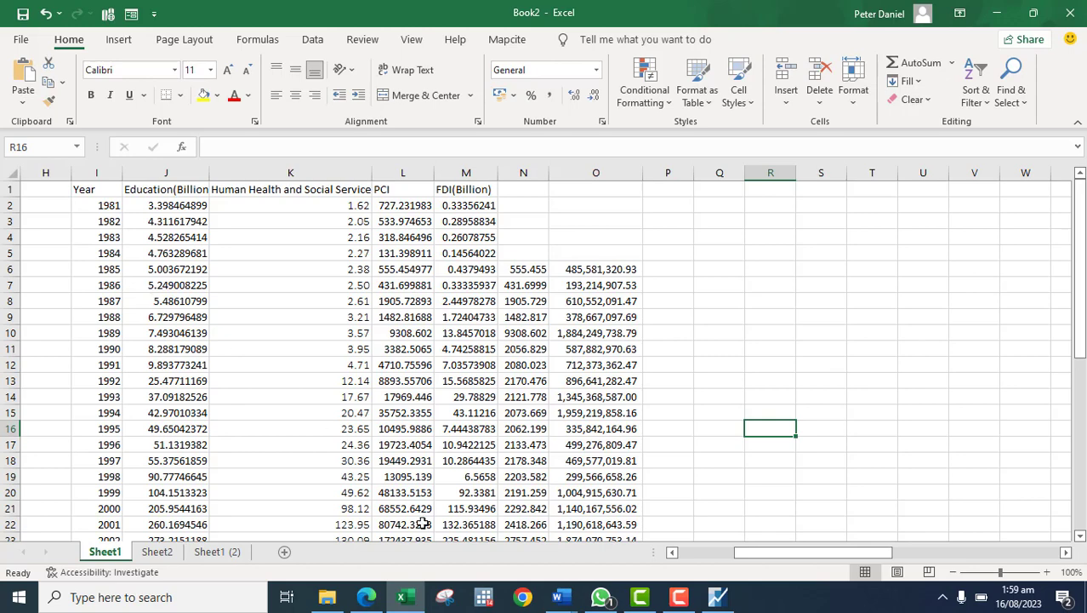
- In the EViews workfile setup, set the start date to 1990, the end date to 2020 and the workfile name to Practice
left_click(717, 598)
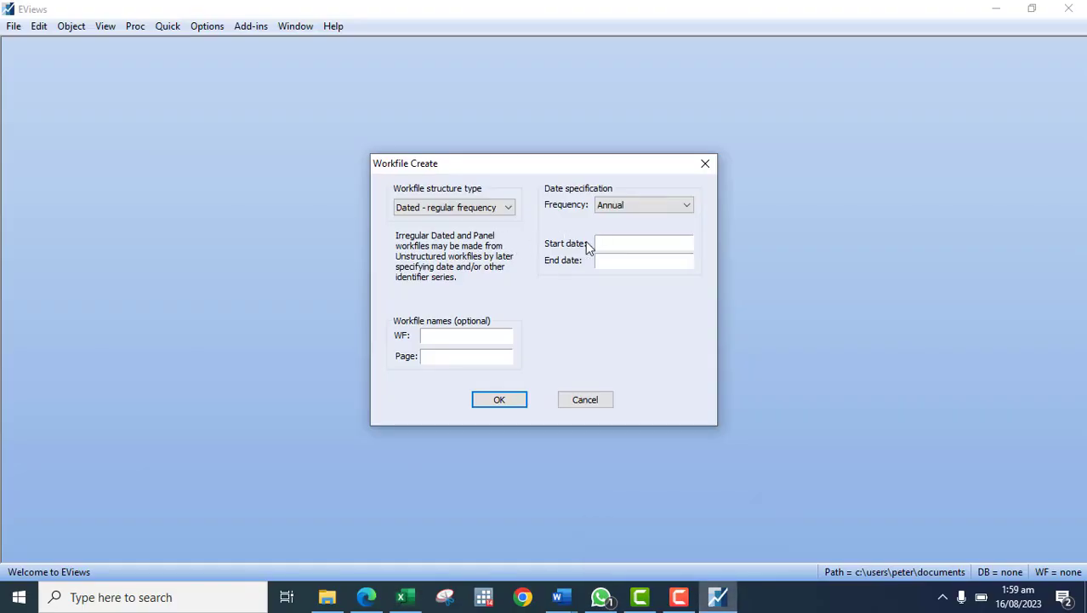
type("1990")
left_click(630, 257)
type("2020")
left_click(431, 337)
type("Pacto")
key("BackSpace")
key("BackSpace")
type("tice")
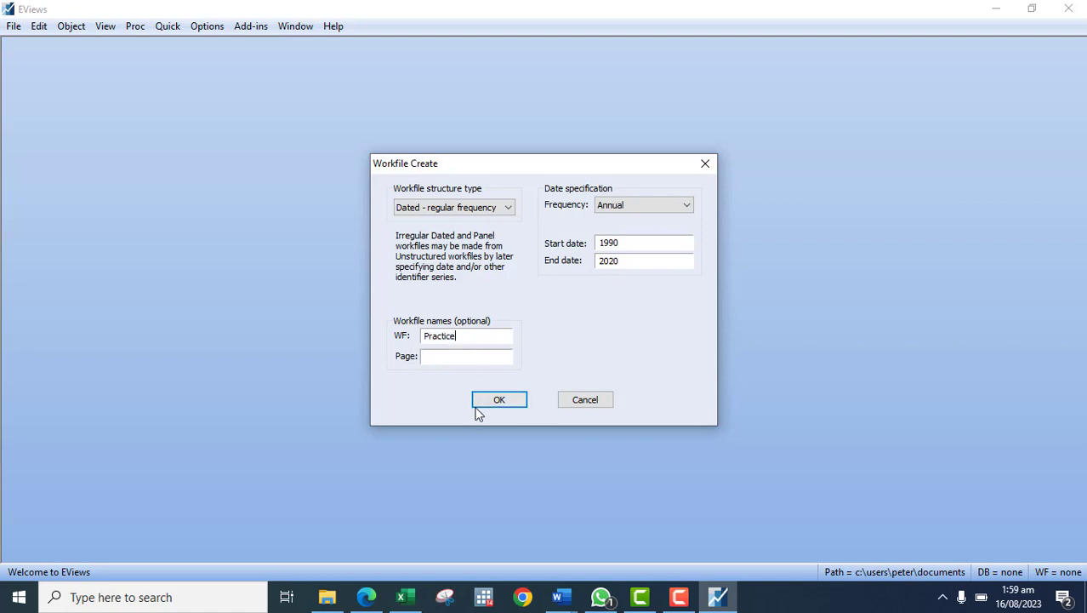
- Create the workfile with Annual frequency and the Dated - regular frequency structure, and decline the license update
left_click(689, 205)
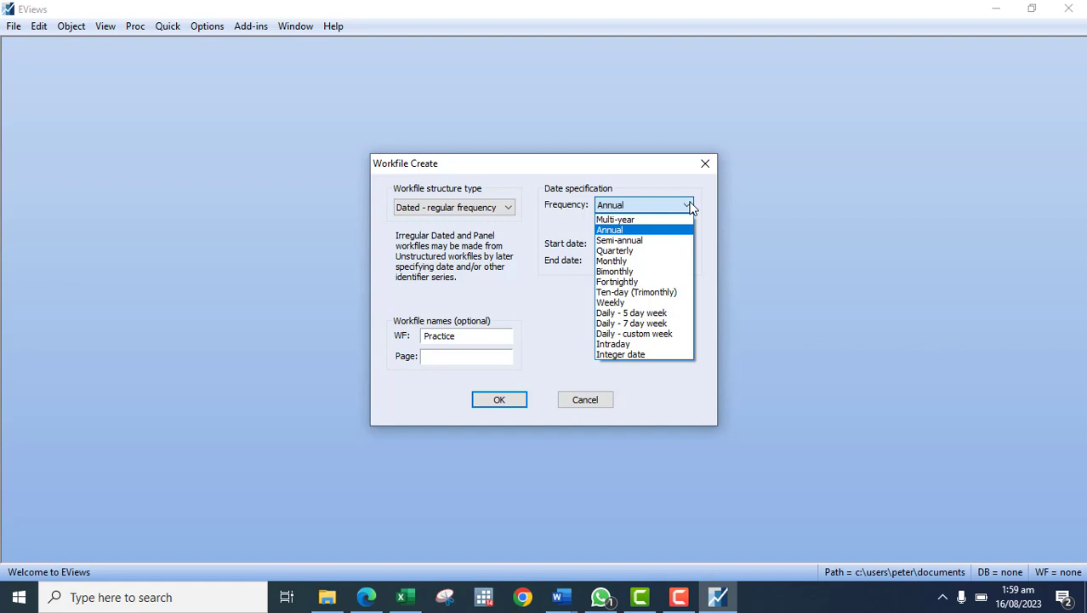
left_click(645, 233)
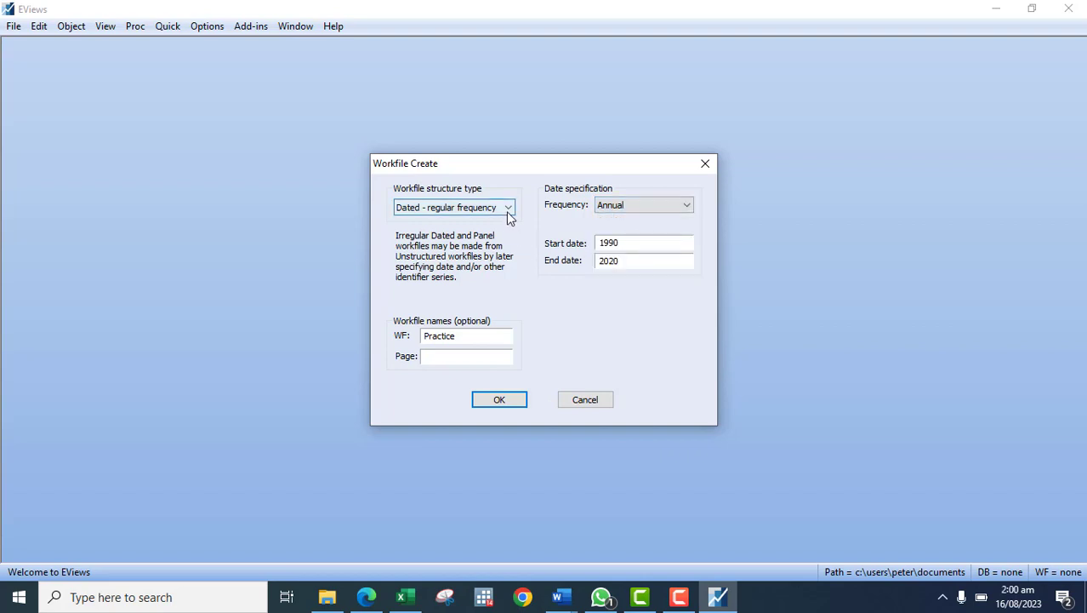
left_click(507, 217)
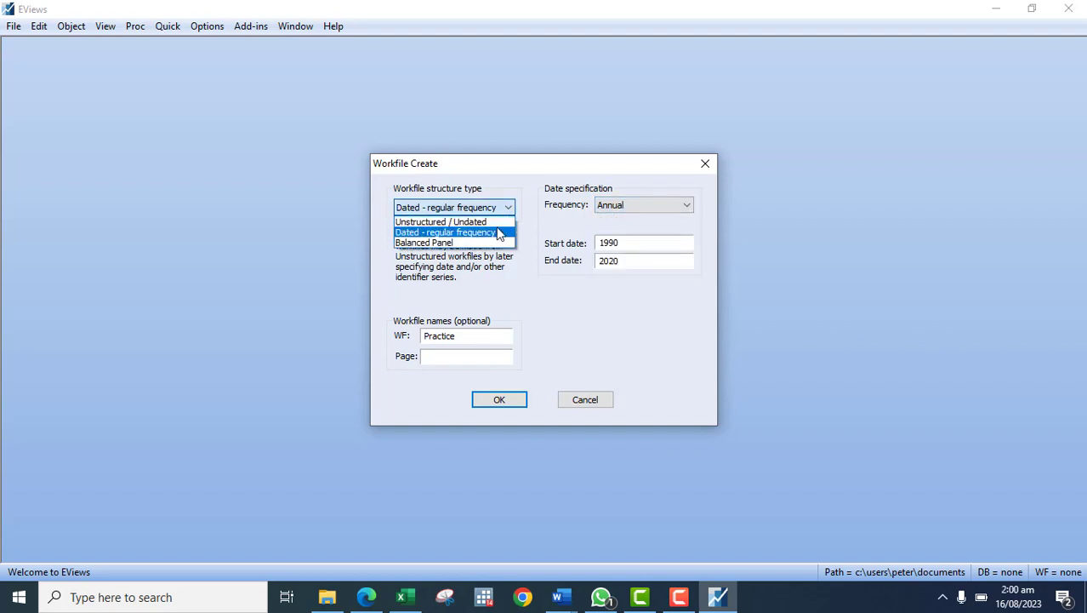
left_click(498, 232)
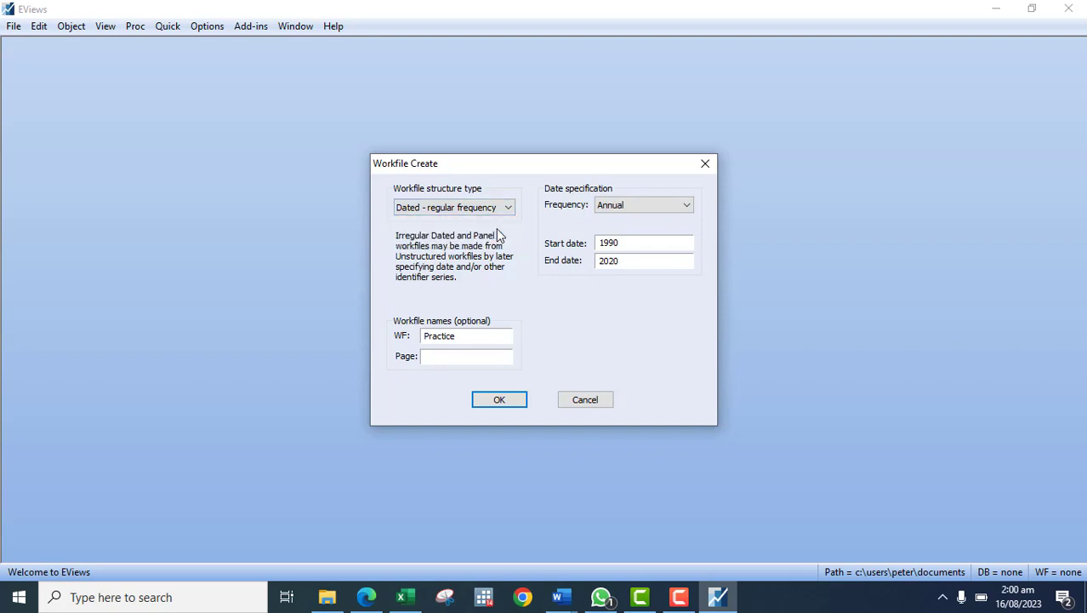
left_click(496, 403)
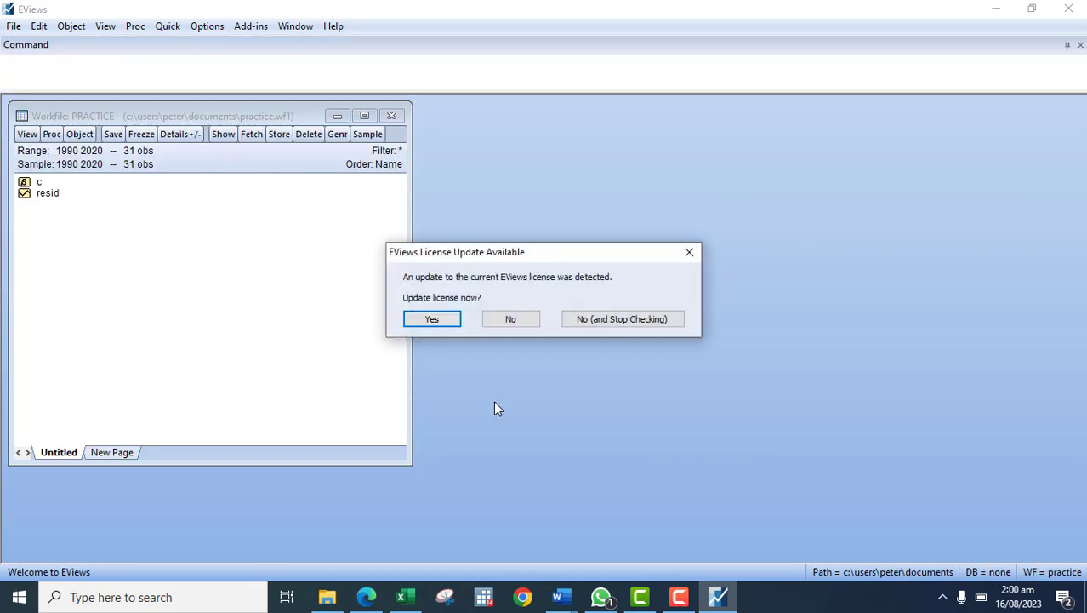
left_click(492, 318)
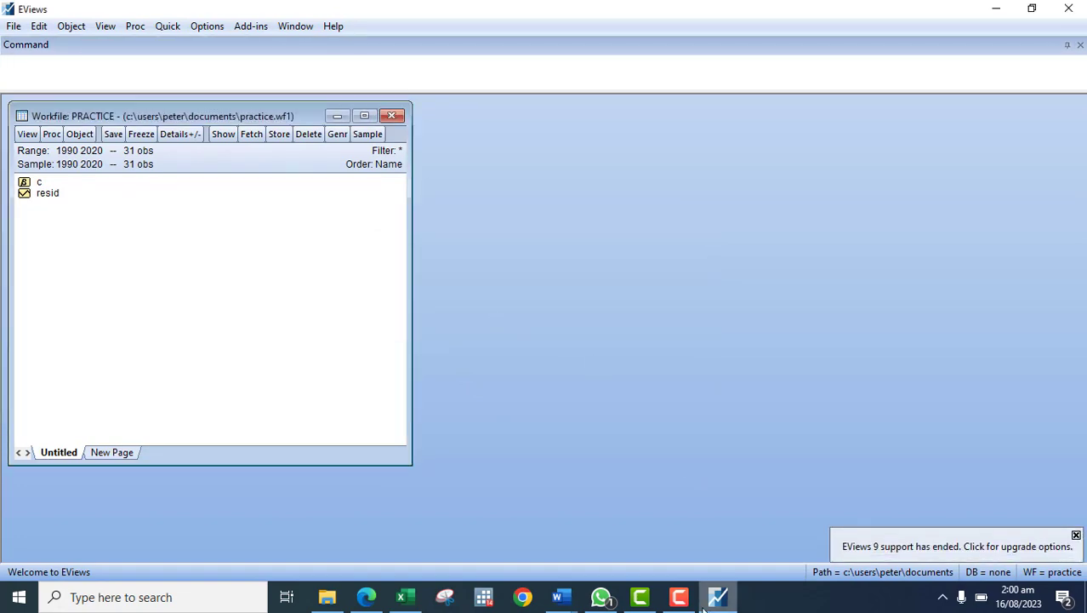
left_click(686, 578)
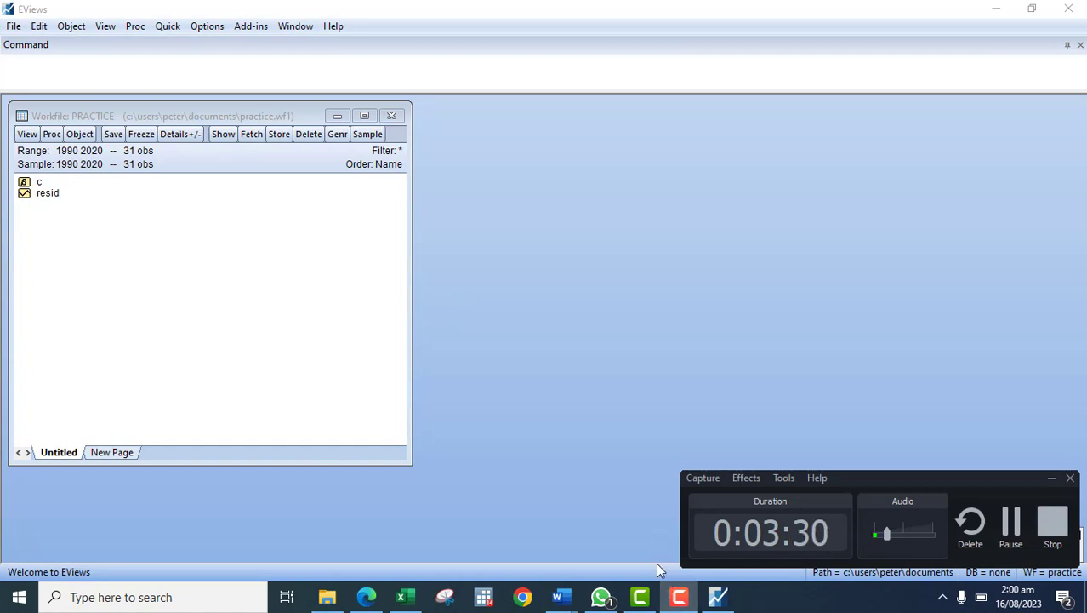
mouse_move(672, 597)
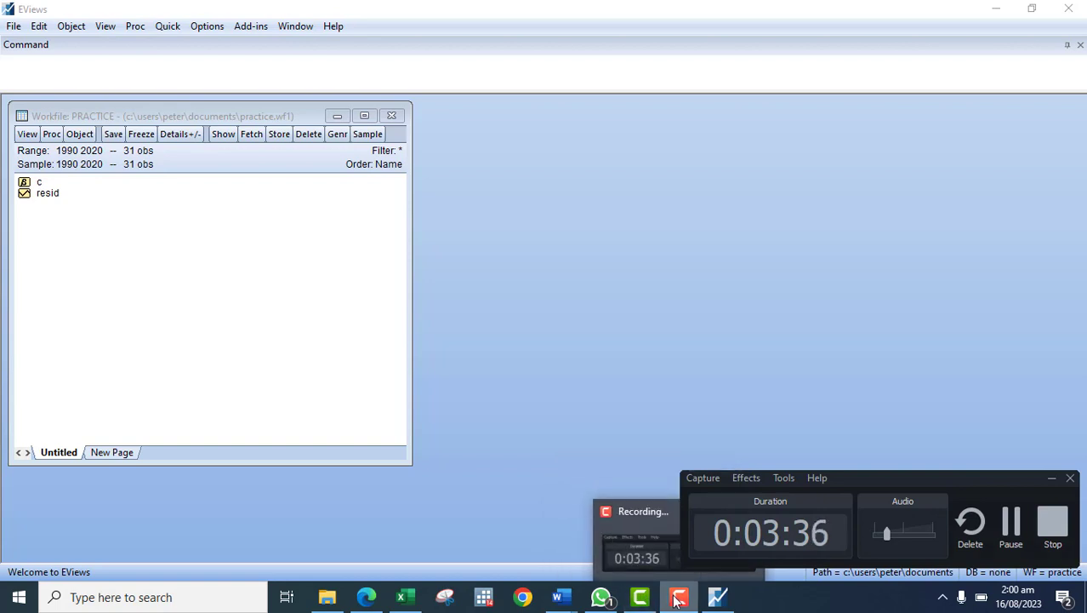
left_click(678, 599)
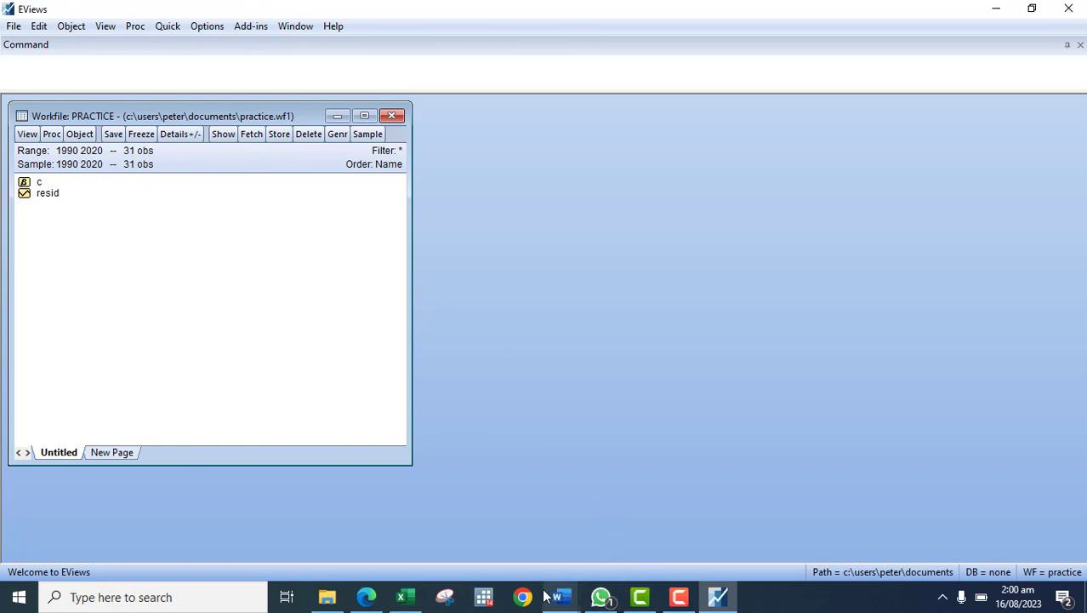
- Switch to Book2 in Excel and review the education, health, PCI and FDI variables on Sheet2
mouse_move(399, 600)
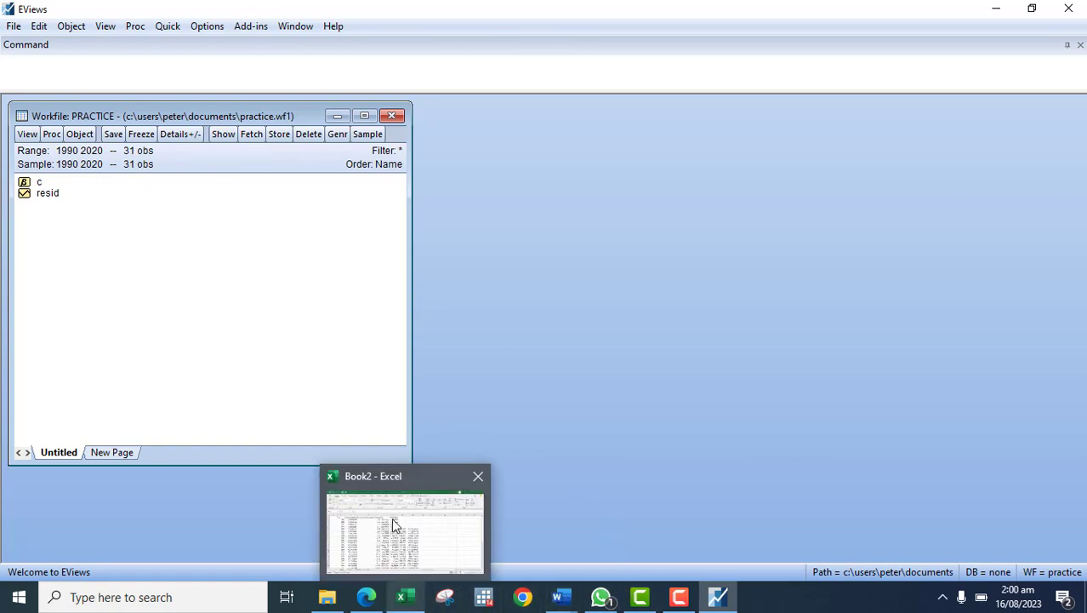
left_click(392, 517)
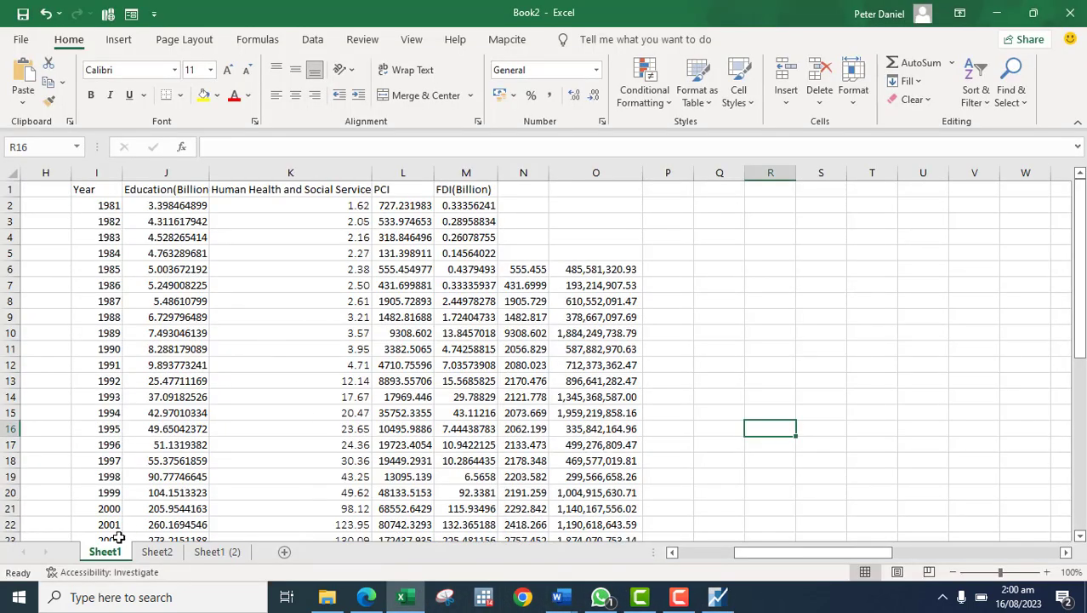
left_click(141, 552)
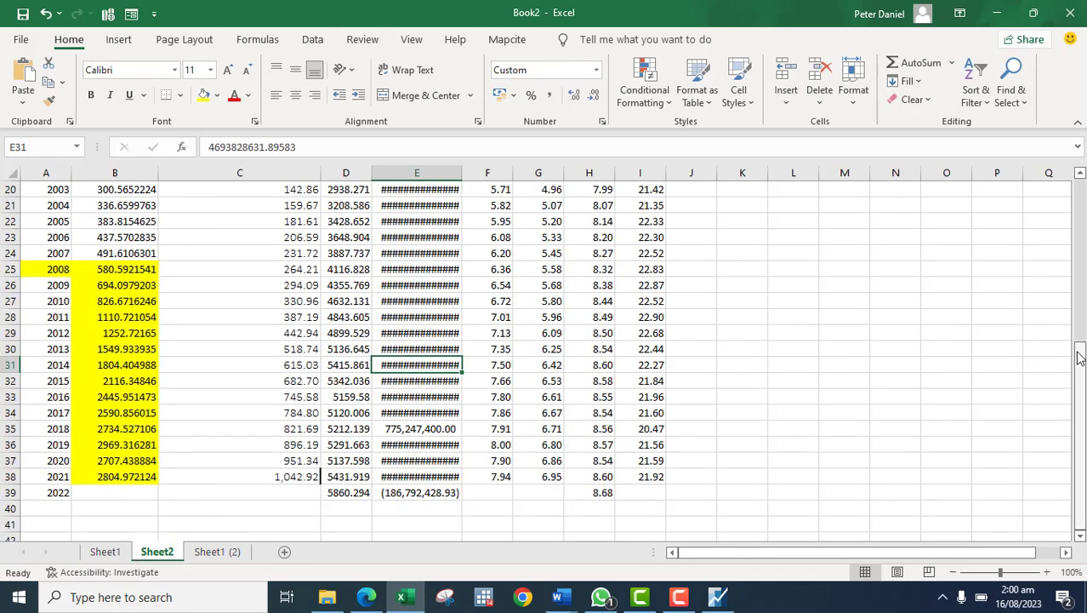
left_click_drag(1080, 359, 1079, 353)
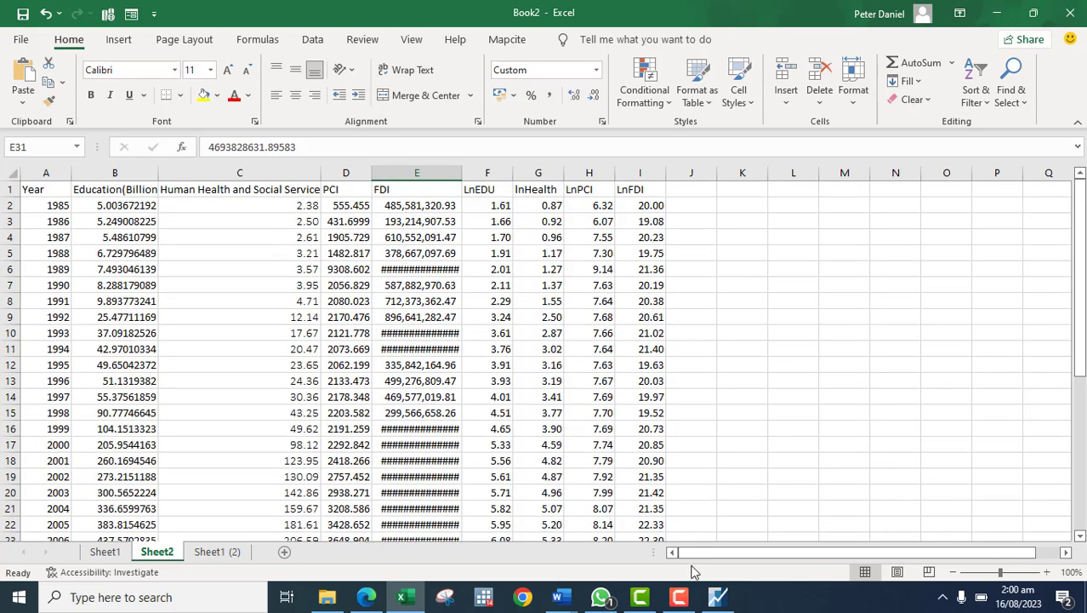
left_click(79, 189)
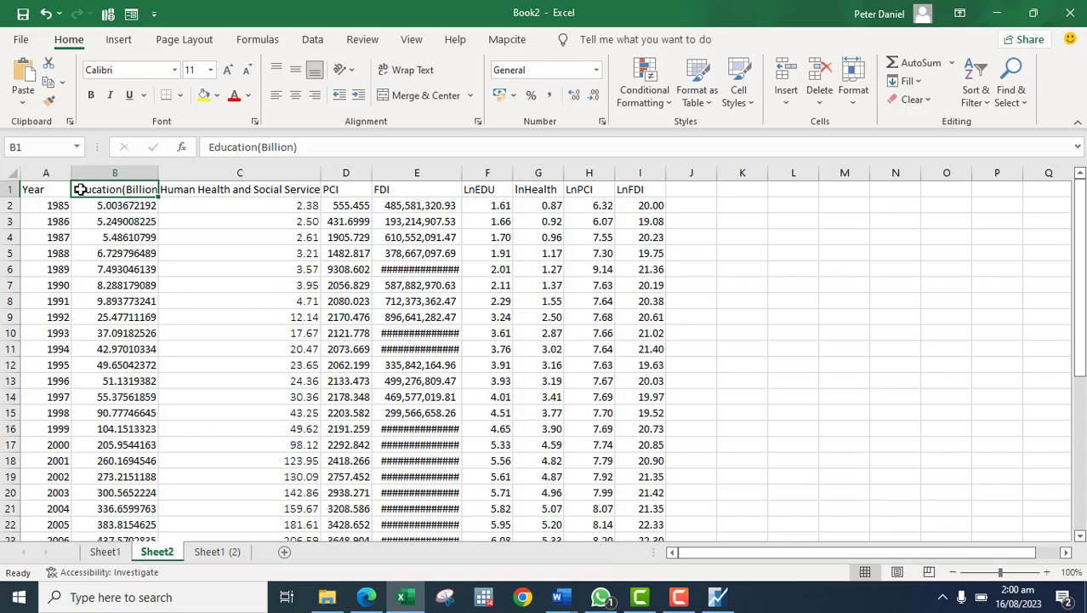
key("Right")
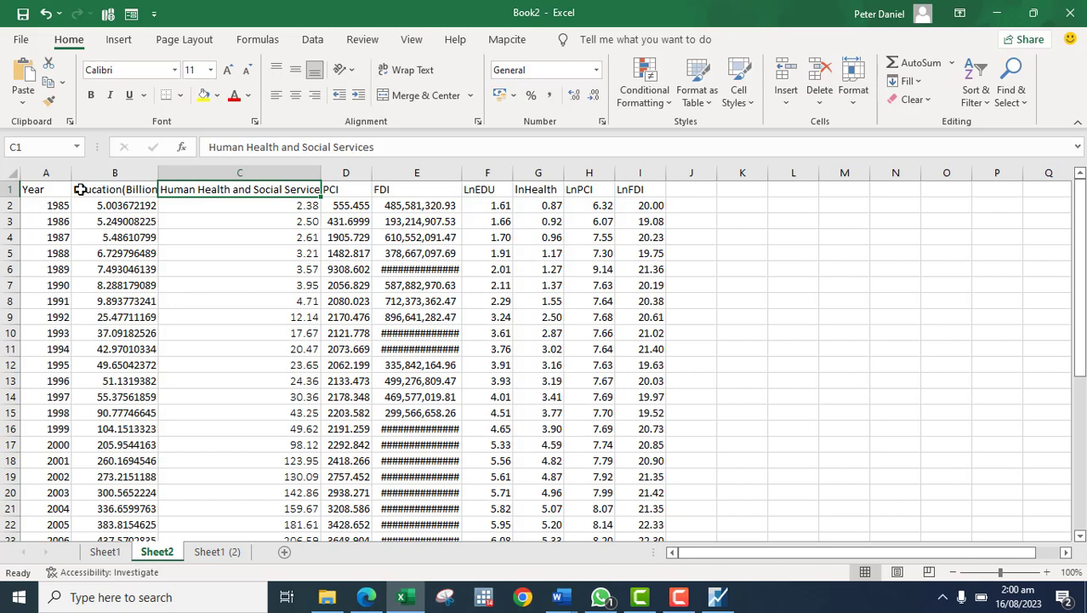
key("Right")
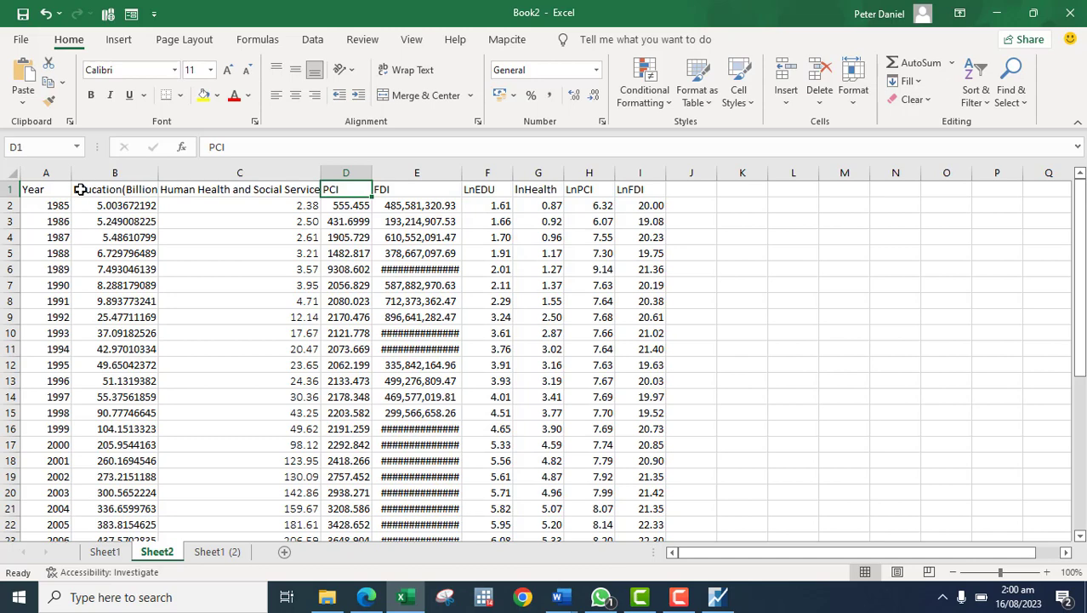
key("Right")
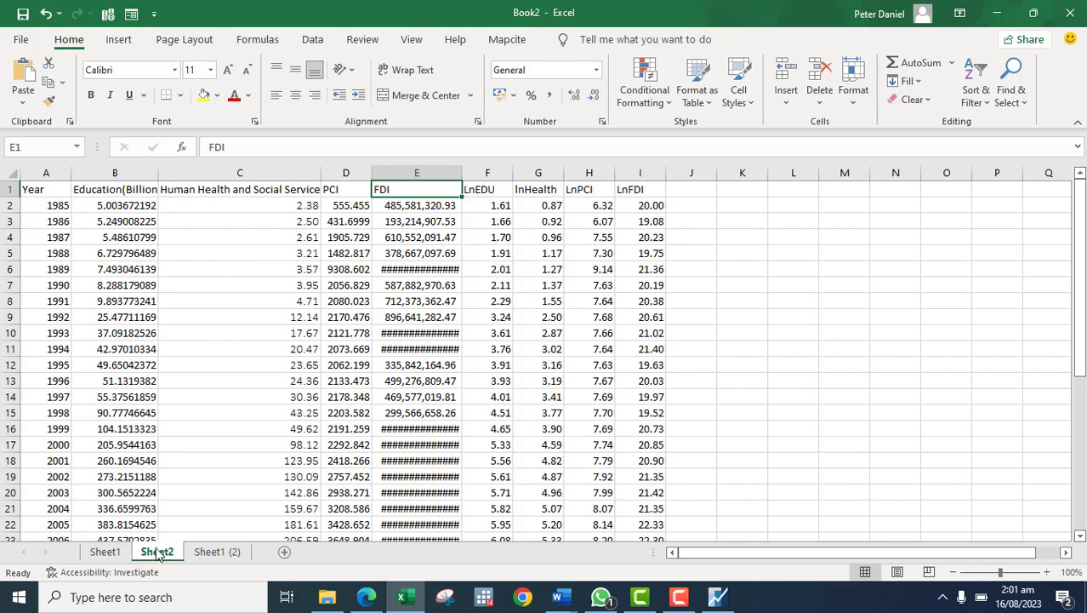
- Duplicate Sheet2 to the end of the workbook and clear the LnEDU, lnHealth, LnPCI and LnFDI columns in the copy
mouse_move(160, 555)
left_mouse_down()
mouse_move(207, 543)
mouse_move(286, 555)
left_mouse_up()
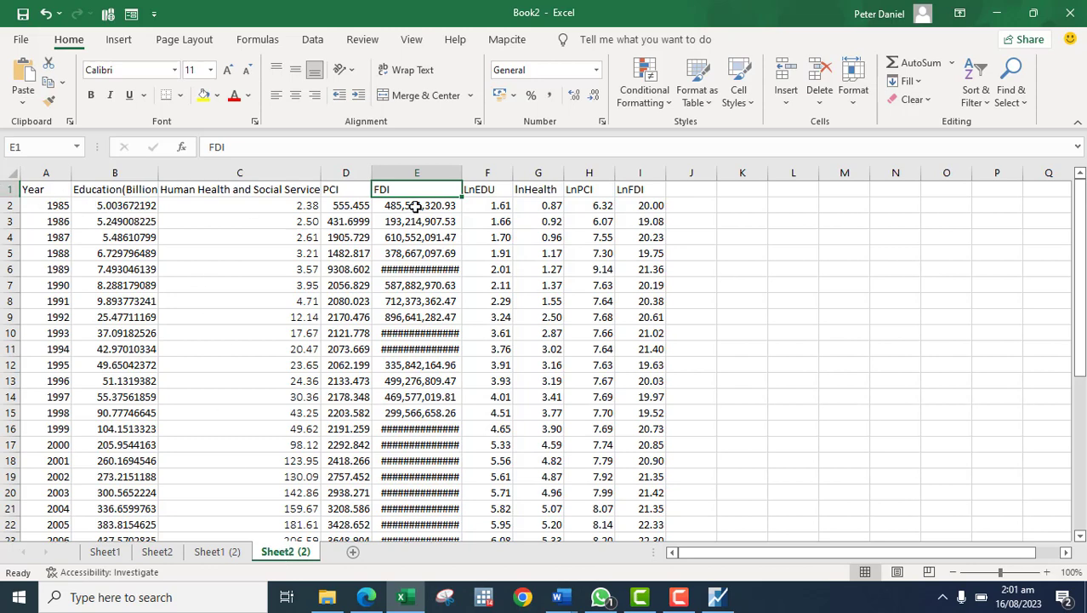
left_click(495, 176)
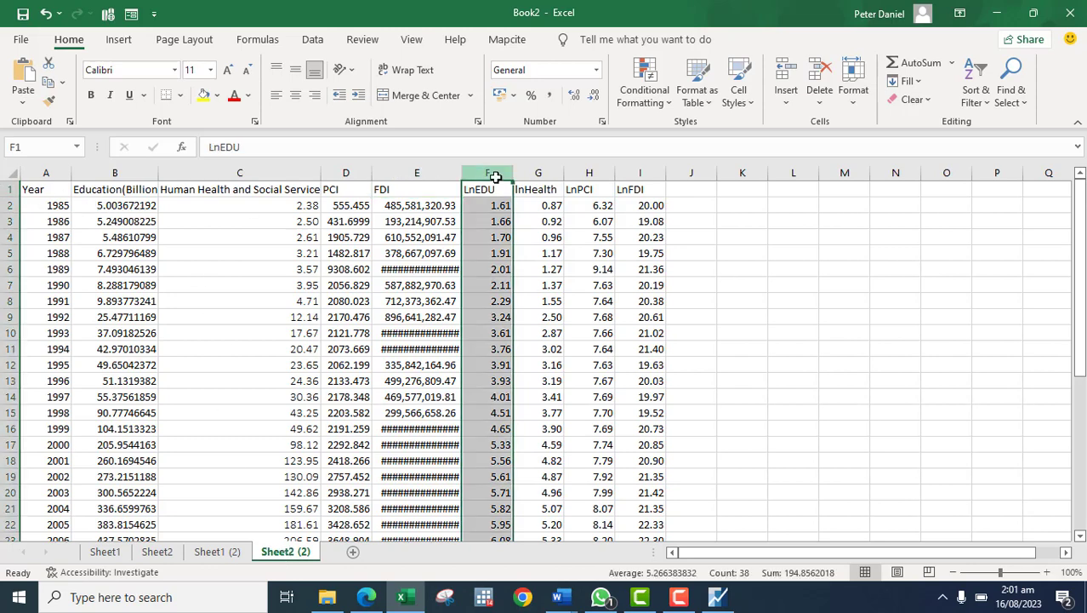
key("shift+Right")
key("shift+Right")
key("shift+Right")
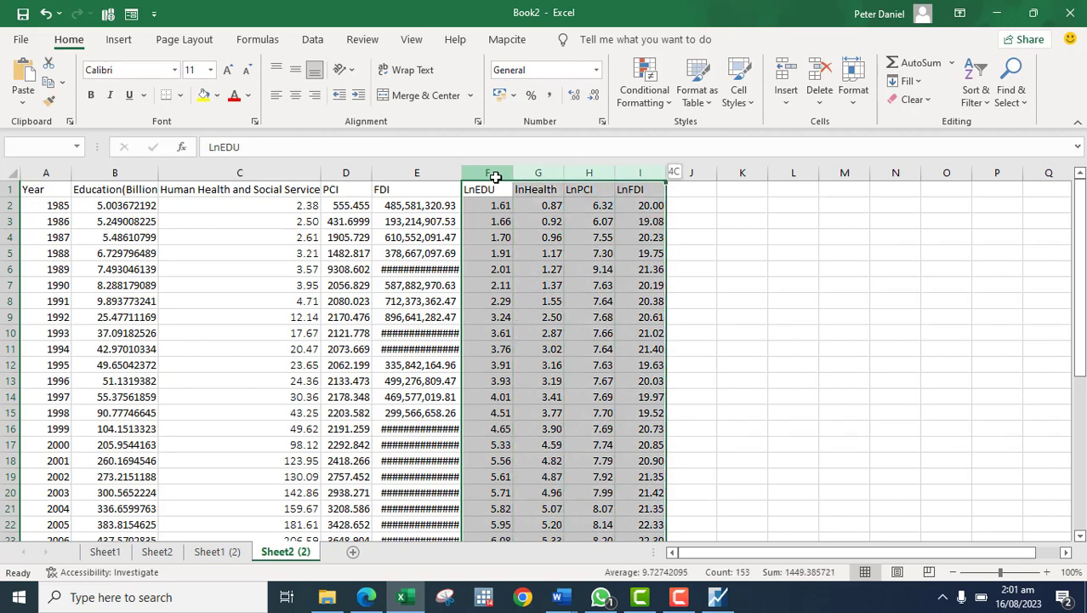
key("Delete")
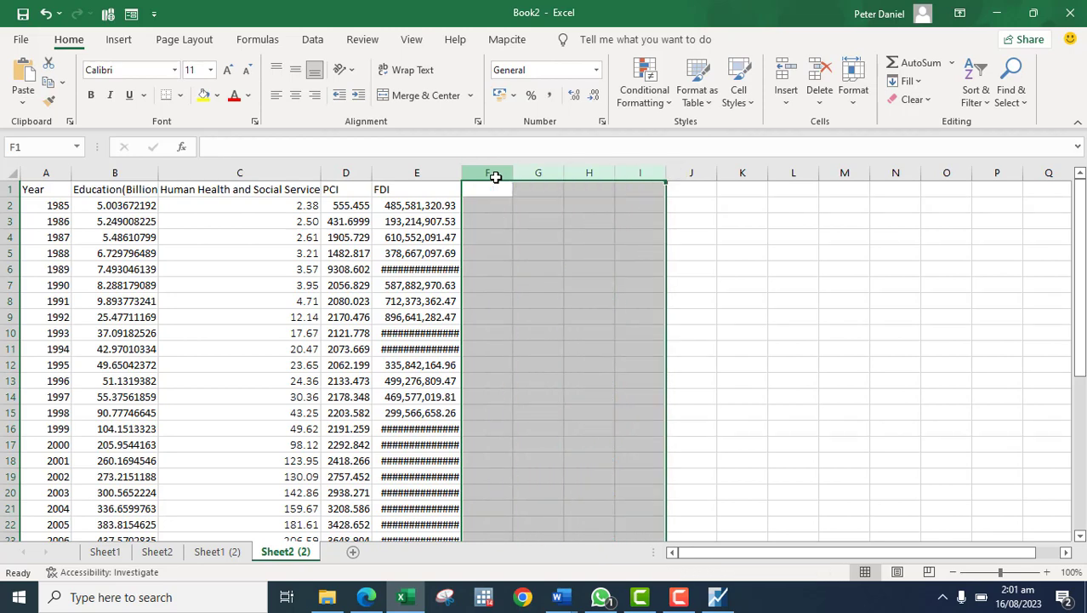
- Delete the rows for the years 1985 to 1989 from the Sheet2 (2) data
left_click(6, 205)
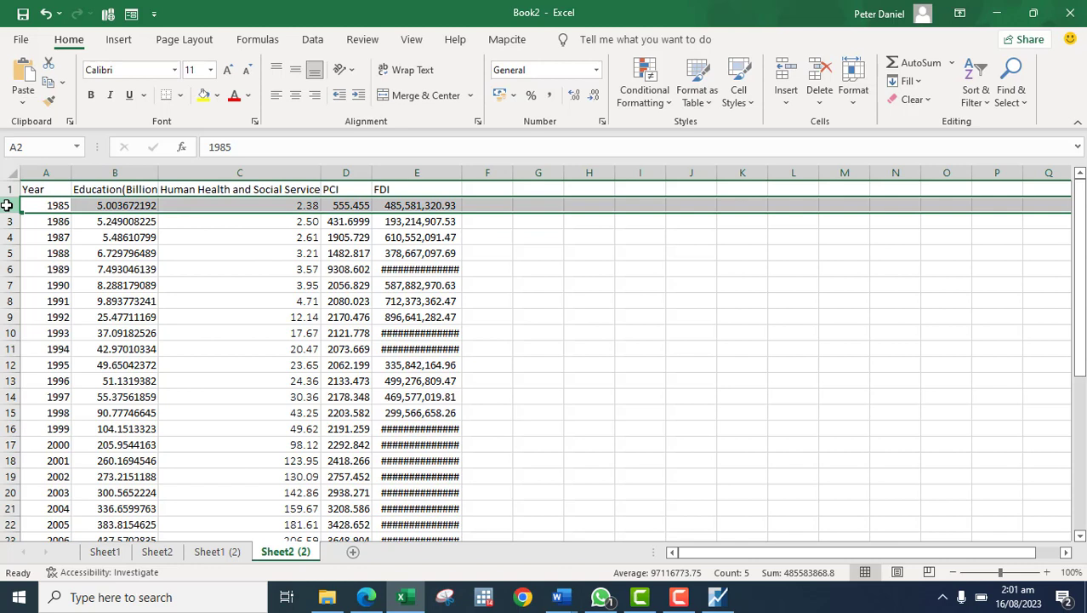
key("shift+Down")
key("shift+Down")
key("shift+Down")
key("shift+Down")
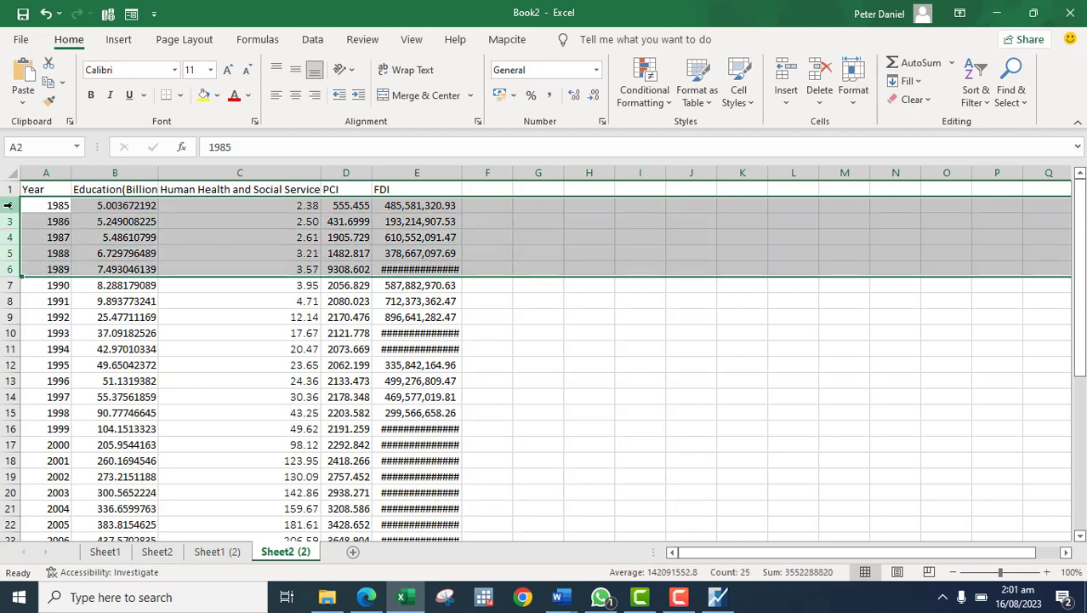
right_click(52, 209)
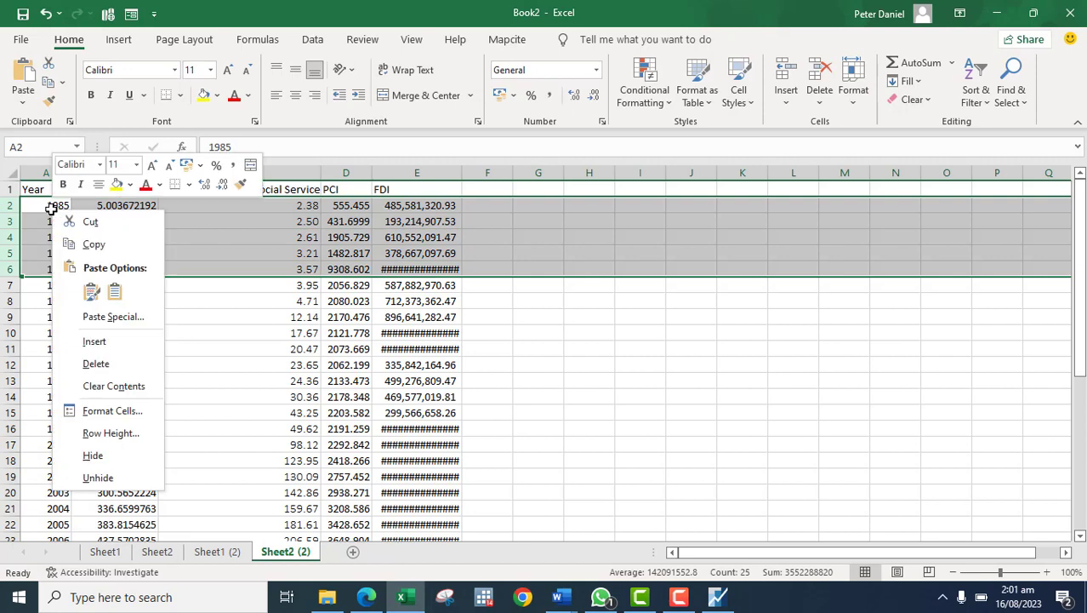
left_click(106, 365)
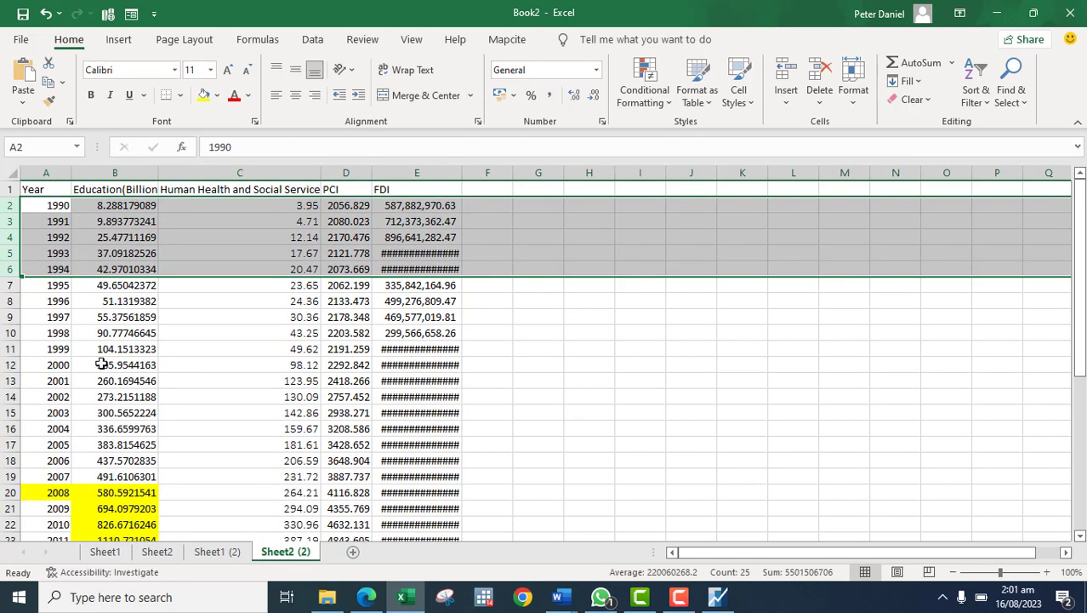
- Examine the yearly education records from 2008 down to 2020
left_click(74, 492)
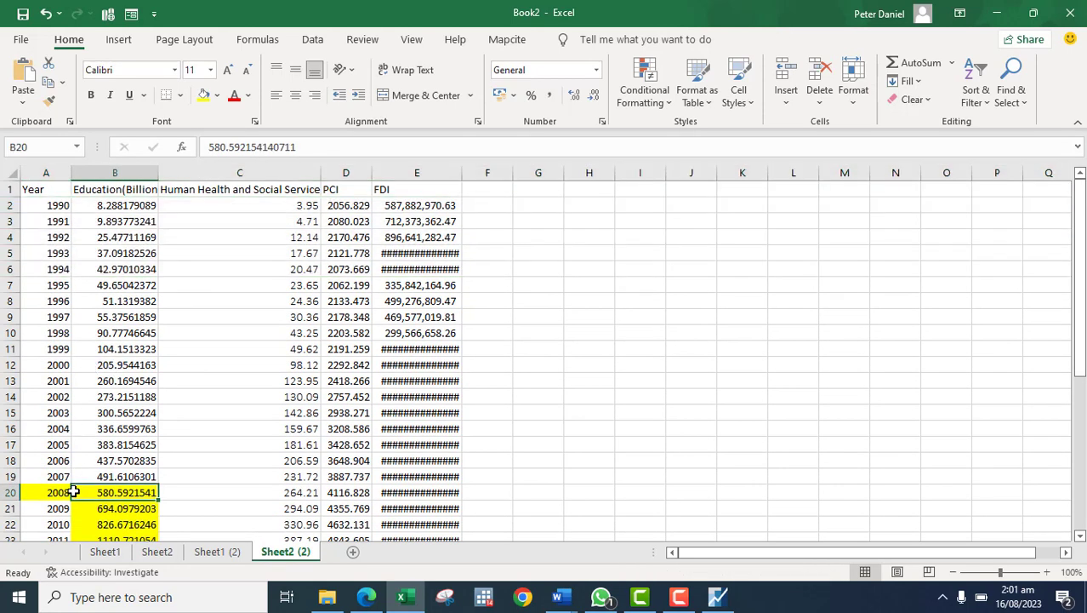
key("Down")
key("Down")
key("Down")
key("Down")
key("Down")
key("Down")
key("Down")
key("Down")
key("Down")
key("Down")
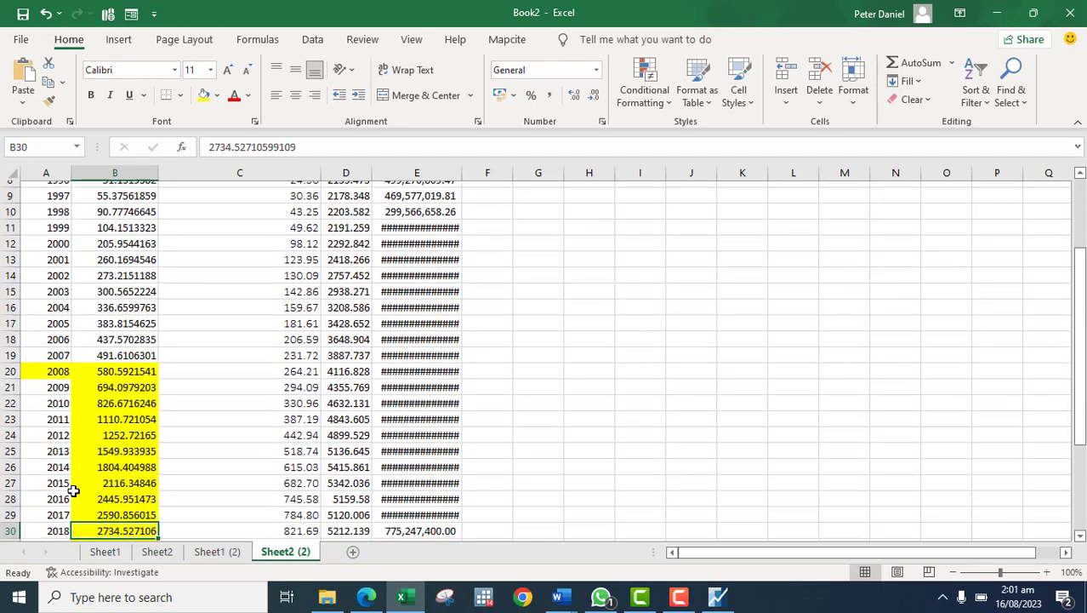
key("Down")
key("Down")
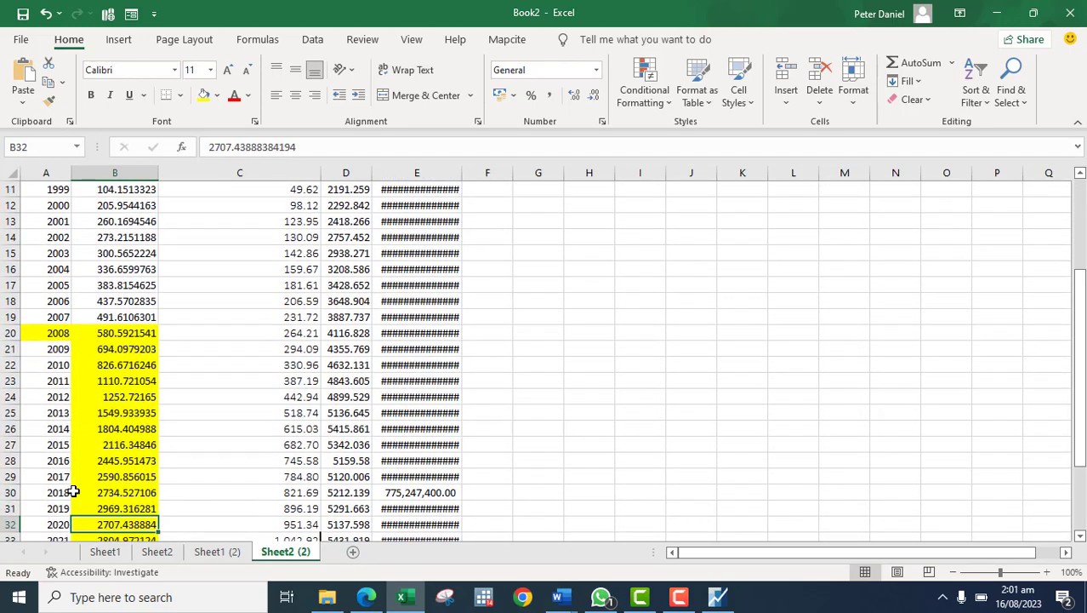
- Remove the yellow fill from the education column and from the 2008 year cell
left_click(133, 175)
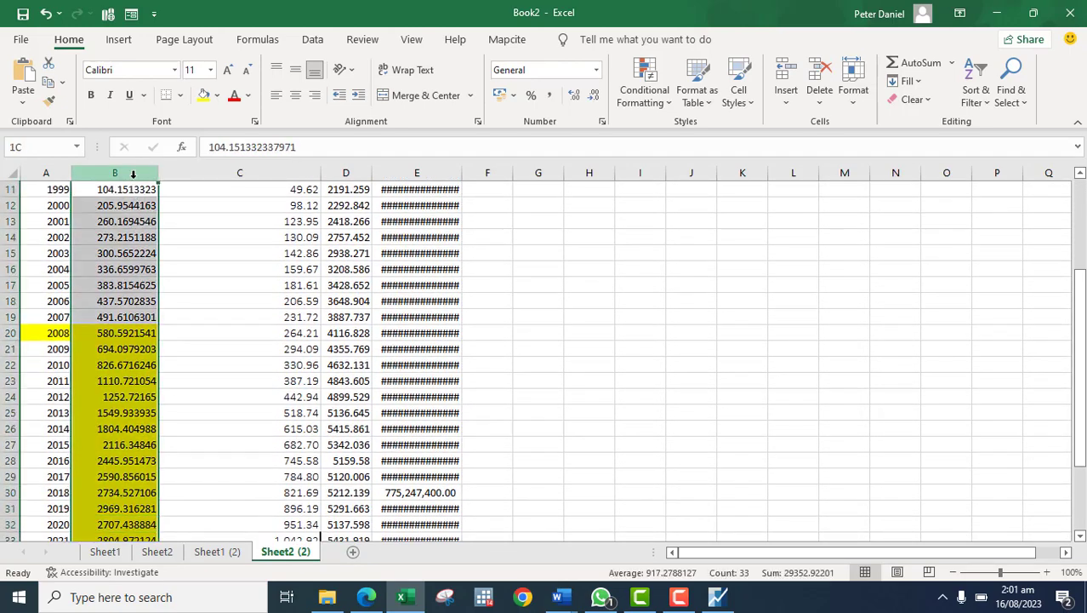
left_click(218, 100)
left_click(206, 137)
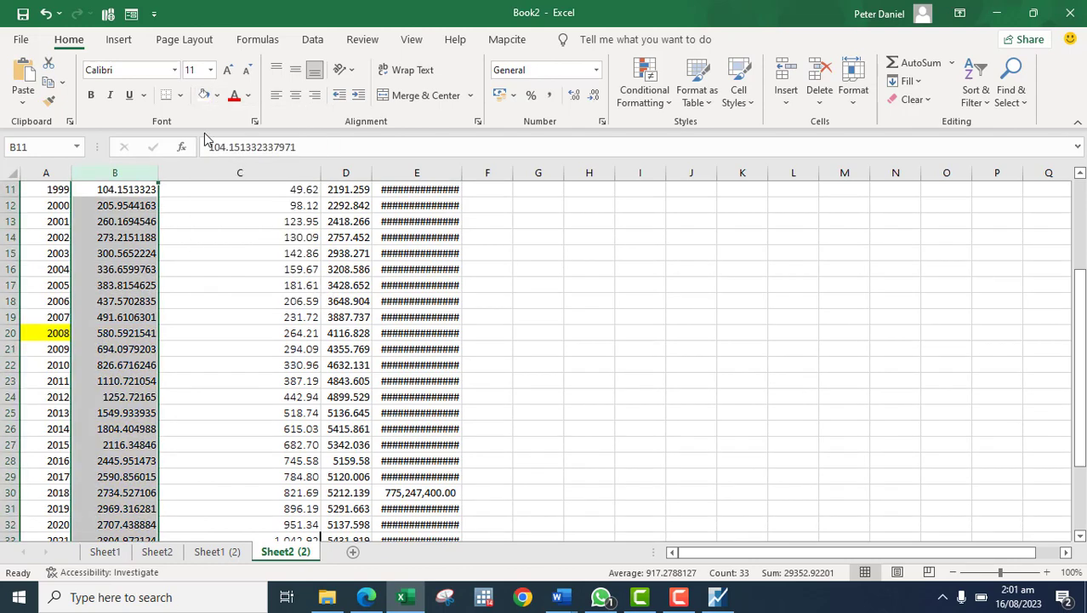
left_click(41, 346)
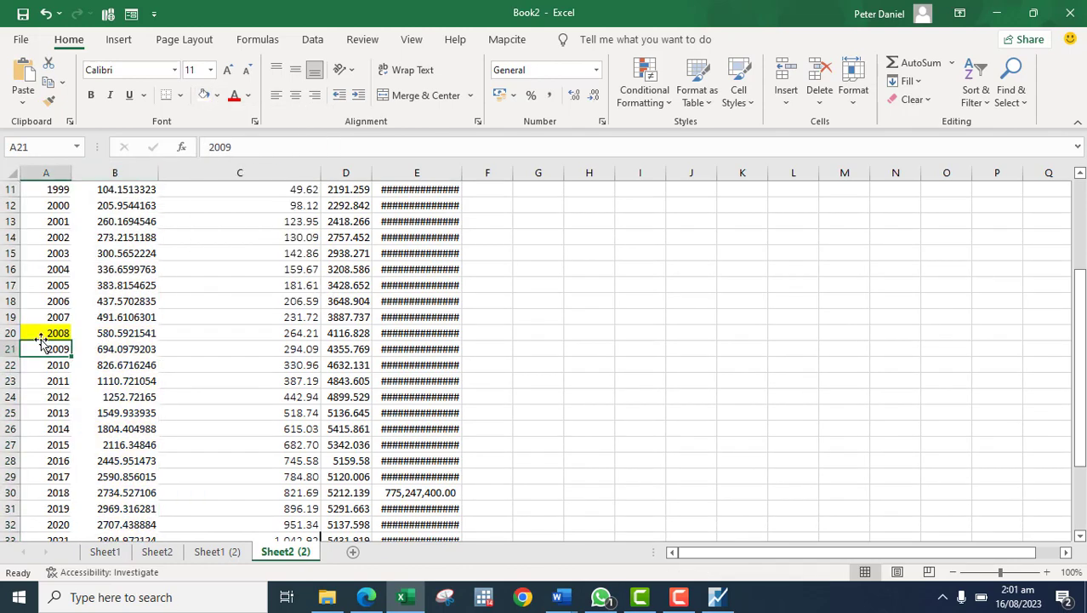
left_click(40, 335)
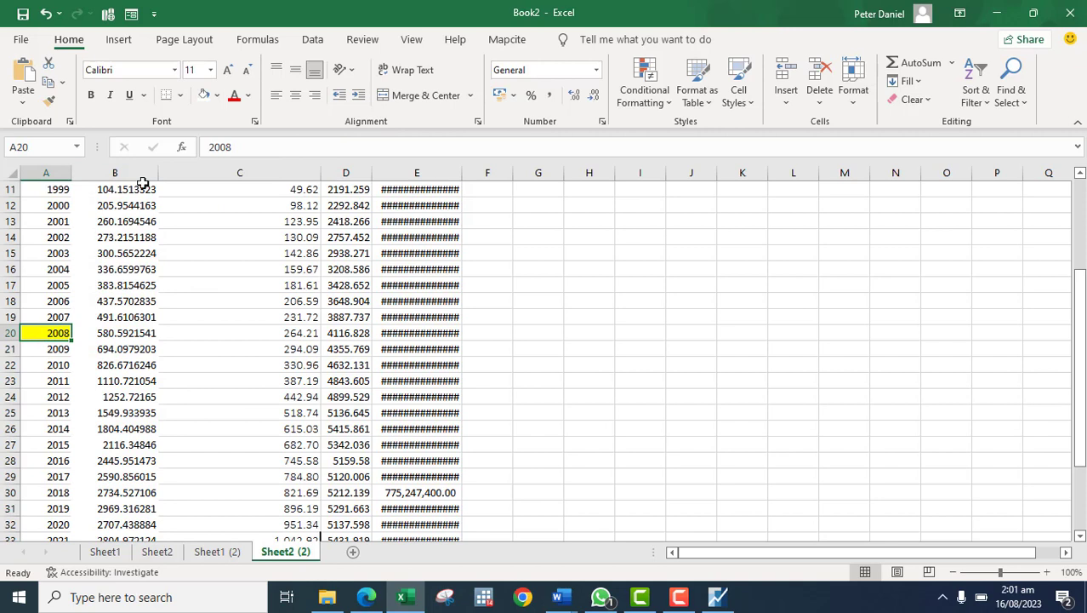
left_click(204, 95)
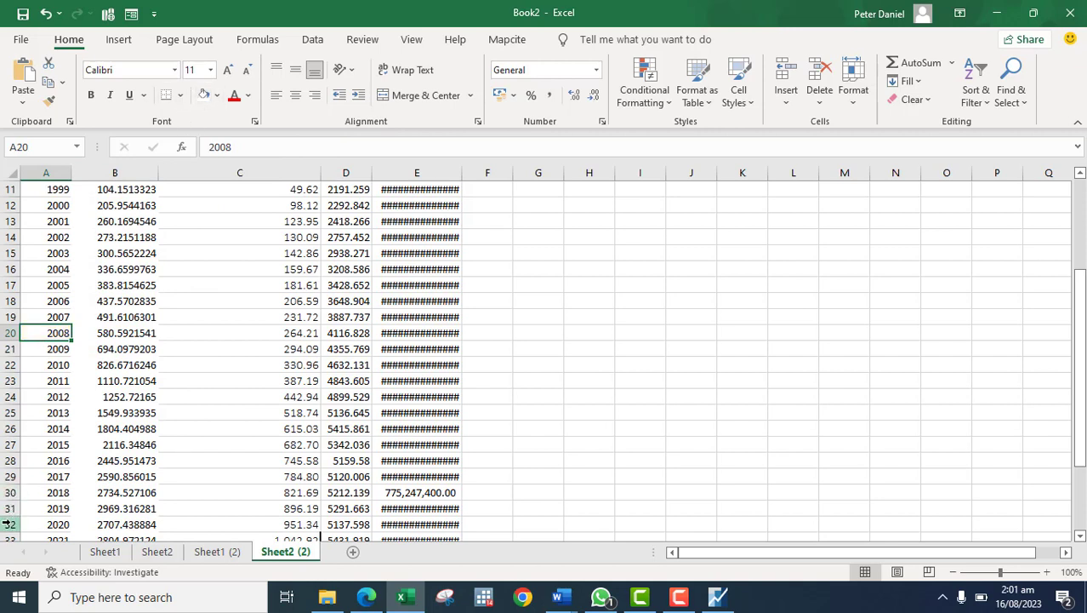
- Clear the contents of the 2021 and 2022 rows at the end of the data
key("Down")
key("Down")
key("Down")
key("Down")
key("Down")
key("Down")
key("Down")
key("Down")
key("Down")
key("Down")
key("Down")
key("Down")
key("Down")
key("Down")
key("Down")
key("Down")
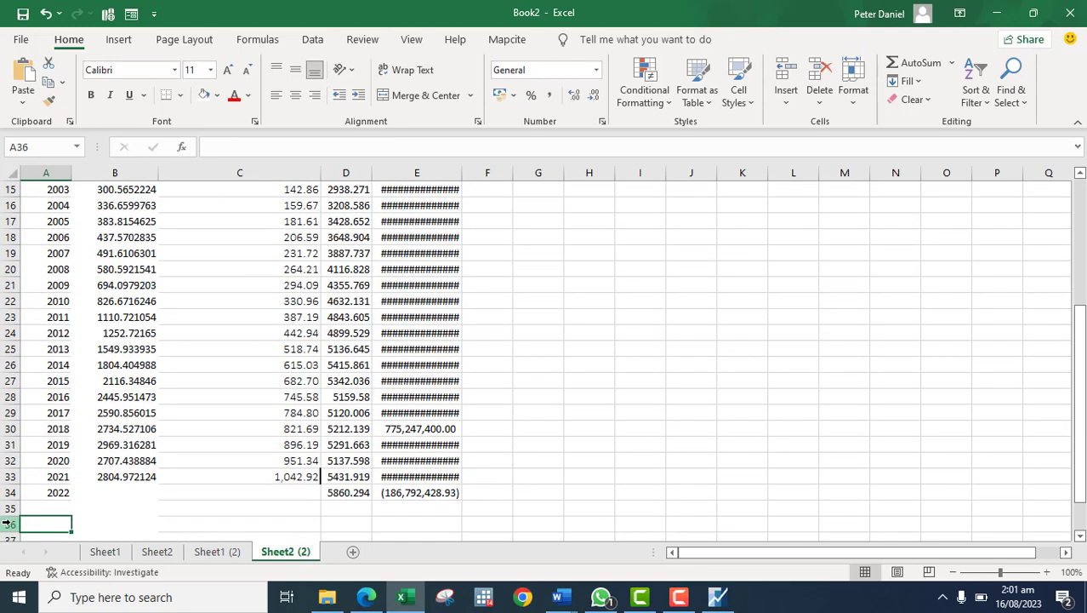
left_click(9, 477)
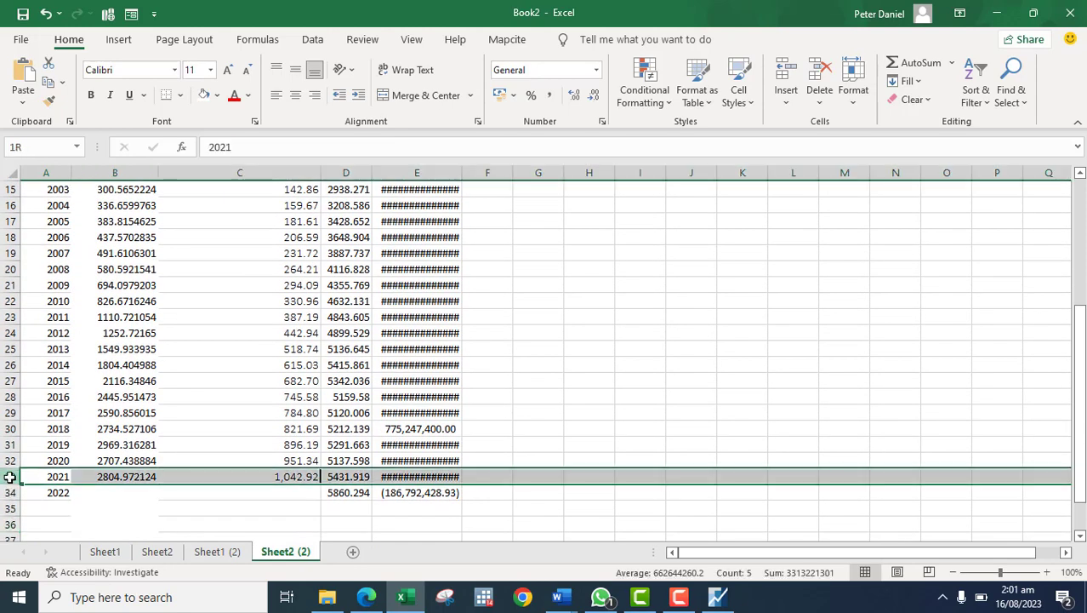
key("shift+Down")
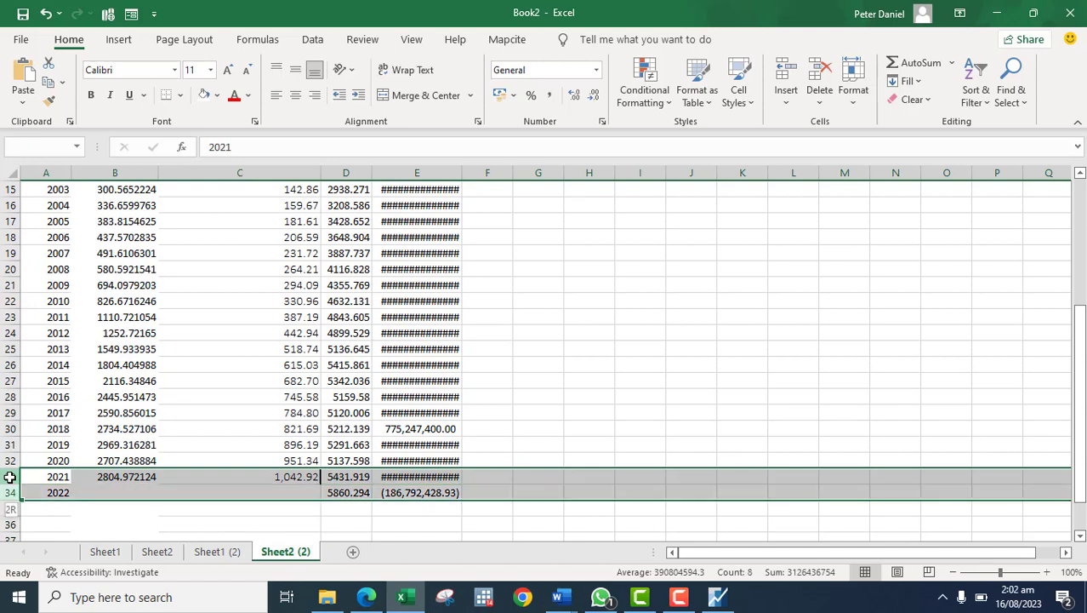
key("Delete")
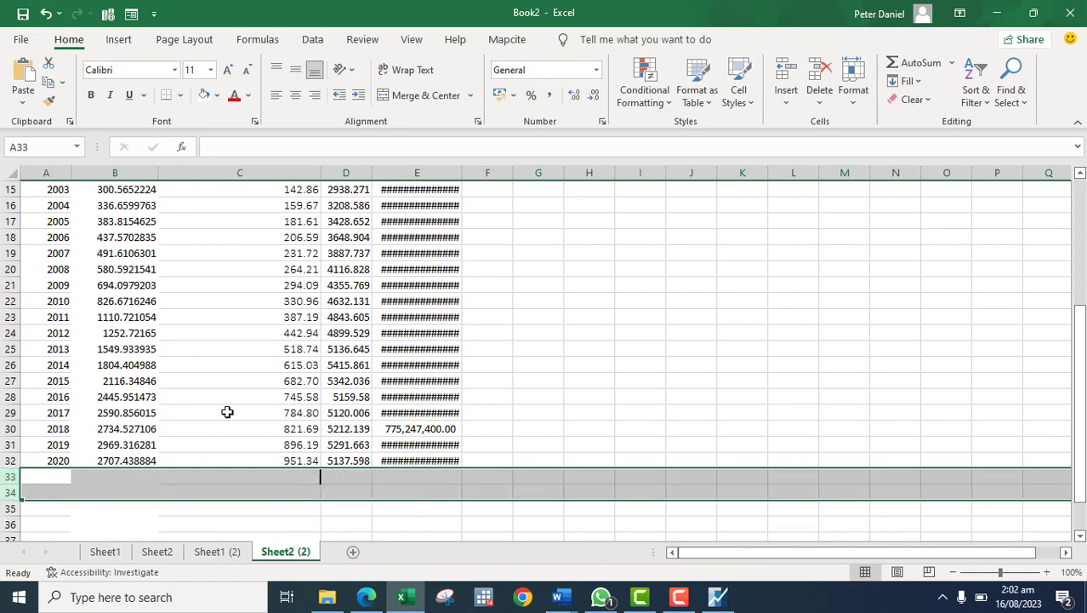
- Autofit the width of the FDI column so its full values can be read
left_click(318, 424)
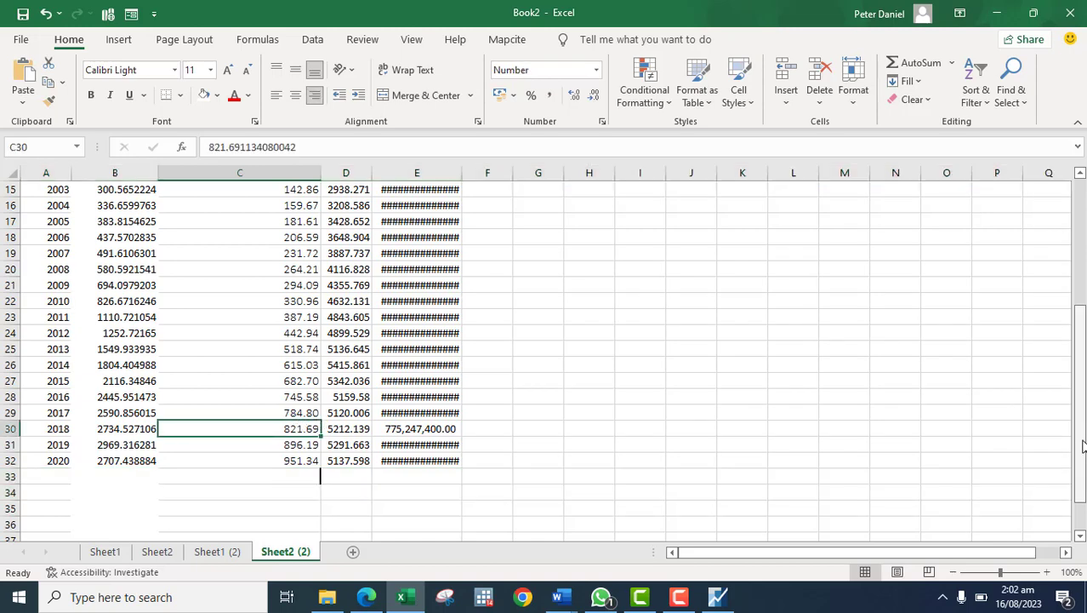
left_click_drag(1083, 446, 1083, 319)
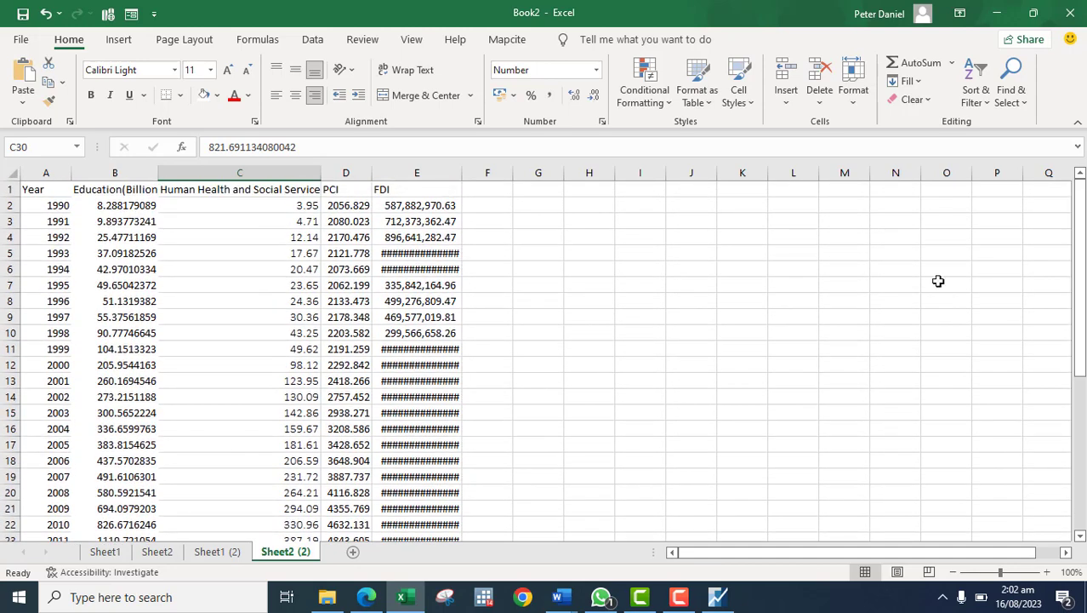
double_click(462, 173)
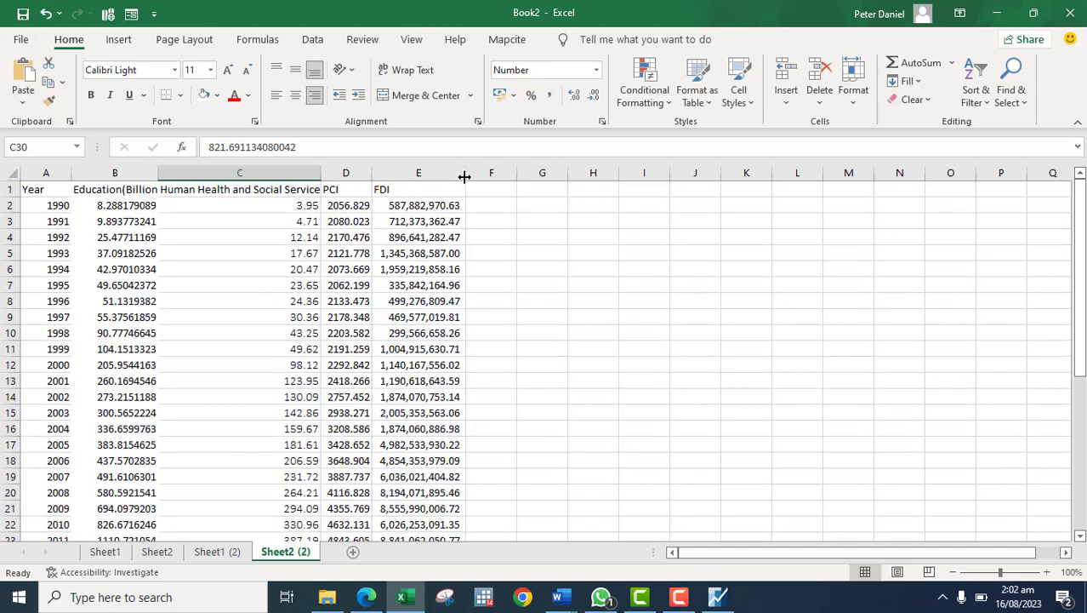
left_click(482, 187)
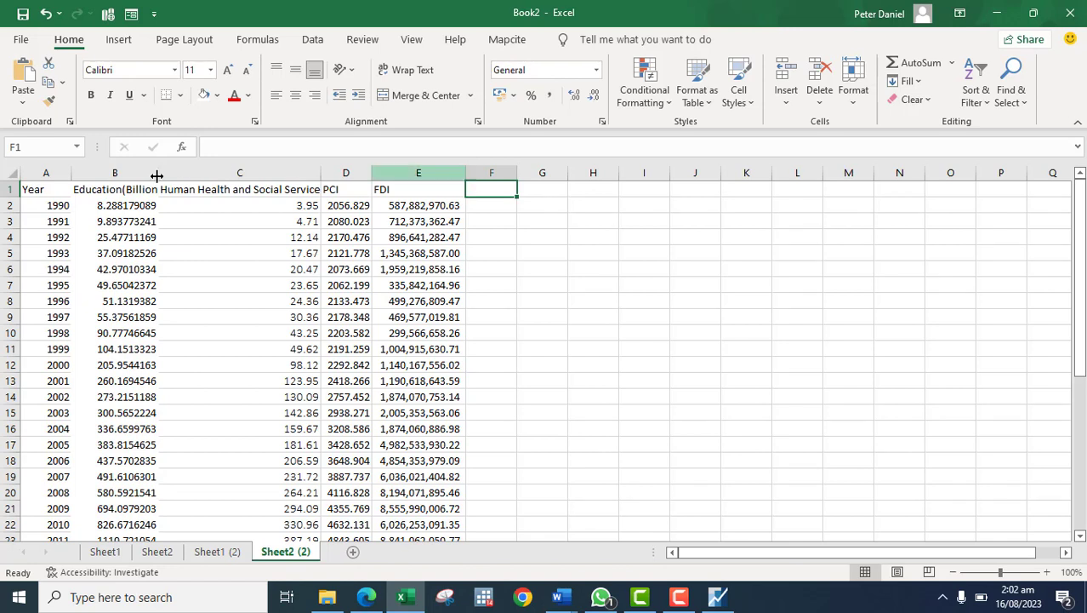
- Review the education, health, PCI and FDI headers and the first FDI value
left_click(113, 189)
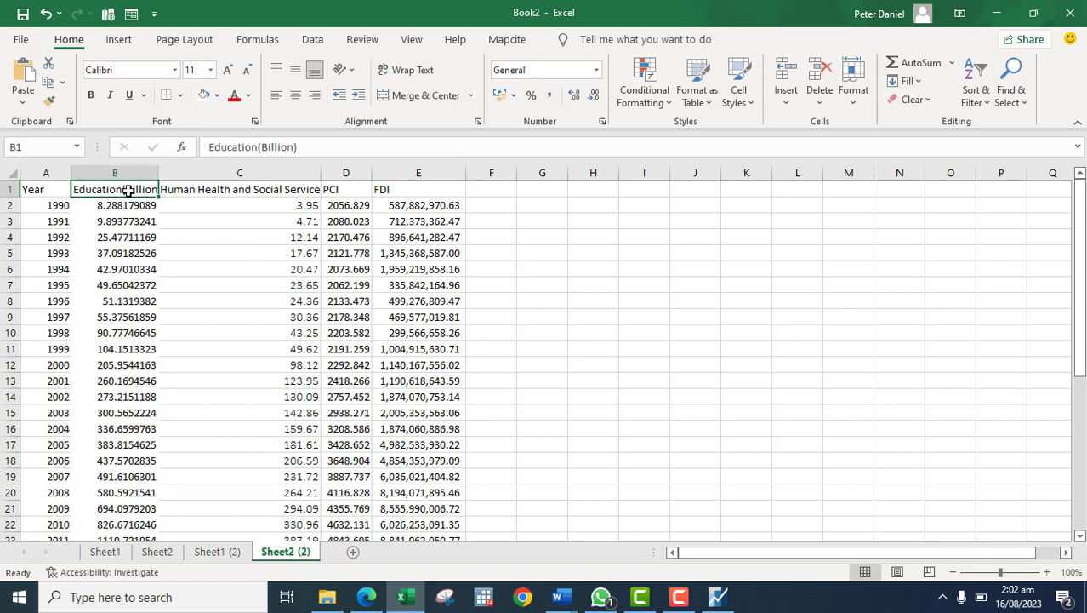
left_click(187, 192)
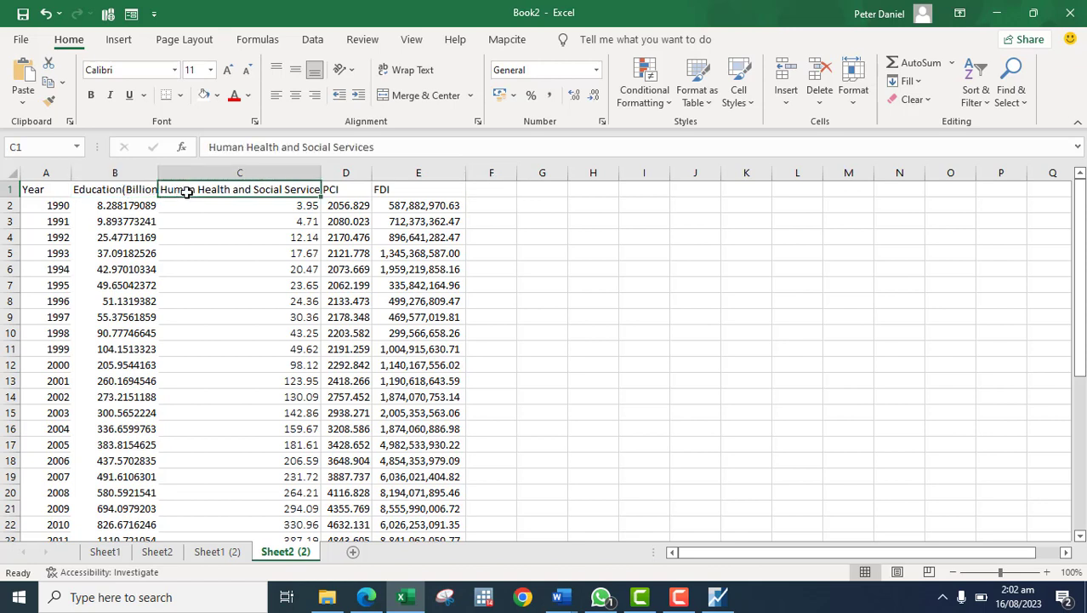
left_click(356, 187)
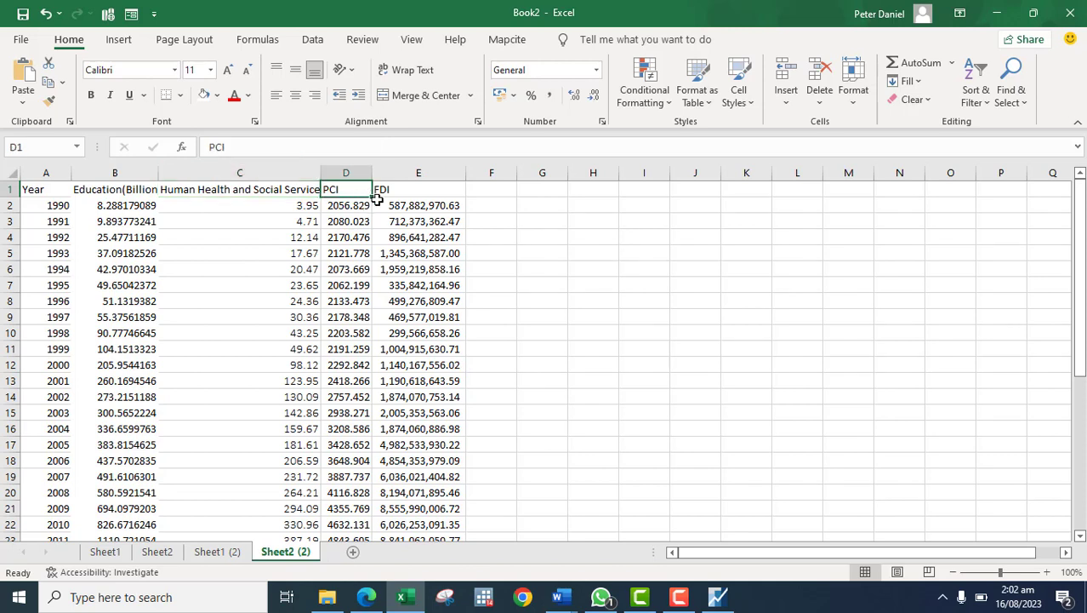
left_click(400, 192)
left_click(407, 205)
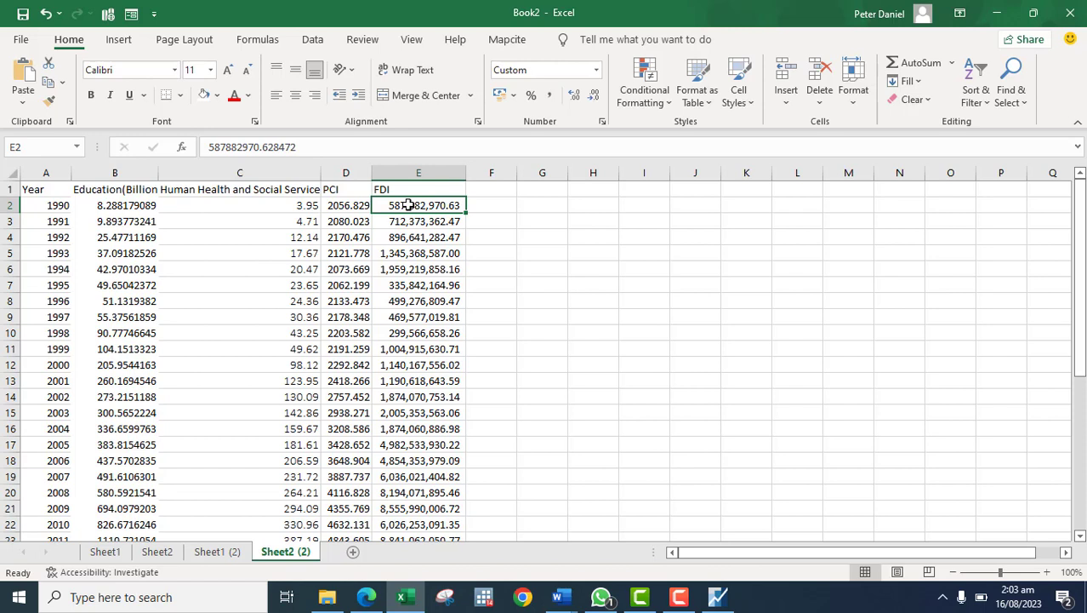
- Rename the Sheet2 (2) worksheet as Practice
right_click(277, 558)
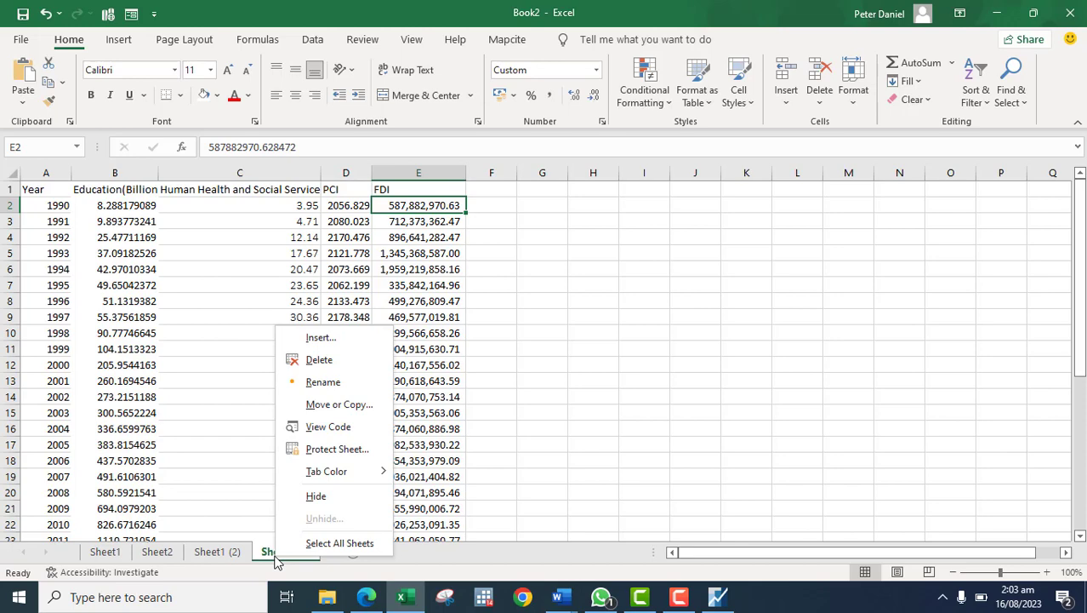
left_click(338, 384)
type("P")
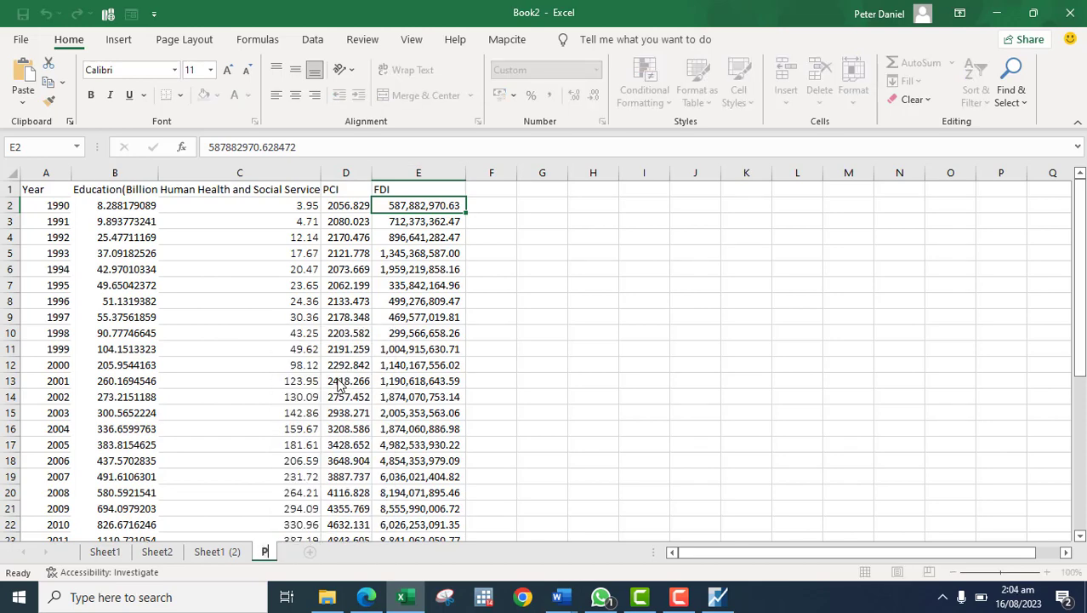
type("ractice")
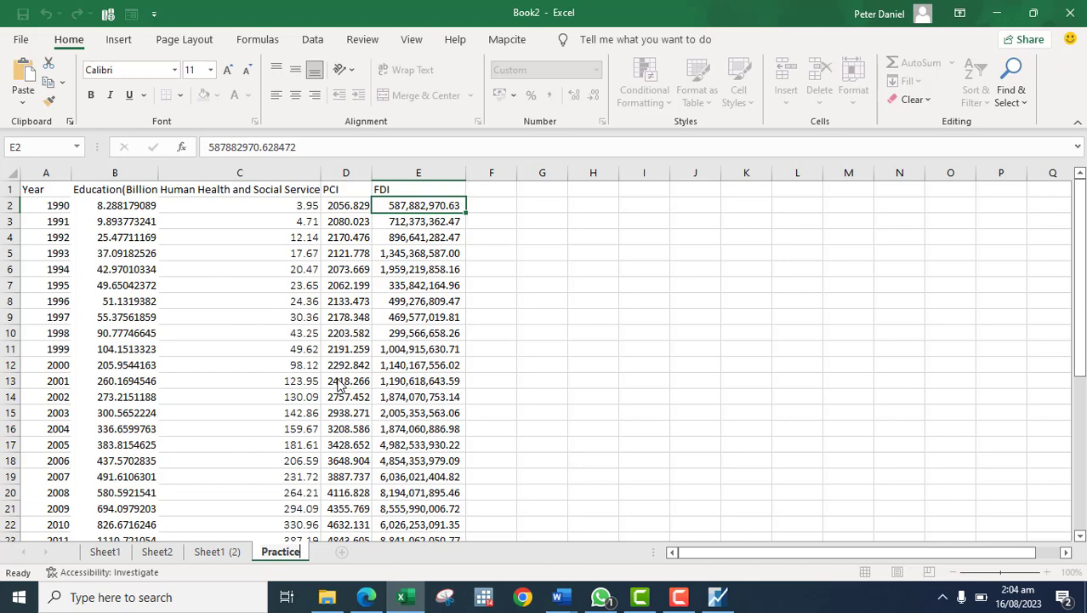
key("Return")
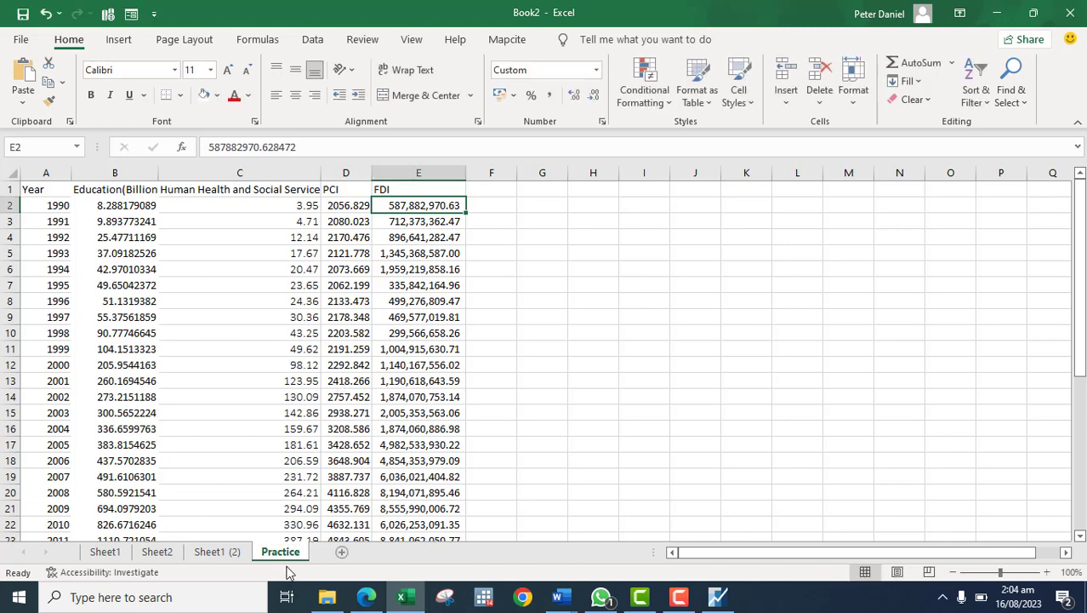
right_click(278, 558)
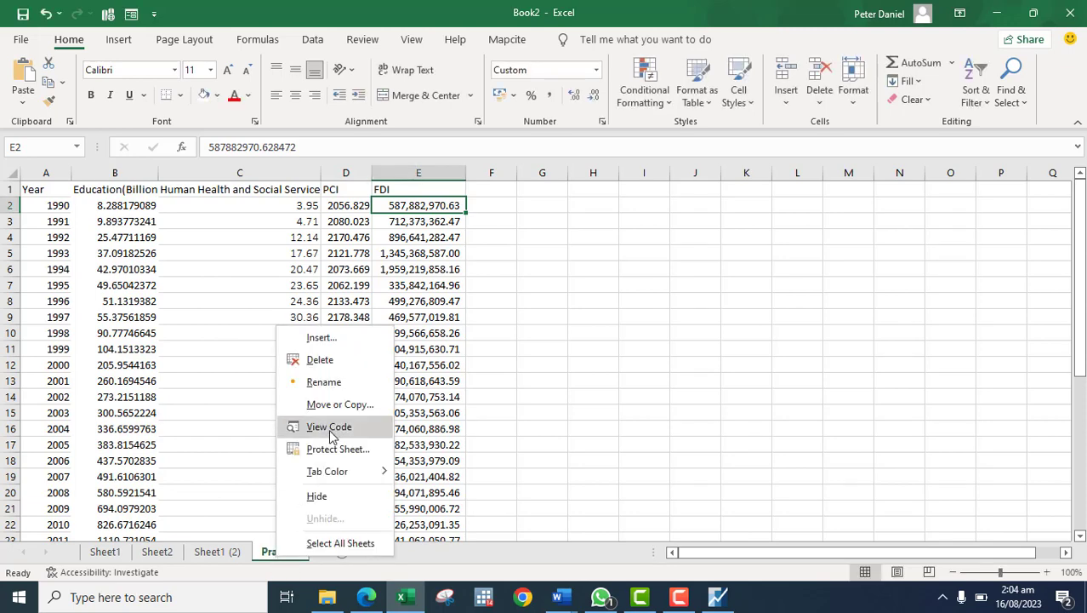
left_click(431, 428)
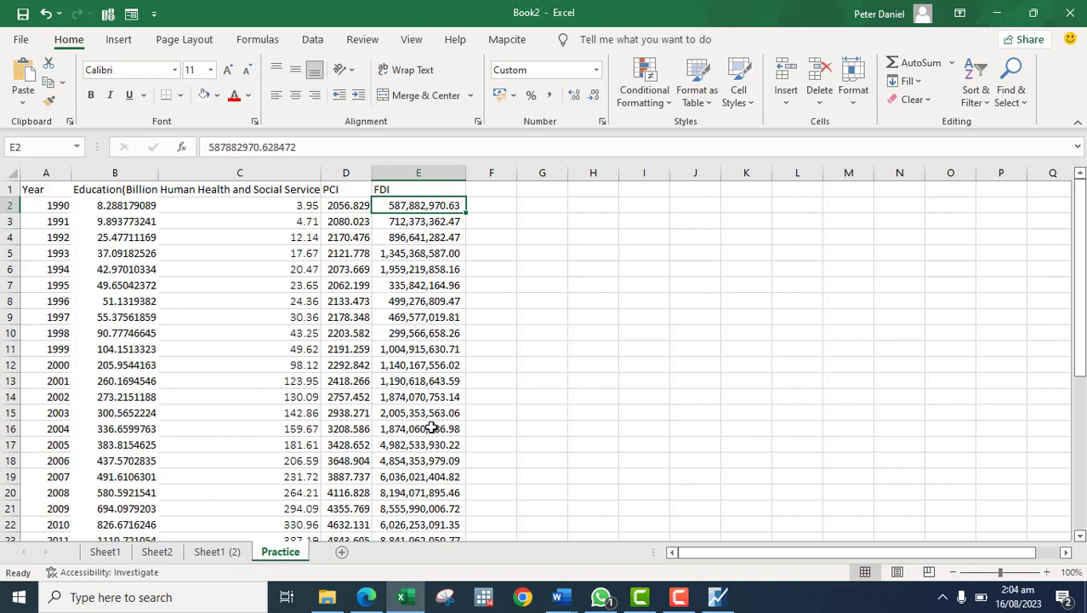
- Enter the log-variable headings lnedu in F1 and lnhealth in G1
left_click(500, 187)
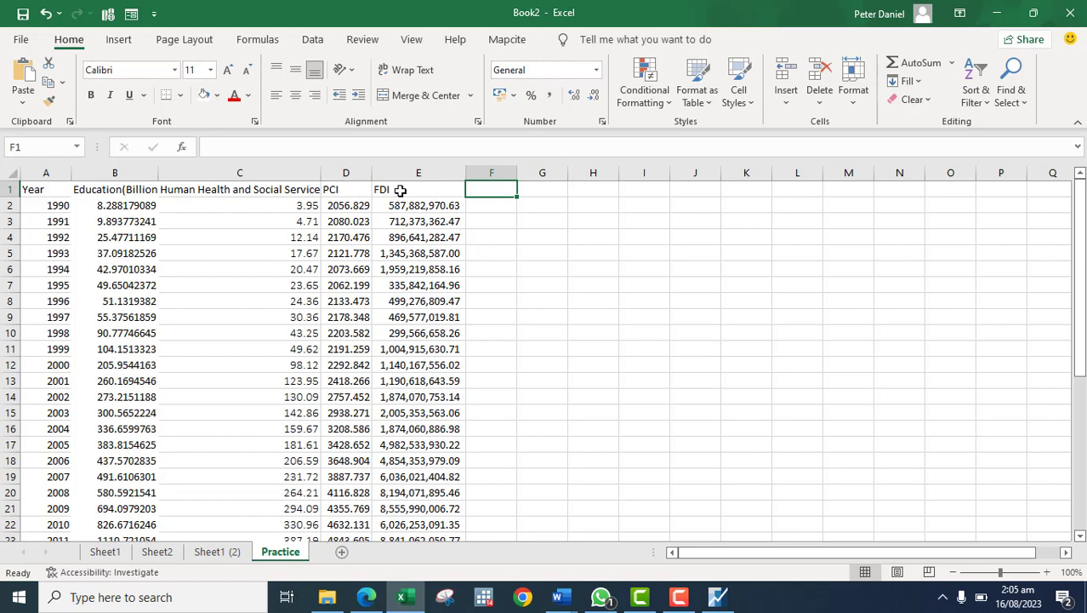
left_click(108, 185)
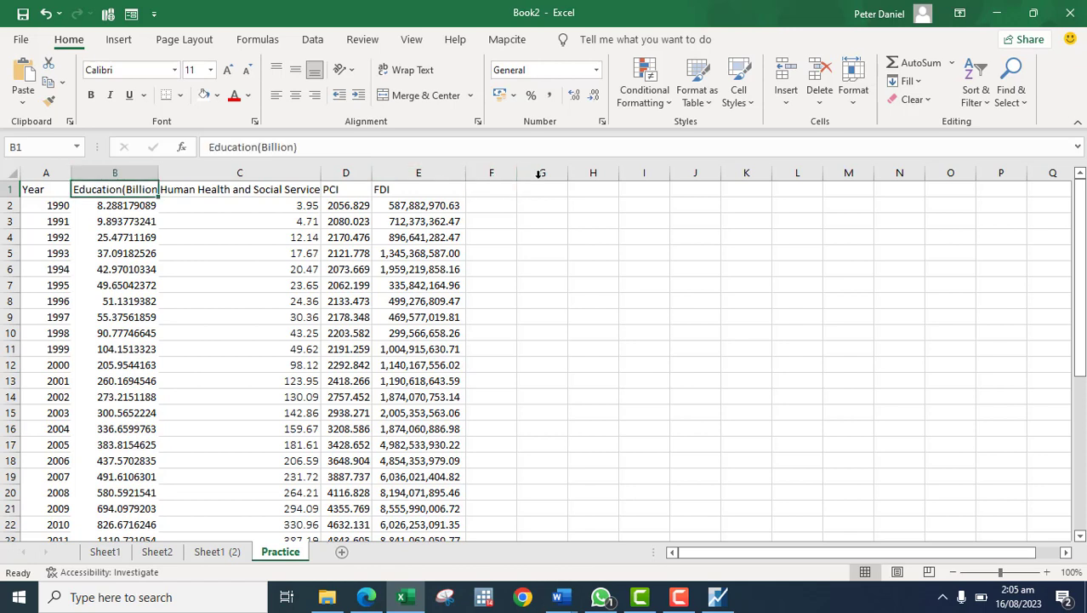
left_click(507, 186)
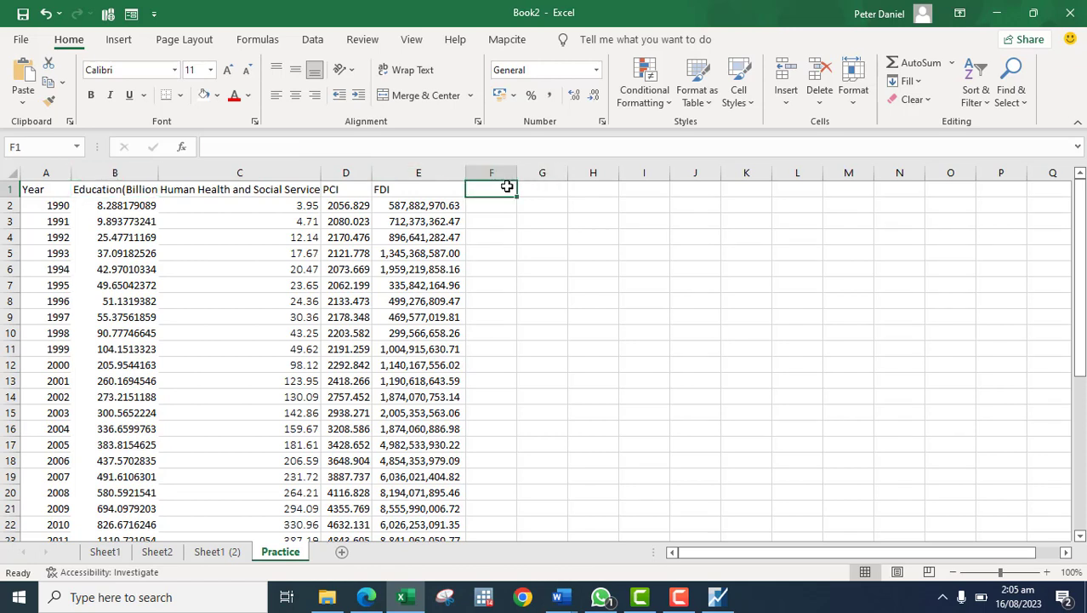
type("Ined")
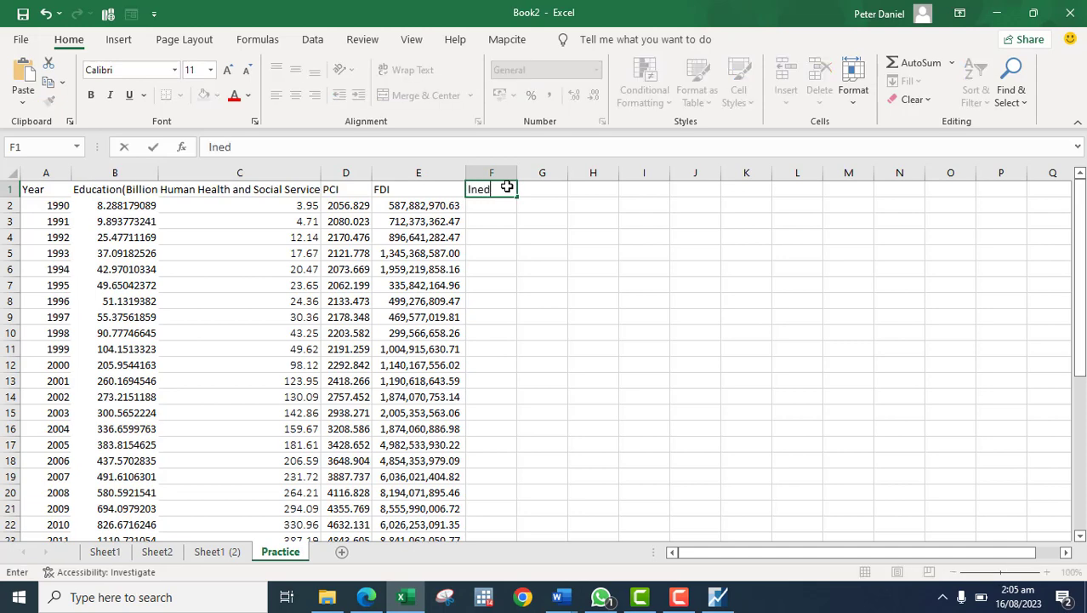
type("u")
left_click(525, 188)
type("I")
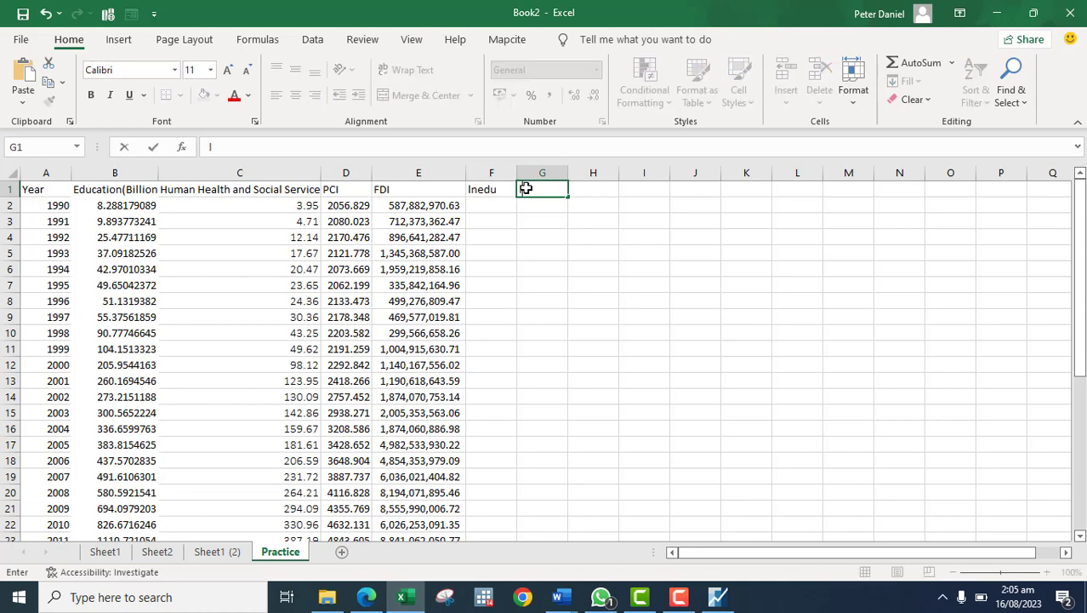
type("nhealth")
- Add the headings lnpci in H1 and lnfdi in I1
left_click(594, 183)
type("In")
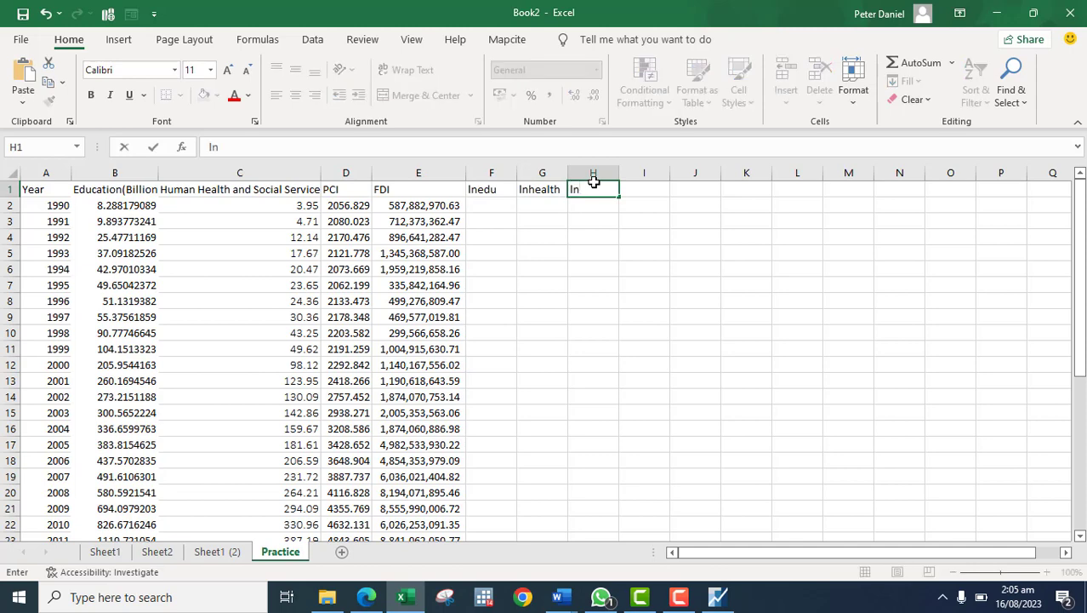
type("pci")
left_click(636, 187)
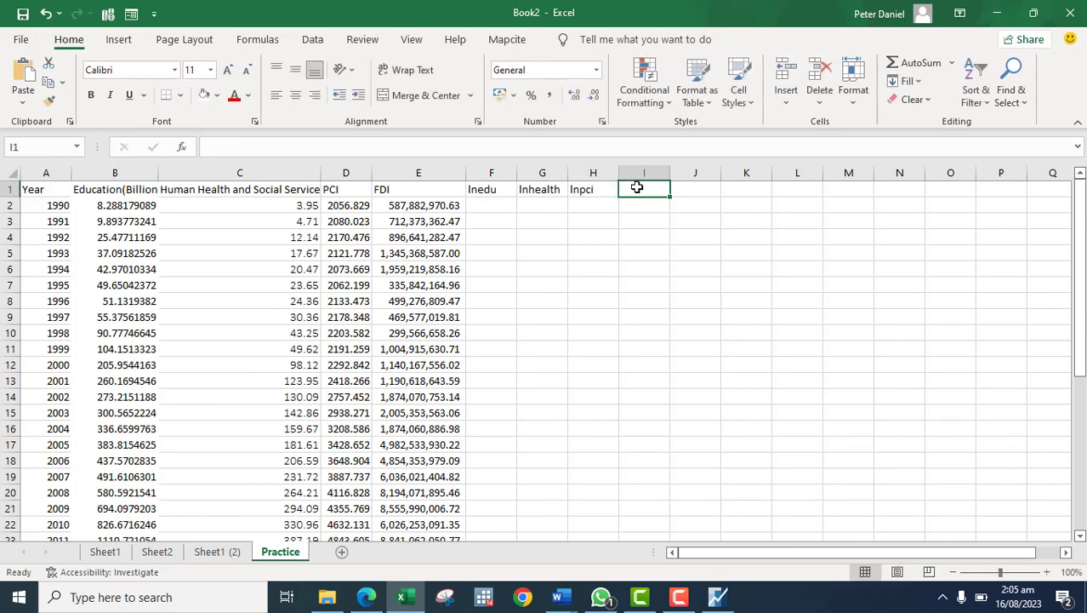
type("In")
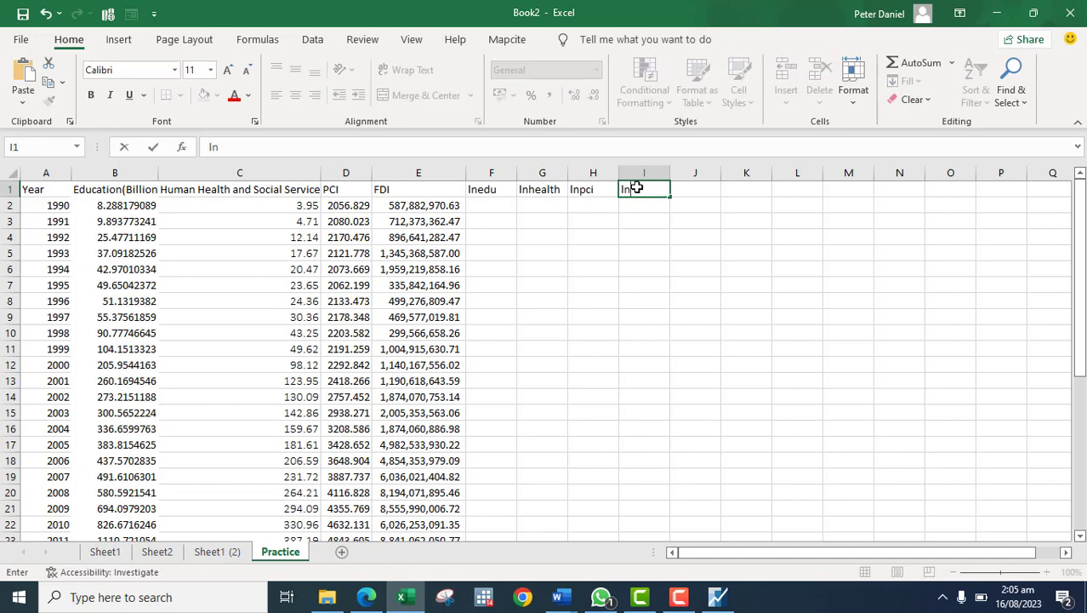
type("fdi")
left_click(636, 202)
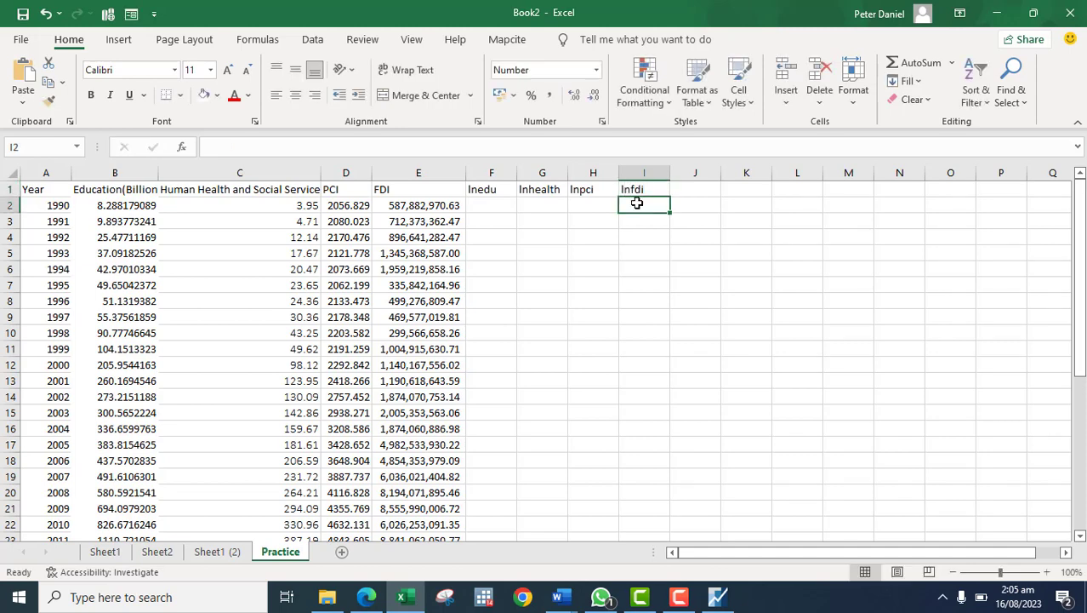
- Insert a blank column between FDI and lnedu and head it FDI(Billions)
left_click(480, 174)
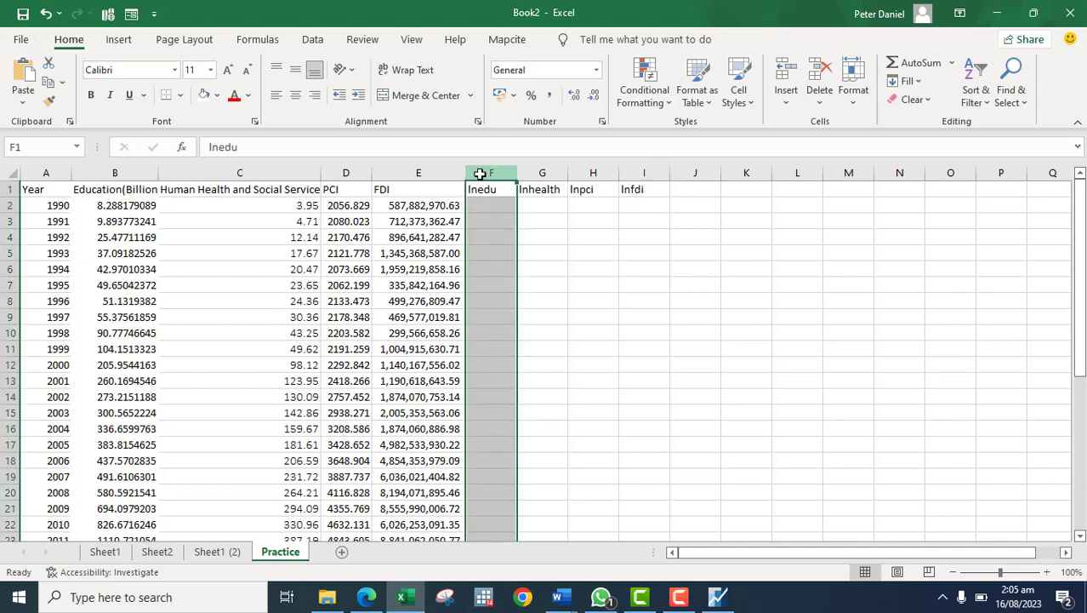
right_click(479, 173)
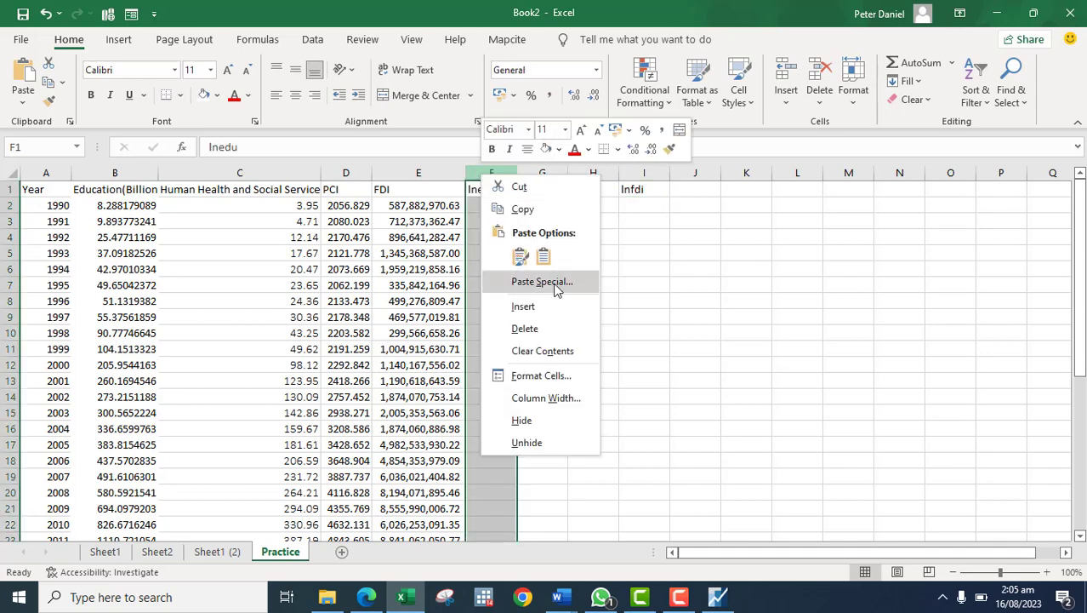
left_click(524, 307)
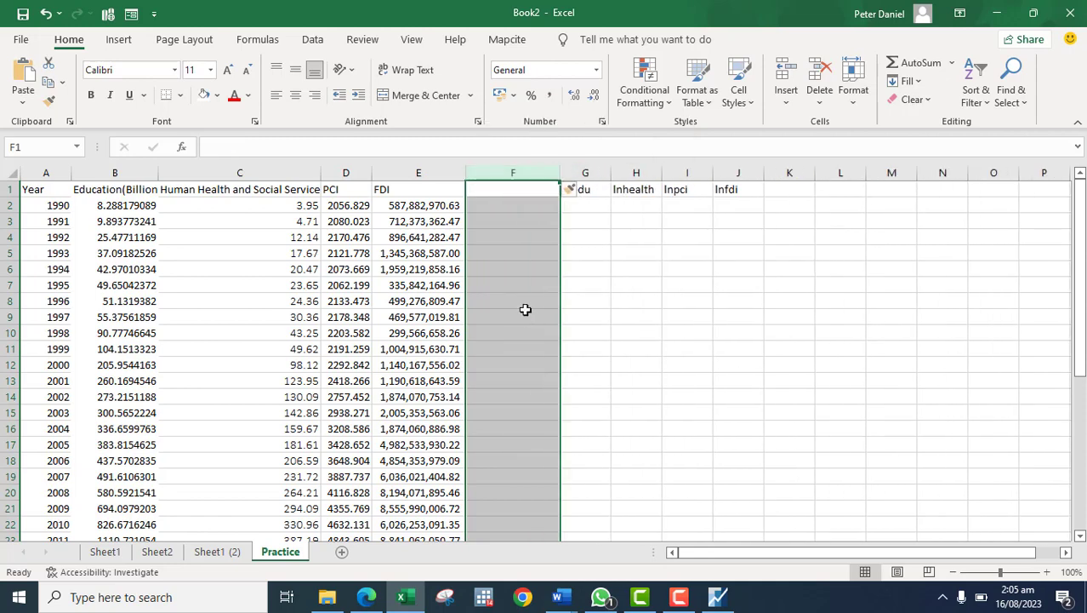
left_click(501, 187)
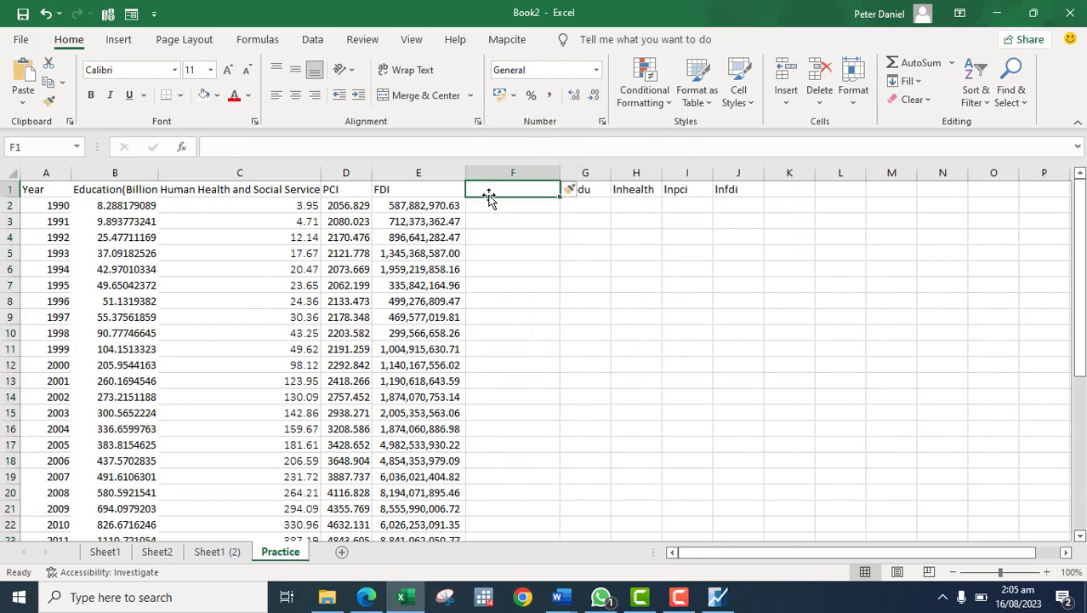
type("FD")
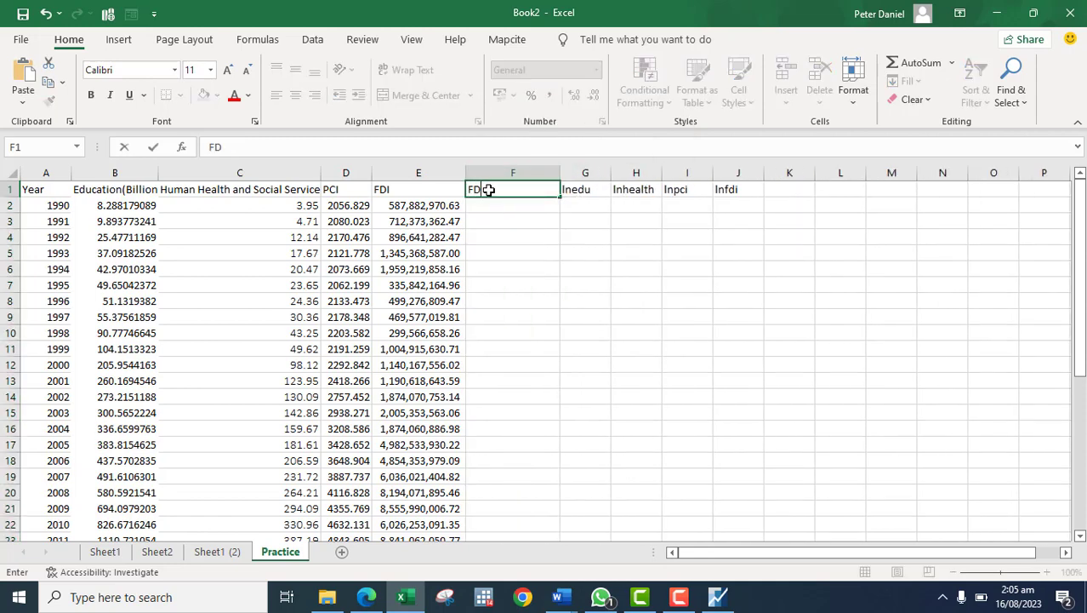
key("BackSpace")
type("D")
key("BackSpace")
type("I(Billions)")
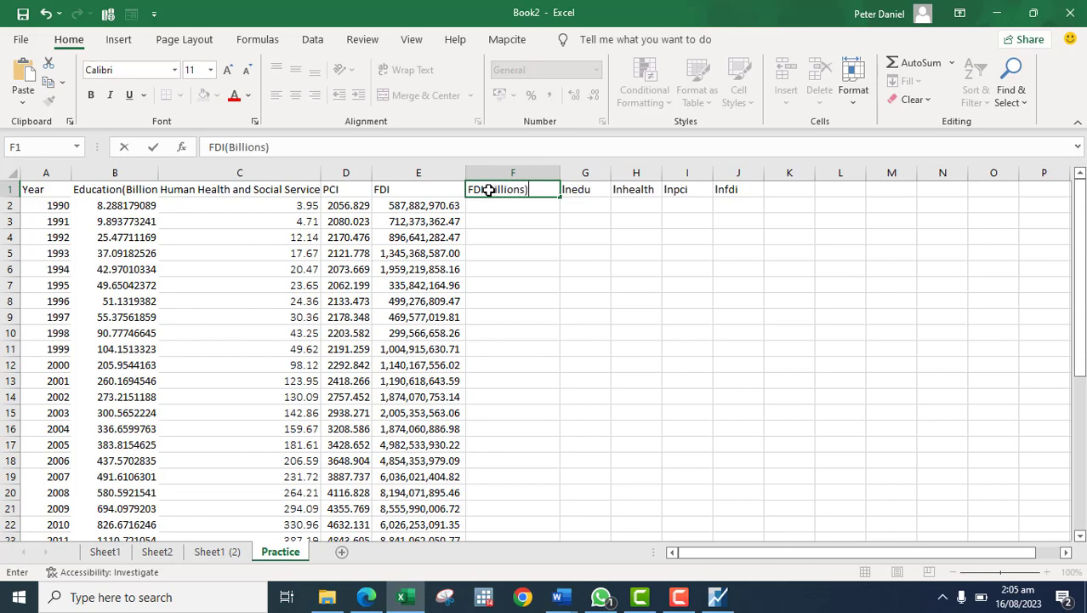
left_click(487, 202)
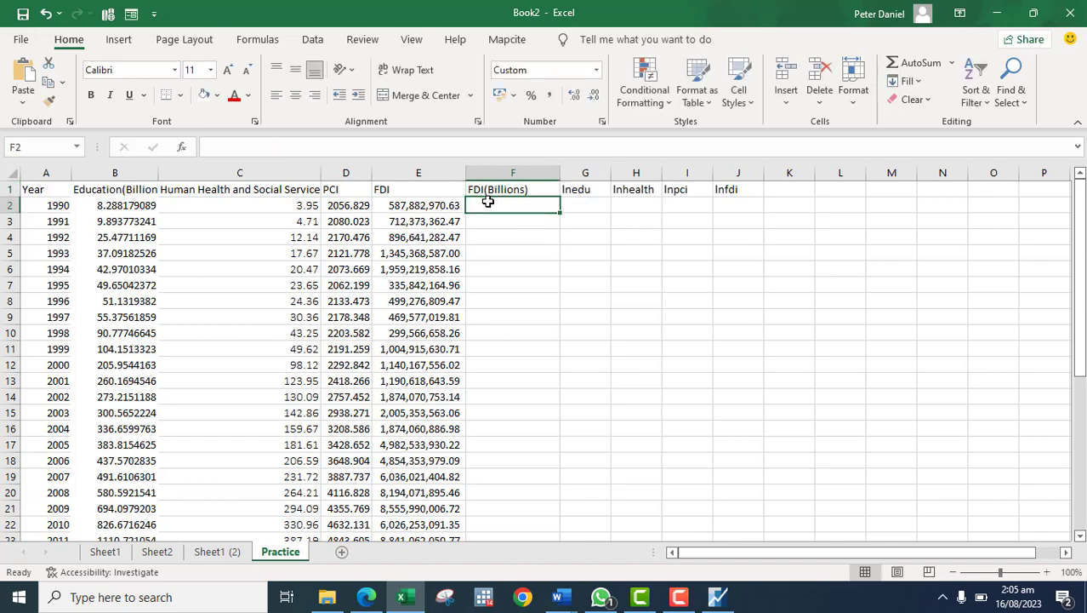
type("=")
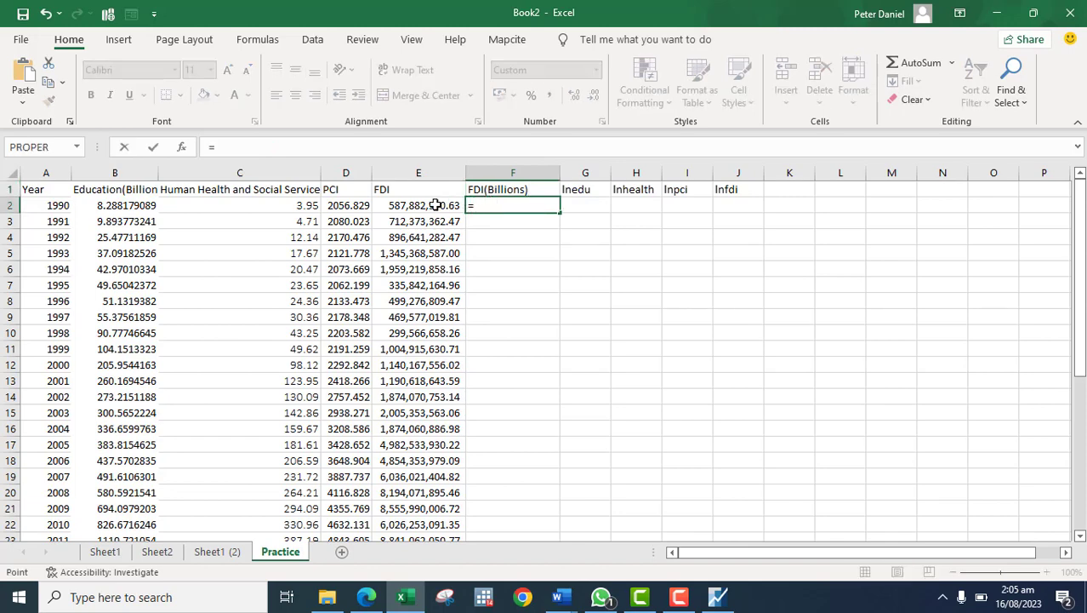
left_click(435, 205)
type("/1")
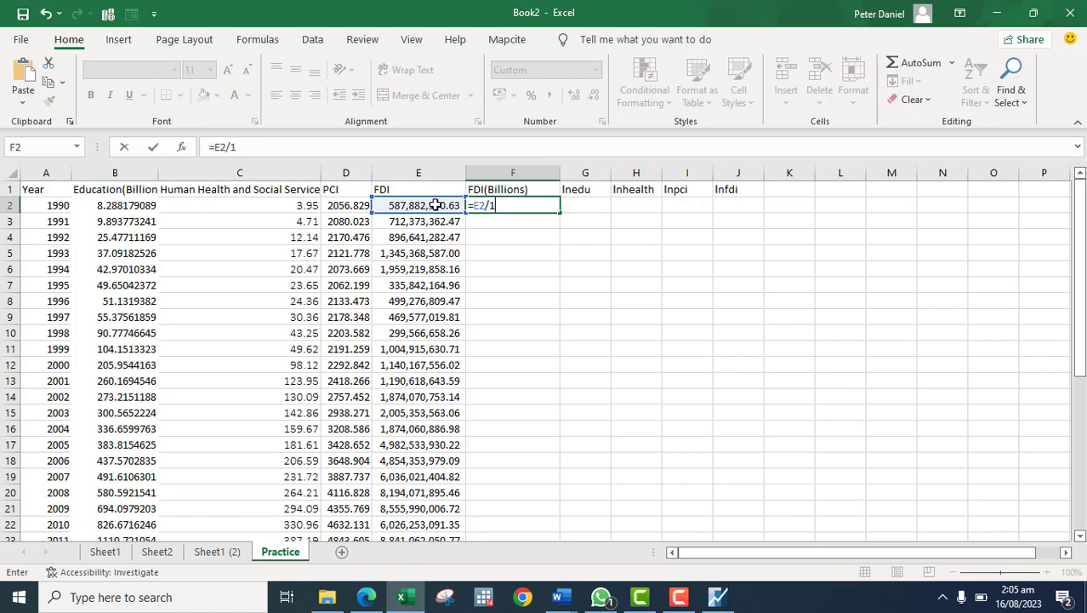
type("000000000")
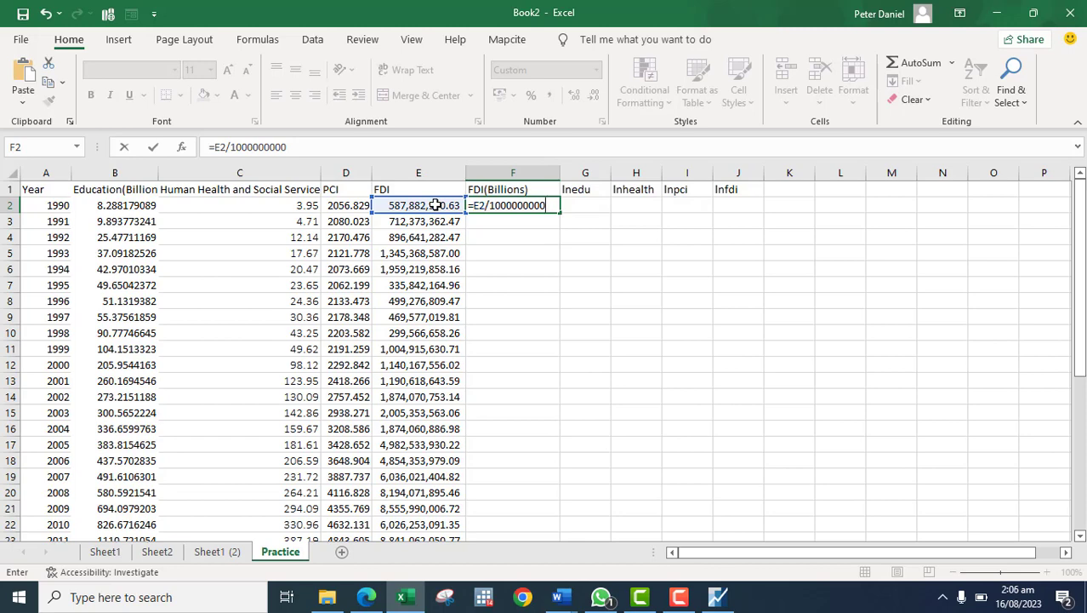
key("ctrl+Return")
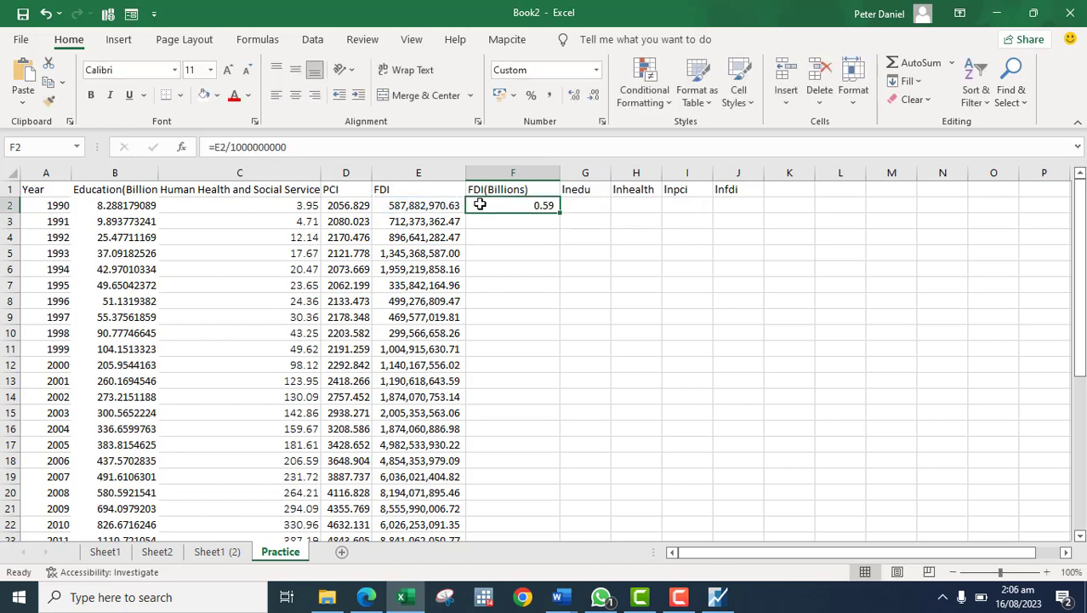
type("=")
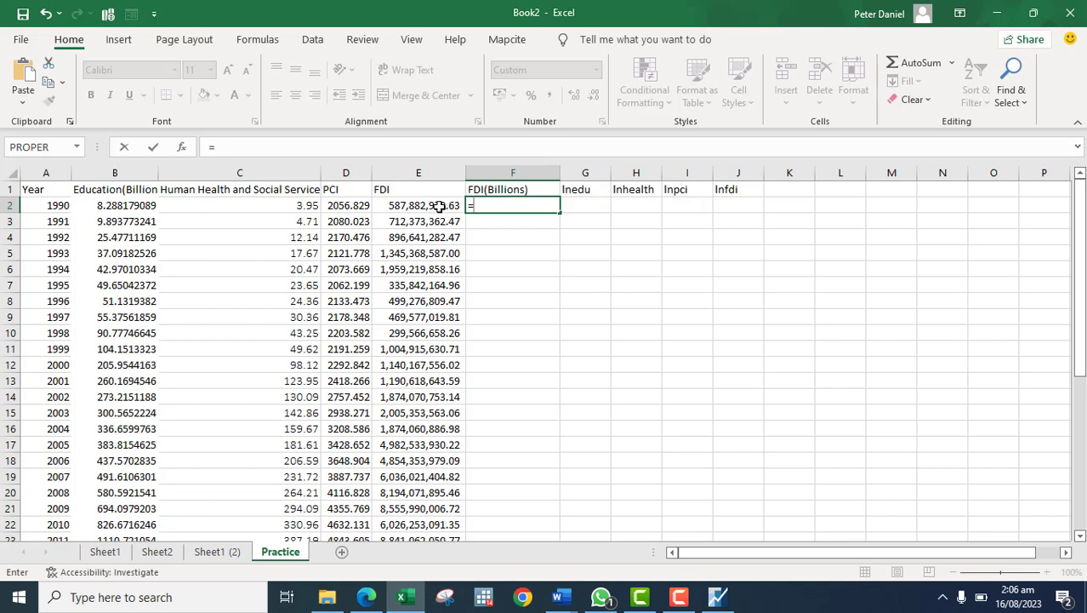
left_click(440, 205)
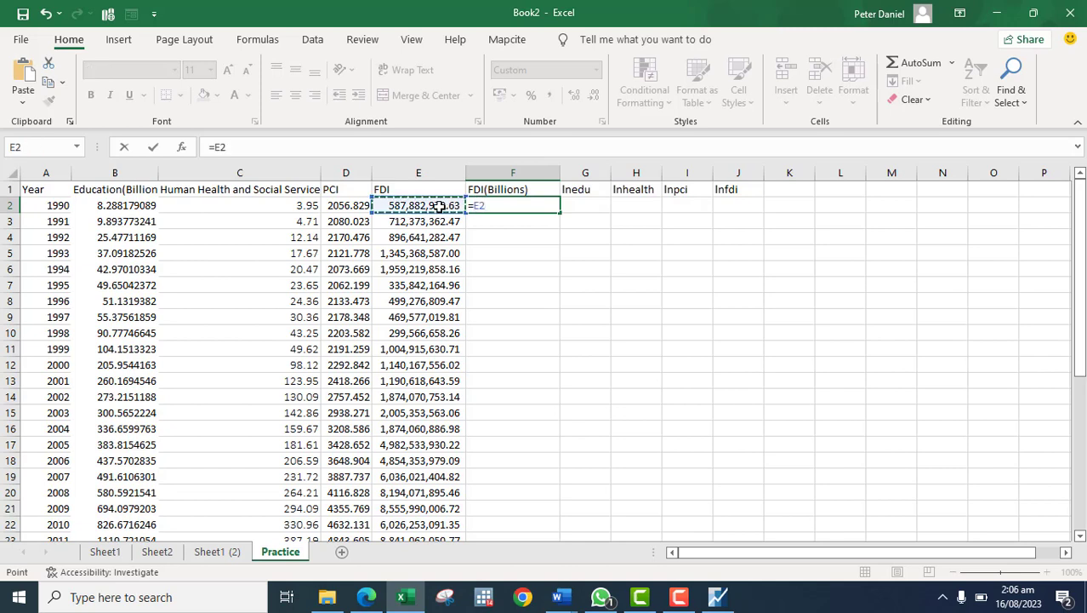
type("/1000")
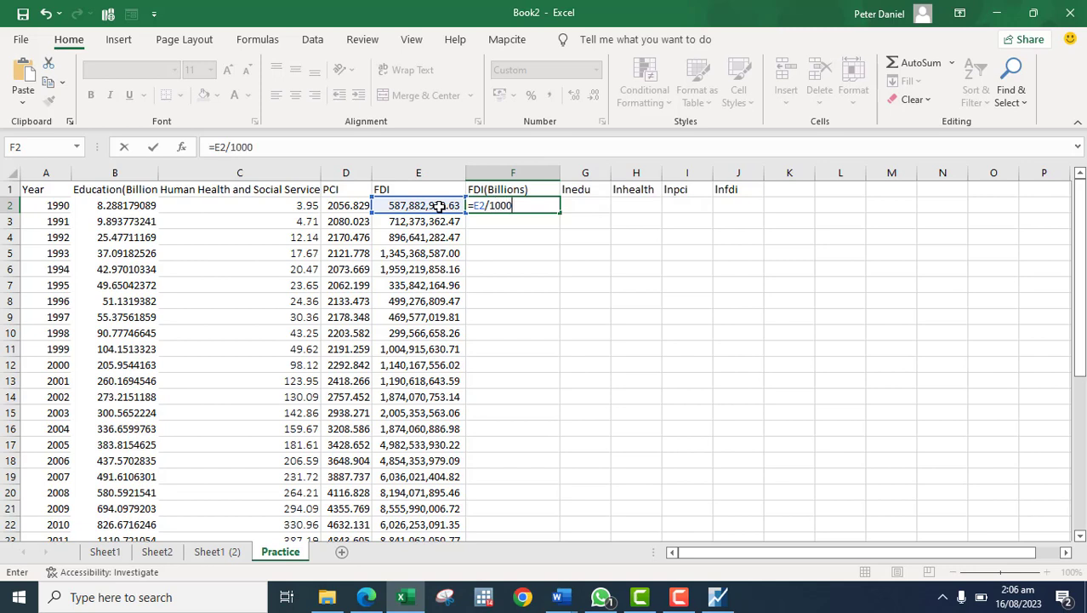
type("000000")
key("Return")
- Fill the F2 formula down the FDI(Billions) column for all the remaining years
left_click(479, 203)
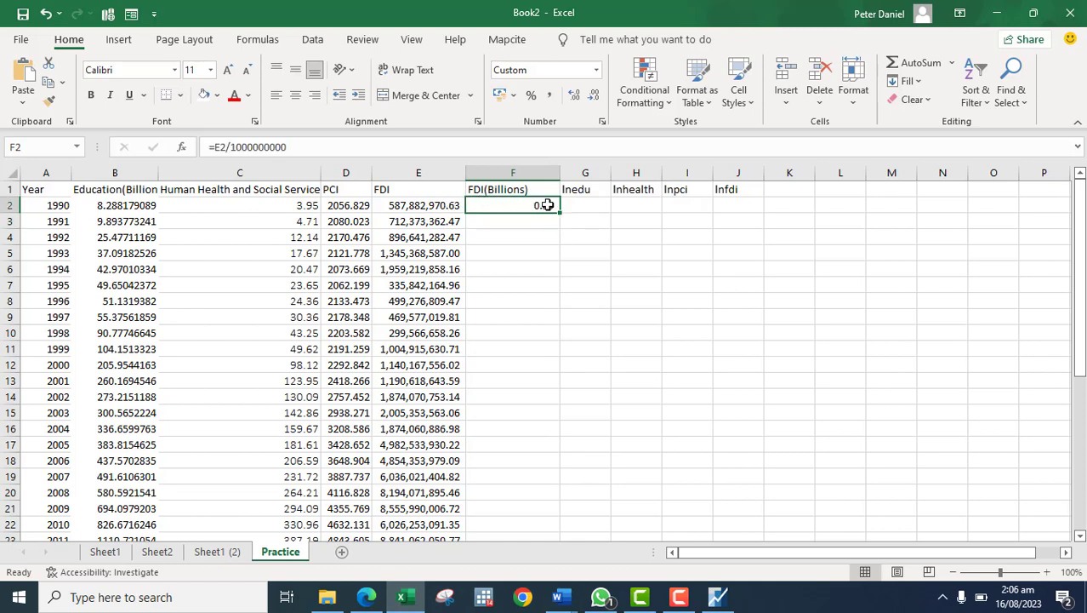
double_click(559, 211)
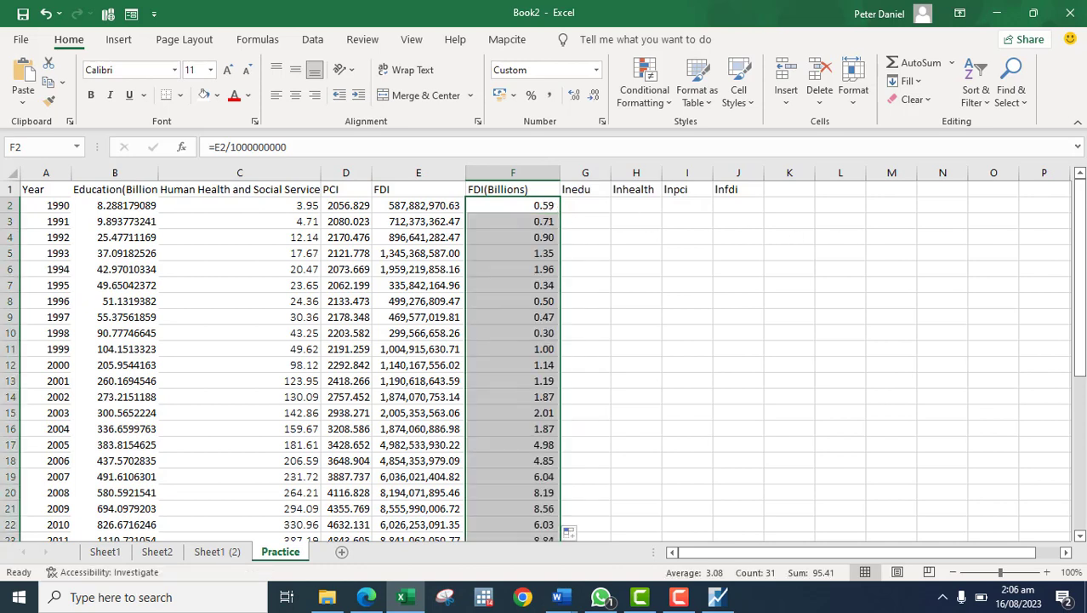
left_click_drag(1082, 247, 1081, 218)
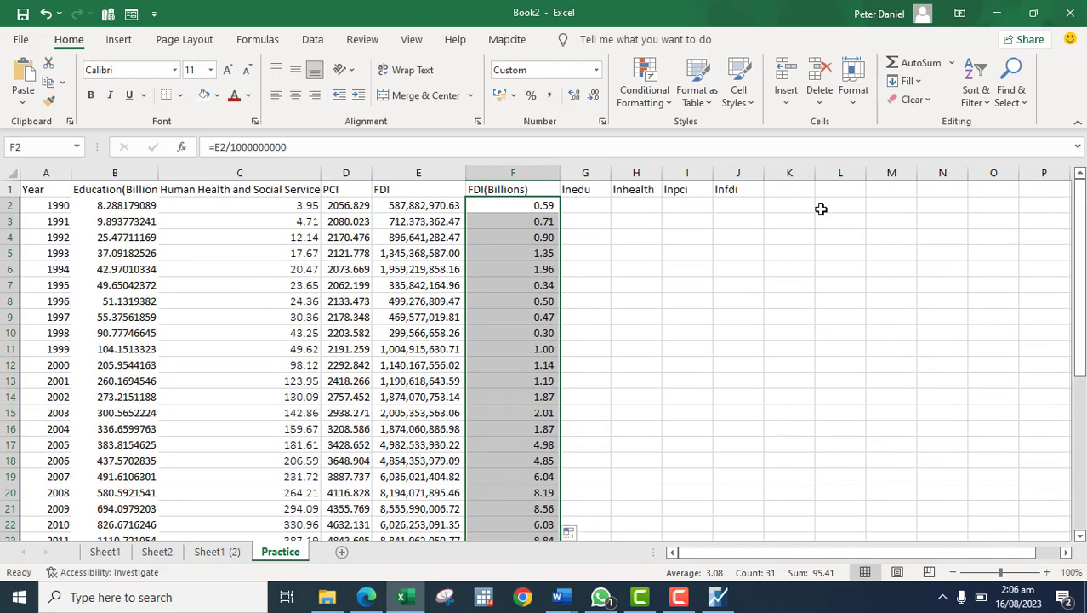
- Calculate the natural log of the 1990 education value in G2 with =LN(B2)
left_click(579, 203)
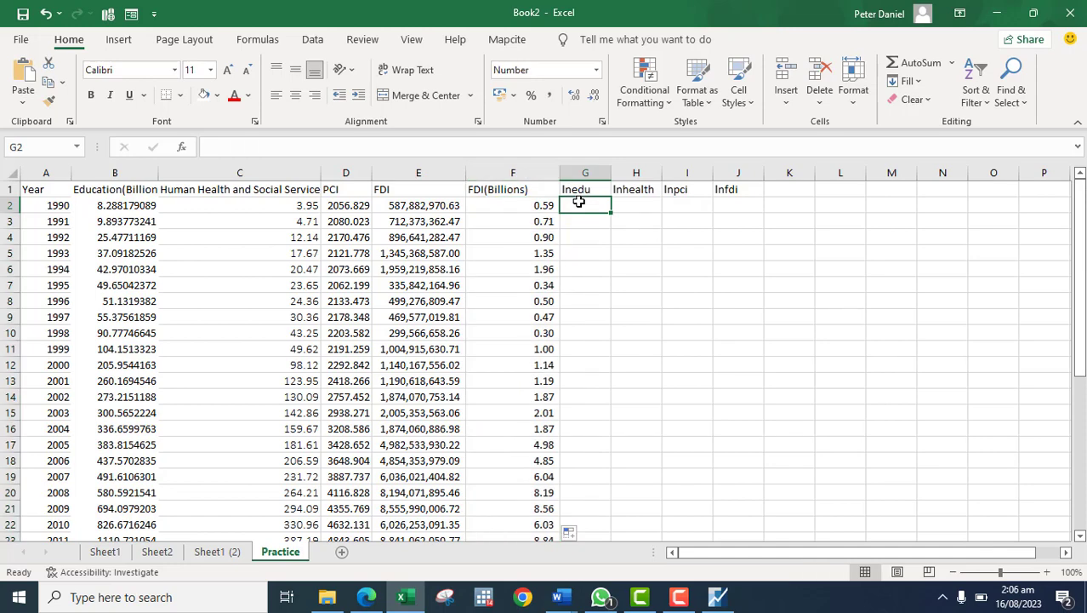
type("=")
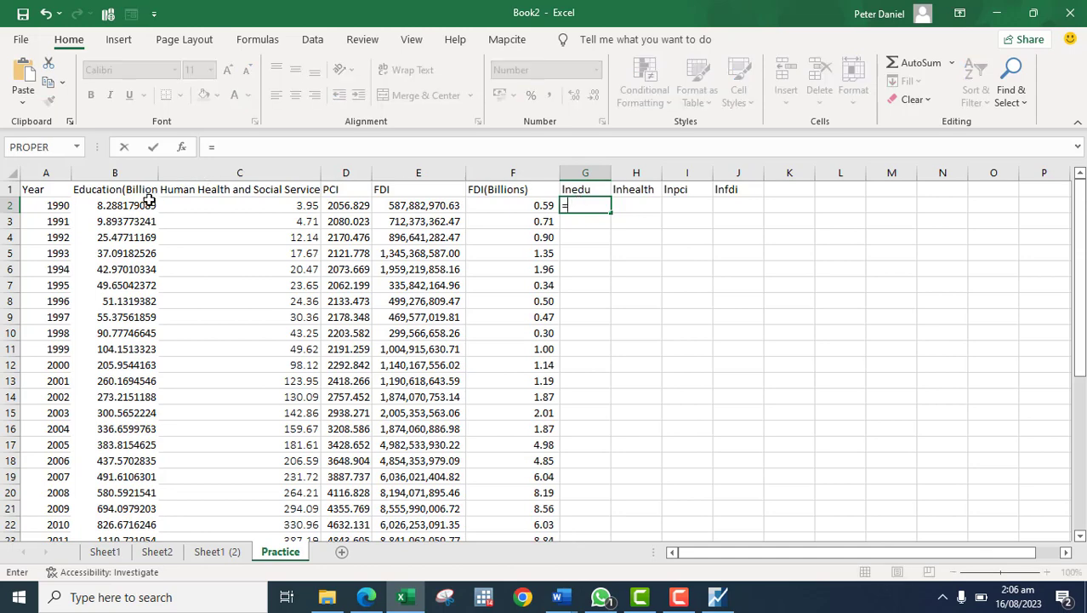
type("ln")
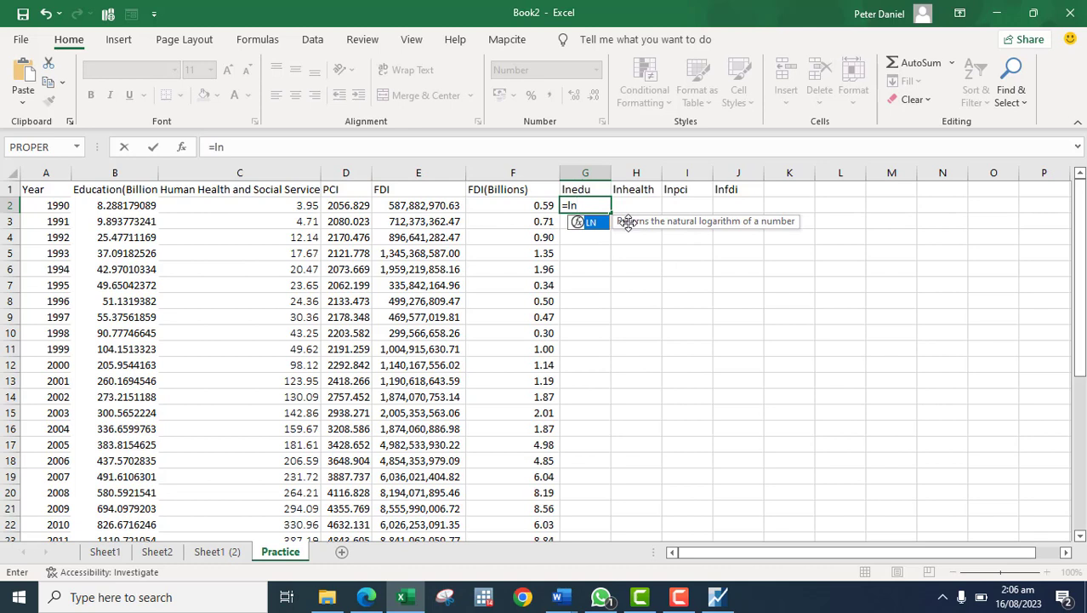
double_click(599, 223)
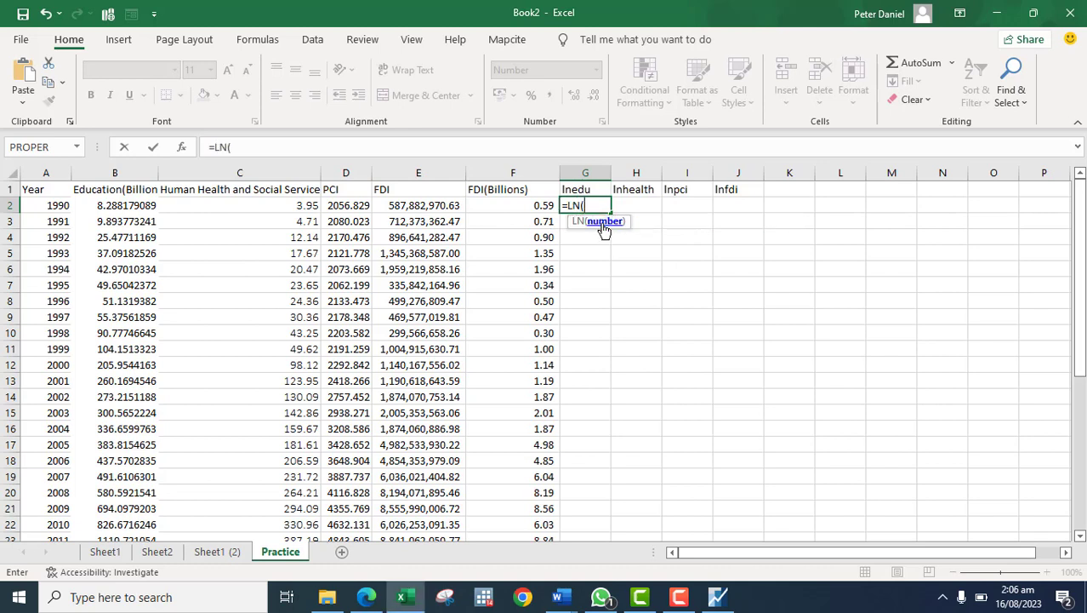
left_click(87, 202)
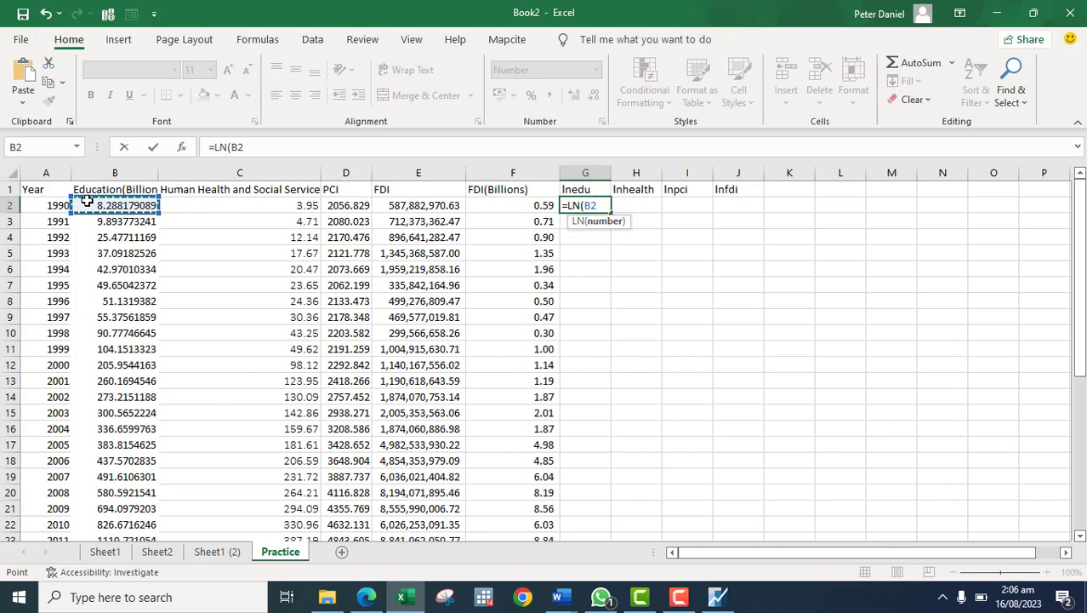
type(")")
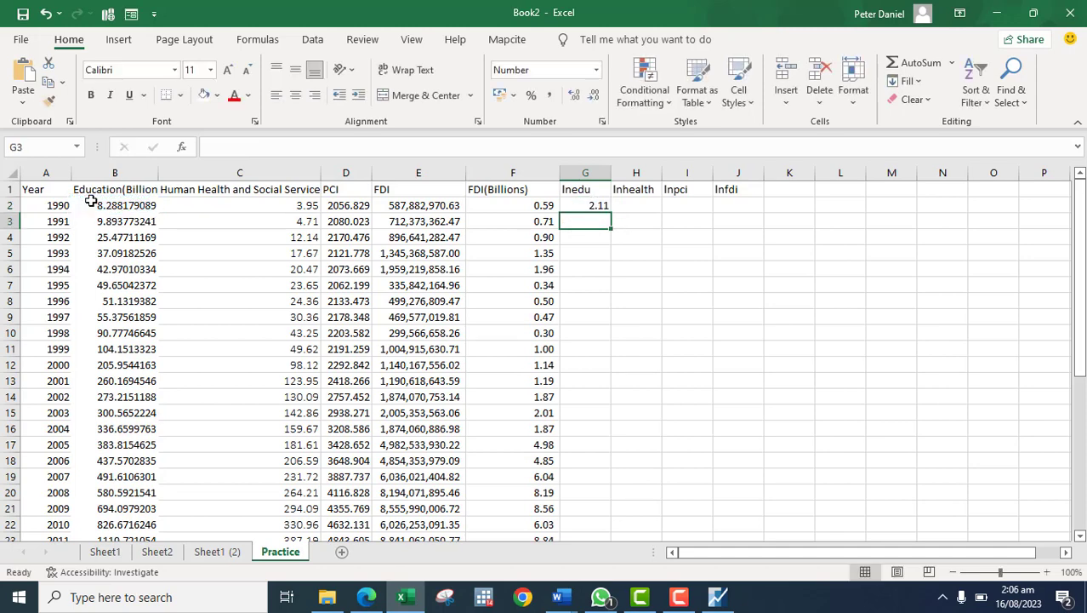
- Copy the G2 log formula across the 1990 row to the lnhealth, lnpci and lnfdi columns
left_click(601, 204)
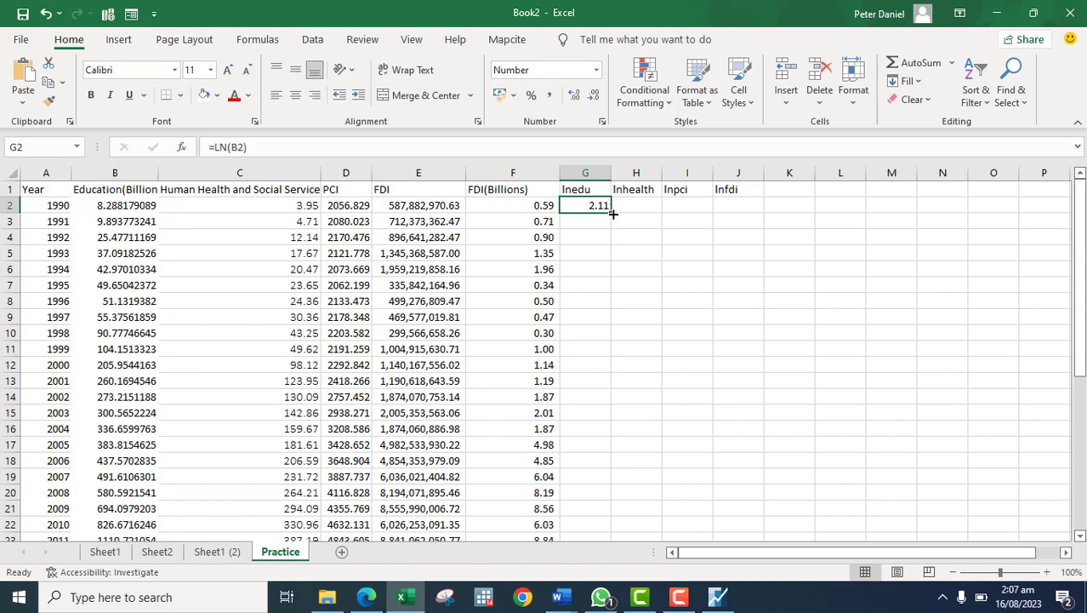
left_click_drag(611, 215, 701, 210)
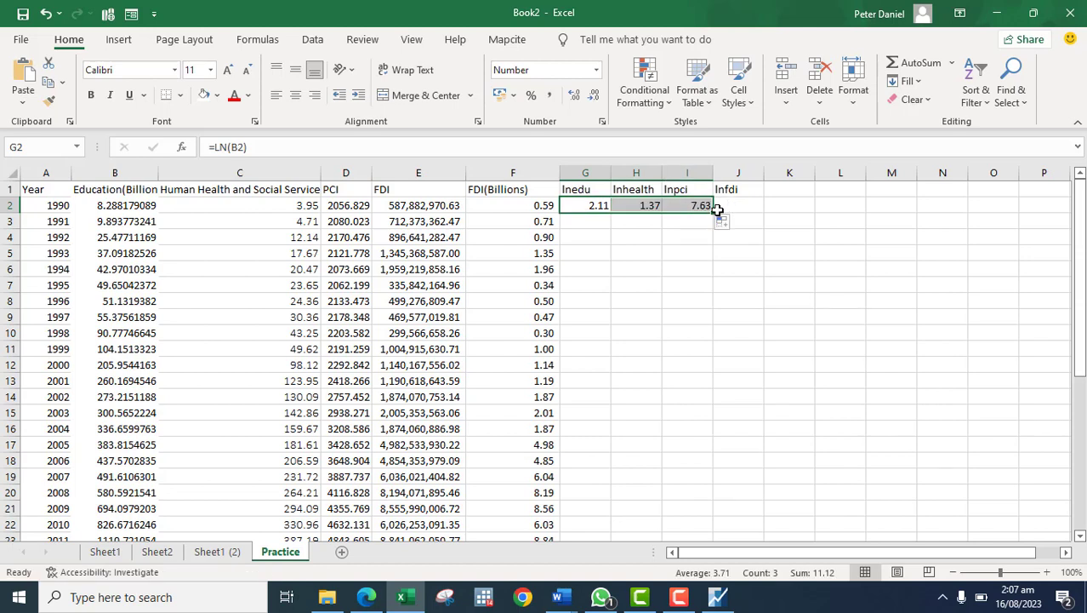
left_click_drag(716, 215, 748, 219)
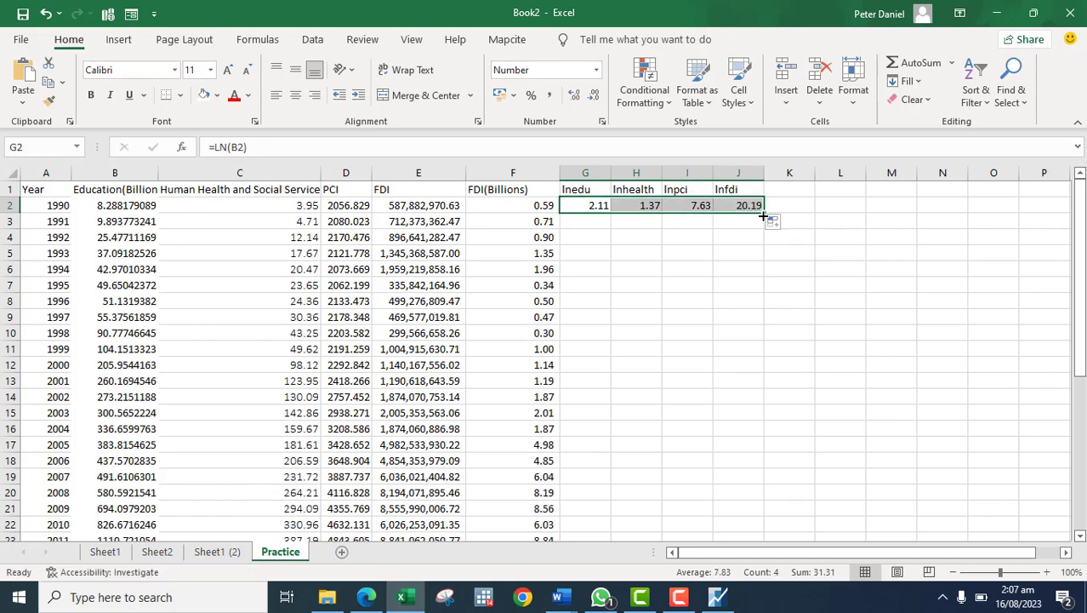
- Fill the 1990 log formulas in G2:J2 down the lnedu, lnhealth, lnpci and lnfdi columns for all remaining years
double_click(763, 214)
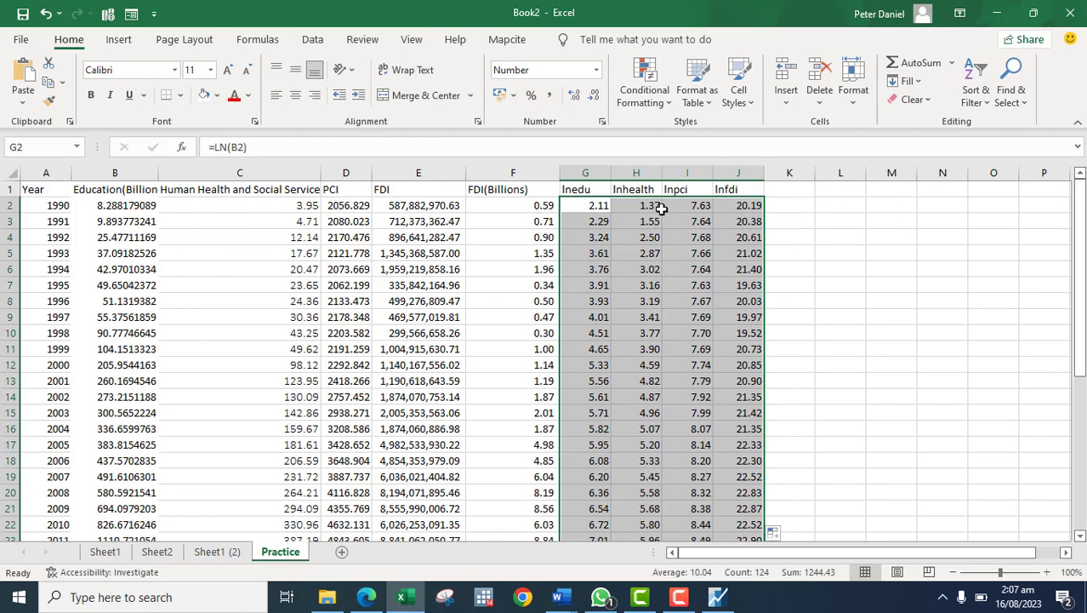
left_click(734, 207)
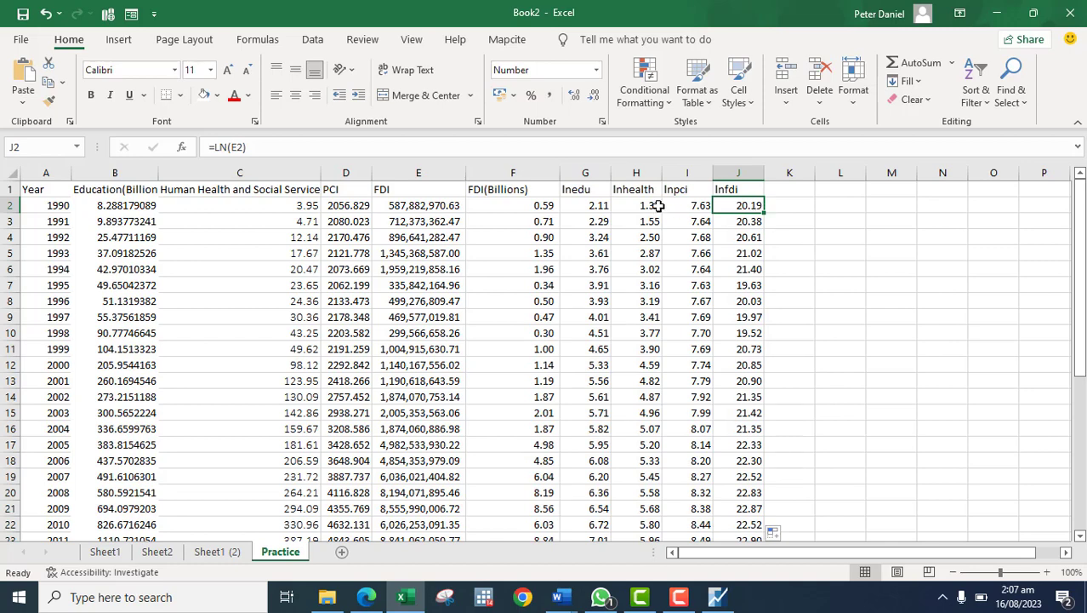
- Copy the G2 log formula across to the lnfdi column again and refill the row down through all years
left_click(599, 207)
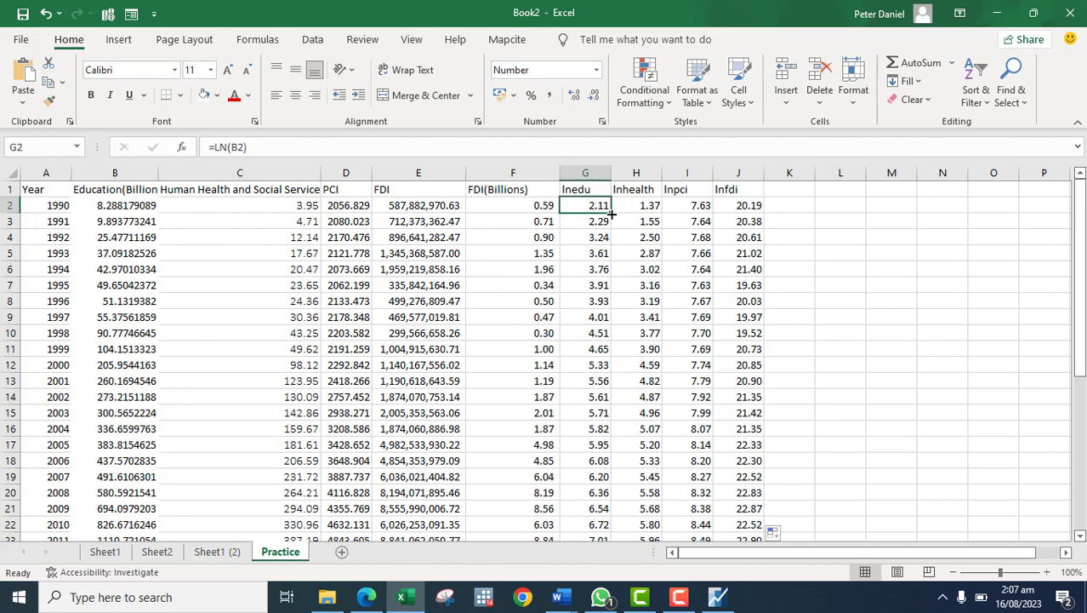
left_click_drag(610, 215, 742, 212)
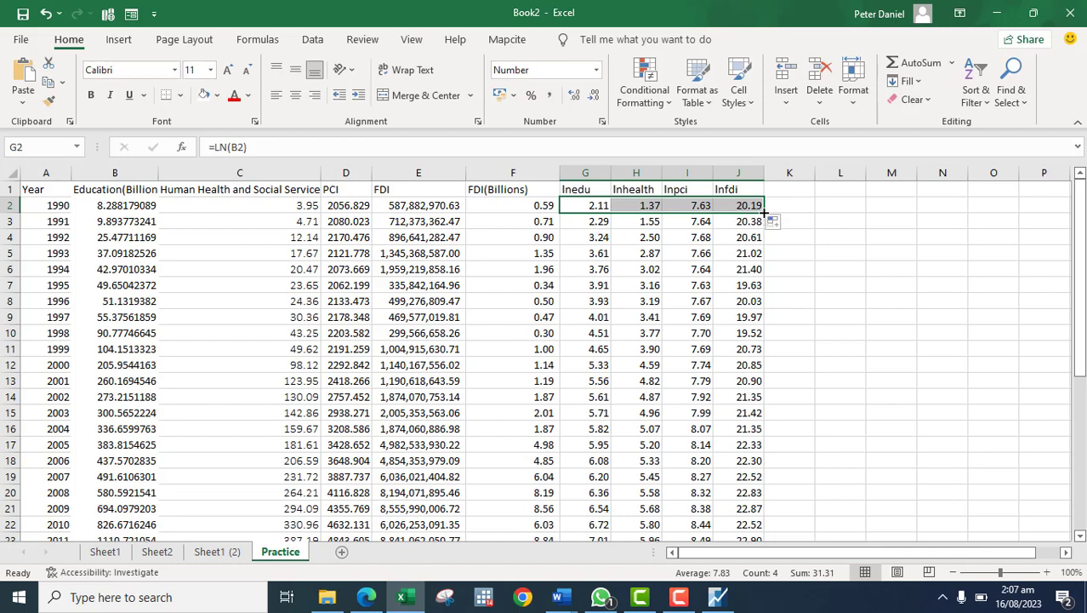
double_click(764, 213)
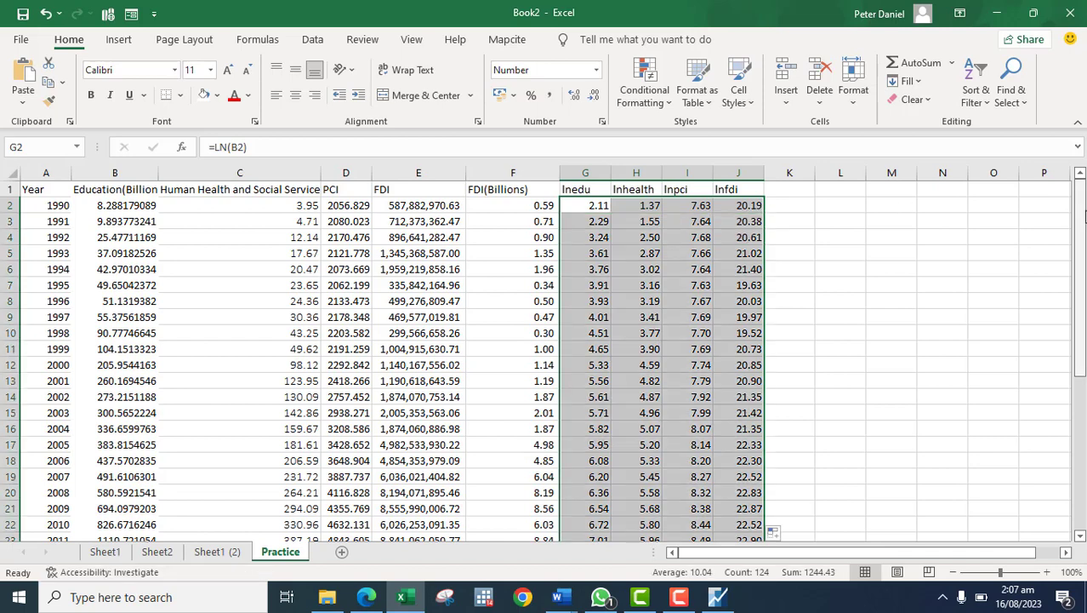
left_click_drag(1081, 256, 1082, 191)
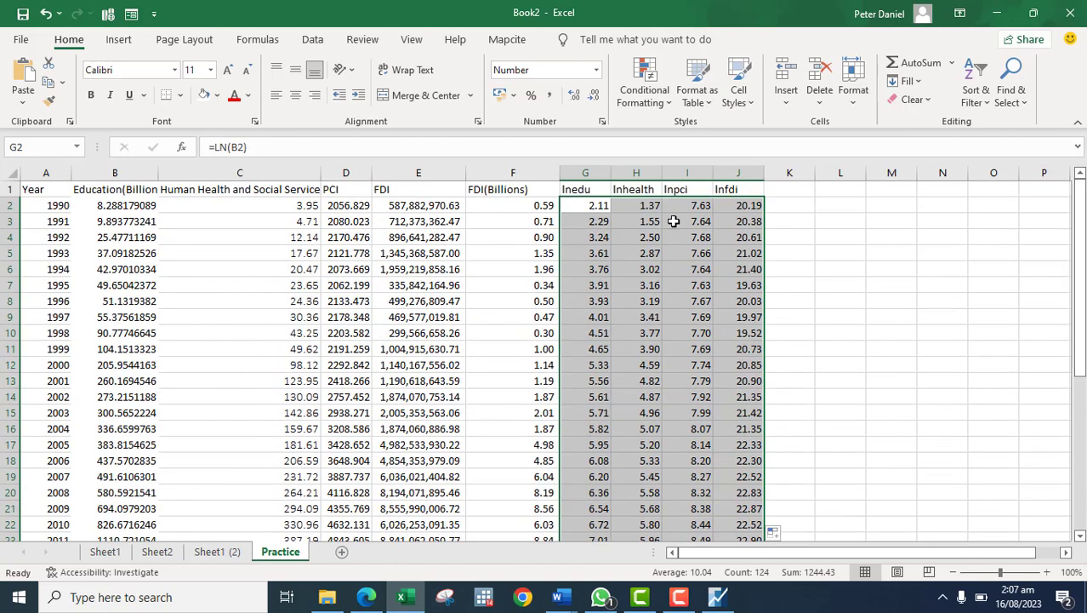
left_click(571, 215)
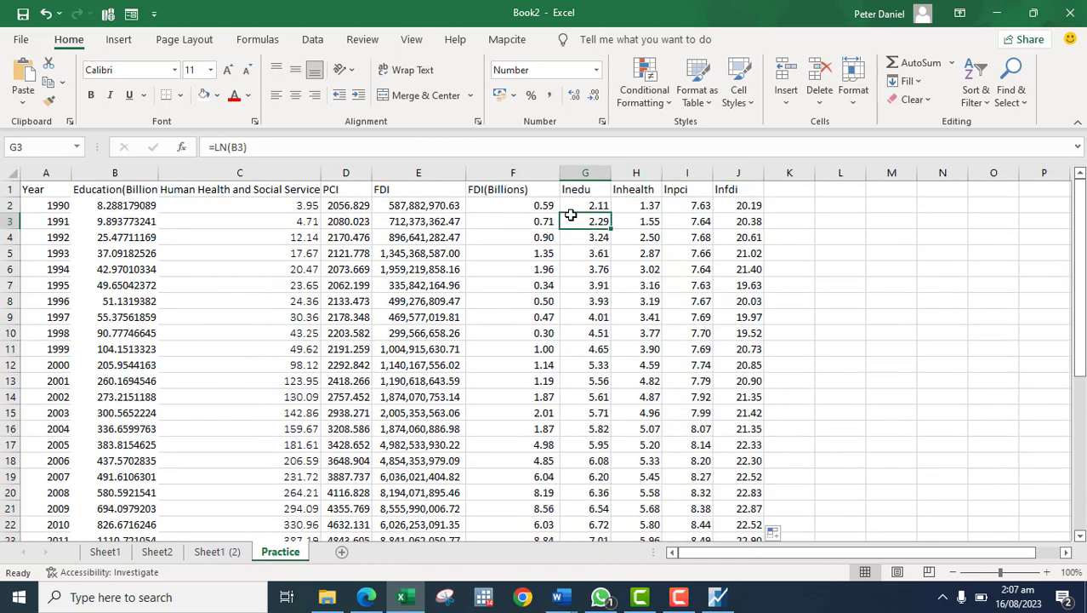
key("Up")
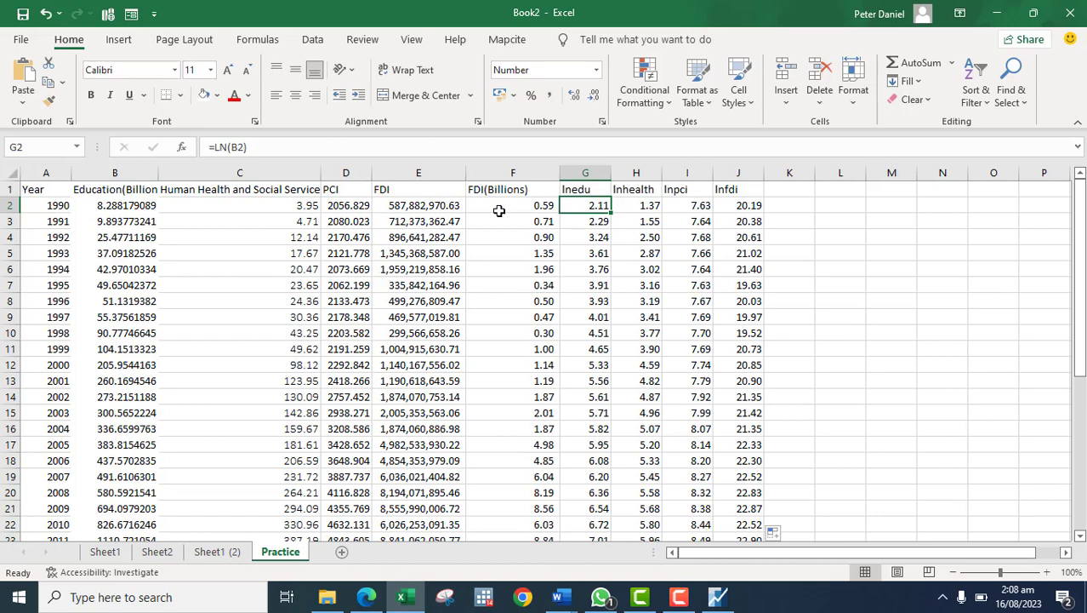
- Copy the Education(Billion), Human Health and Social Services, PCI and FDI columns with their headers
left_click(90, 173)
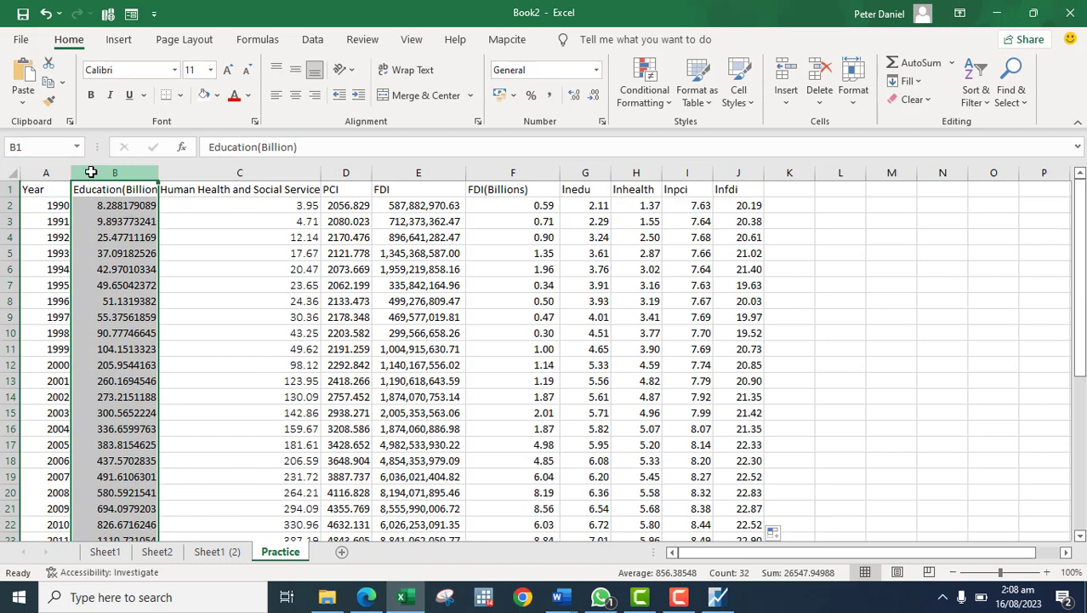
key("shift+Right")
key("shift+Right")
key("shift+Right")
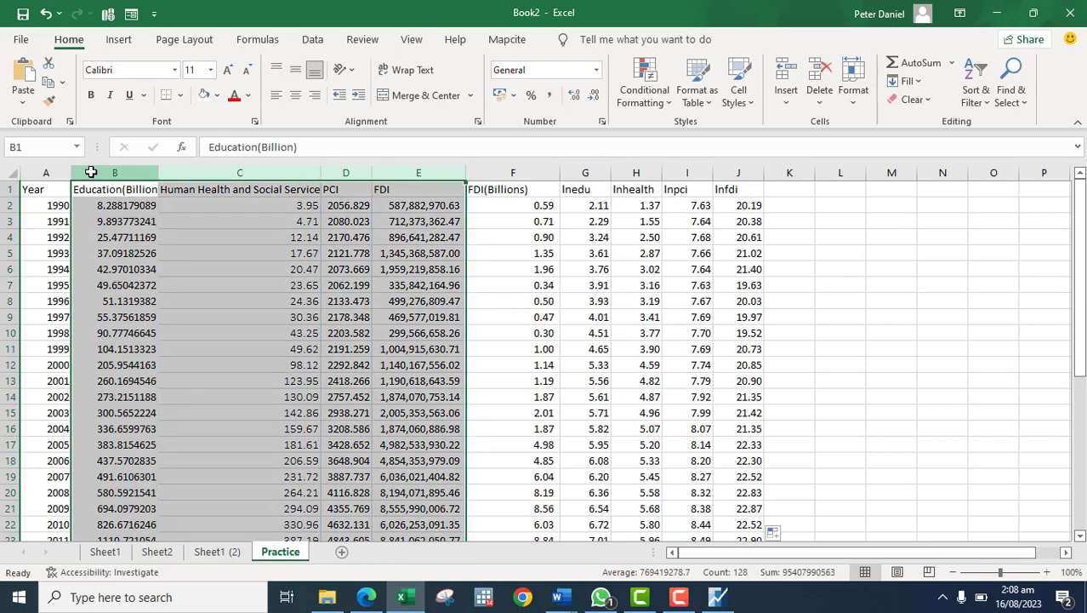
key("ctrl+c")
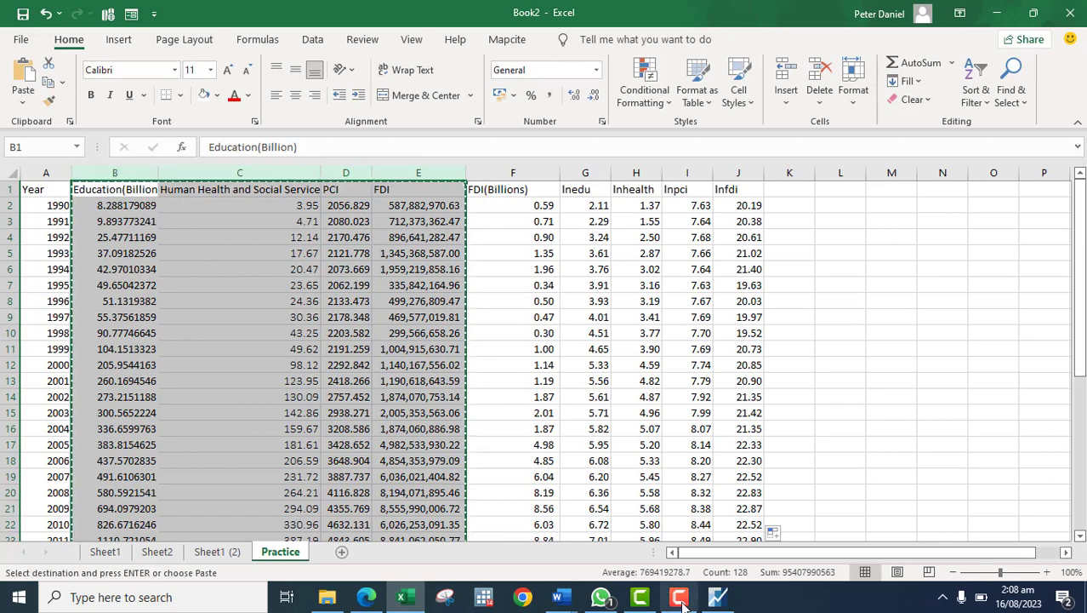
- Switch to EViews and paste the copied data into the PRACTICE workfile as annual series from 1990, without linking to the source or resizing
mouse_move(709, 604)
left_click(704, 549)
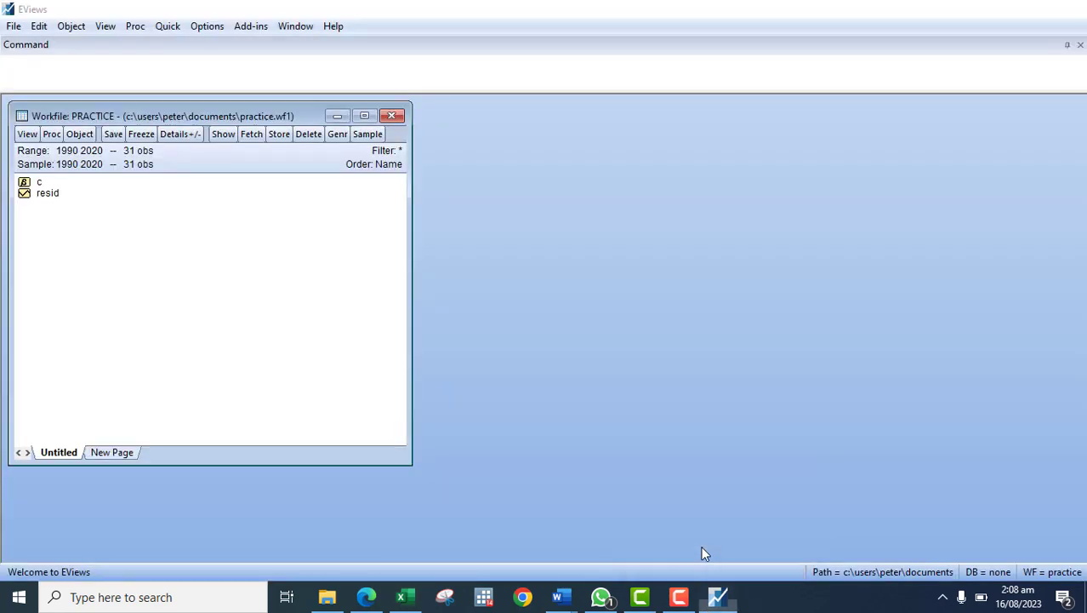
right_click(118, 237)
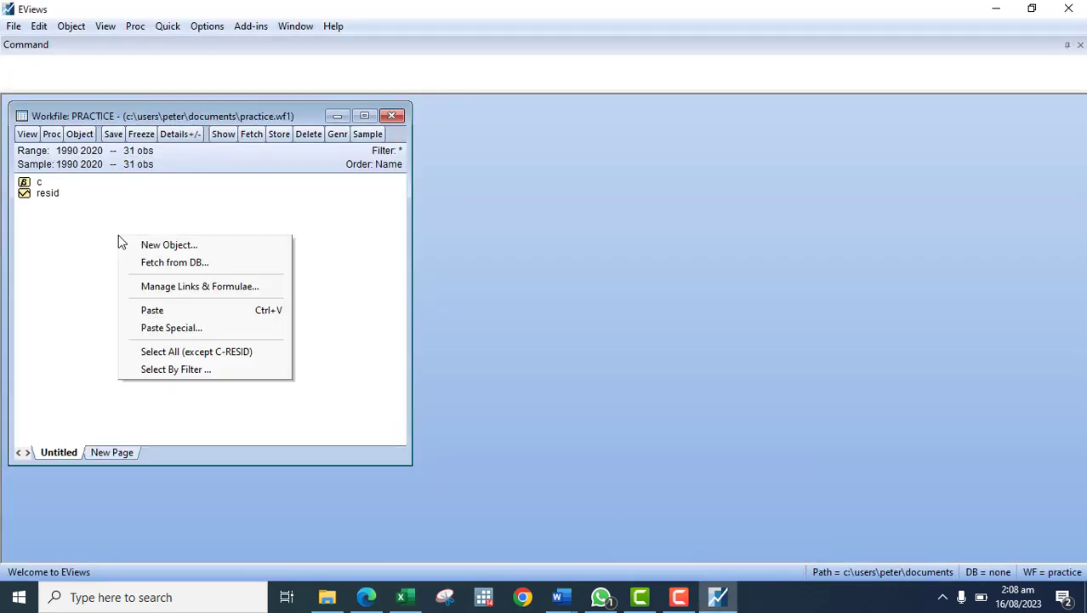
left_click(166, 309)
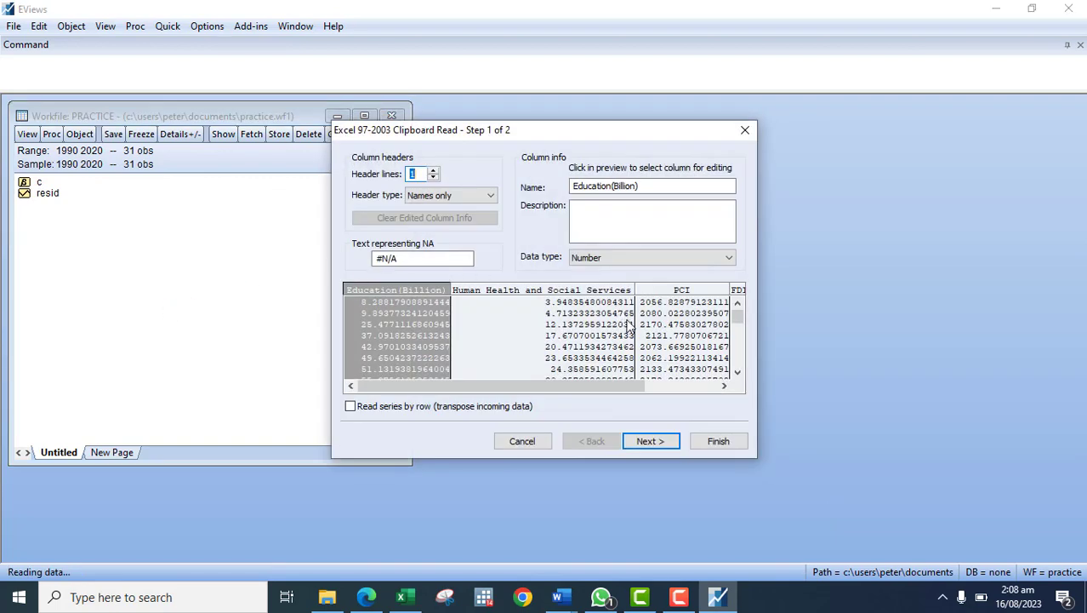
left_click(650, 440)
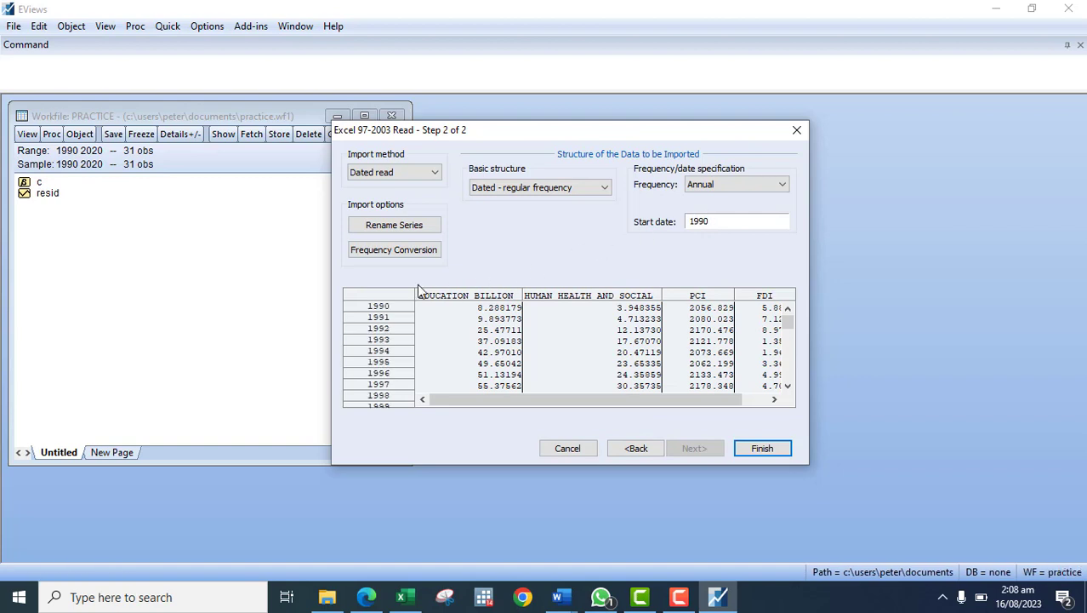
left_click(762, 449)
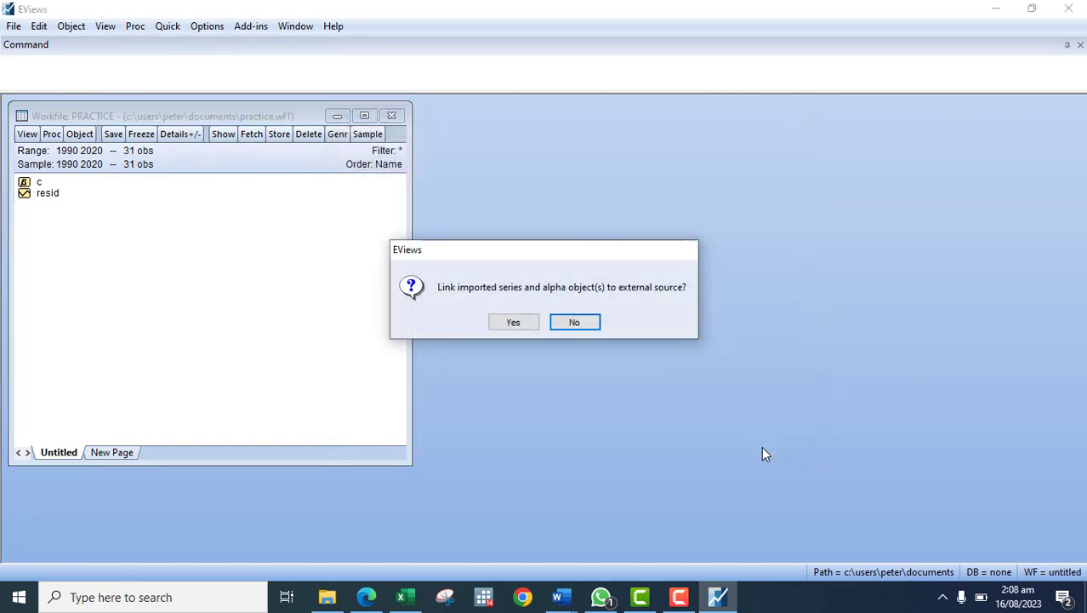
left_click(560, 322)
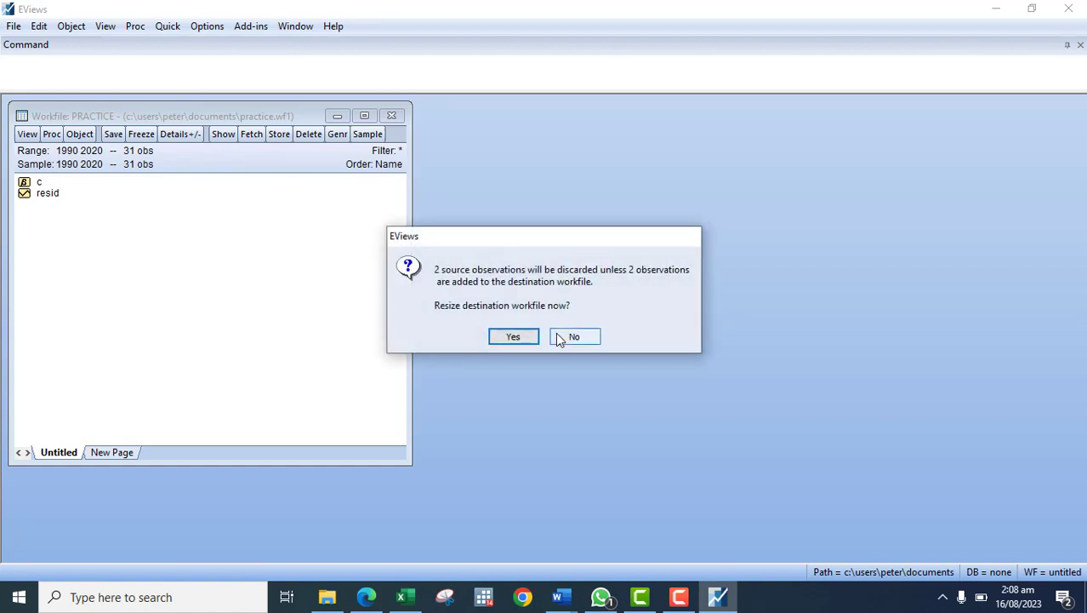
left_click(565, 336)
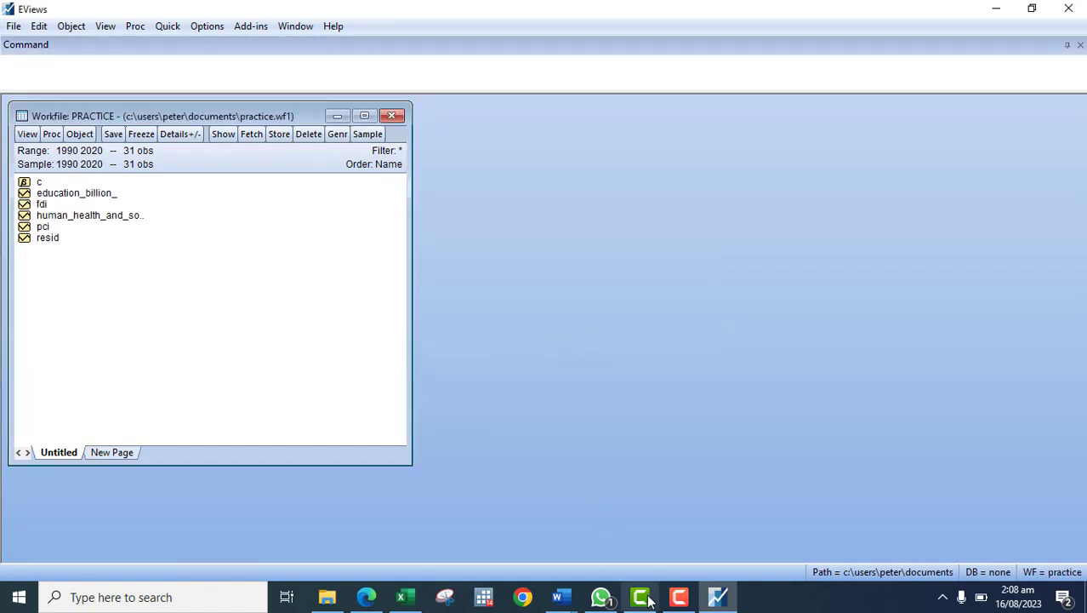
- Switch back to Excel and cancel the pending copy of columns B to E
mouse_move(417, 597)
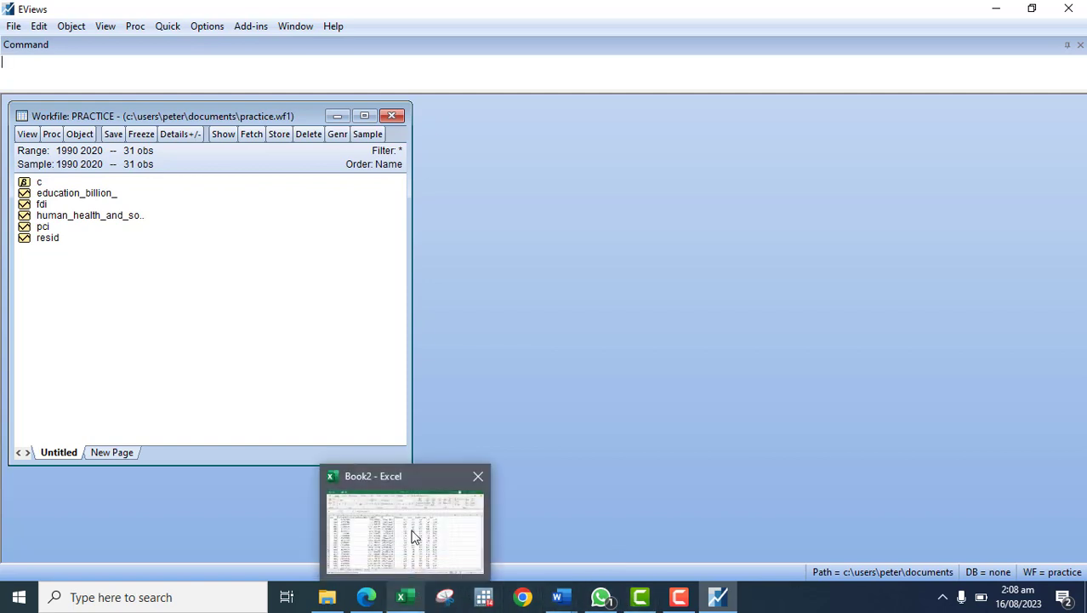
left_click(414, 536)
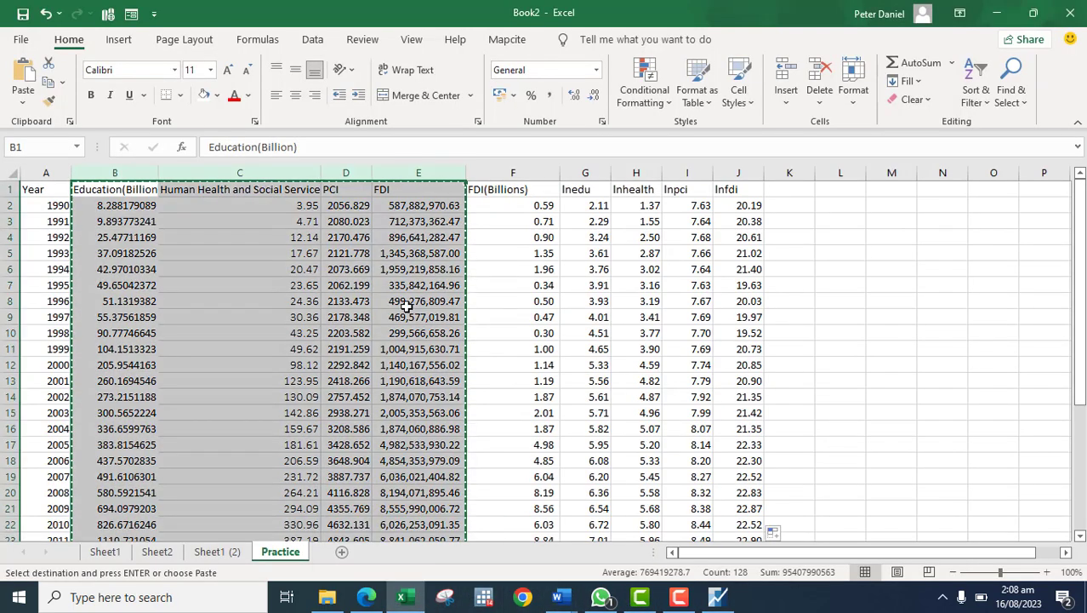
key("Escape")
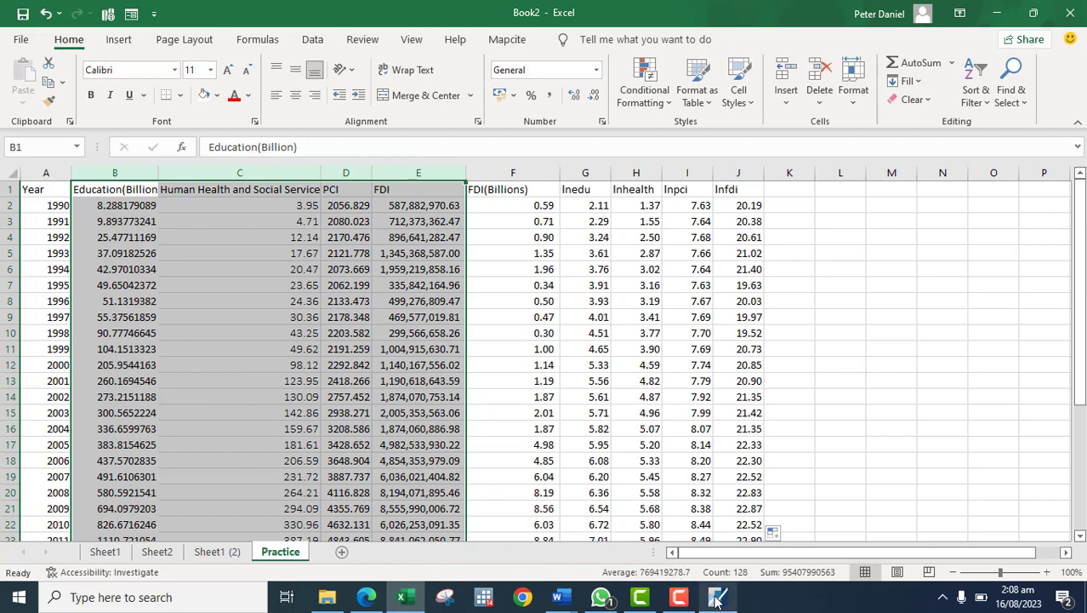
- Return to EViews and plot the education_billion_ series as a basic Line & Symbol graph of raw data
mouse_move(713, 587)
left_click(693, 544)
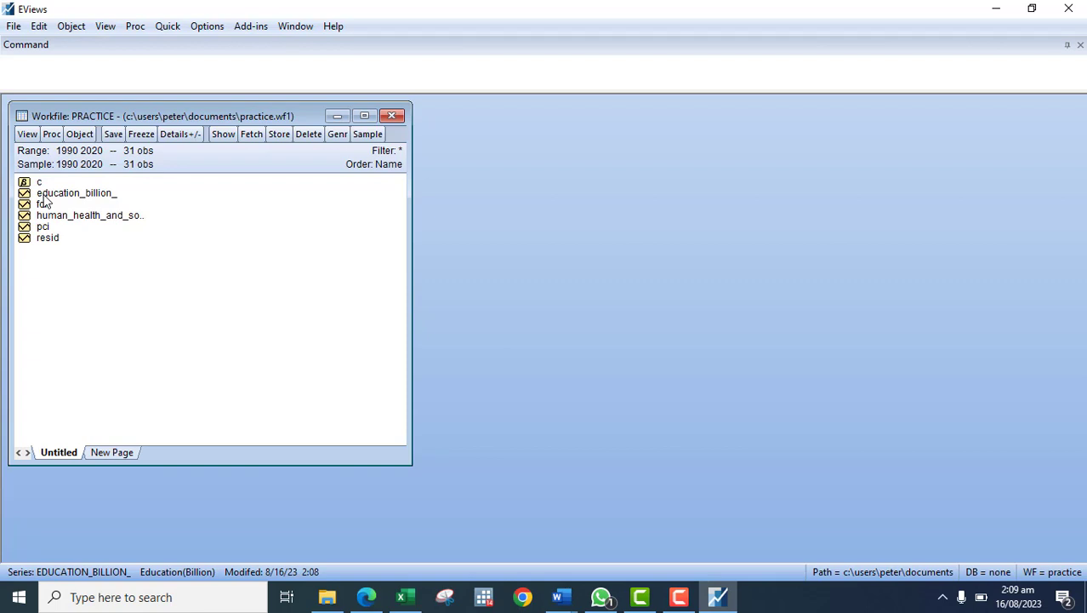
double_click(44, 195)
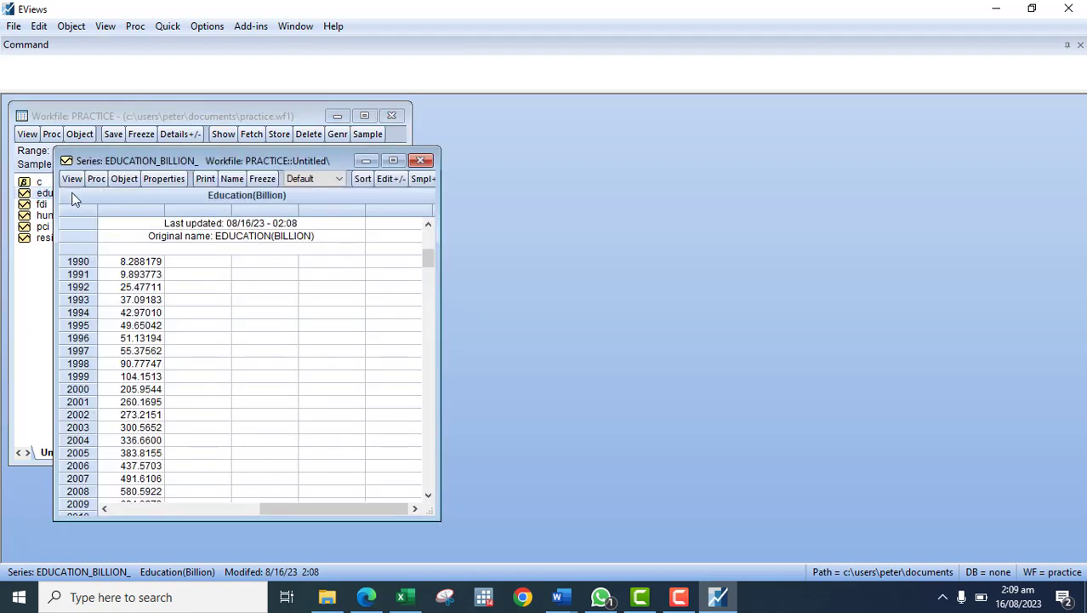
left_click(73, 180)
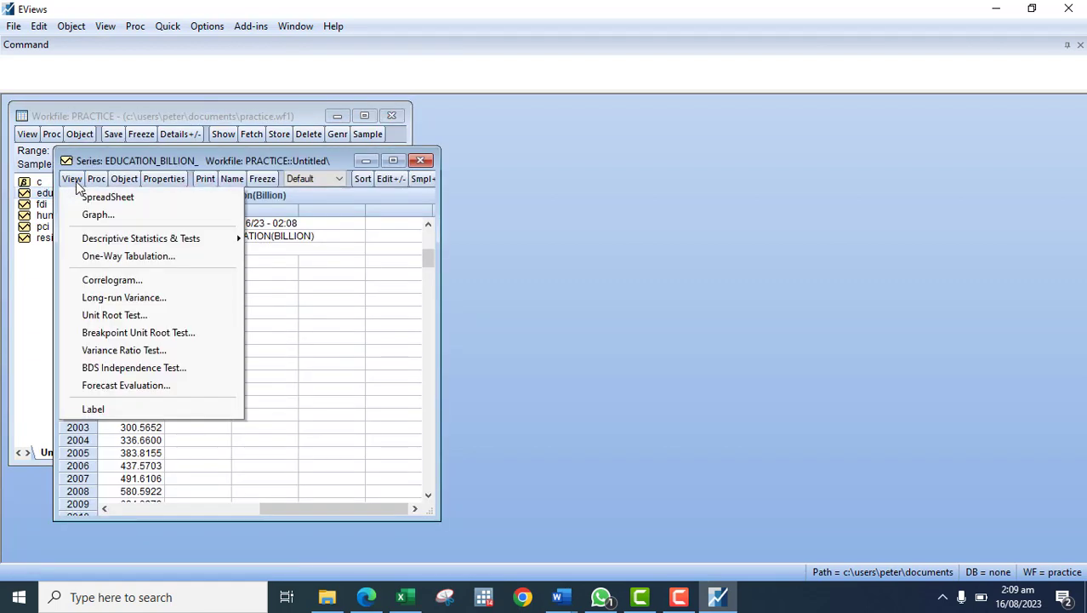
left_click(109, 216)
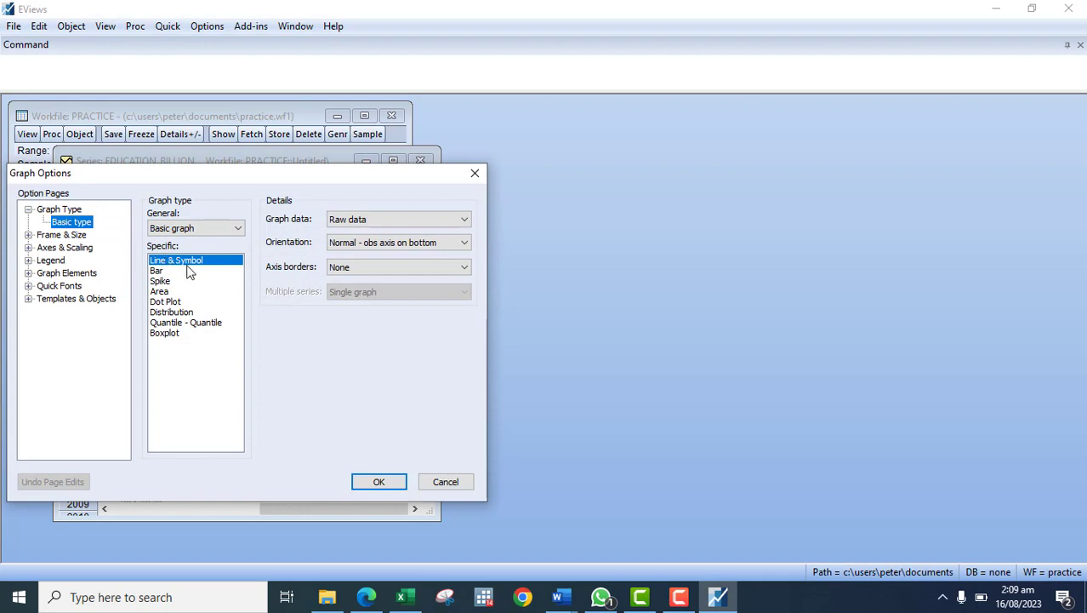
left_click(407, 221)
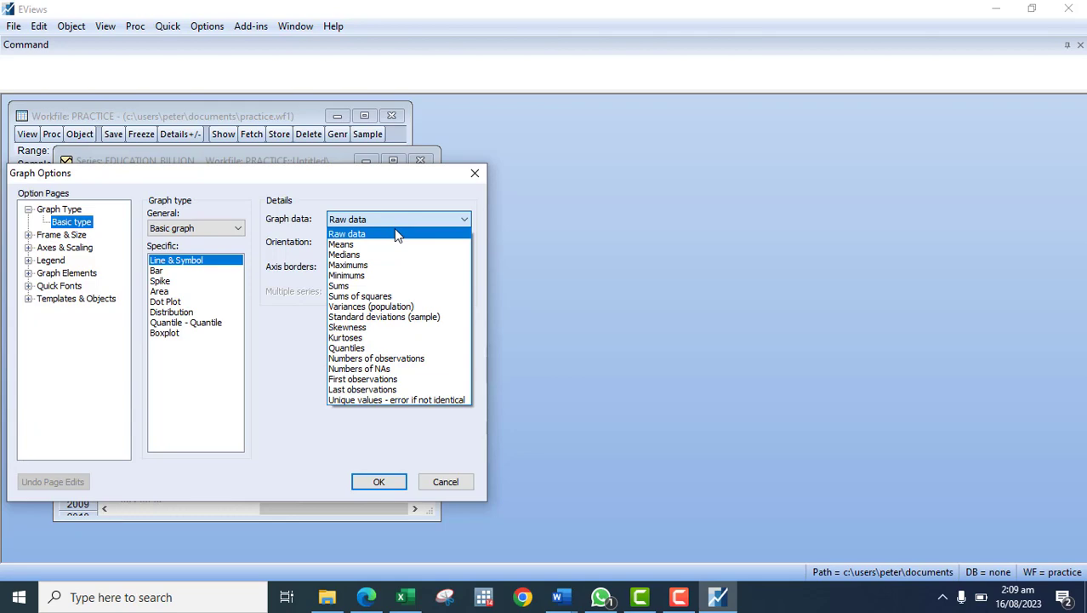
left_click(395, 232)
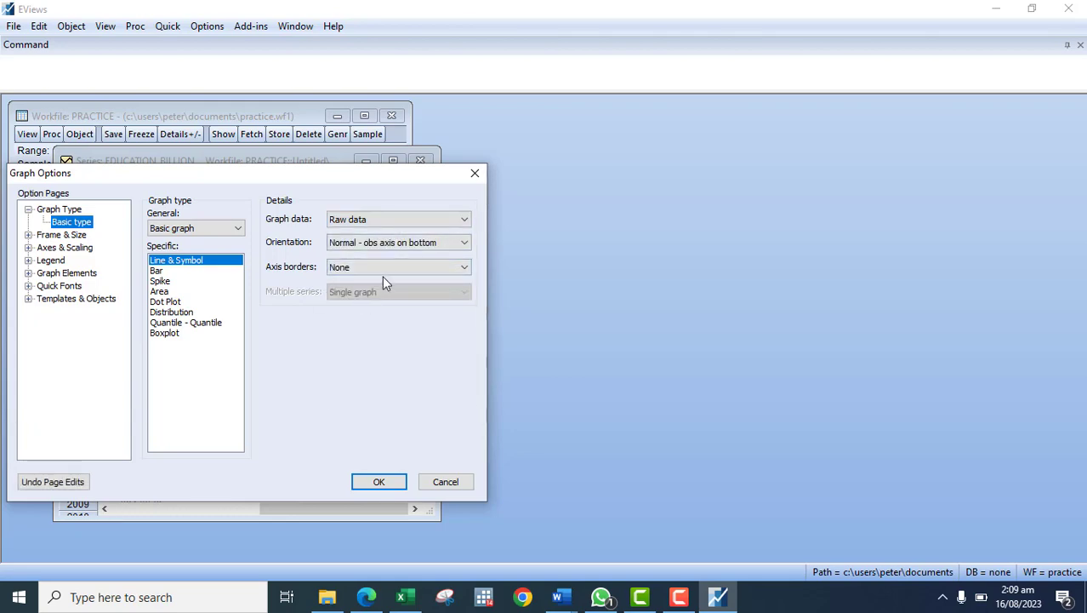
left_click(378, 481)
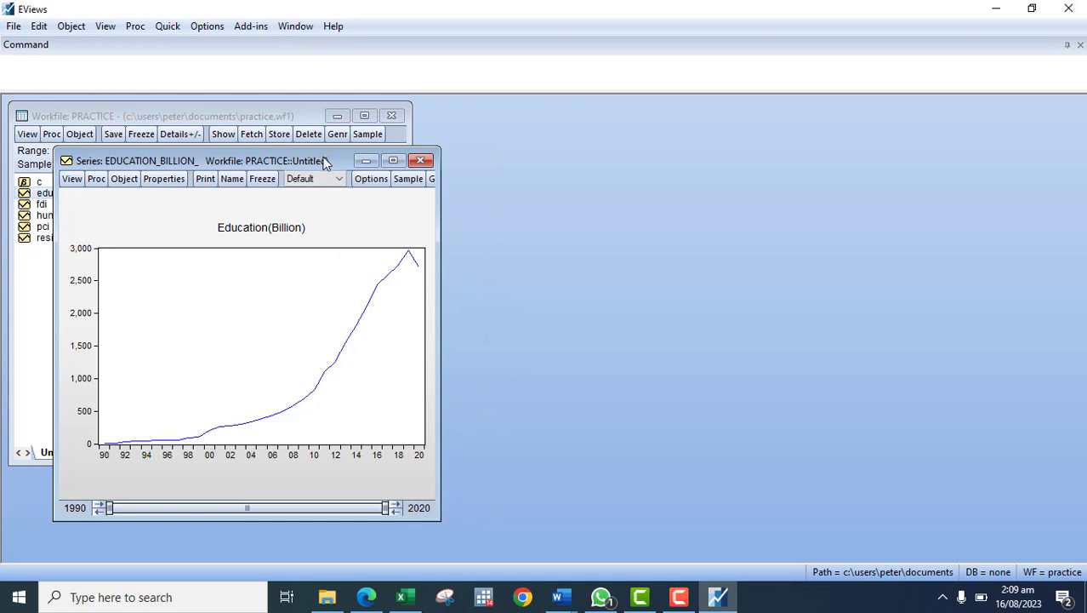
- Reposition the education graph window, examine the series' trend over the years, and close it
left_click_drag(324, 161, 350, 114)
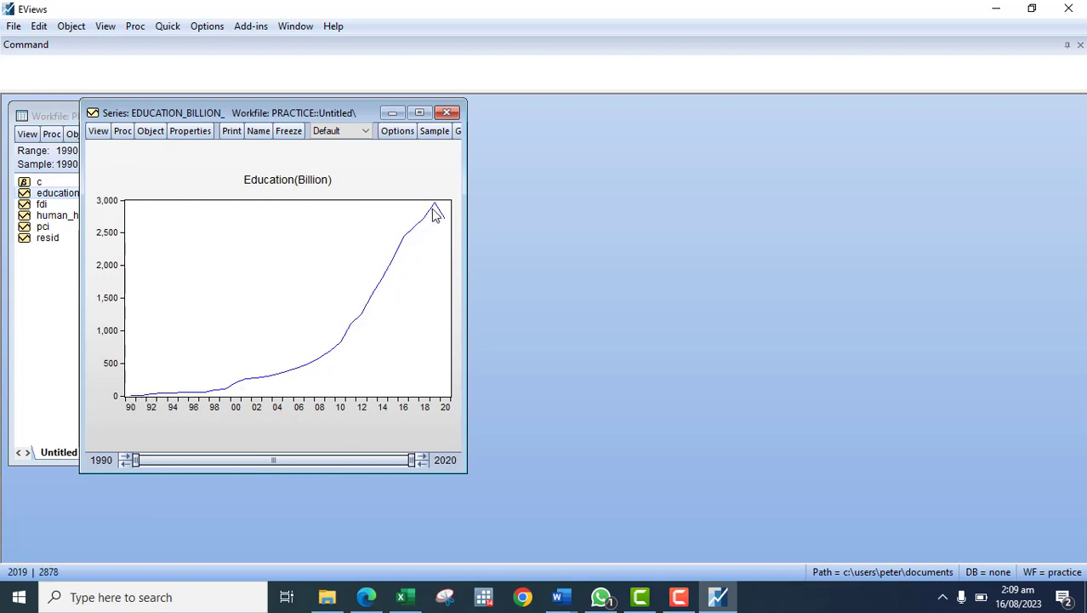
mouse_move(437, 213)
mouse_move(227, 392)
left_click(447, 112)
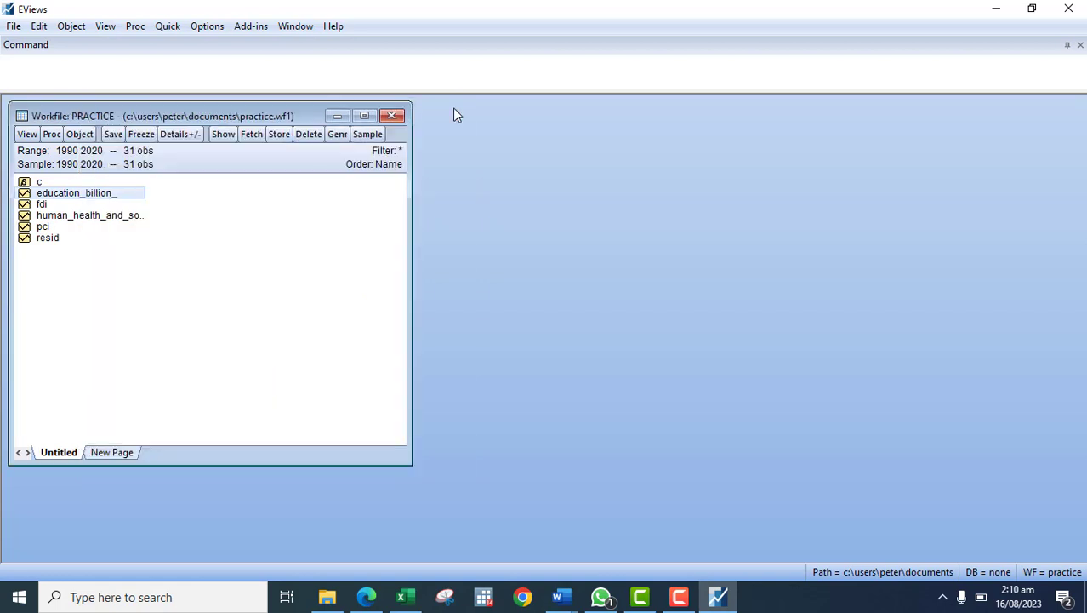
- Open the fdi series and plot it as a basic Line & Symbol graph of raw data
double_click(41, 204)
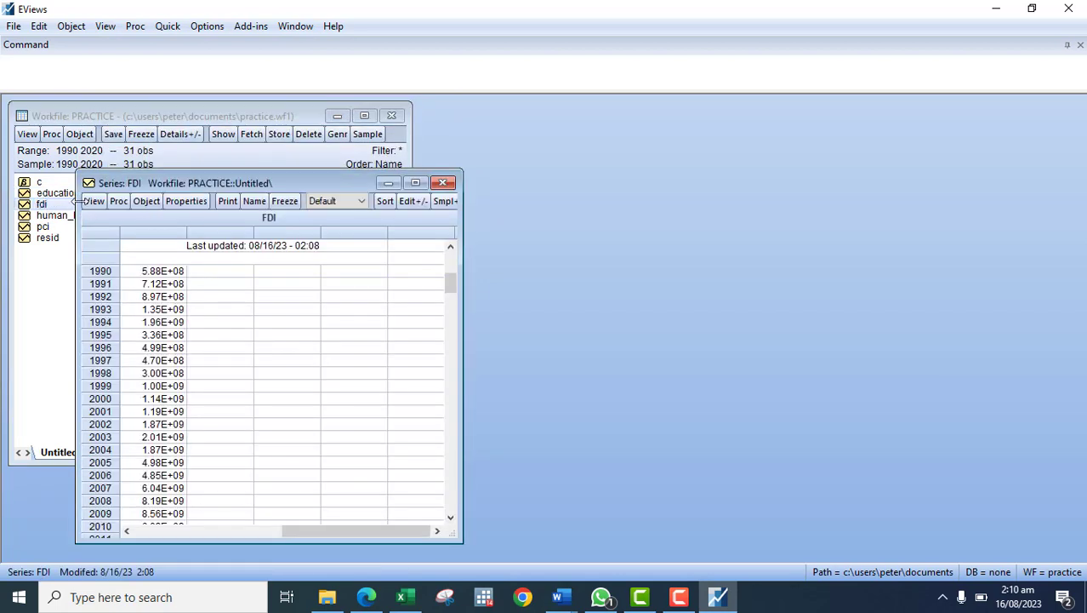
left_click(93, 205)
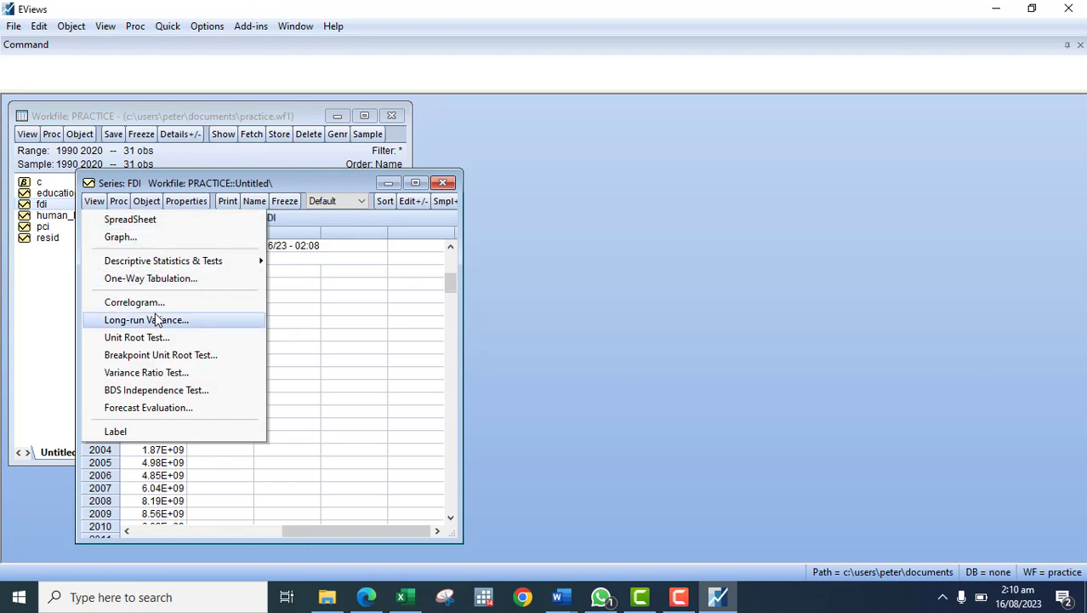
left_click(150, 236)
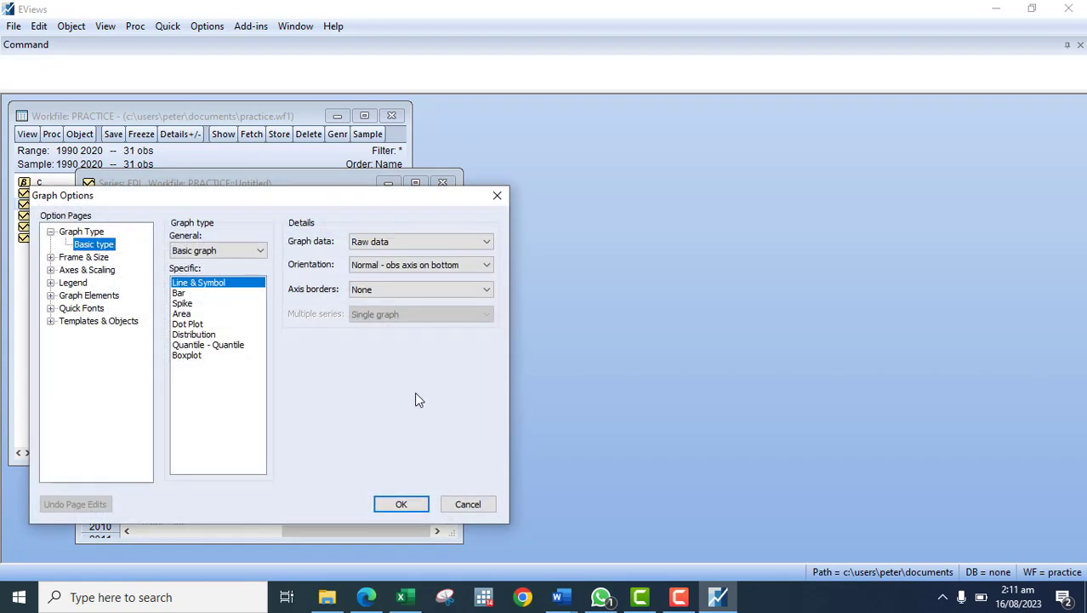
left_click(402, 505)
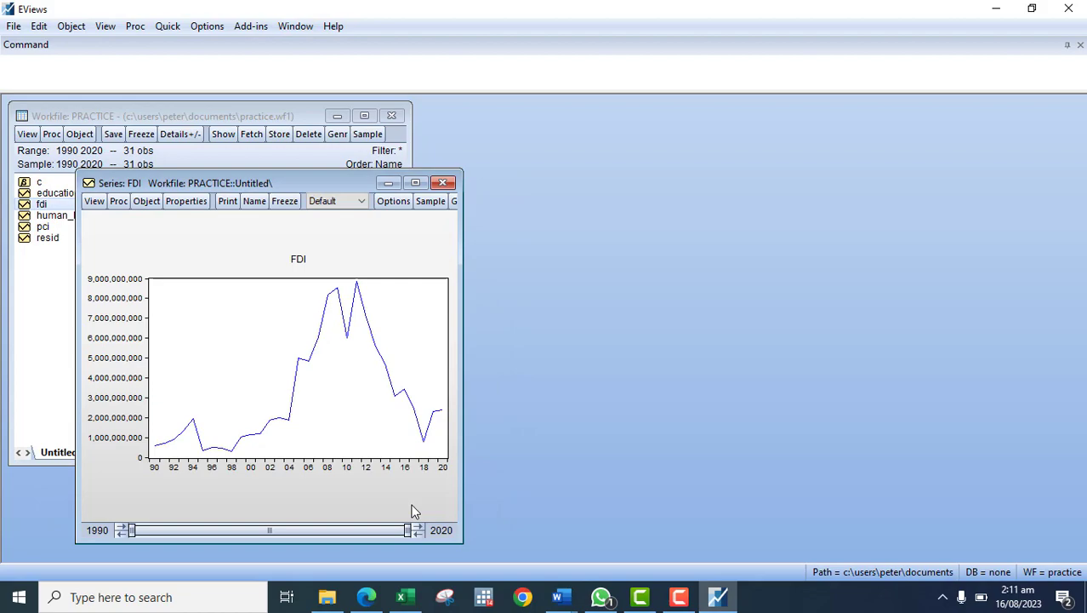
mouse_move(678, 593)
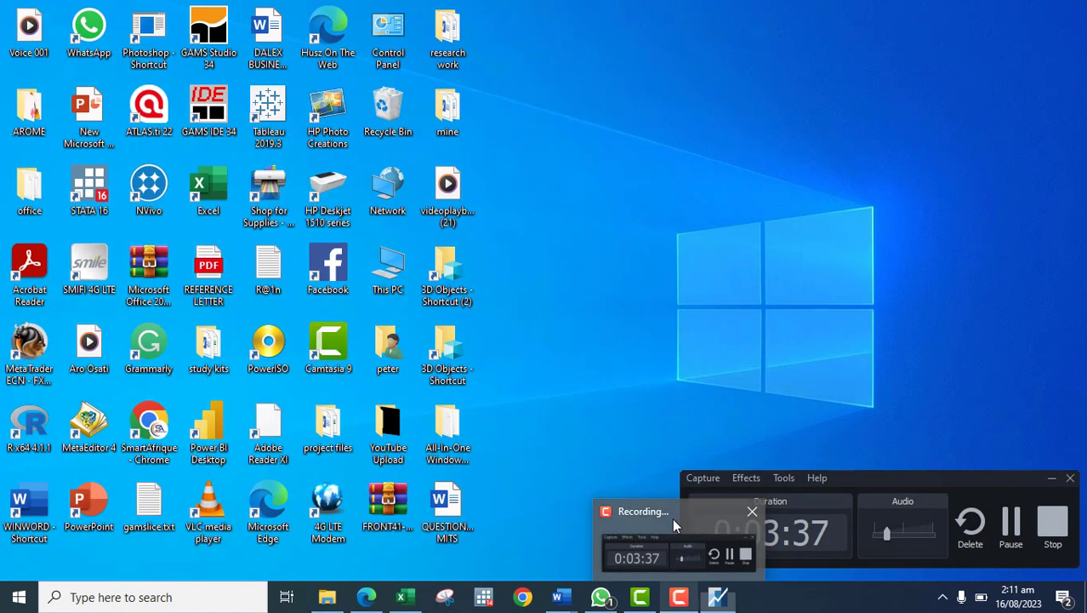
- Examine the rises and falls of the FDI graph across 1990–2020, including its peak, and close the series window
left_click(672, 518)
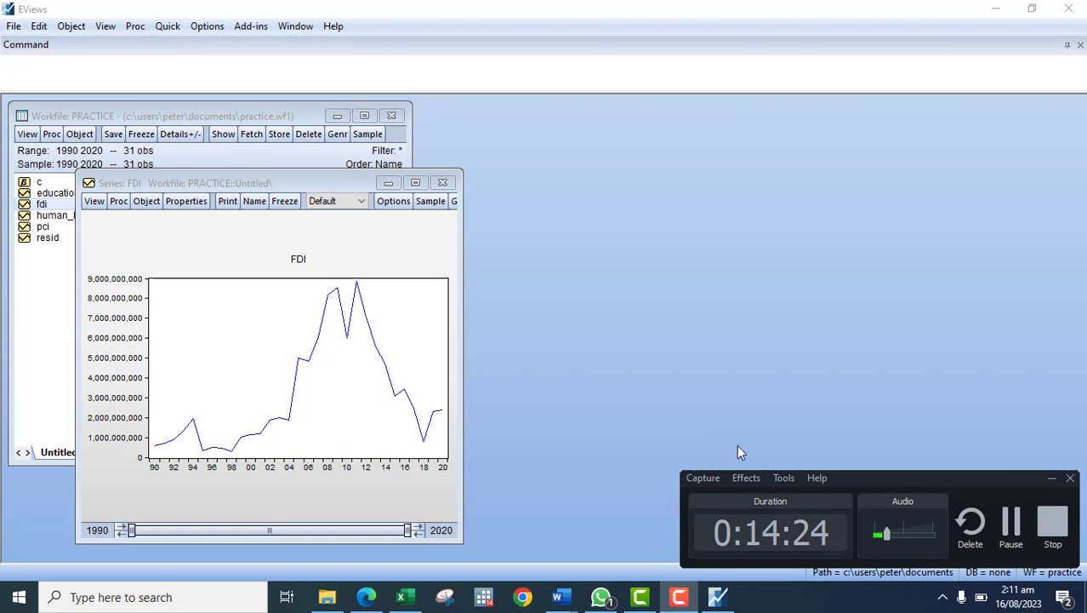
left_click(1051, 478)
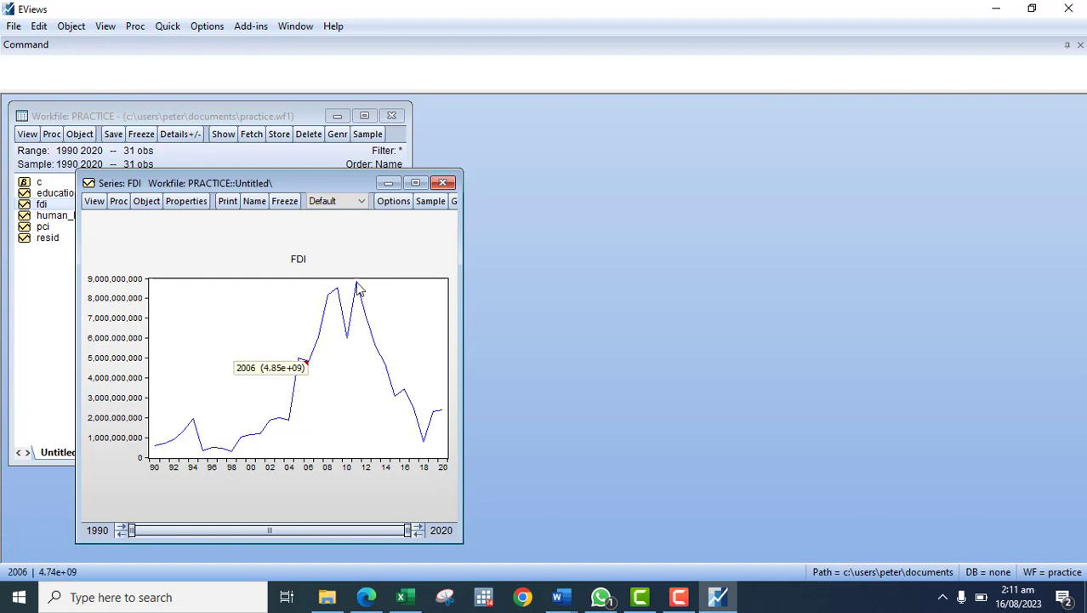
mouse_move(356, 284)
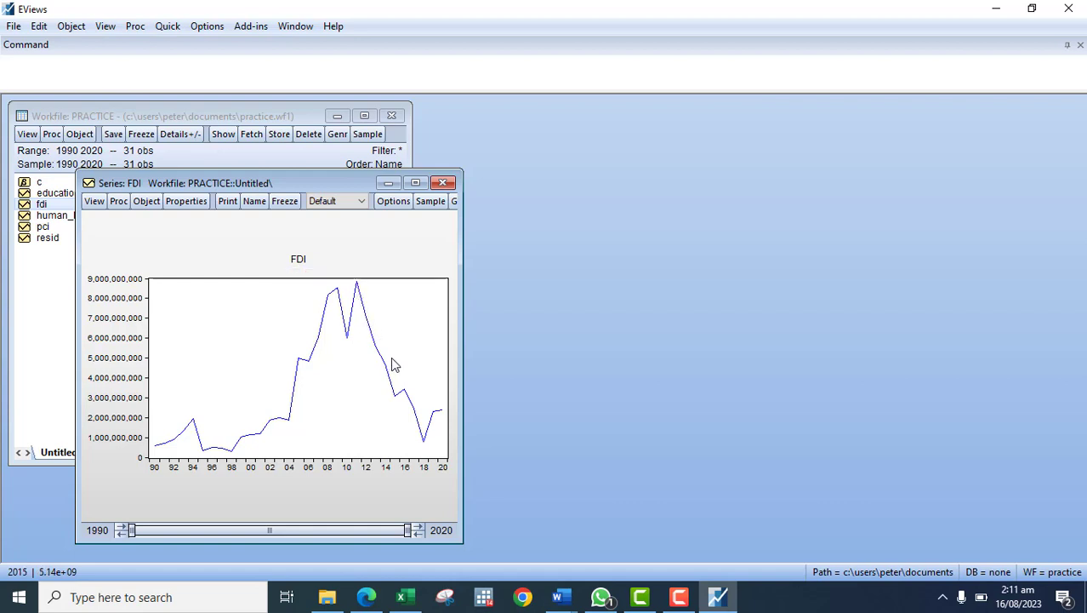
mouse_move(426, 443)
left_click(443, 184)
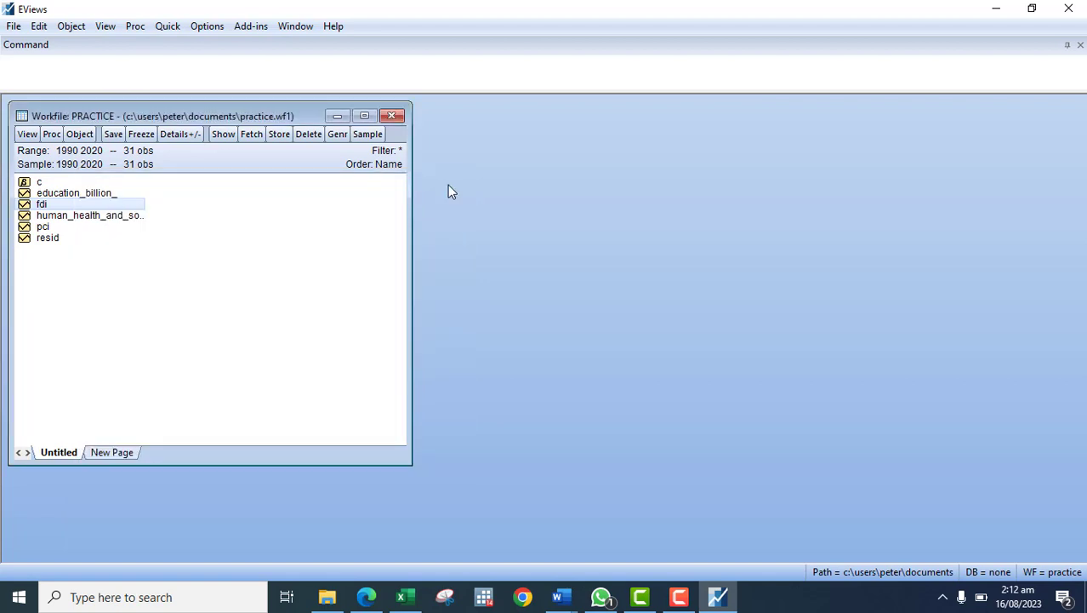
- Plot the Human Health and Social Services series as a basic Line & Symbol graph of raw data, and close it after viewing the trend
double_click(63, 216)
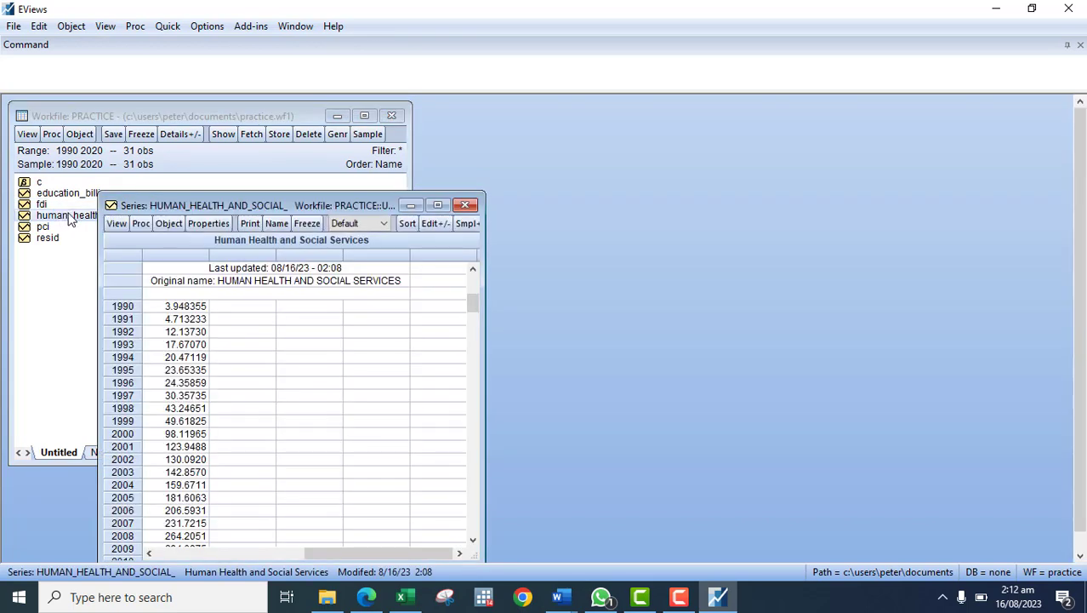
left_click(116, 223)
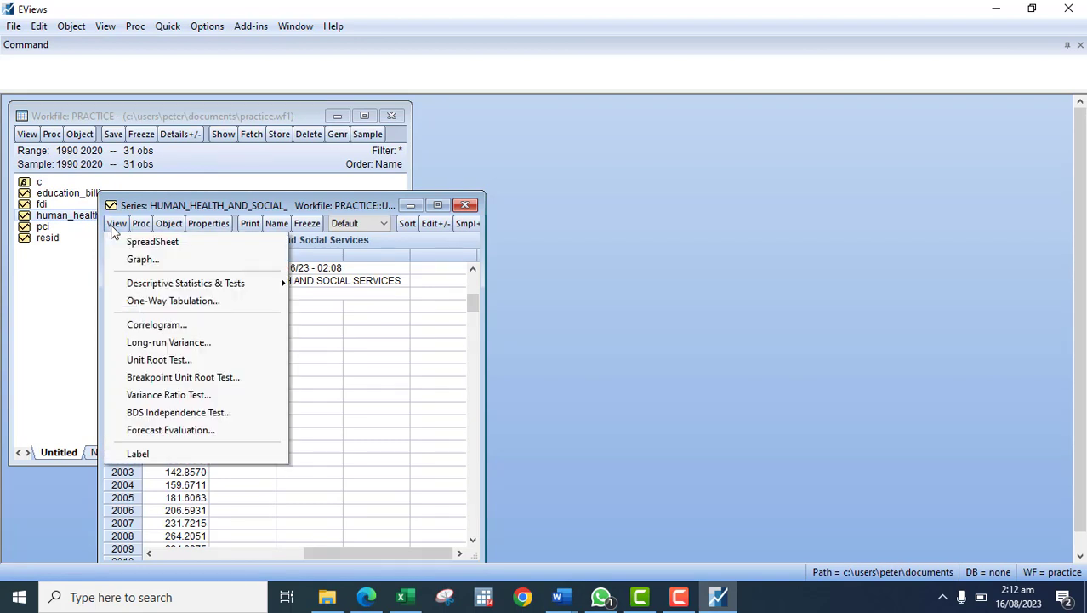
left_click(132, 267)
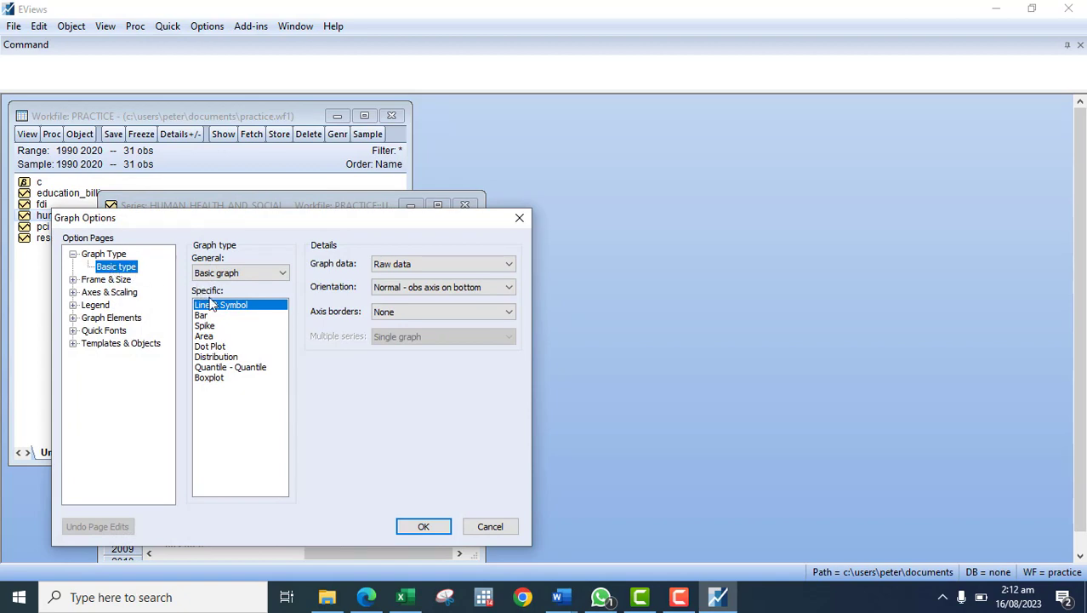
left_click(439, 529)
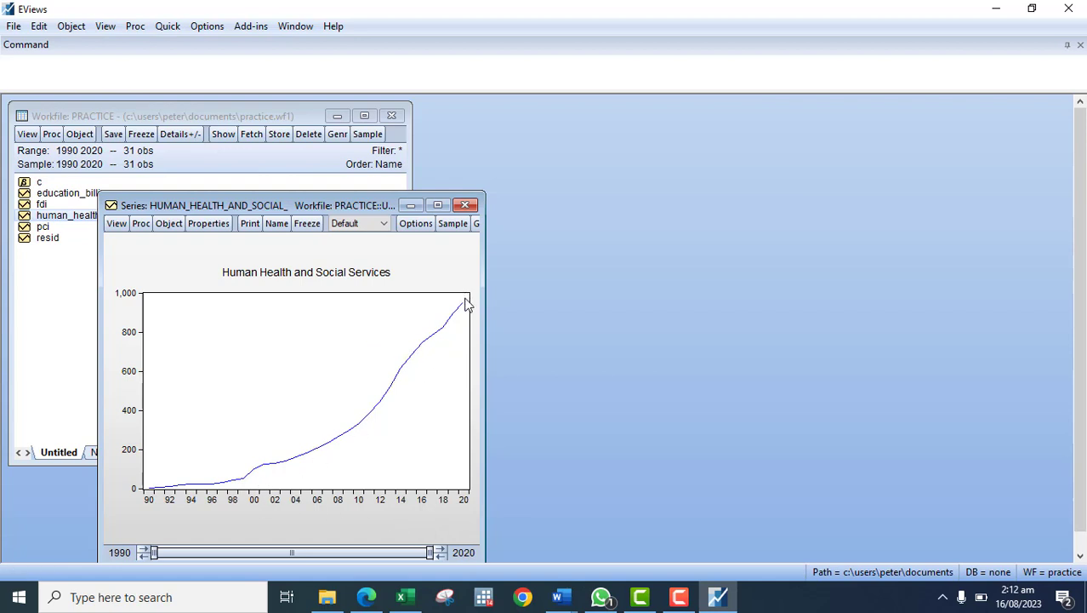
mouse_move(465, 299)
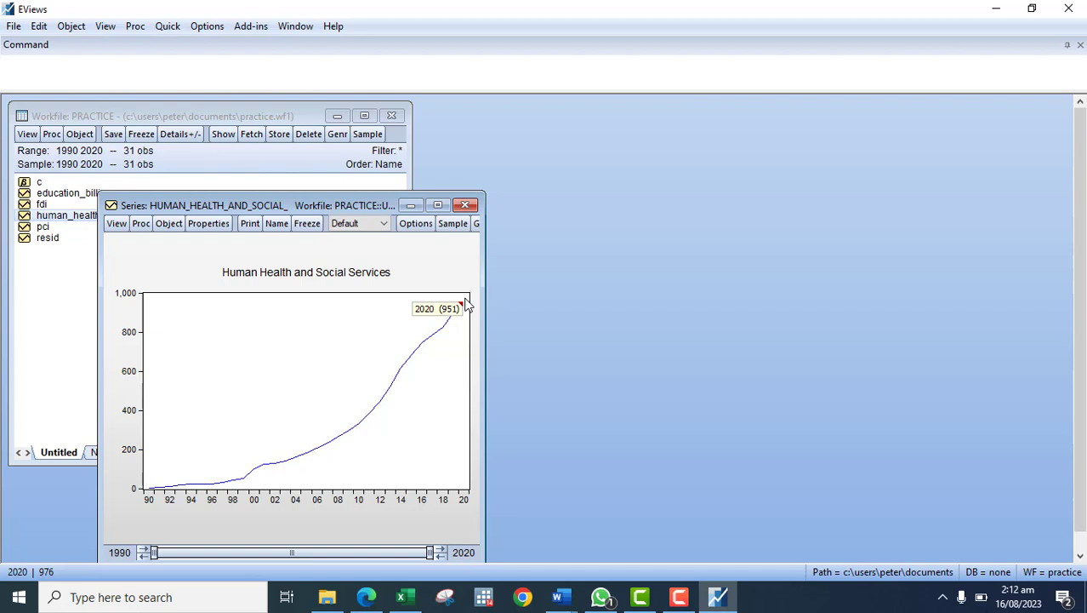
left_click(467, 207)
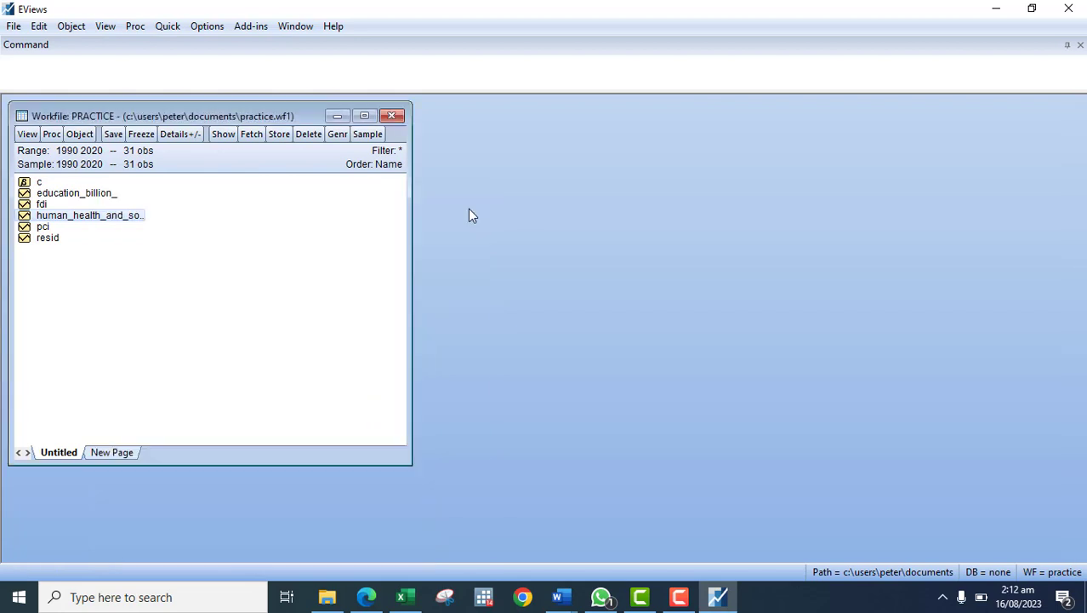
- Open the pci series and plot it as a basic Line & Symbol graph of raw data
double_click(41, 228)
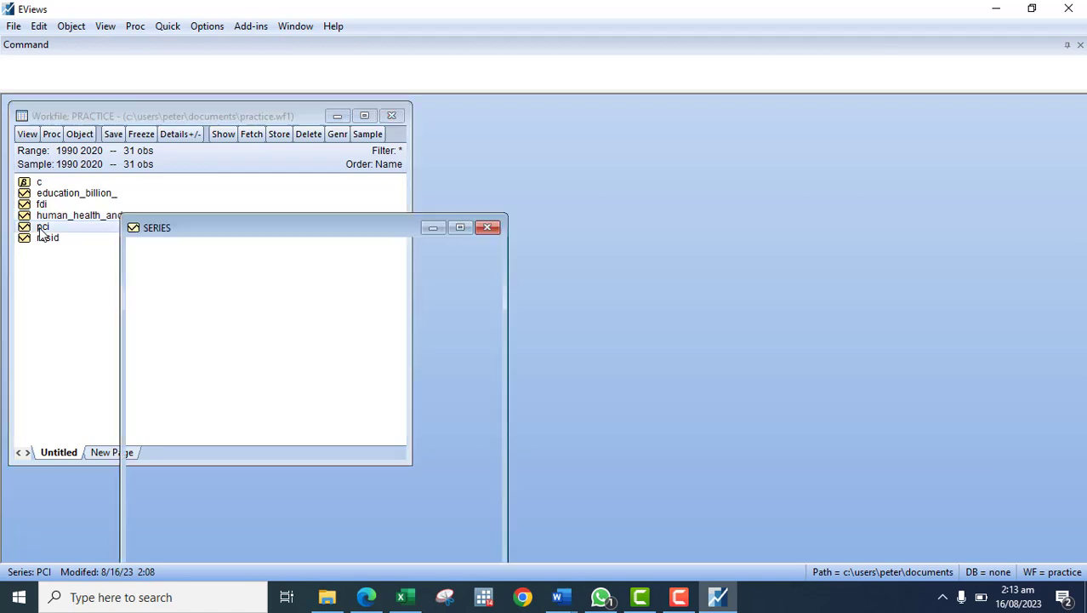
left_click(140, 246)
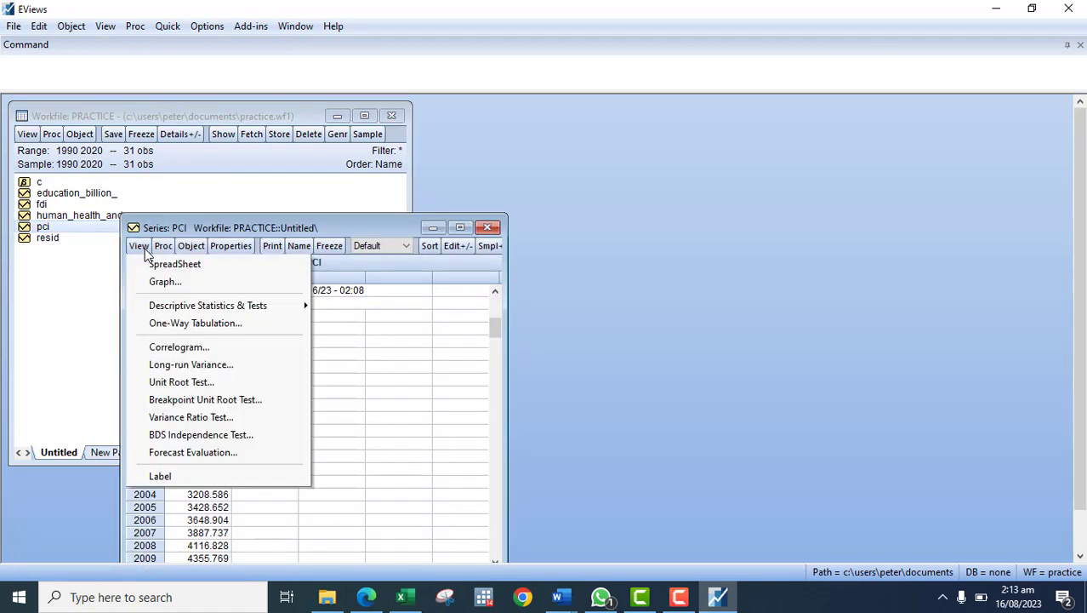
left_click(173, 283)
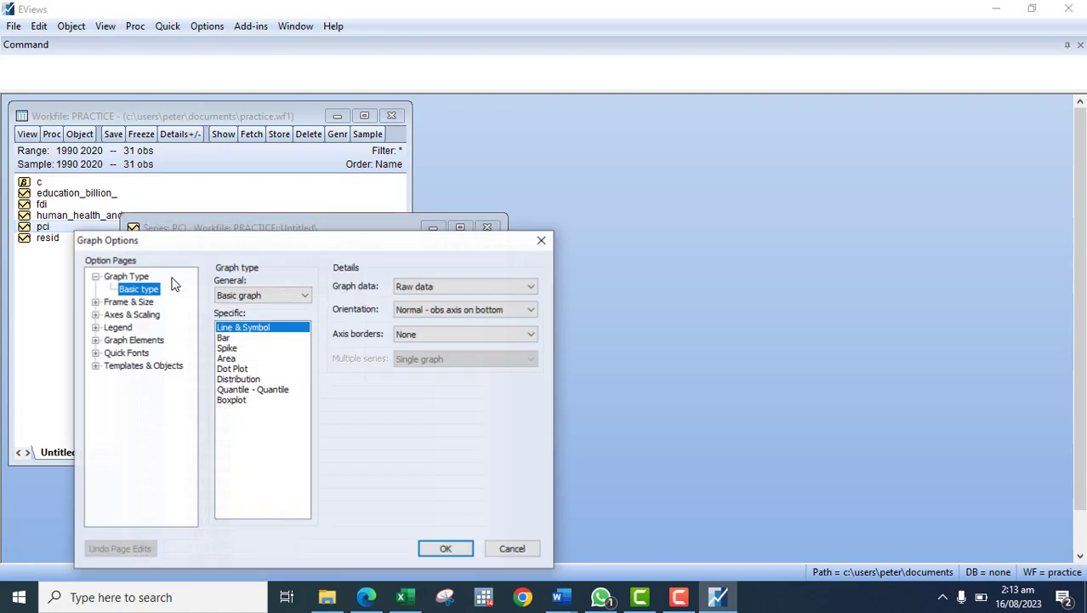
left_click(429, 554)
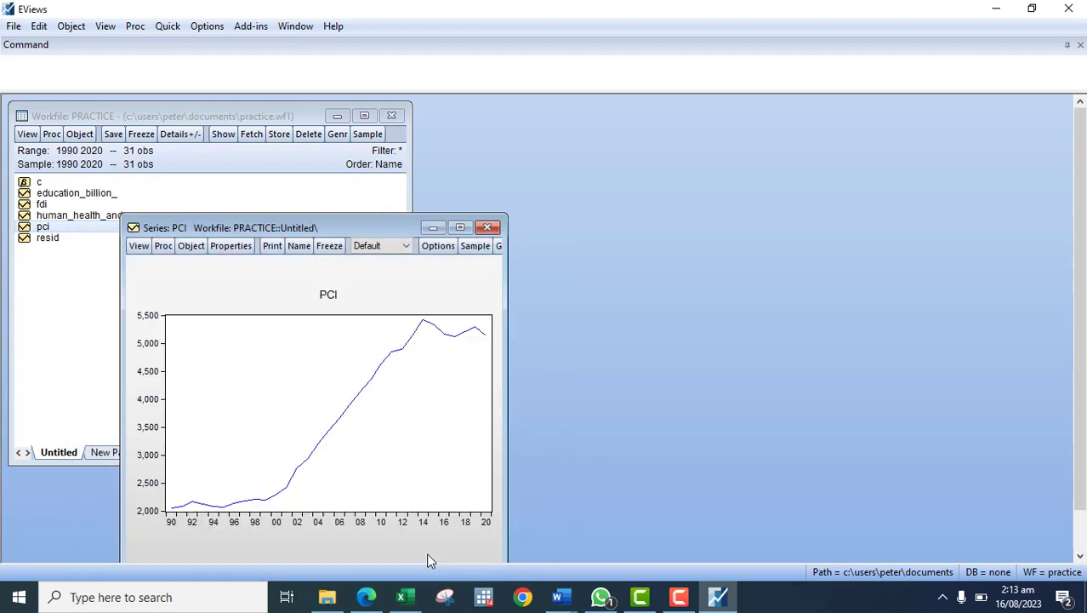
- Examine the PCI graph's values at its start, around 2000, at its peak and at its end, and close it
mouse_move(179, 507)
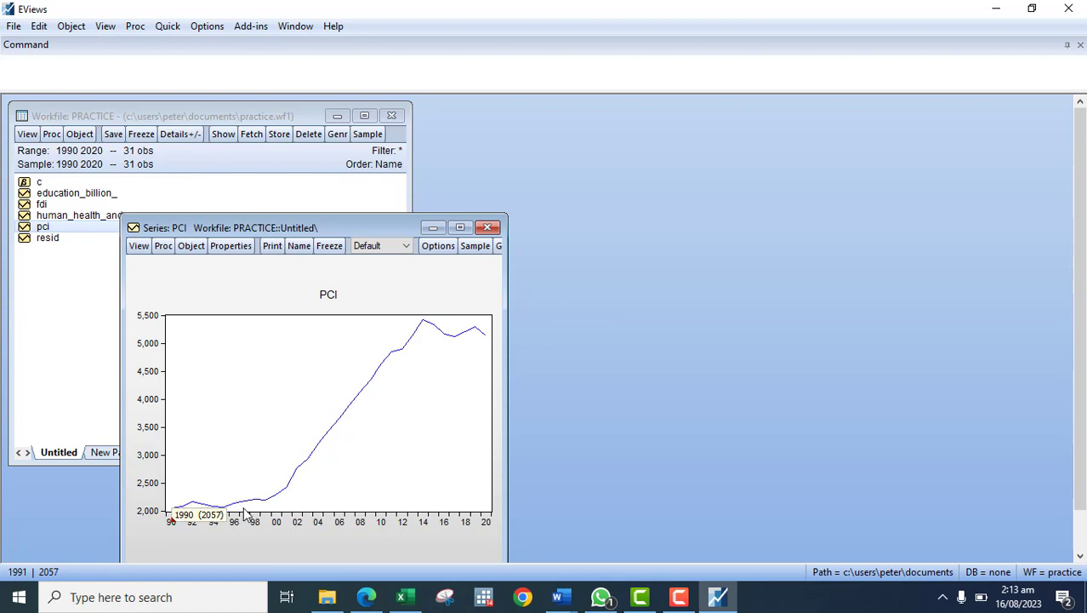
mouse_move(265, 498)
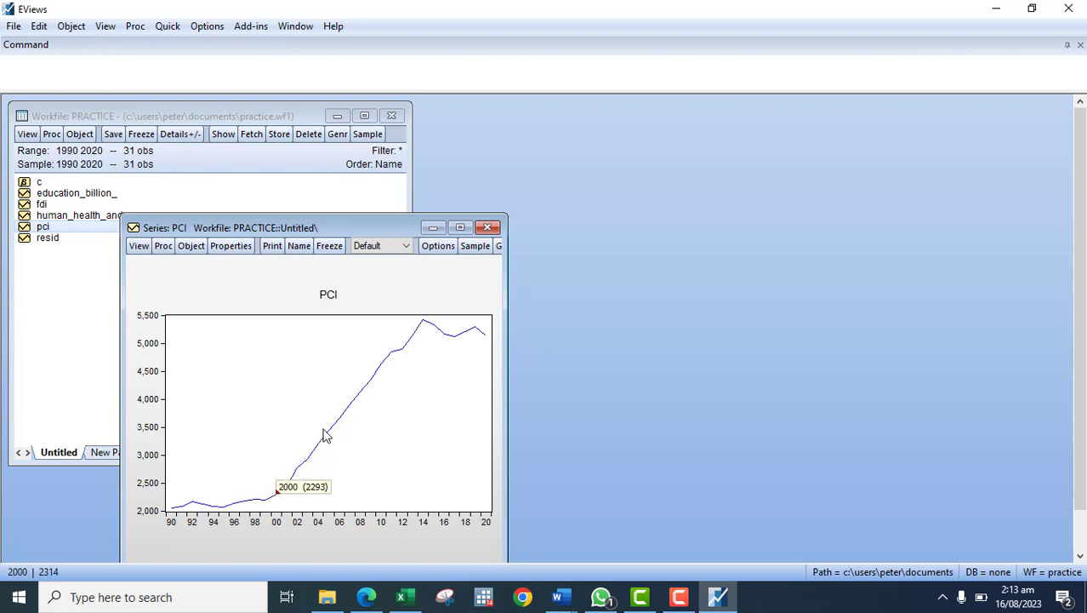
mouse_move(424, 330)
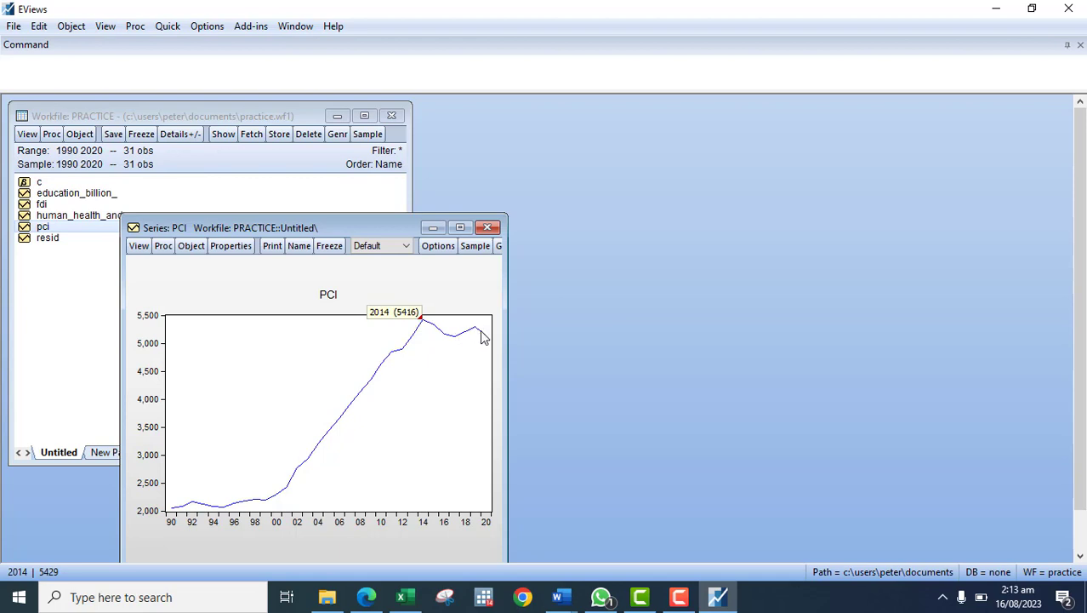
mouse_move(484, 336)
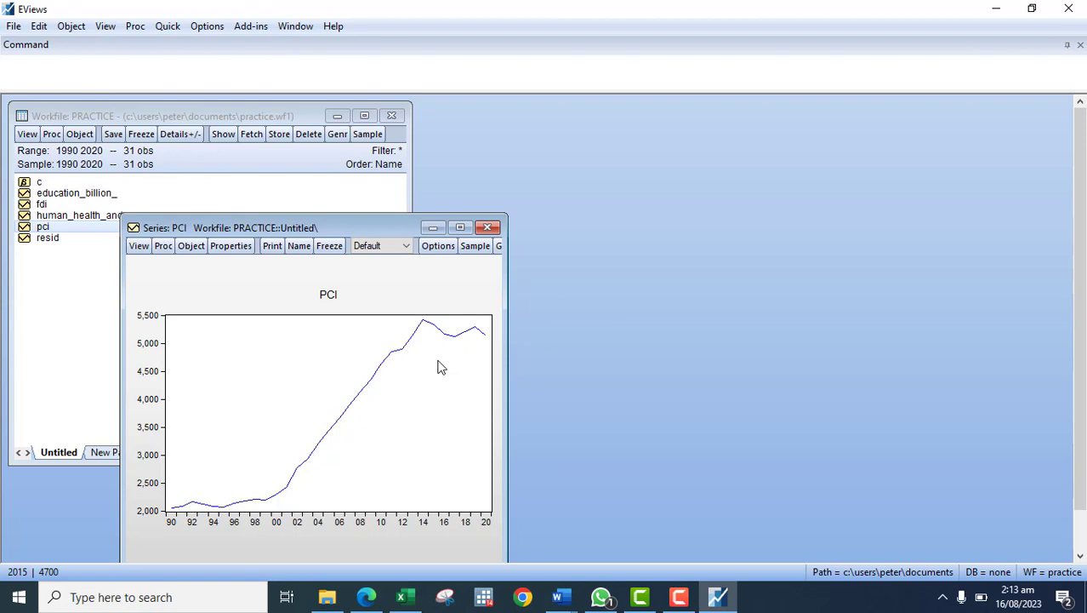
left_click(489, 227)
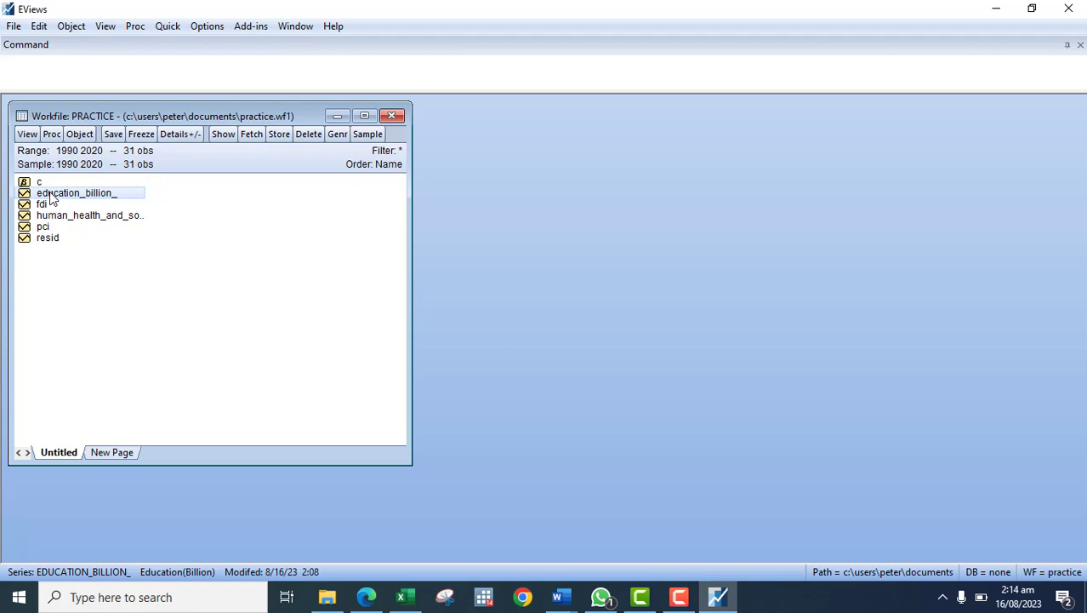
- Open the education, FDI, human health and PCI series together as a group and move the group window higher in the workspace
left_click(47, 205, "ctrl")
left_click(49, 217, "ctrl")
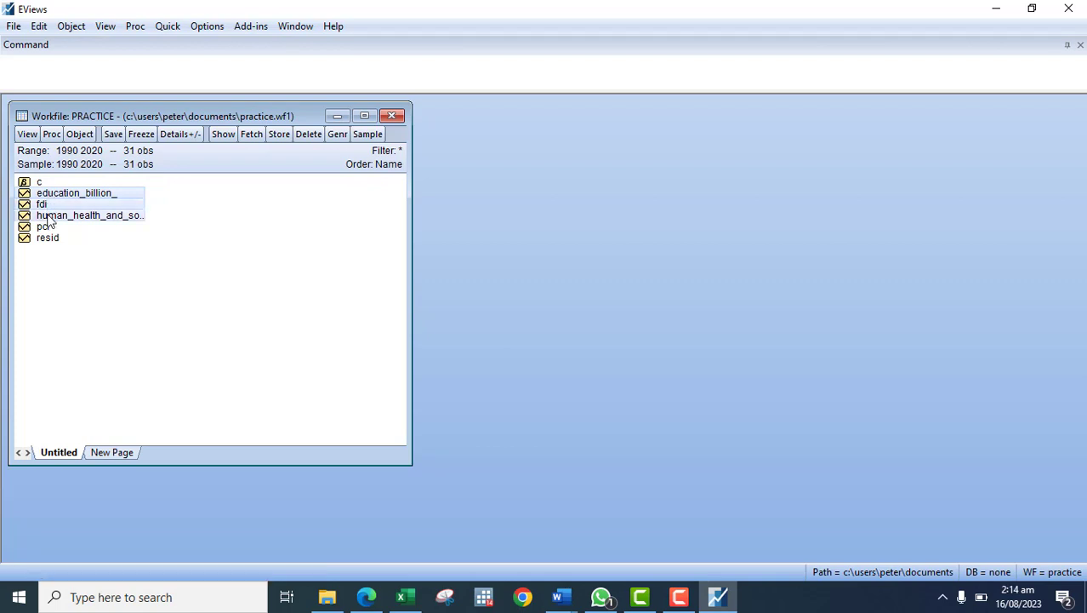
left_click(46, 227, "ctrl")
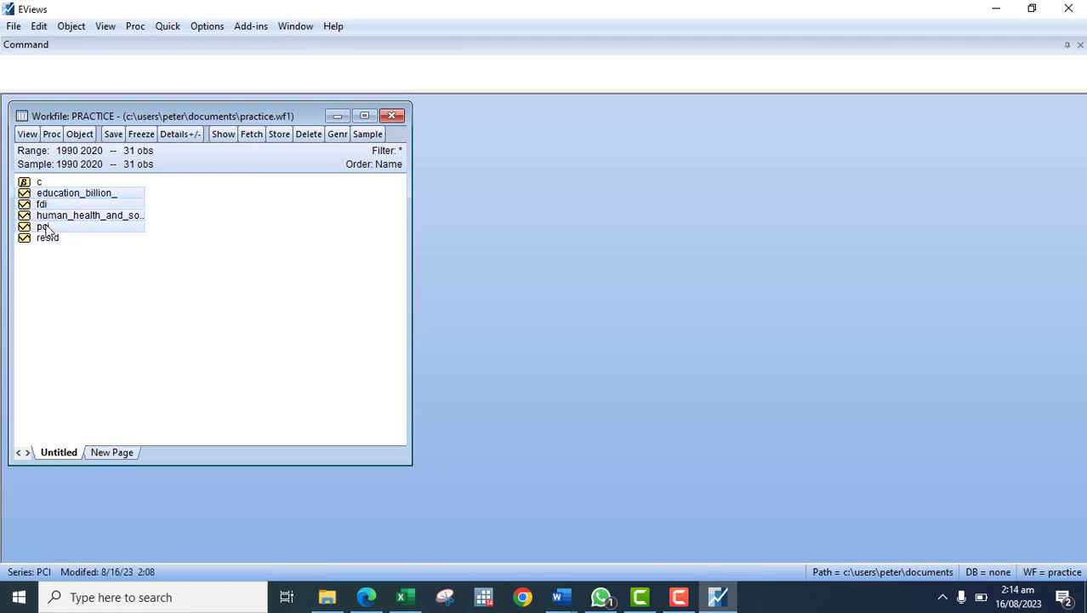
right_click(47, 228)
mouse_move(199, 234)
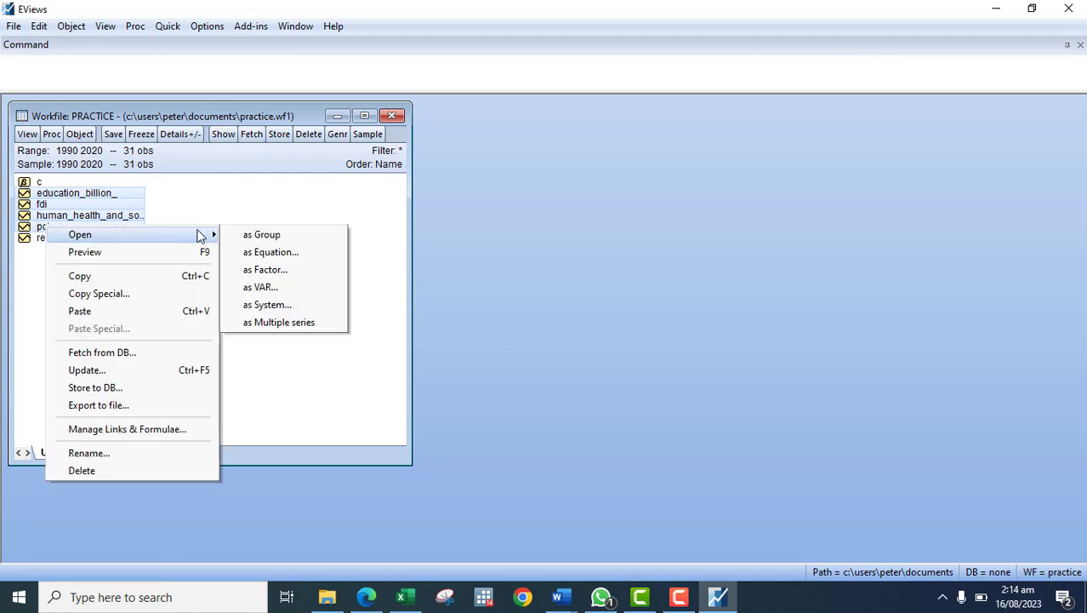
left_click(260, 235)
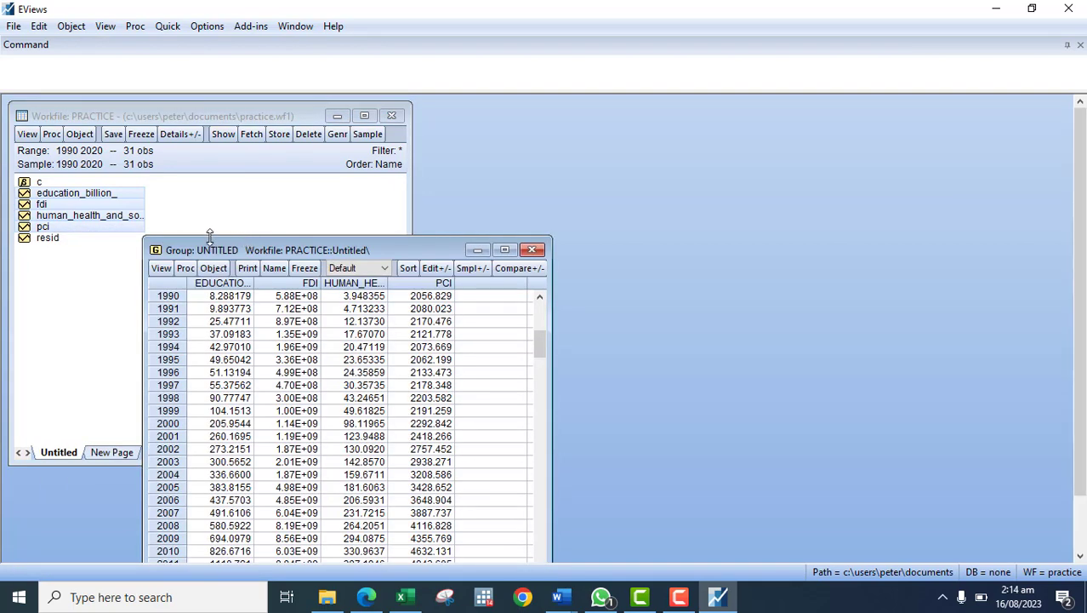
left_click_drag(206, 239, 219, 95)
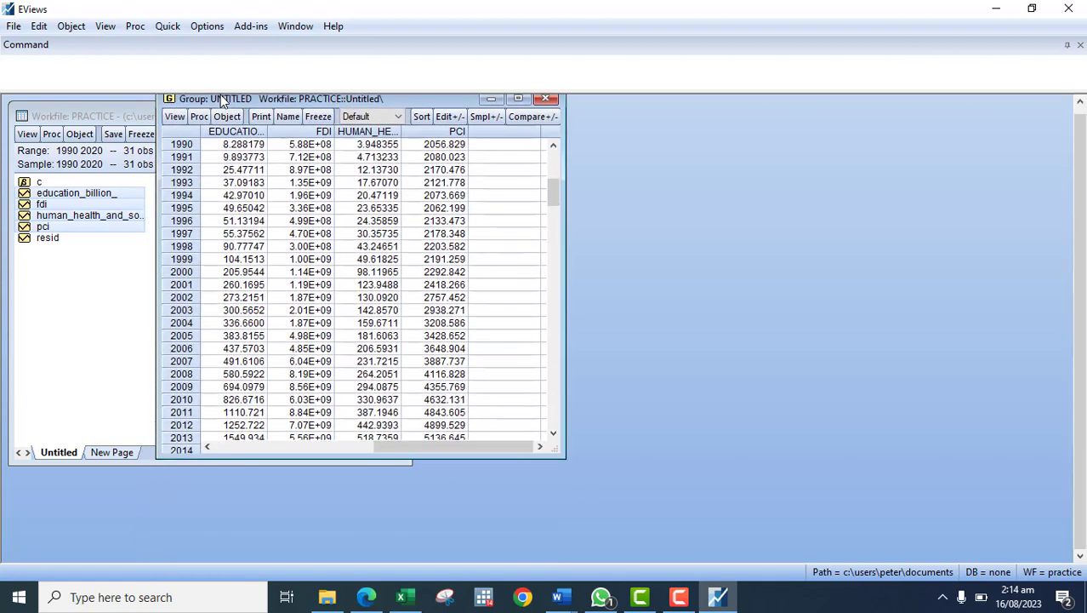
- Display the descriptive statistics table for the four-series group and widen its window
left_click(175, 119)
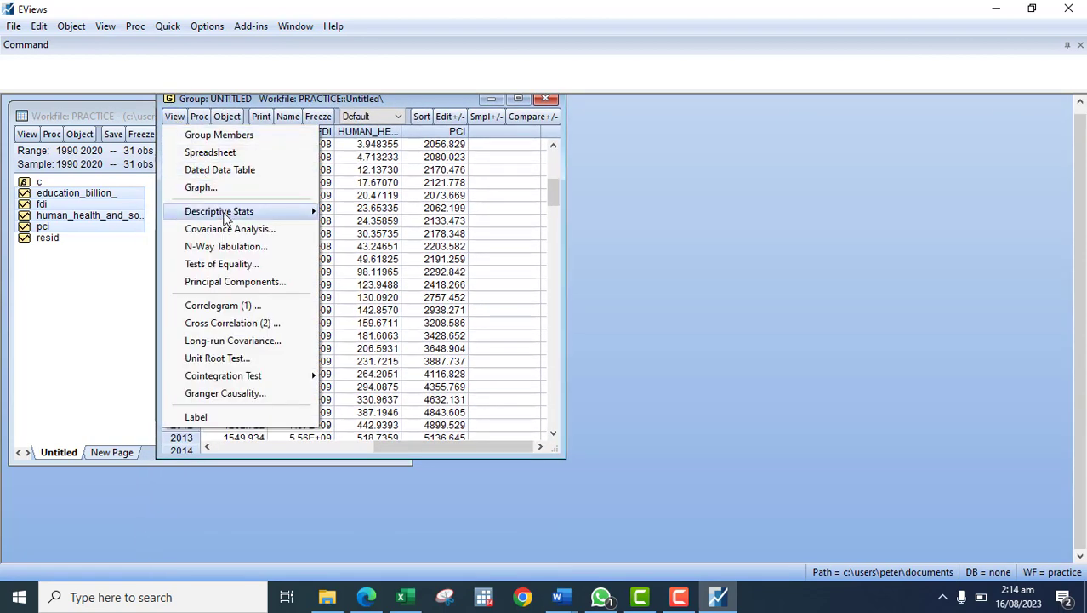
mouse_move(227, 215)
left_click(350, 218)
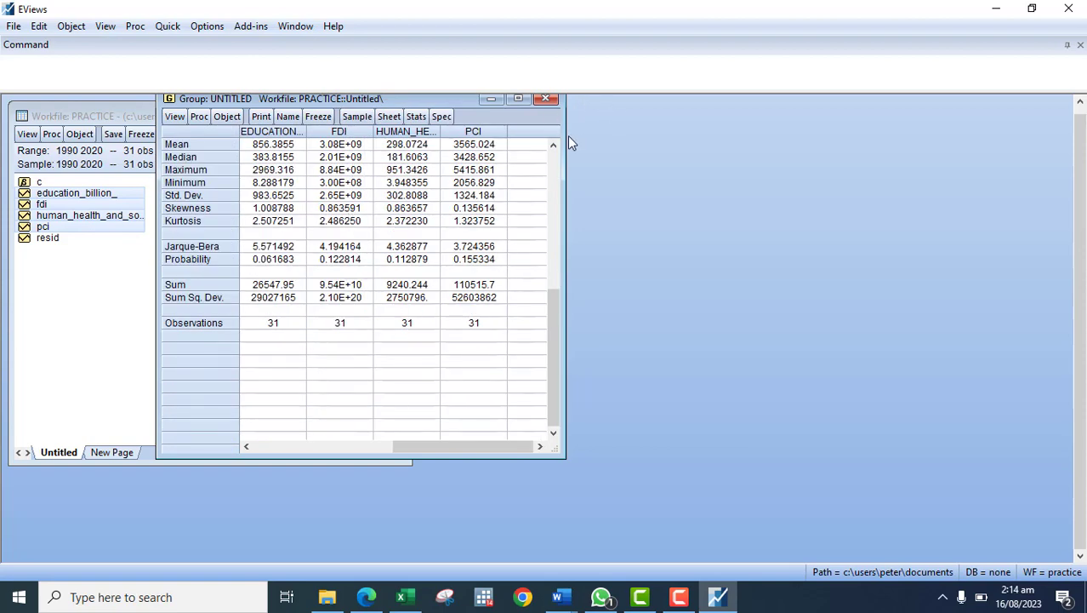
left_click_drag(566, 136, 694, 136)
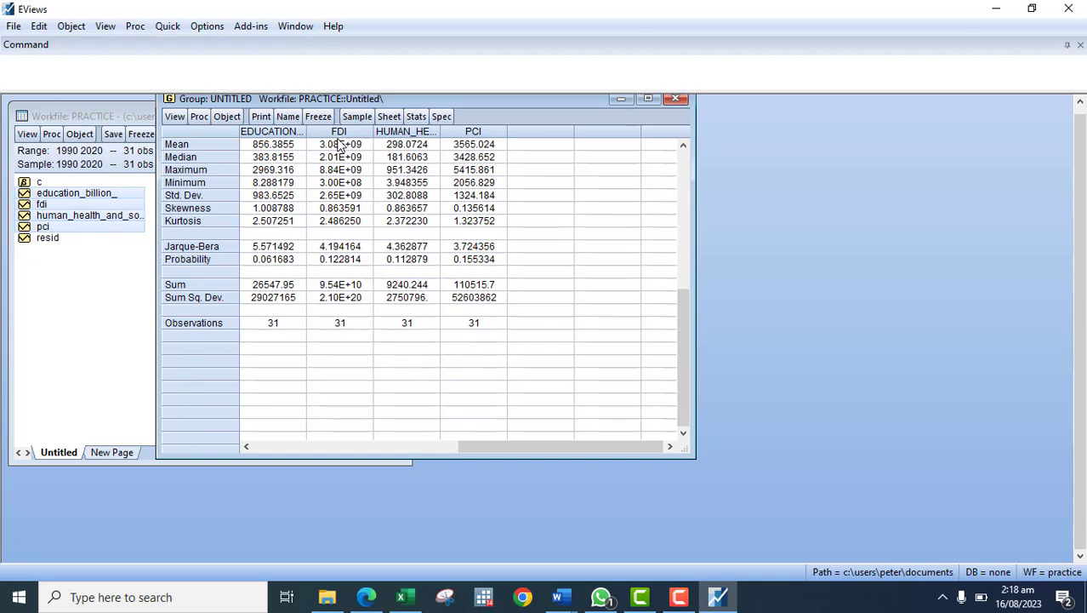
- Copy the whole descriptive statistics table in Text format with numbers as displayed and without header information
left_click(227, 144)
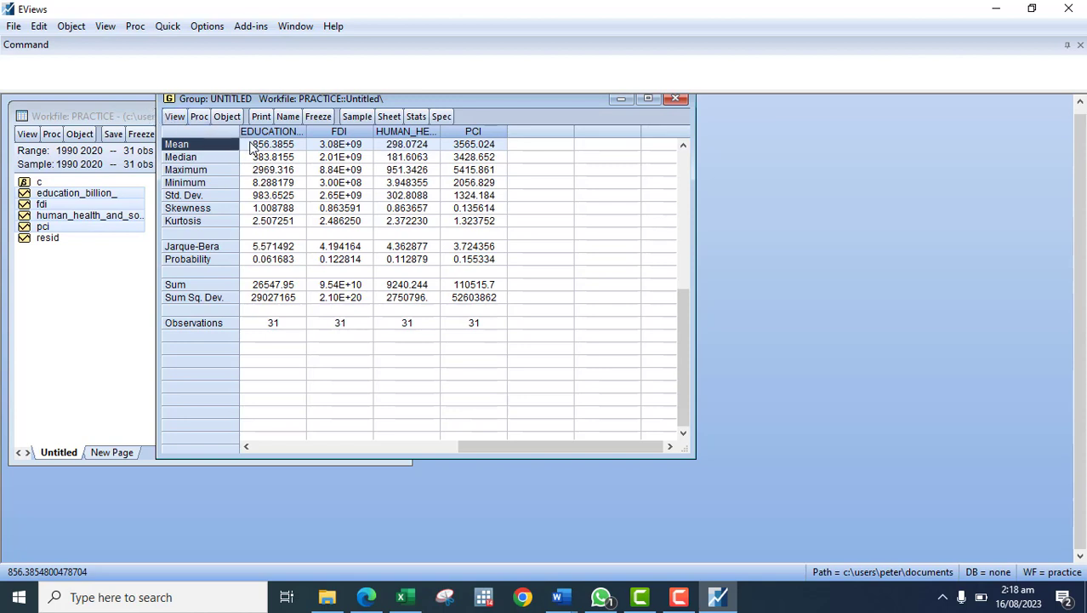
left_click(371, 174)
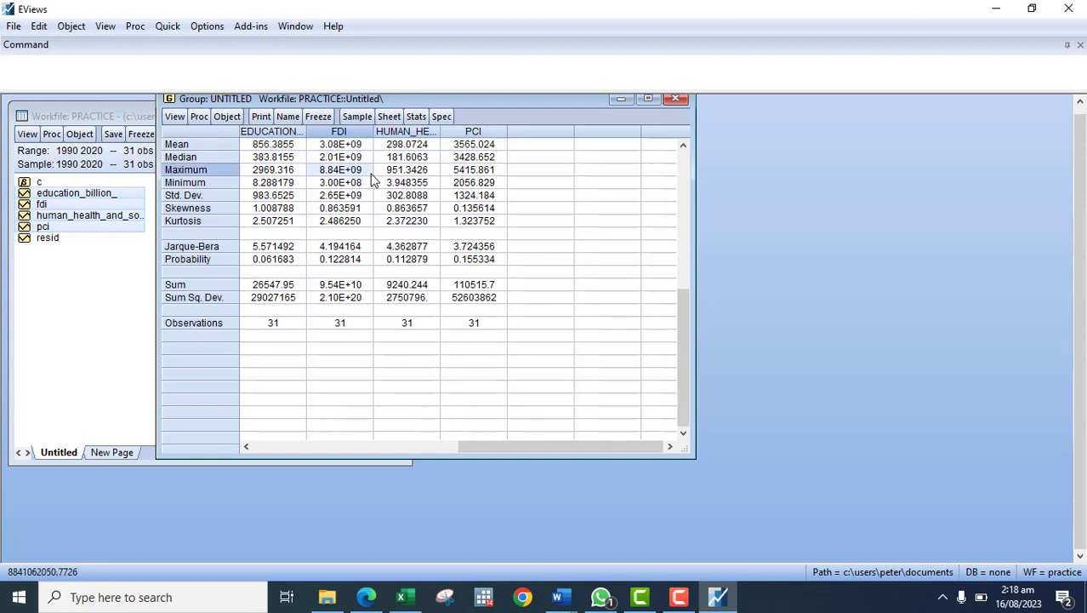
key("ctrl+a")
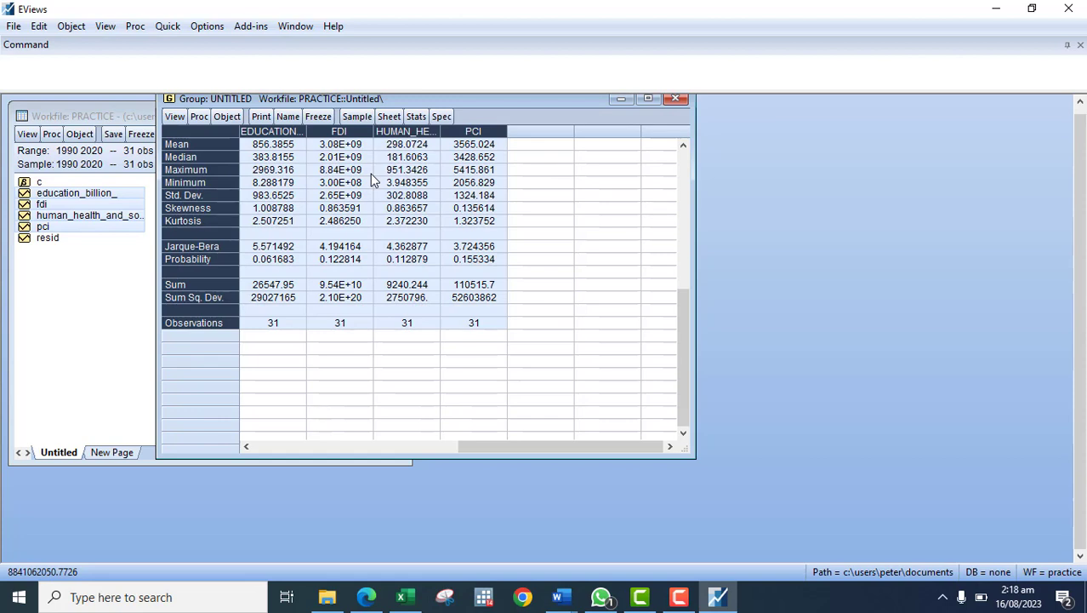
right_click(371, 180)
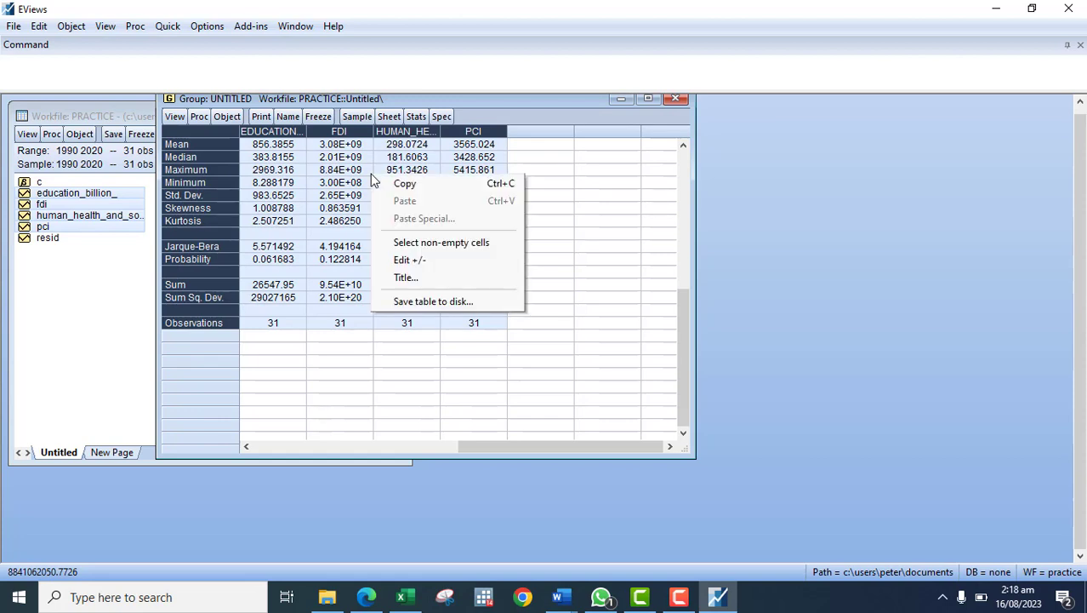
left_click(400, 184)
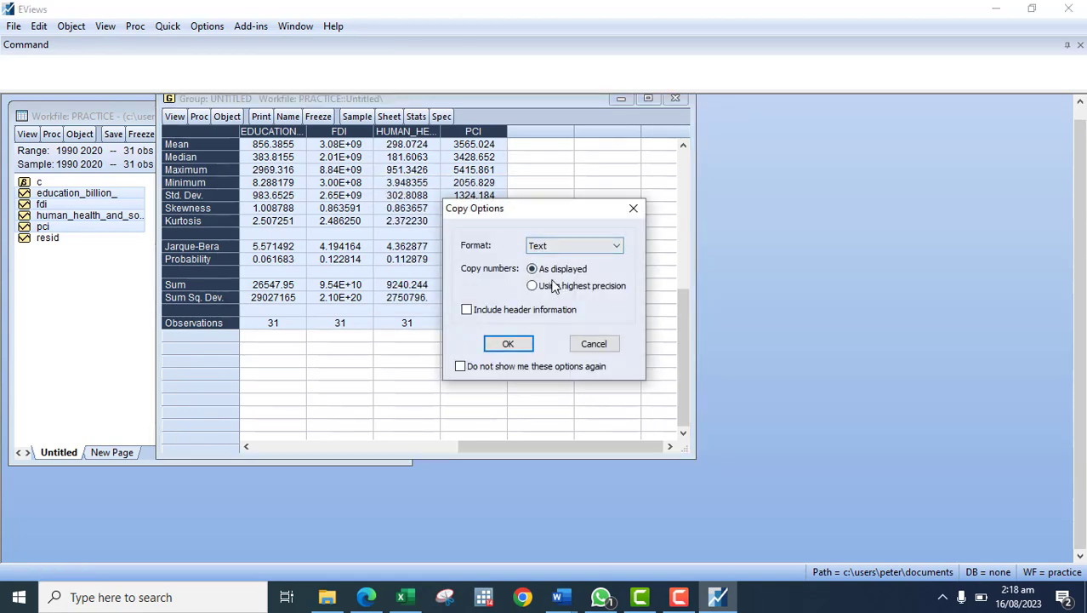
left_click(508, 343)
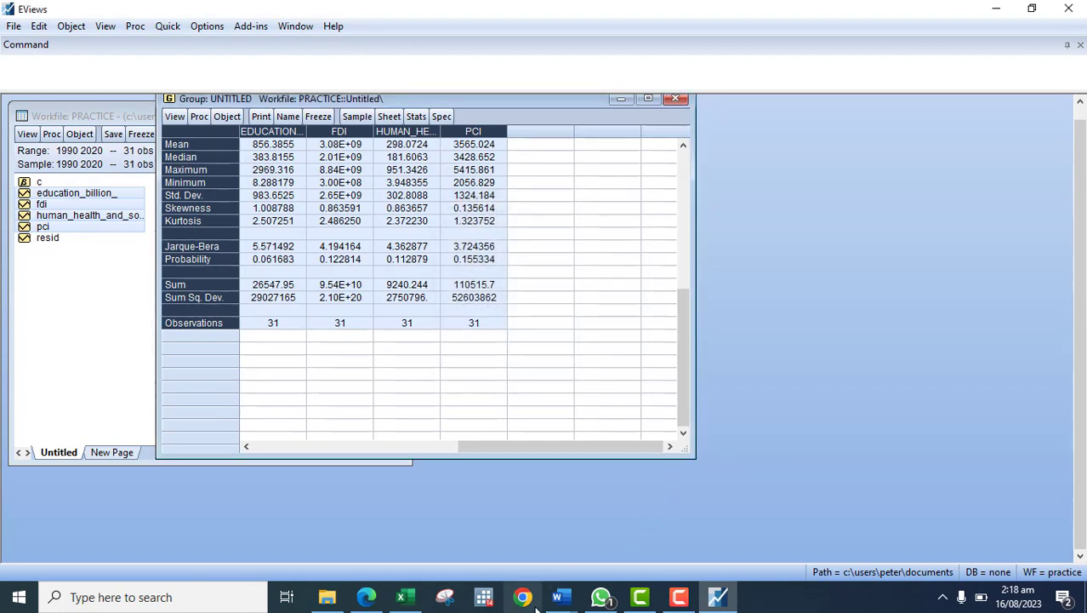
- Switch to Word, create a new blank document and paste the copied descriptive statistics table into it
mouse_move(559, 600)
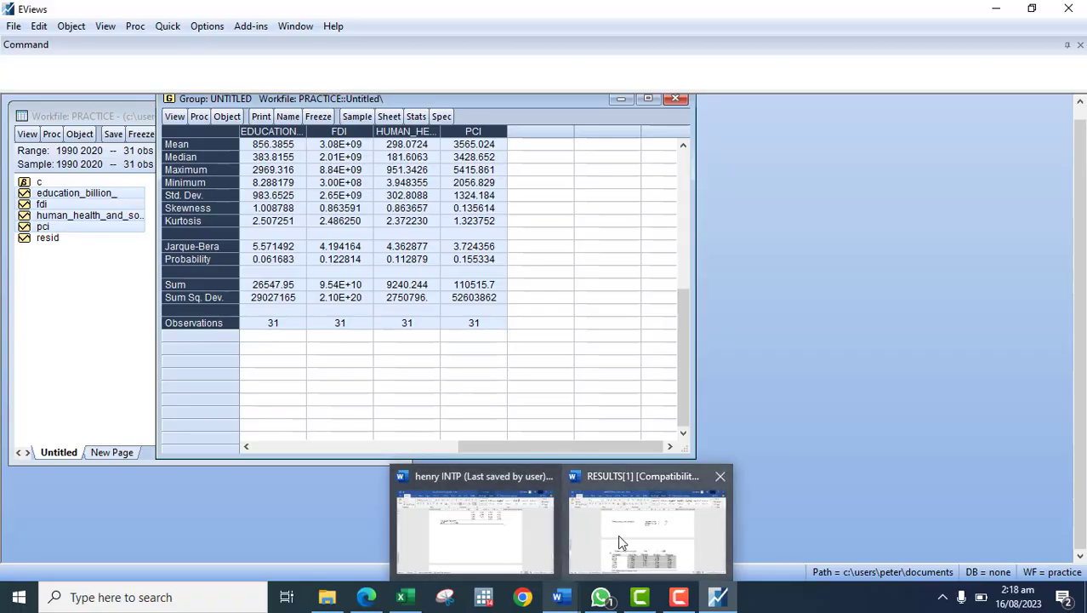
left_click(618, 534)
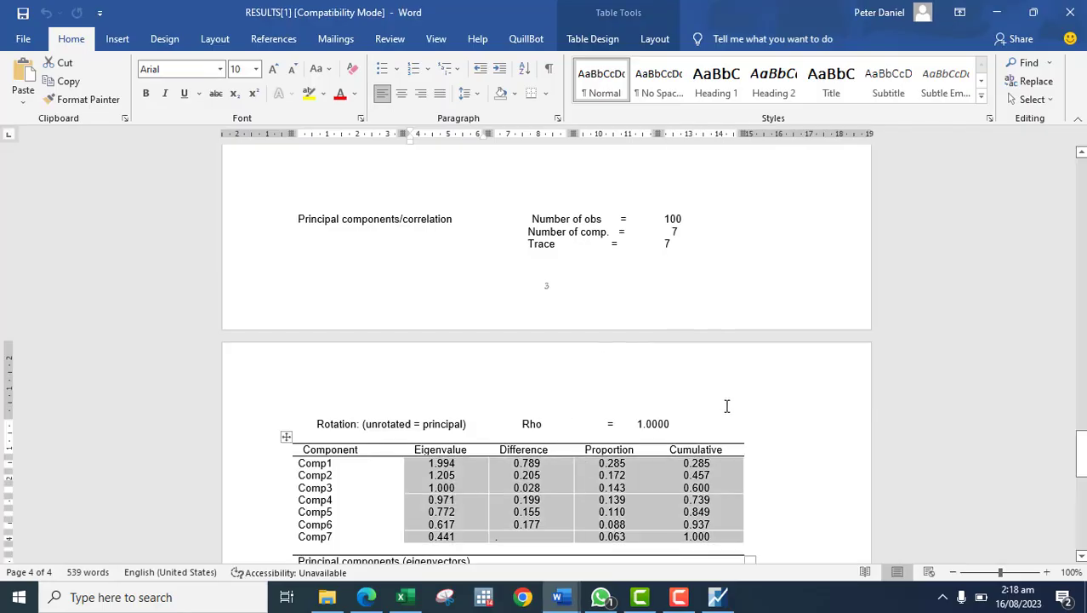
left_click(726, 406)
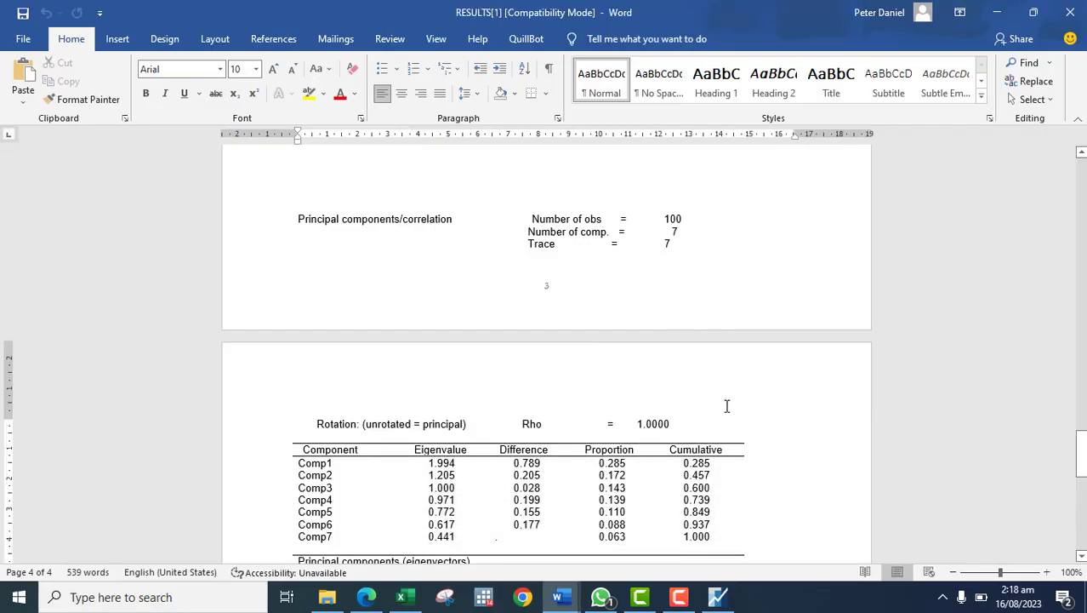
key("ctrl+n")
key("ctrl+v")
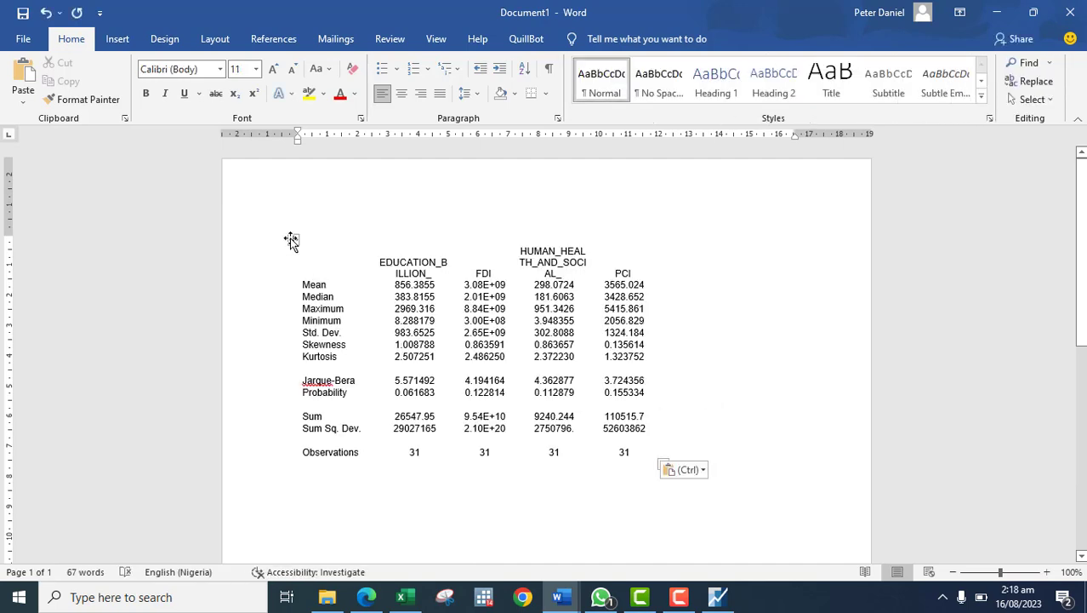
- Apply All Borders to the whole pasted statistics table and deselect it
left_click(291, 240)
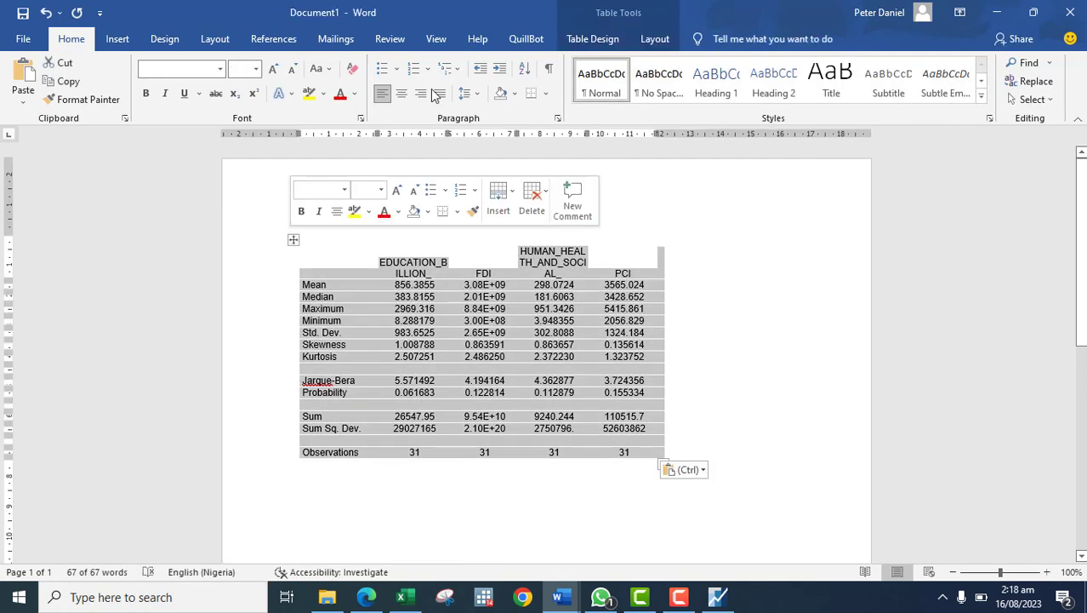
left_click(544, 93)
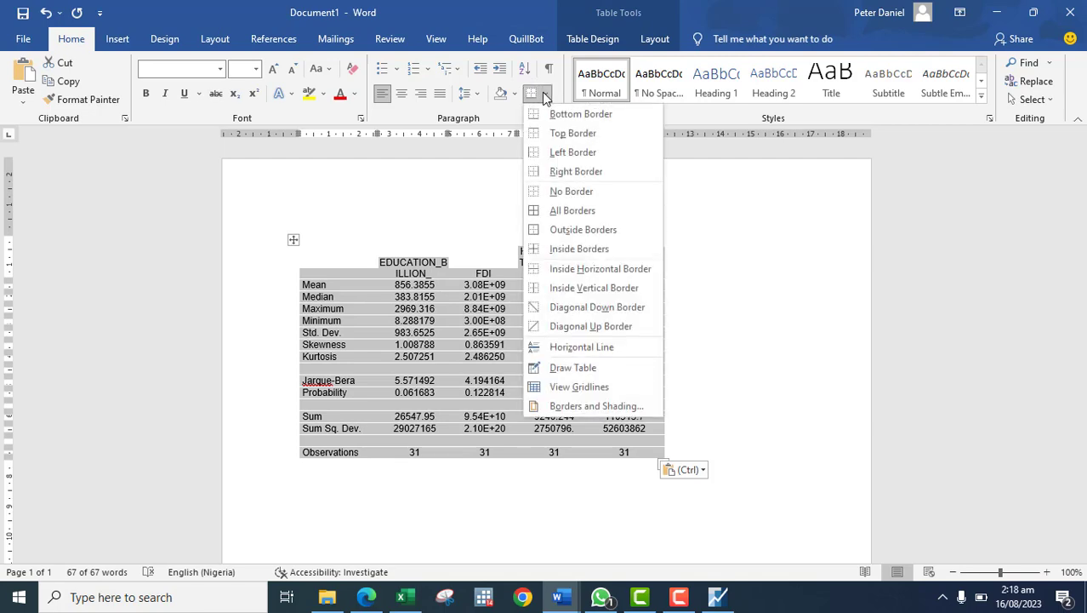
left_click(532, 210)
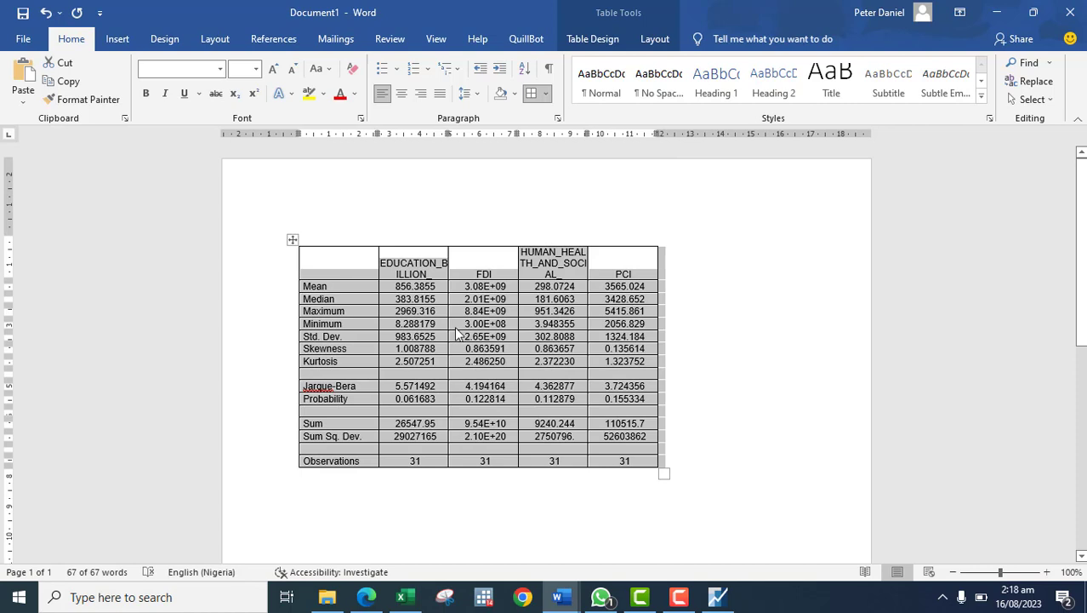
left_click(457, 334)
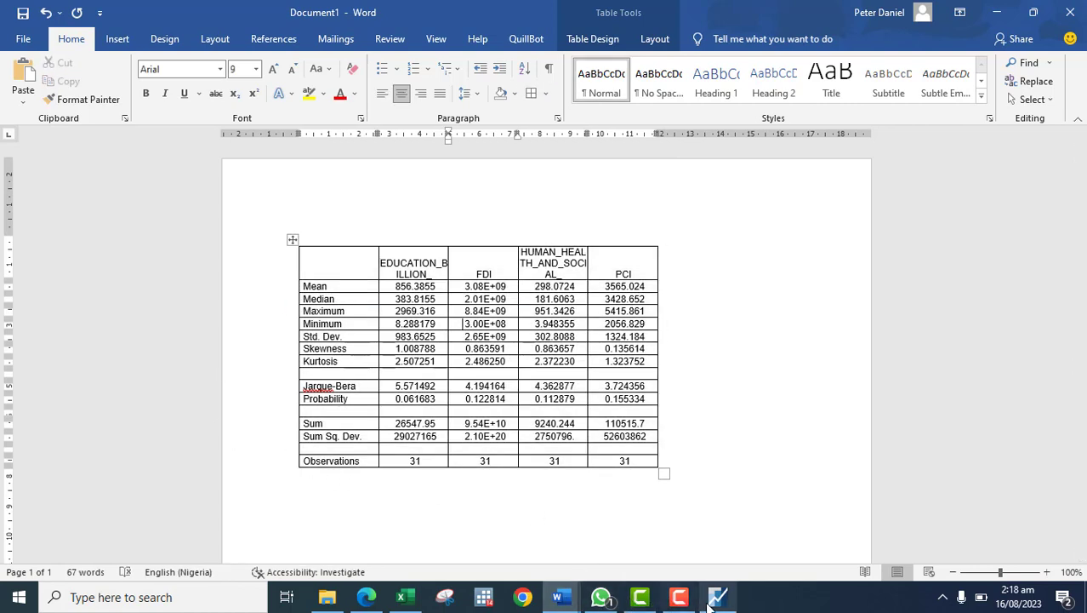
- Switch back to EViews and close the untitled four-series group, deleting it
mouse_move(714, 600)
left_click(696, 536)
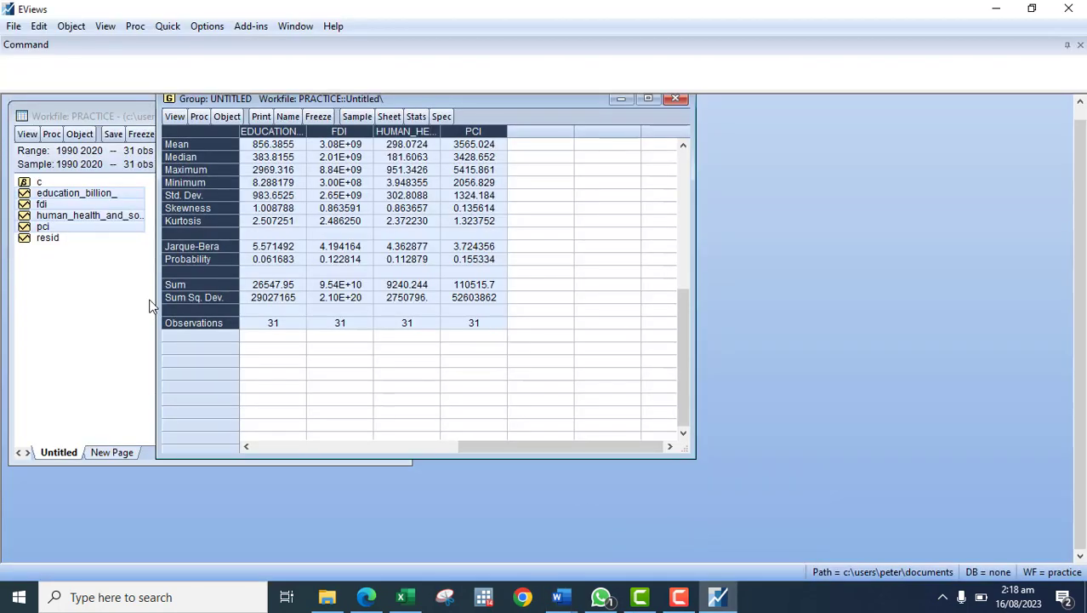
left_click(676, 98)
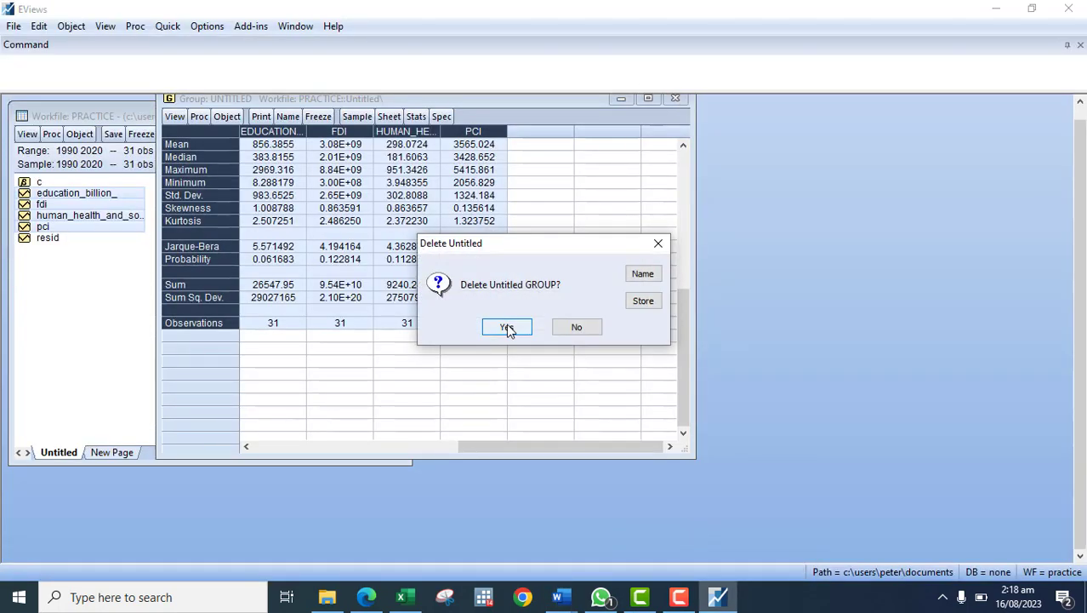
left_click(507, 327)
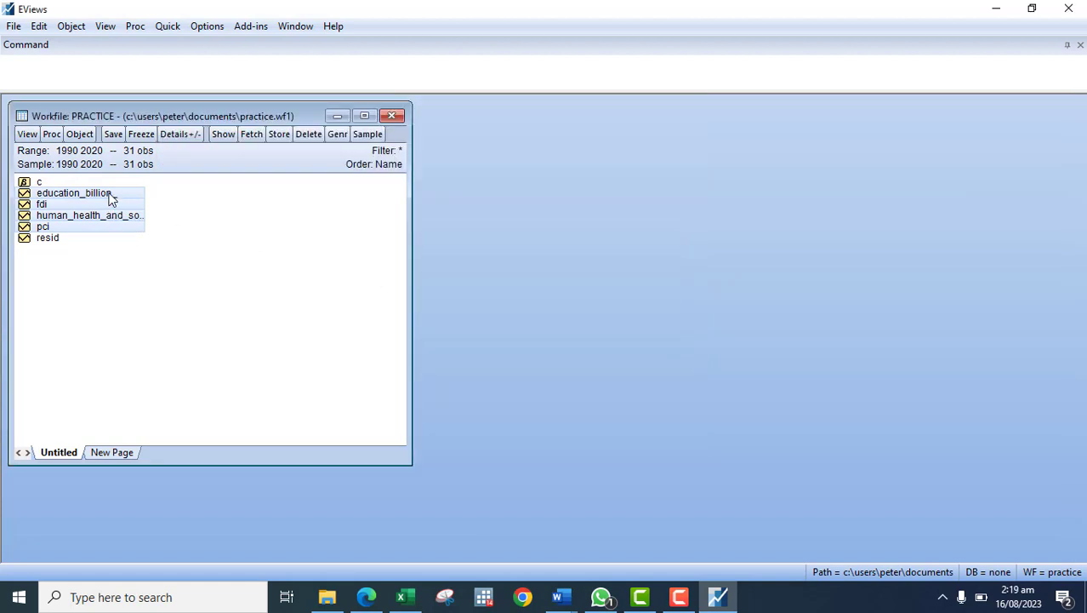
- Open the education series on its own and move its window higher in the workspace
left_click(95, 272)
double_click(68, 193)
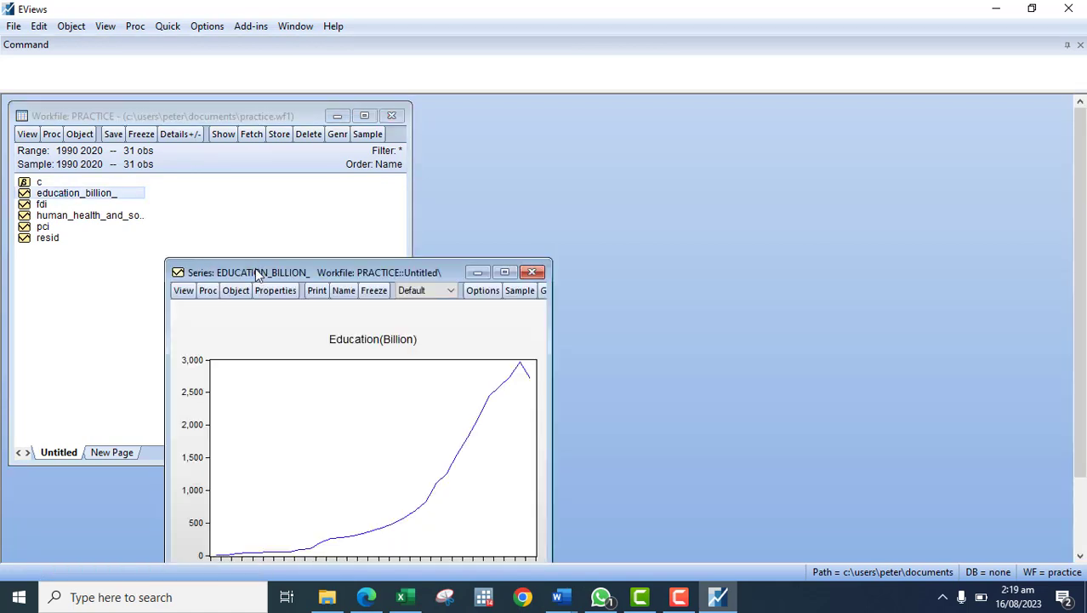
left_click_drag(257, 272, 227, 112)
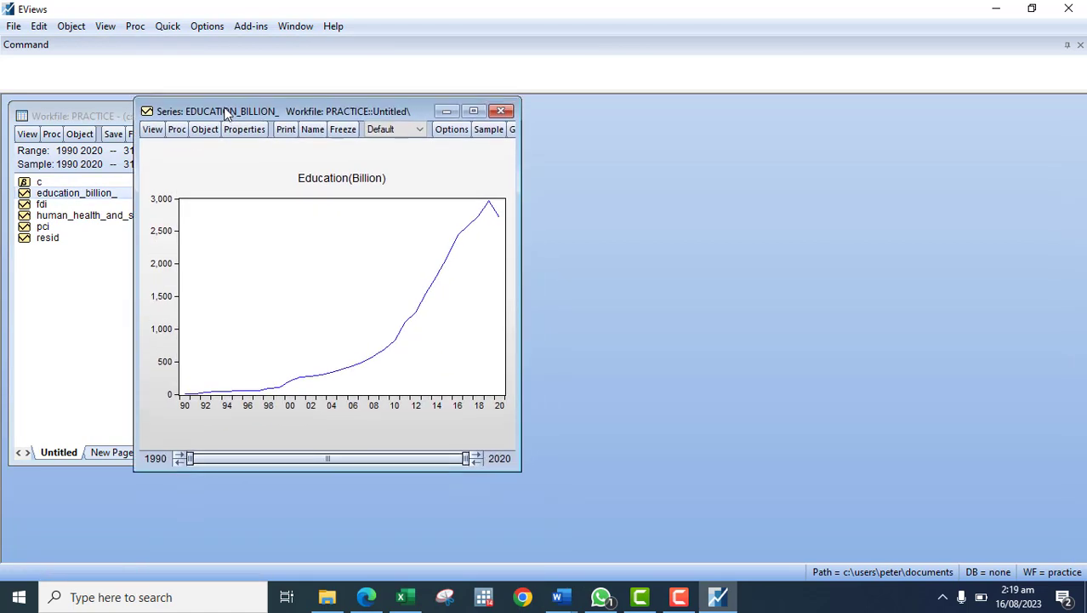
- Run an Augmented Dickey-Fuller unit root test on the education series at level with trend and intercept, and widen the results window
left_click(152, 131)
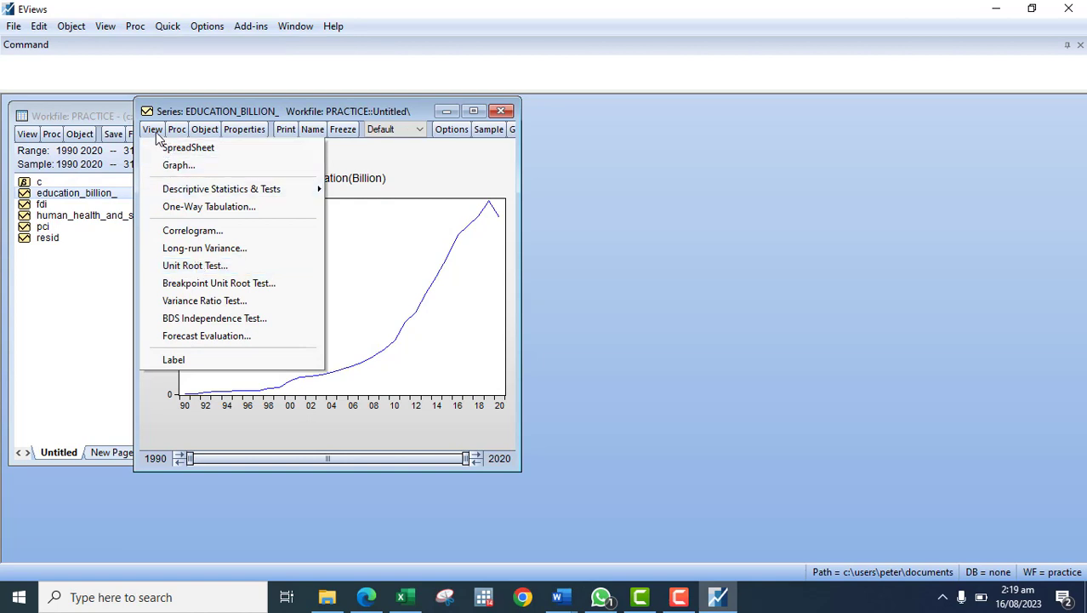
left_click(194, 265)
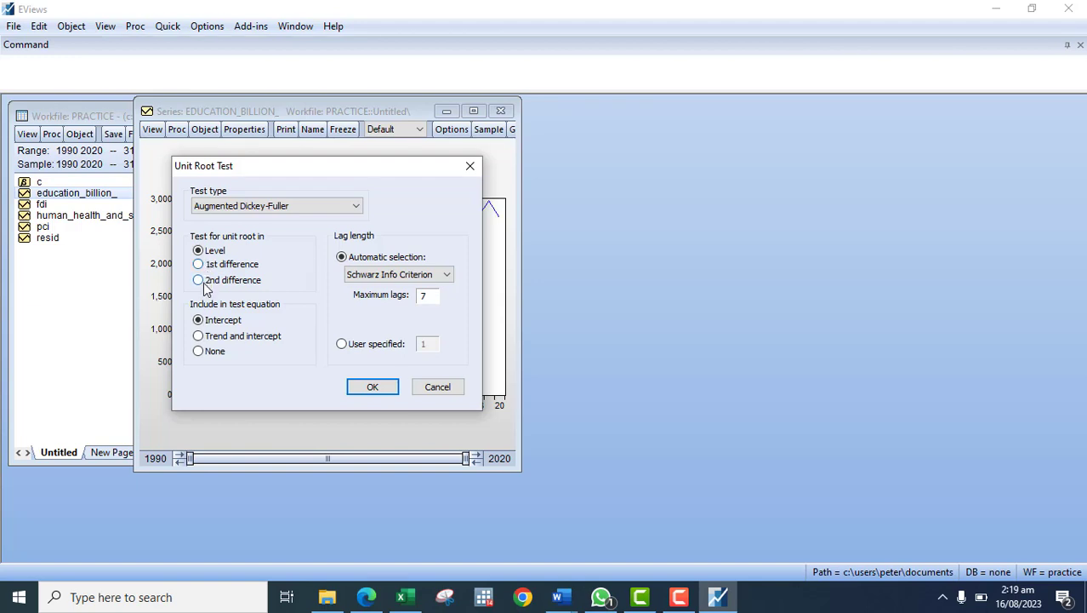
left_click(352, 206)
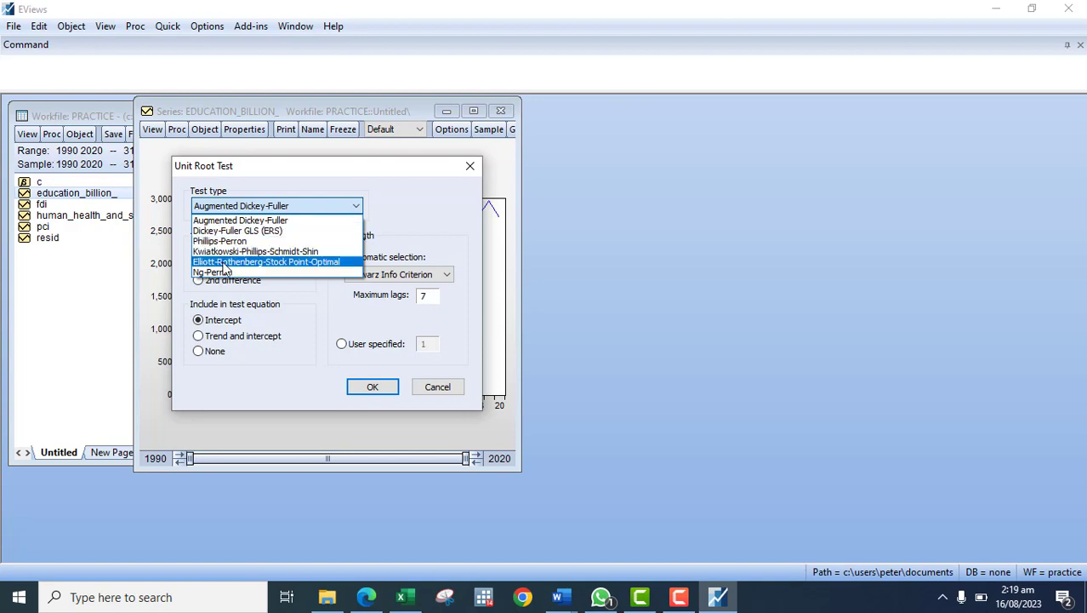
left_click(261, 223)
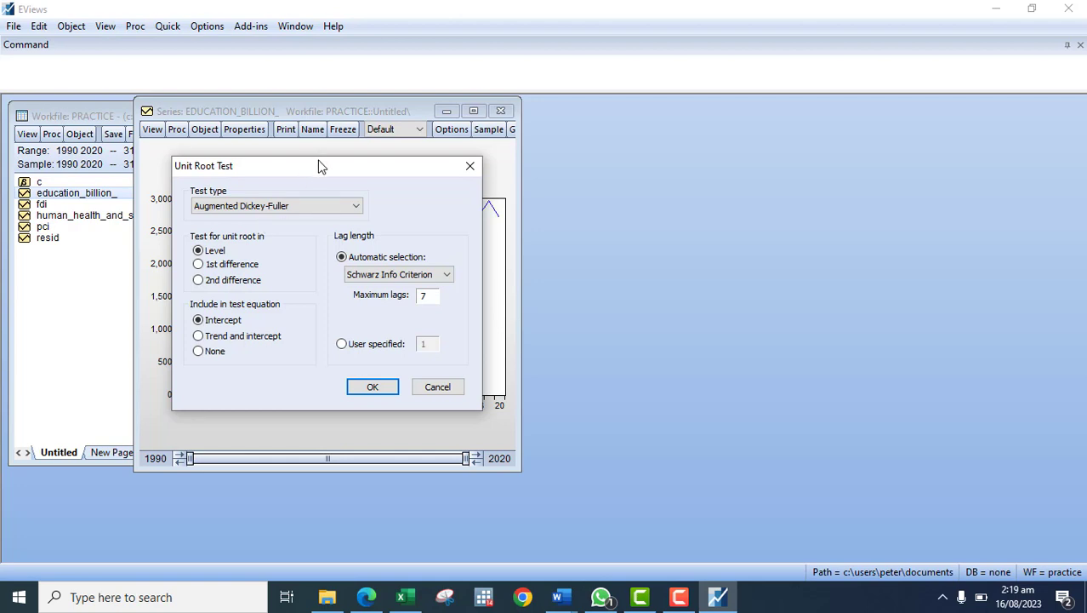
left_click_drag(320, 165, 712, 289)
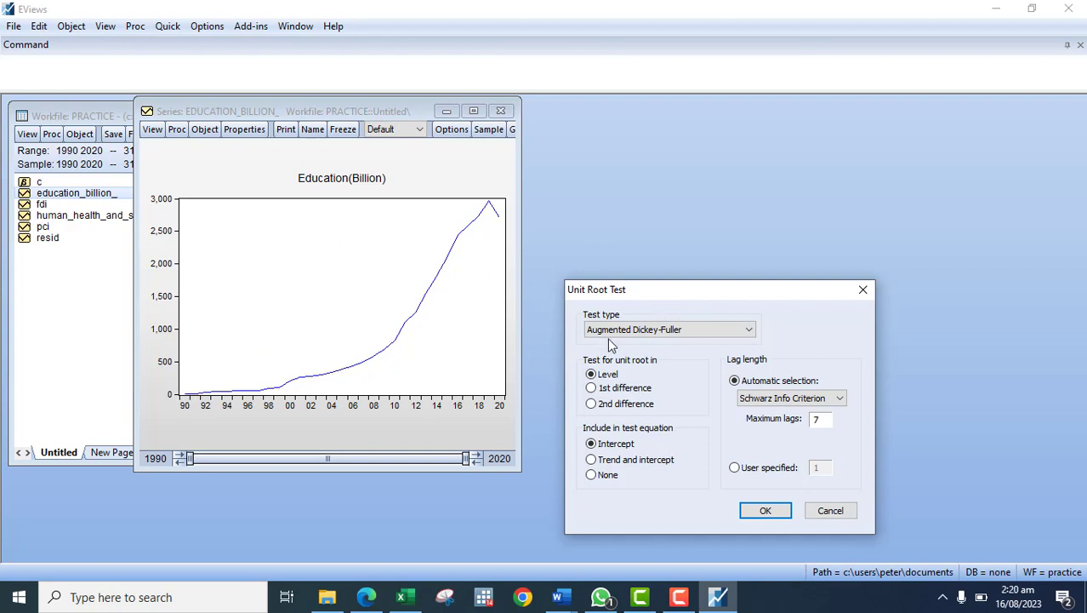
left_click_drag(619, 292, 342, 138)
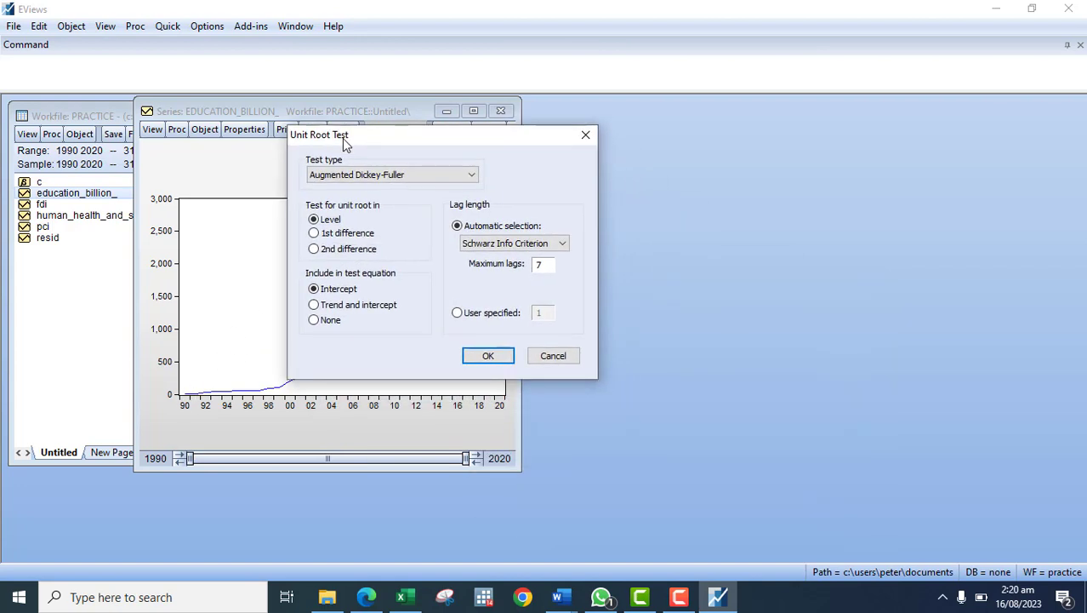
left_click(312, 308)
left_click(485, 355)
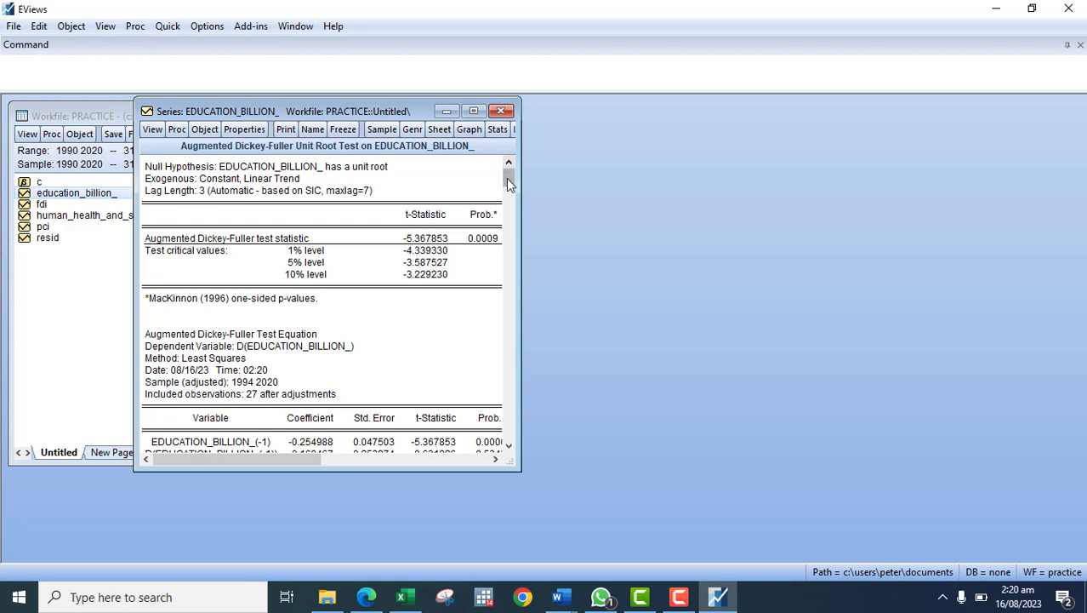
left_click_drag(519, 184, 693, 184)
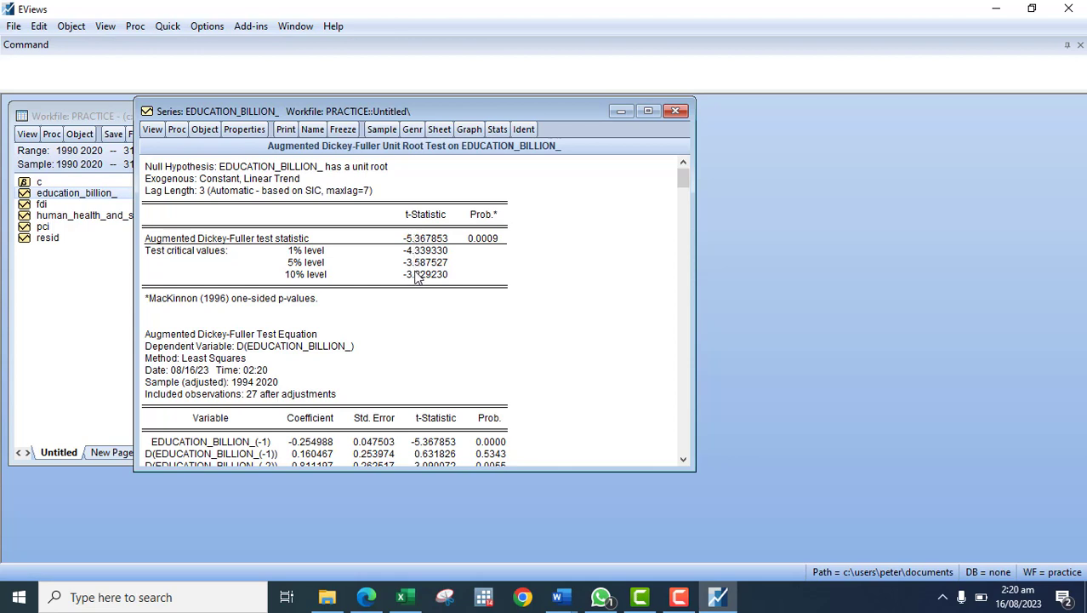
left_click(482, 242)
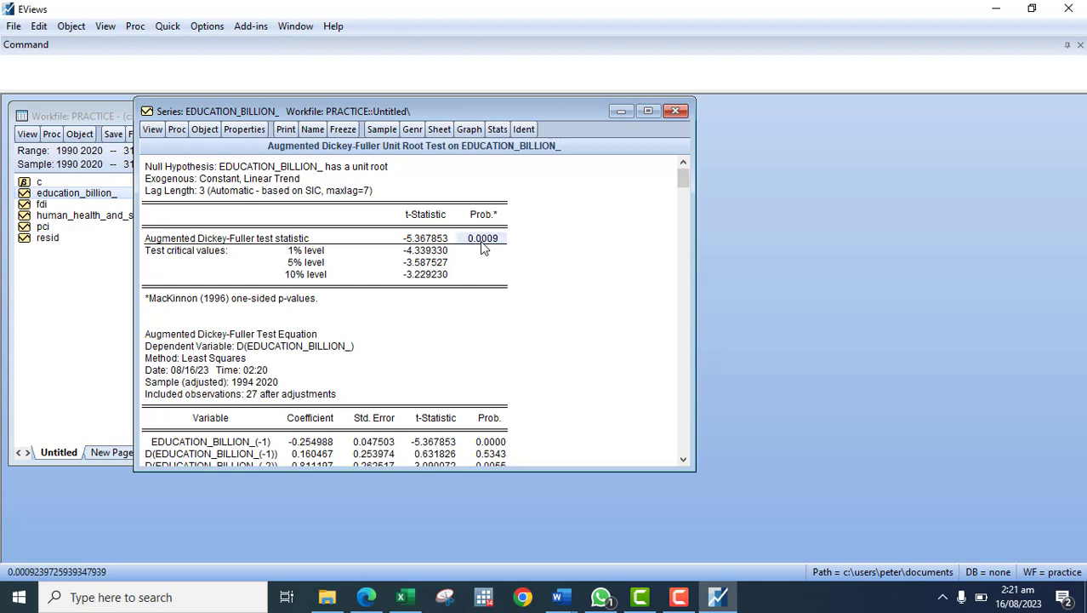
key("ctrl+a")
right_click(479, 241)
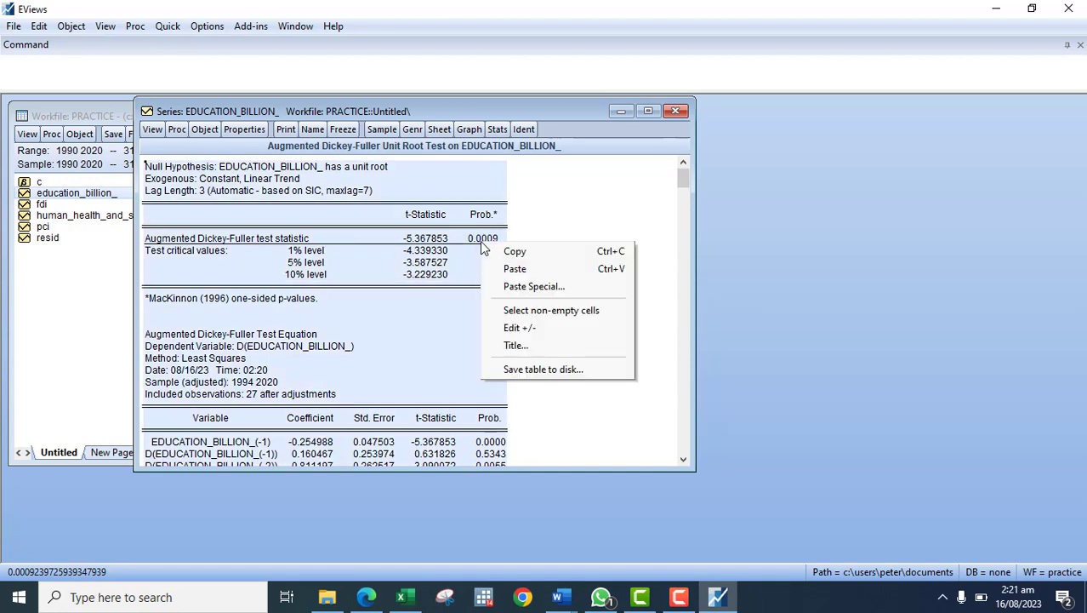
left_click(527, 248)
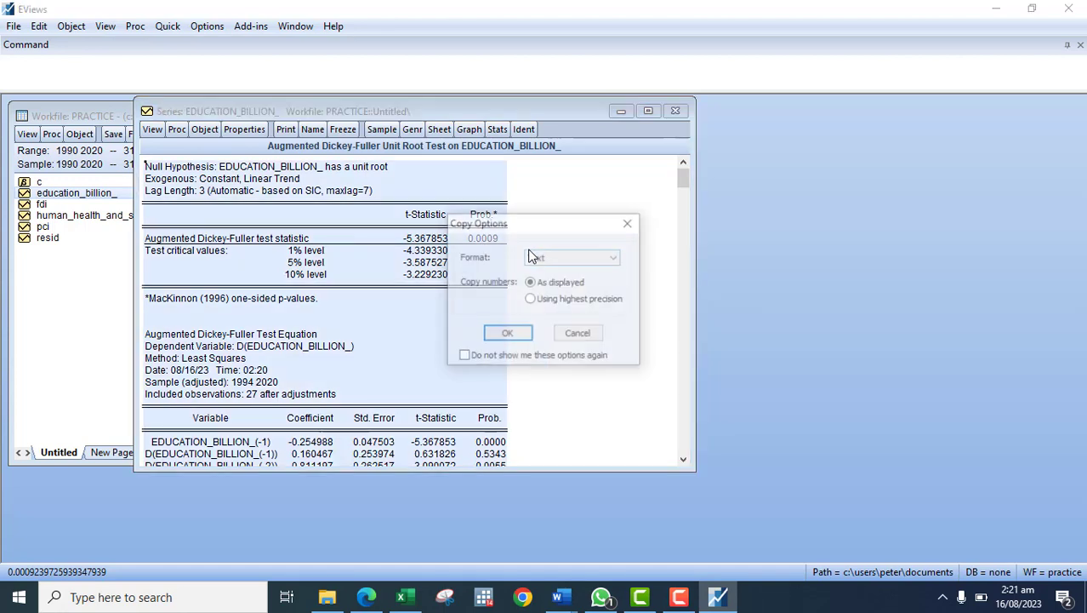
left_click(634, 226)
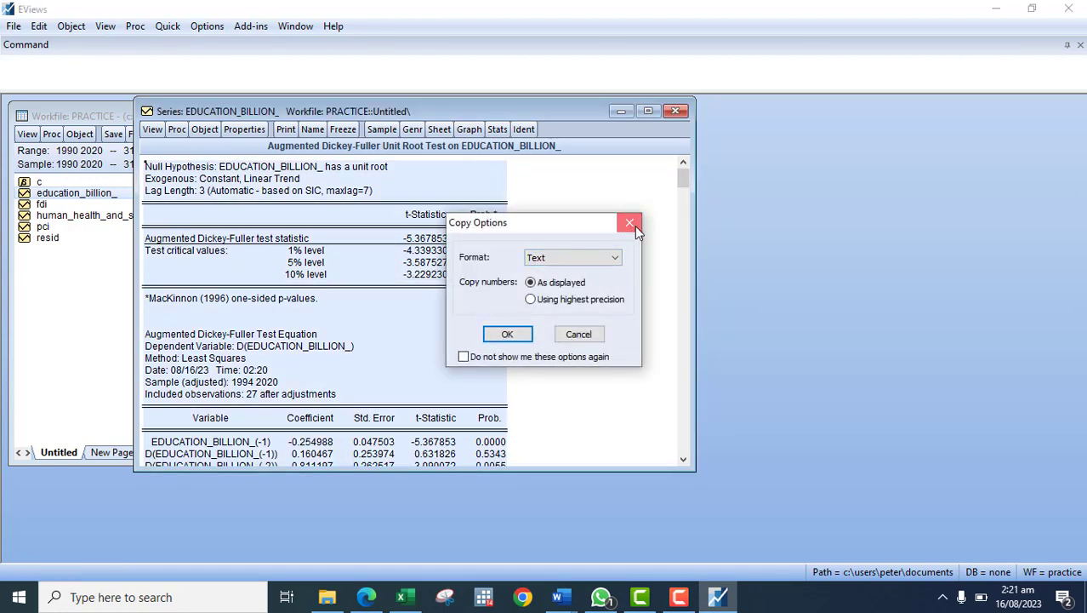
left_click(153, 132)
left_click(557, 255)
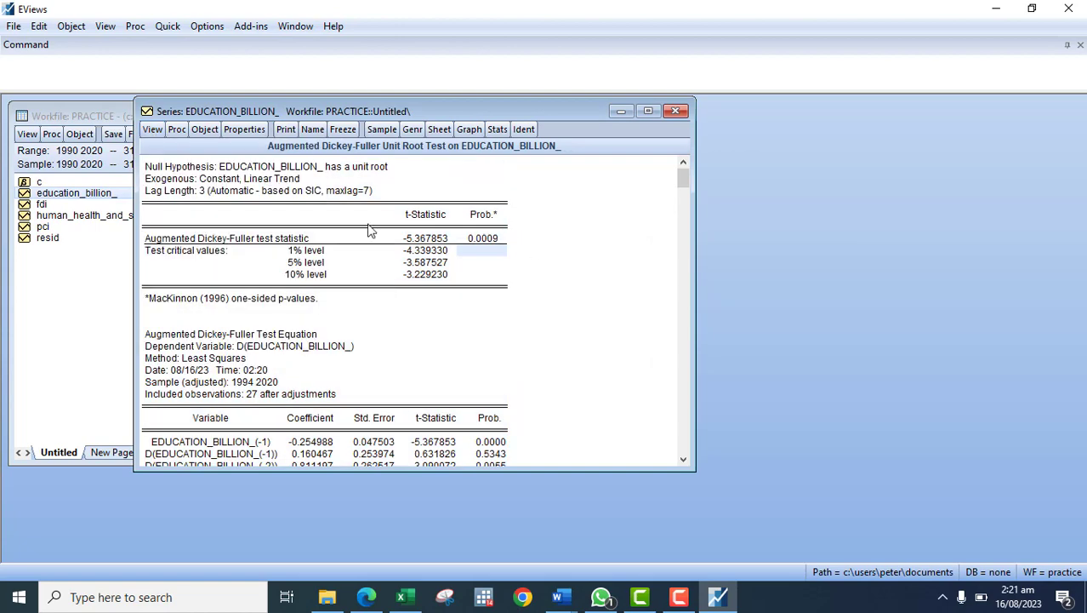
- Rerun the Augmented Dickey-Fuller test on the education series in 1st difference with trend and intercept
left_click(155, 132)
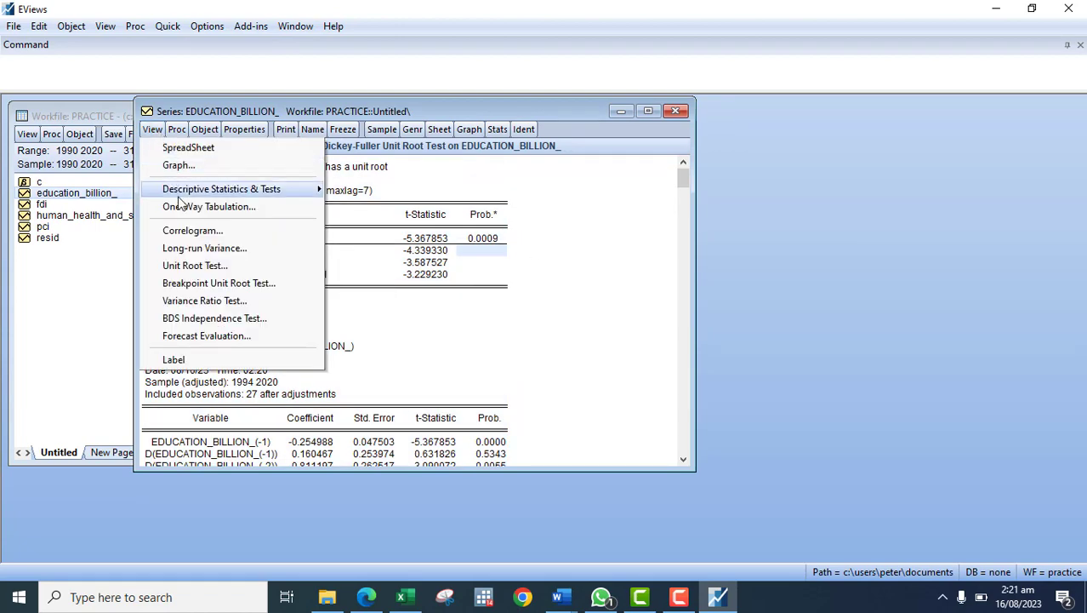
left_click(192, 266)
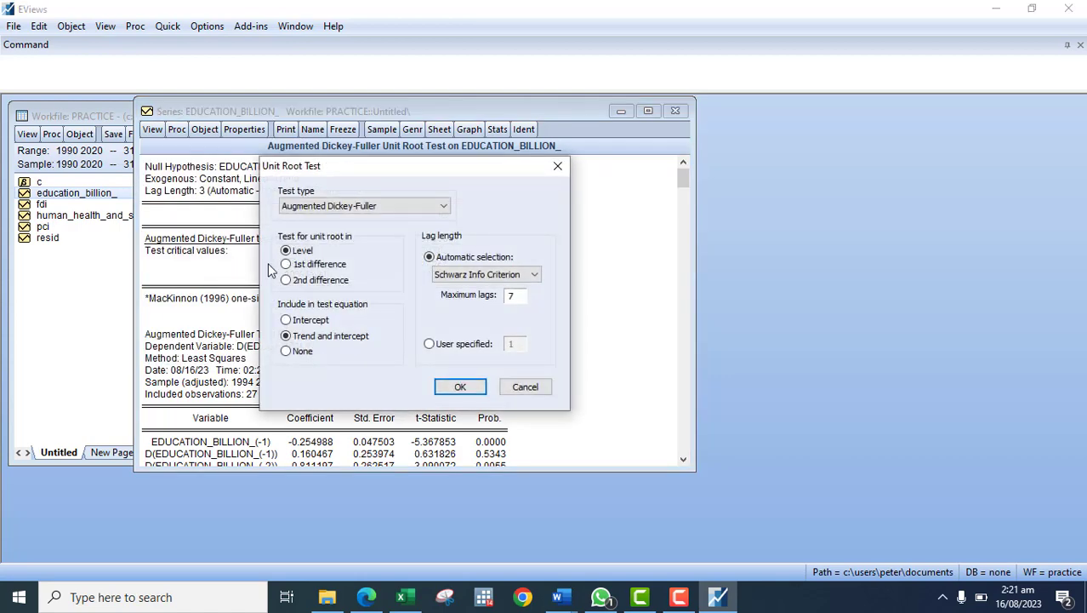
left_click(286, 265)
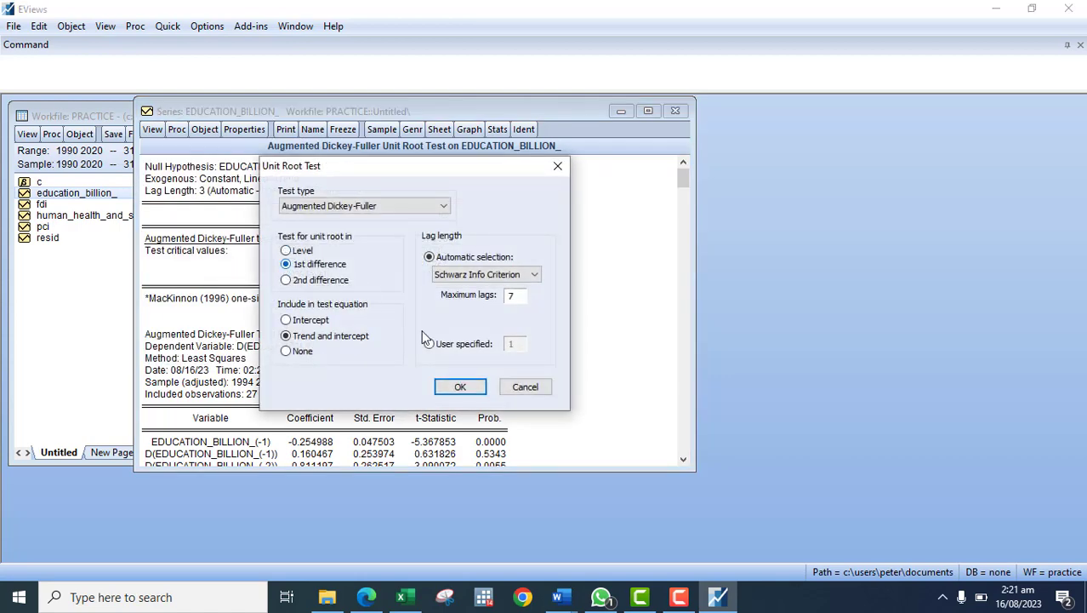
left_click(459, 388)
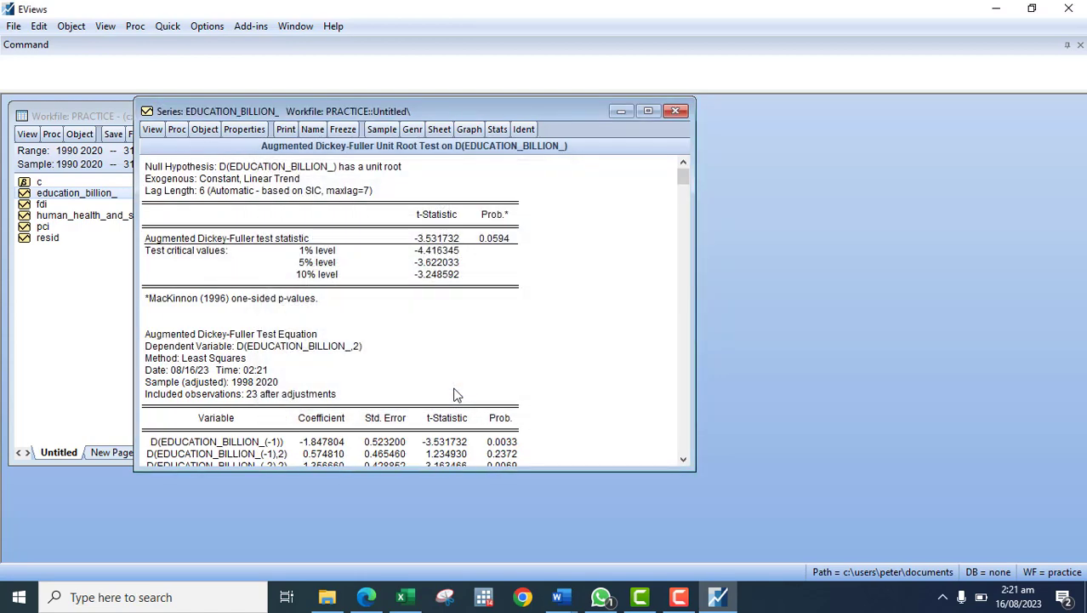
- Rerun the education series' unit root test in 2nd difference with trend and intercept, and close the series window
left_click(154, 130)
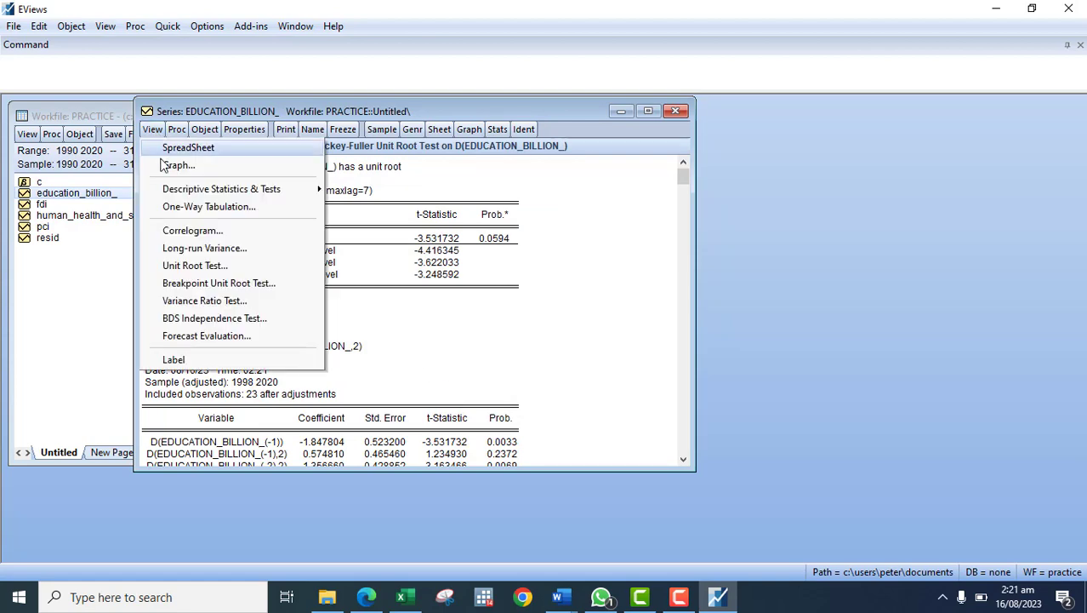
left_click(187, 266)
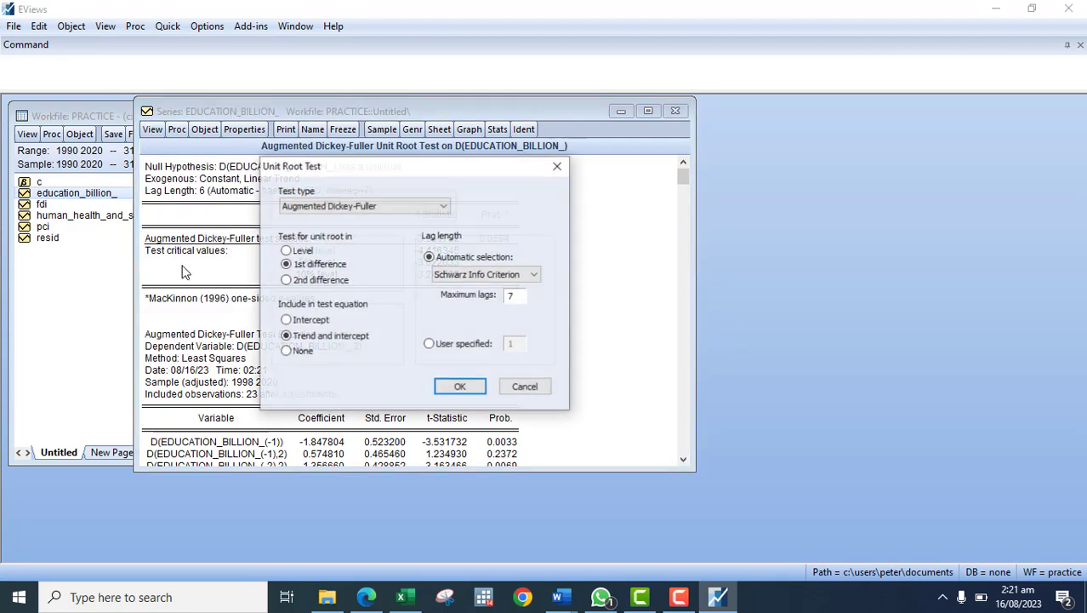
left_click(287, 280)
left_click(459, 386)
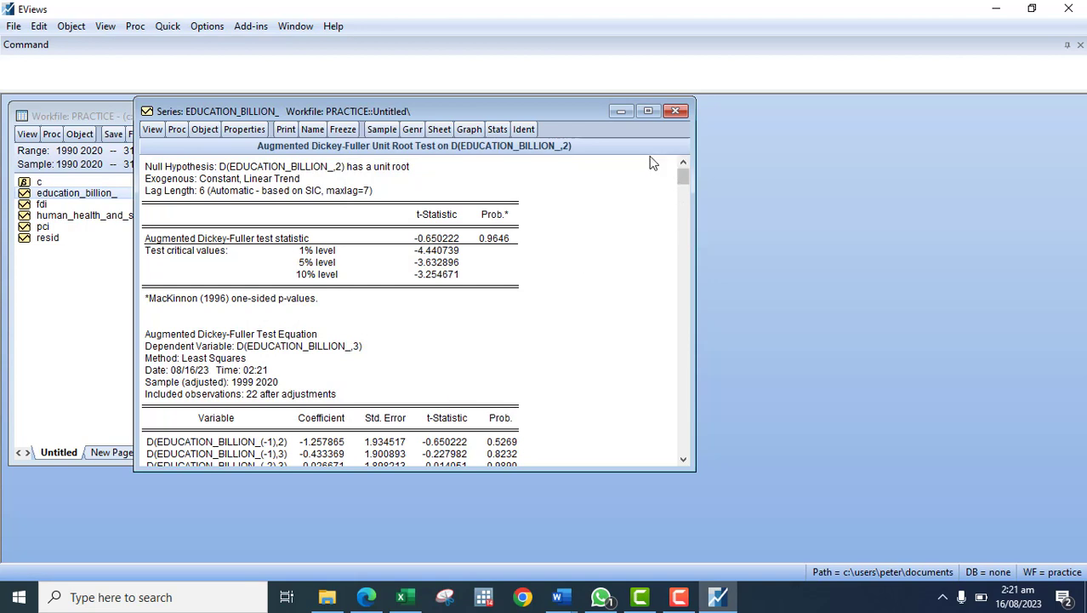
left_click(675, 111)
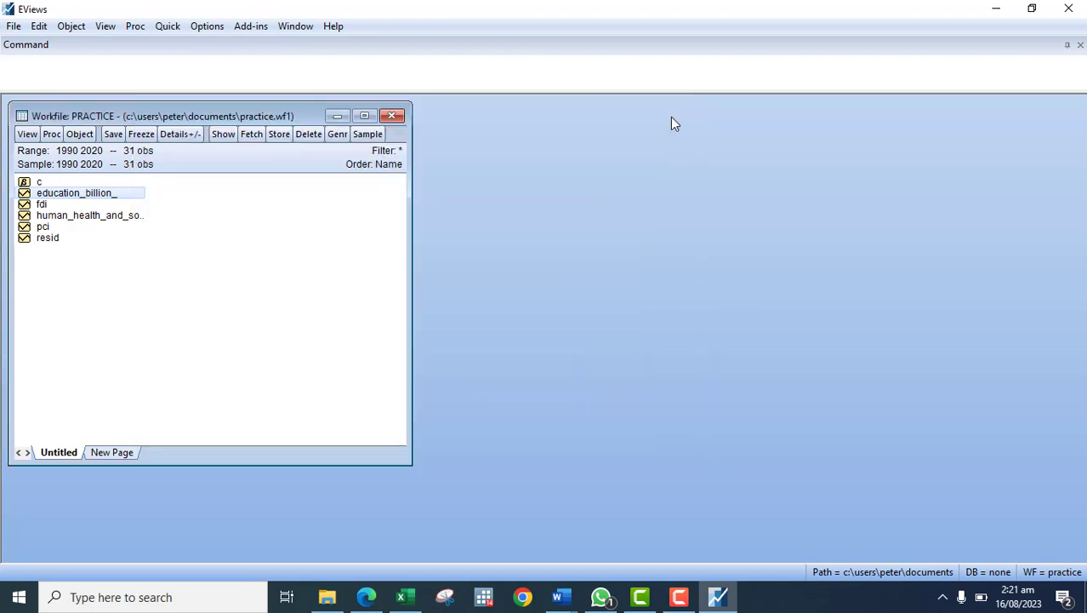
- Open the FDI series and run an Augmented Dickey-Fuller unit root test at level with intercept only
double_click(40, 205)
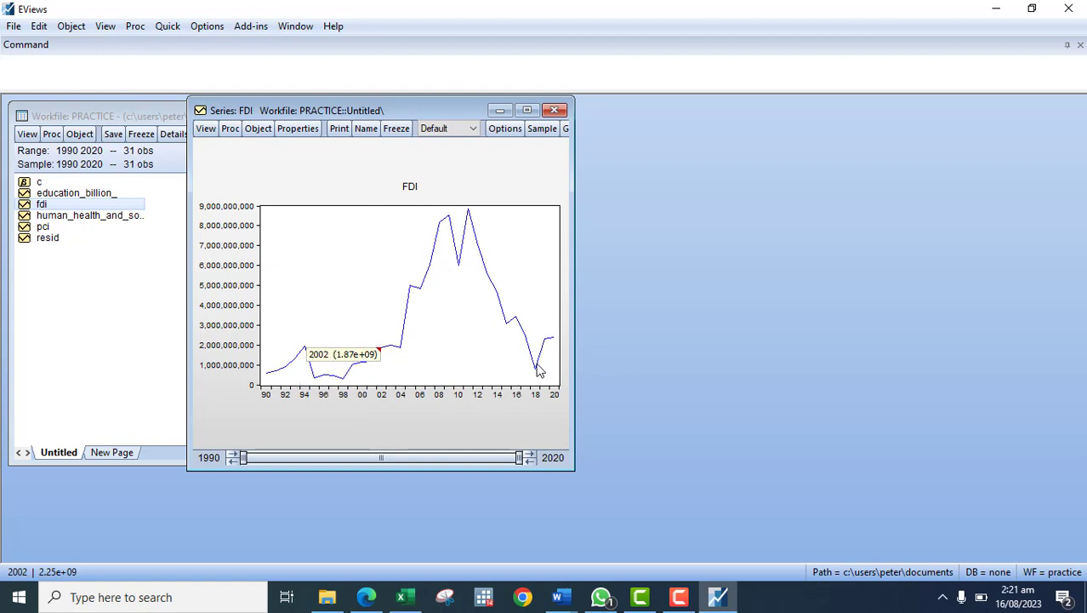
left_click(457, 268)
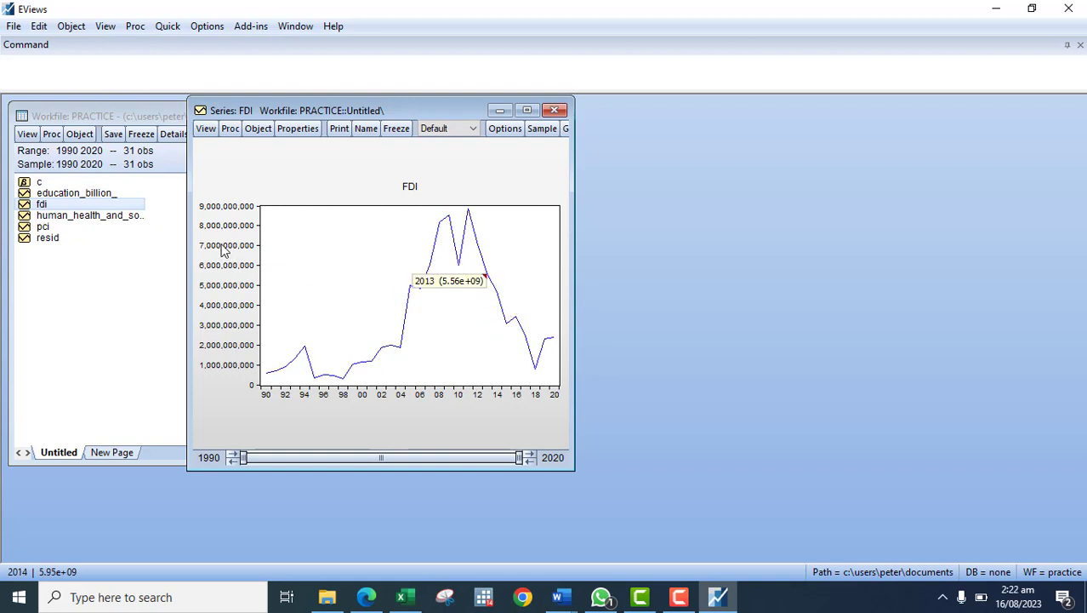
left_click(205, 129)
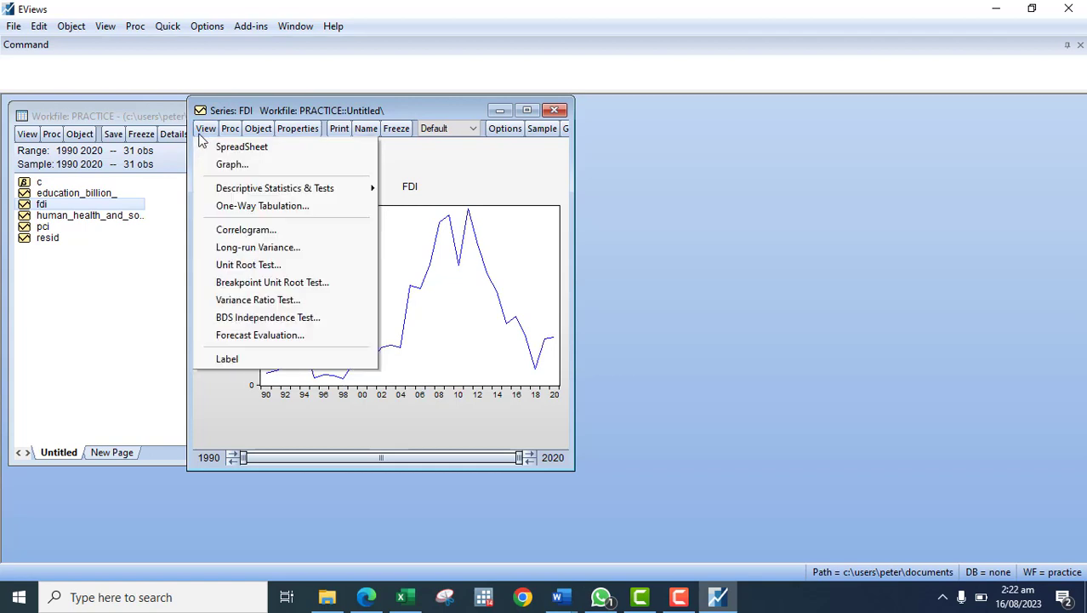
left_click(235, 266)
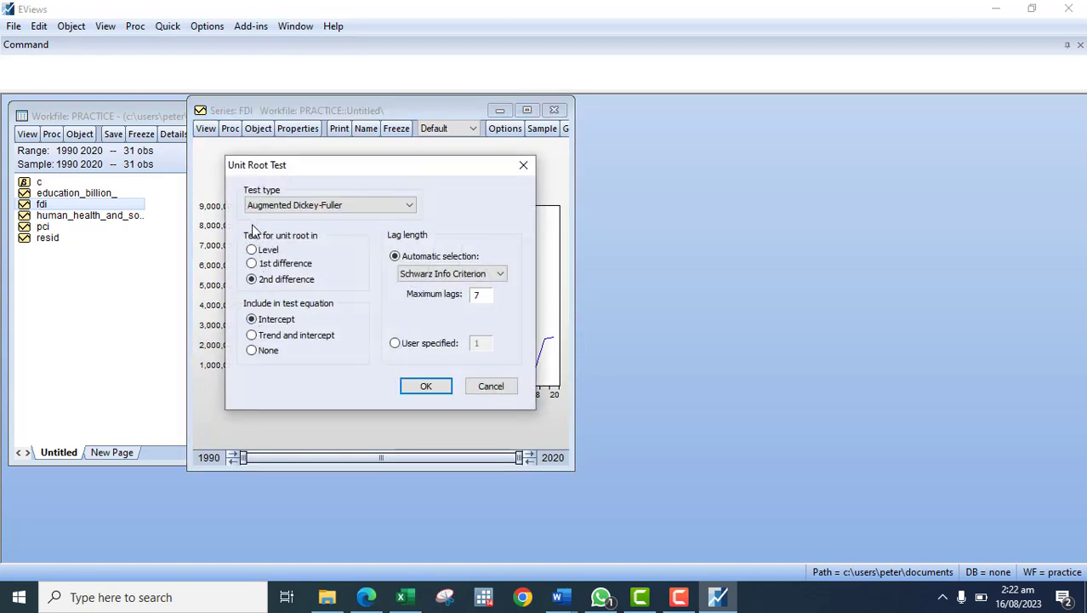
left_click(253, 251)
left_click(423, 387)
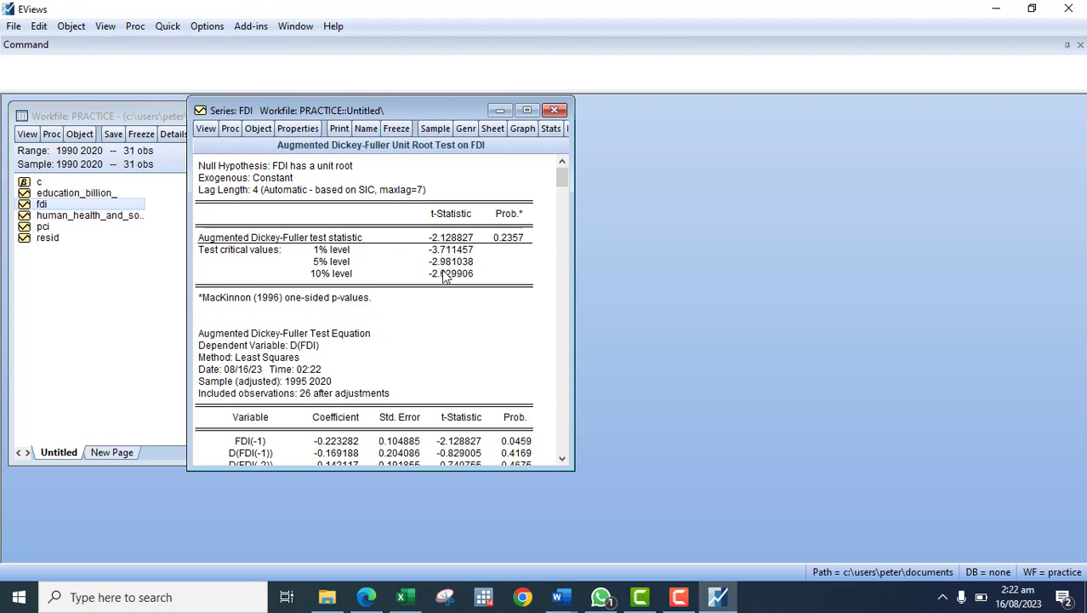
- Rerun the Augmented Dickey-Fuller test on the FDI series in 1st difference with intercept
left_click(392, 264)
left_click(208, 131)
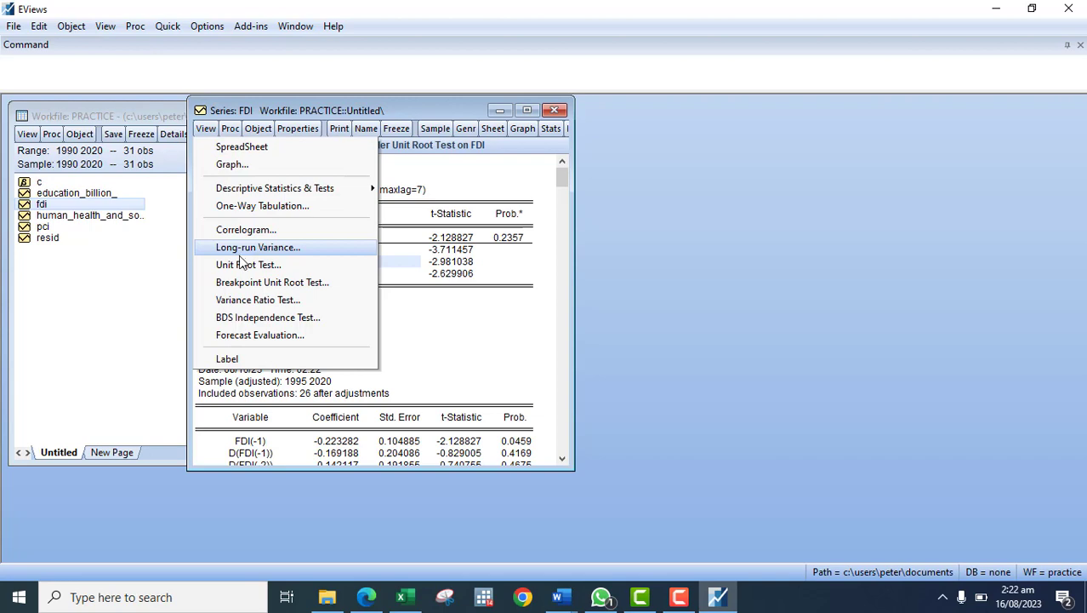
left_click(243, 265)
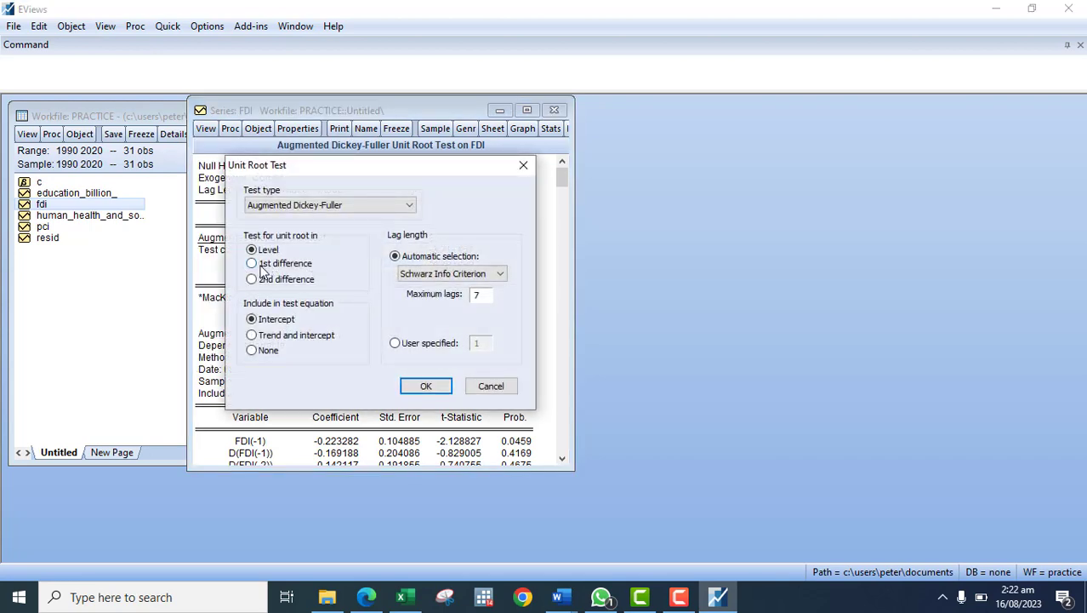
left_click(264, 270)
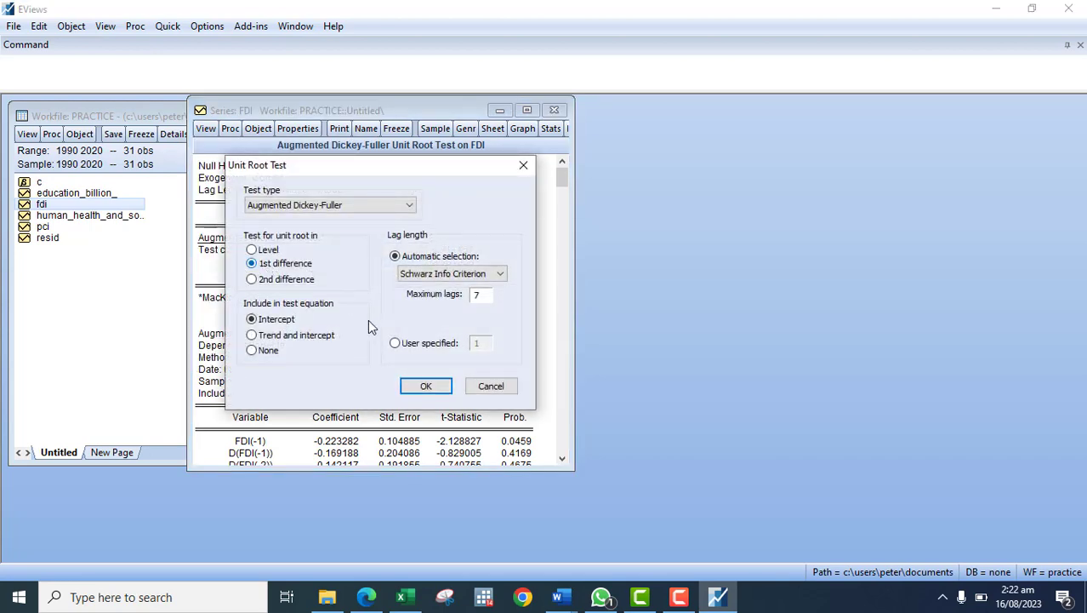
left_click(420, 386)
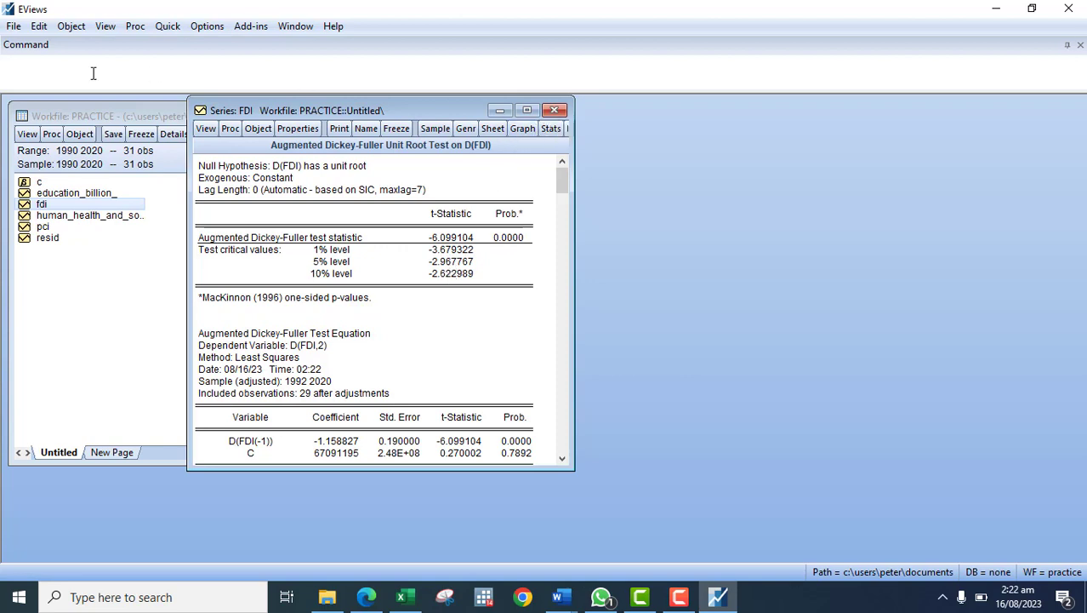
- Rerun the FDI series' unit root test in 2nd difference with intercept, and close the series window
left_click(204, 128)
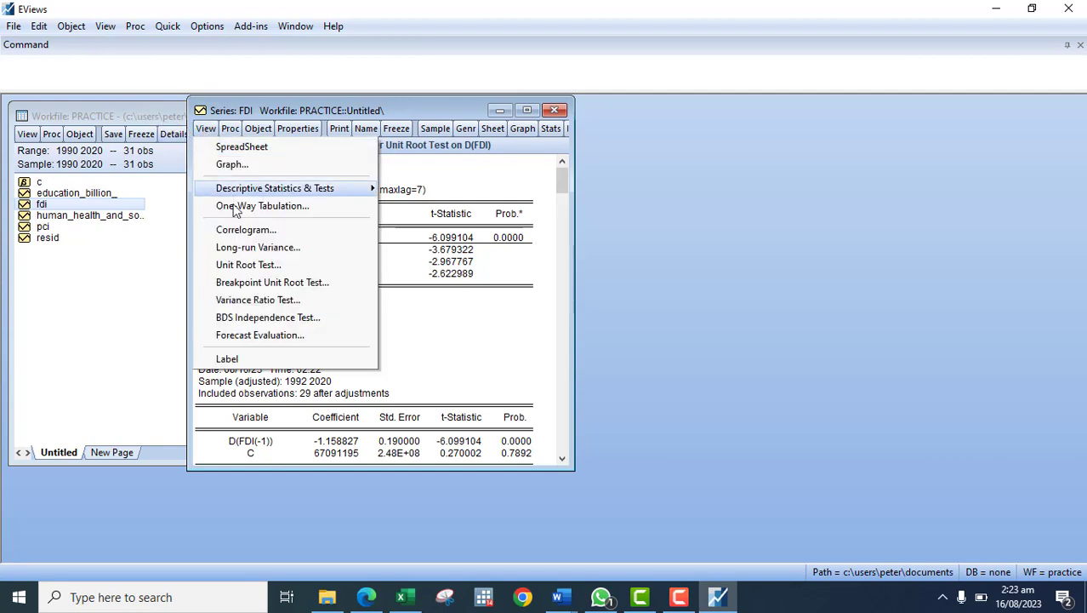
left_click(251, 267)
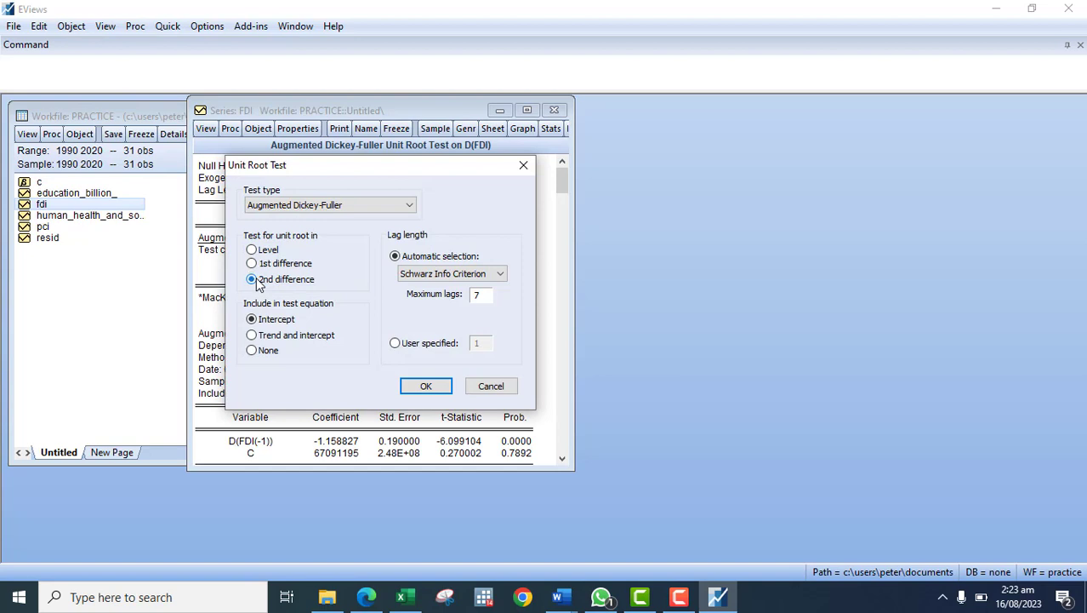
left_click(422, 387)
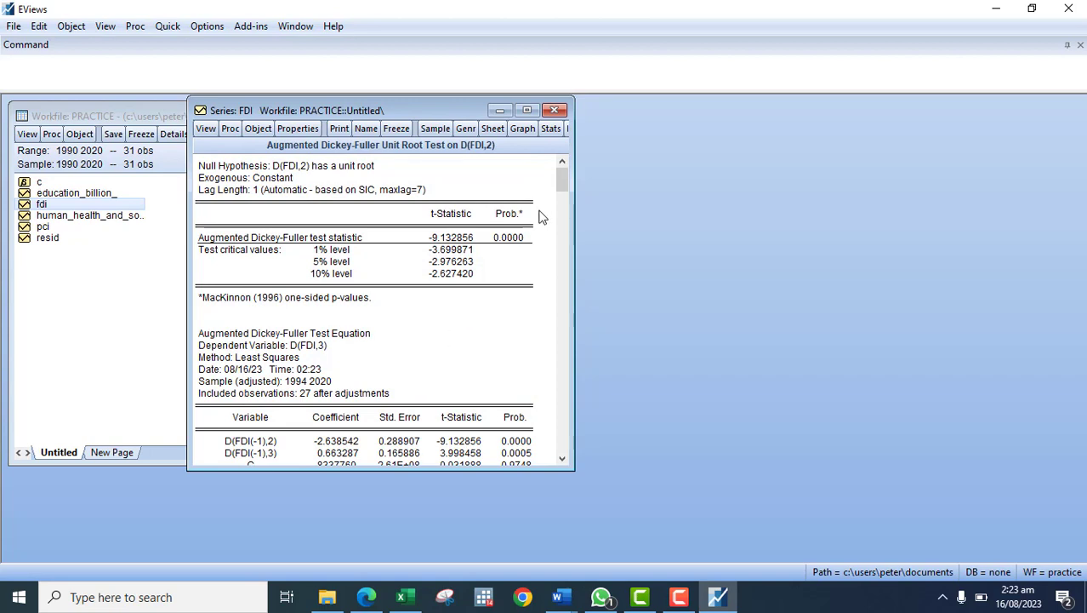
left_click(554, 111)
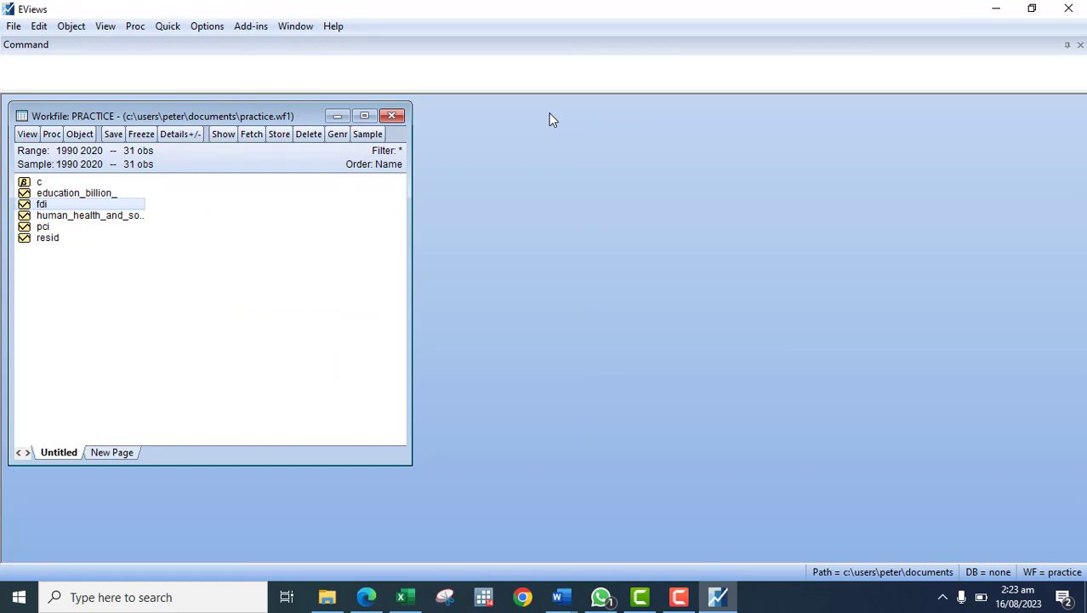
- Open the human health and social services series and run an Augmented Dickey-Fuller test at level with trend and intercept
double_click(46, 216)
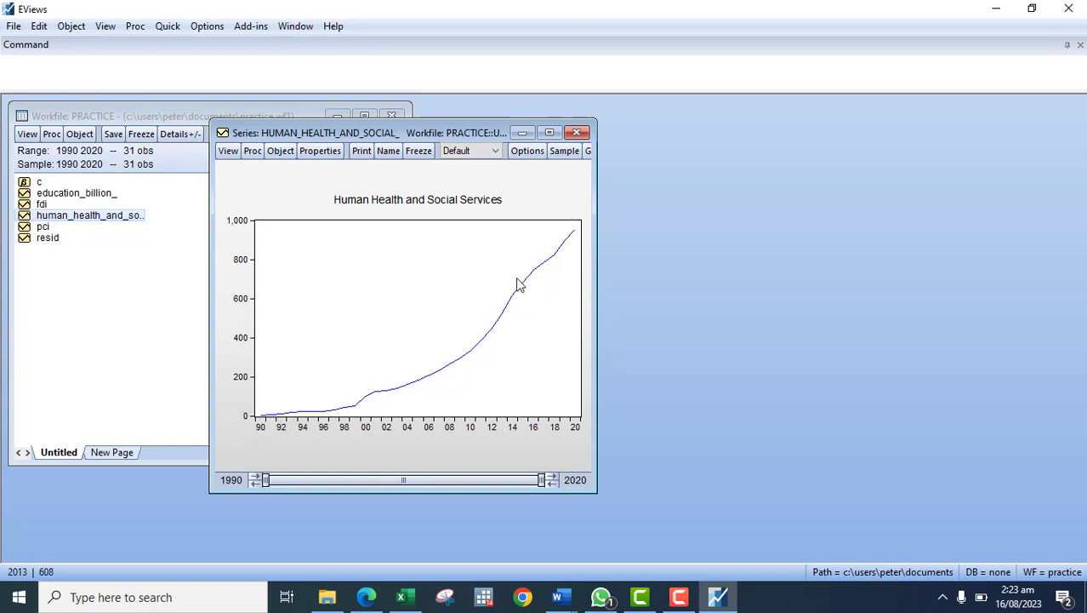
left_click(227, 153)
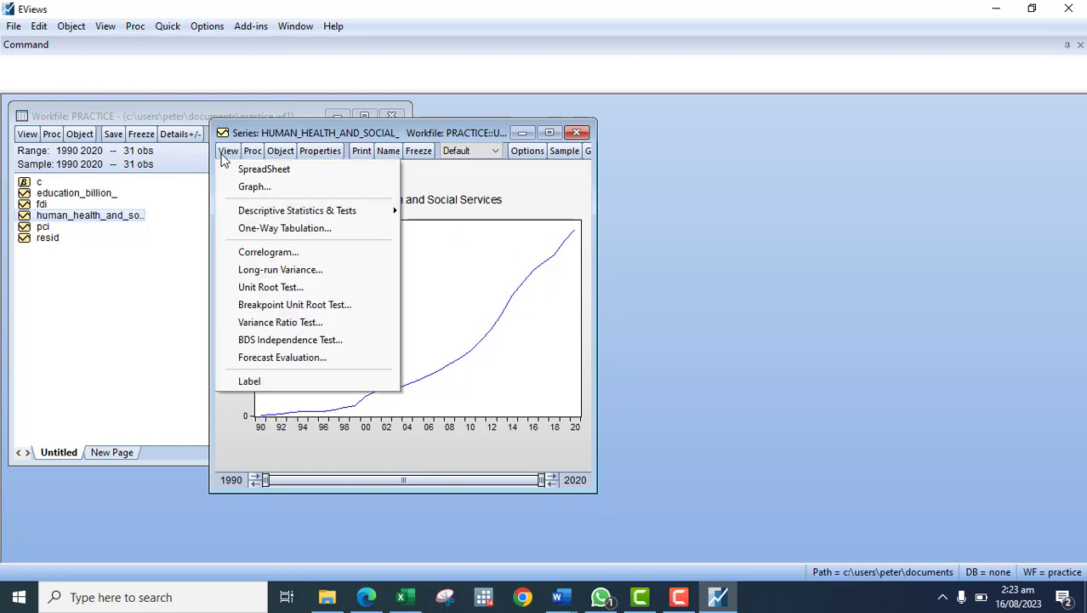
left_click(250, 286)
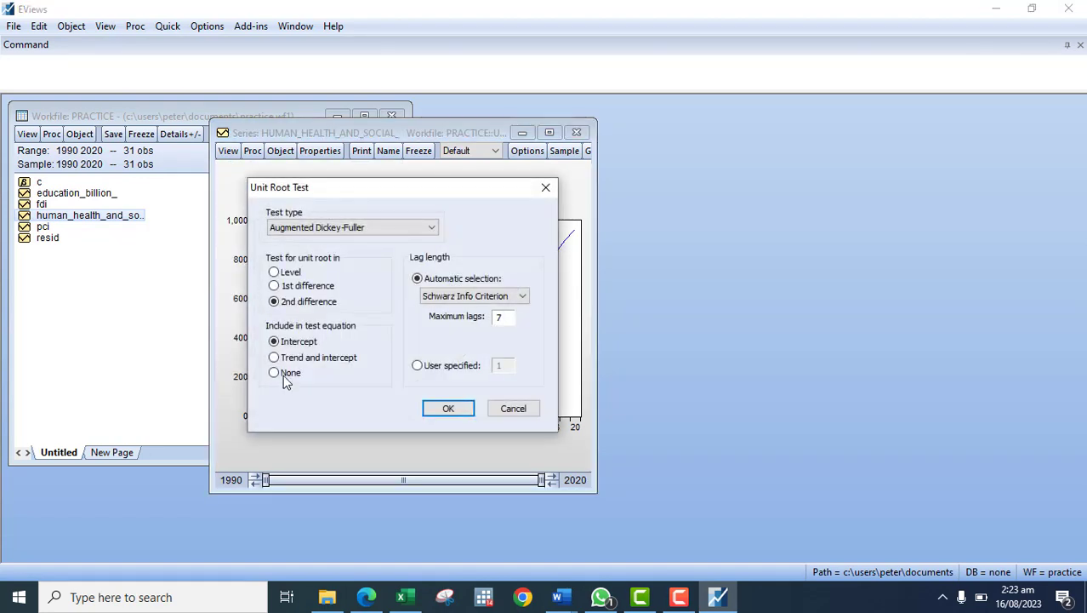
left_click(277, 361)
left_click(275, 274)
left_click(440, 407)
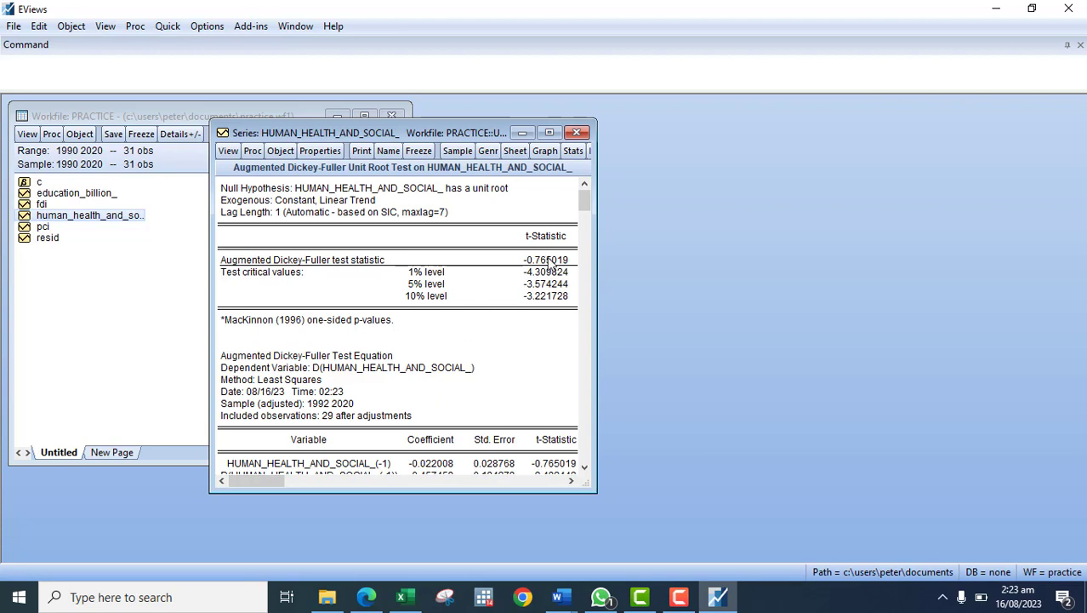
- Rerun the health series' Augmented Dickey-Fuller test in 1st difference with trend and intercept, and widen the window to show the probability column
left_click(228, 152)
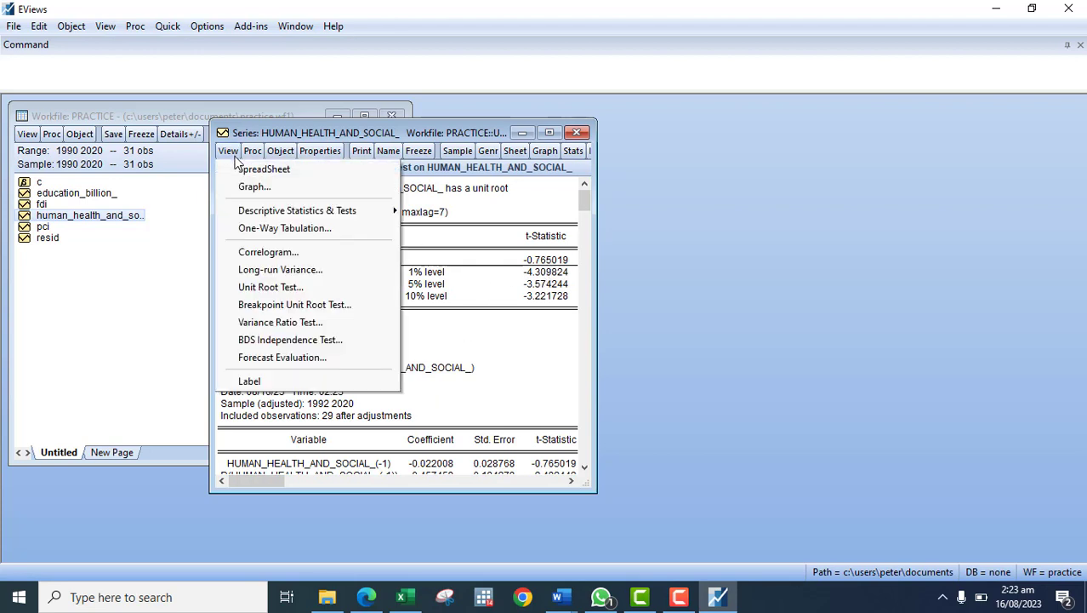
left_click(244, 288)
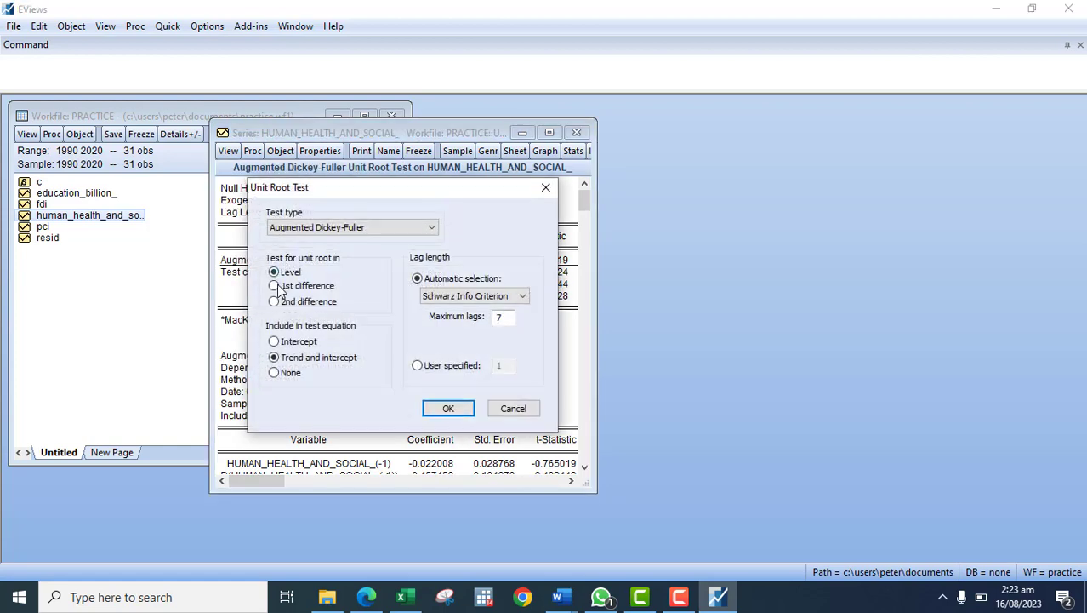
left_click(274, 286)
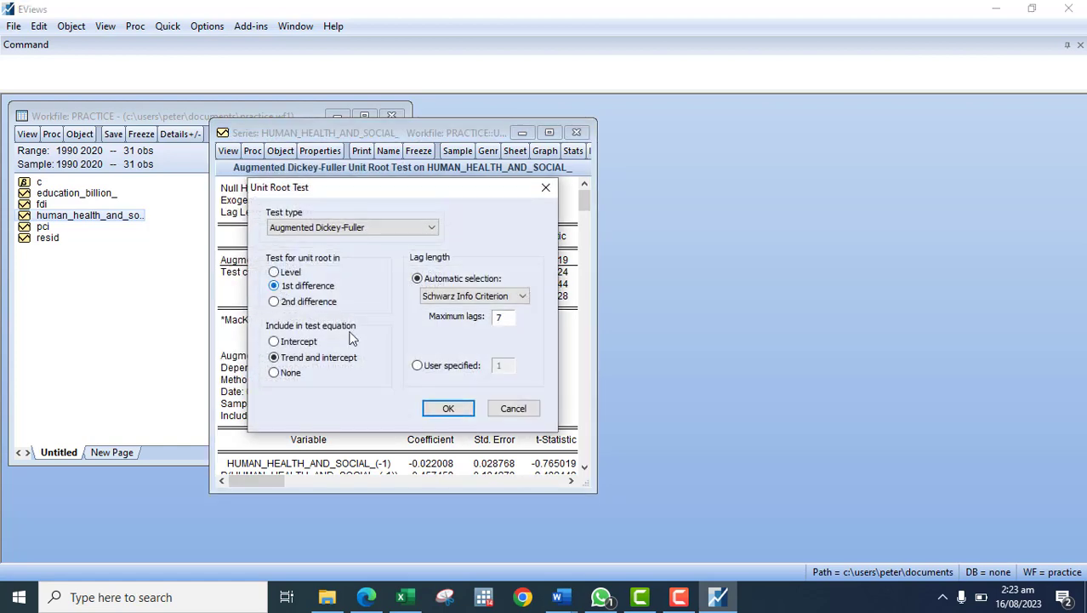
left_click(436, 410)
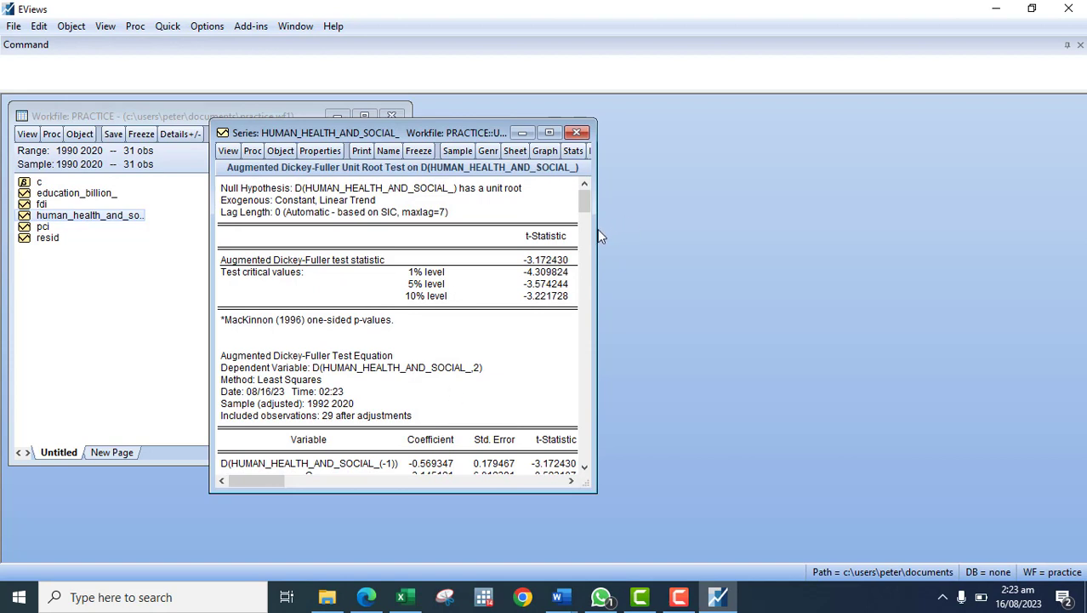
left_click_drag(598, 236, 699, 225)
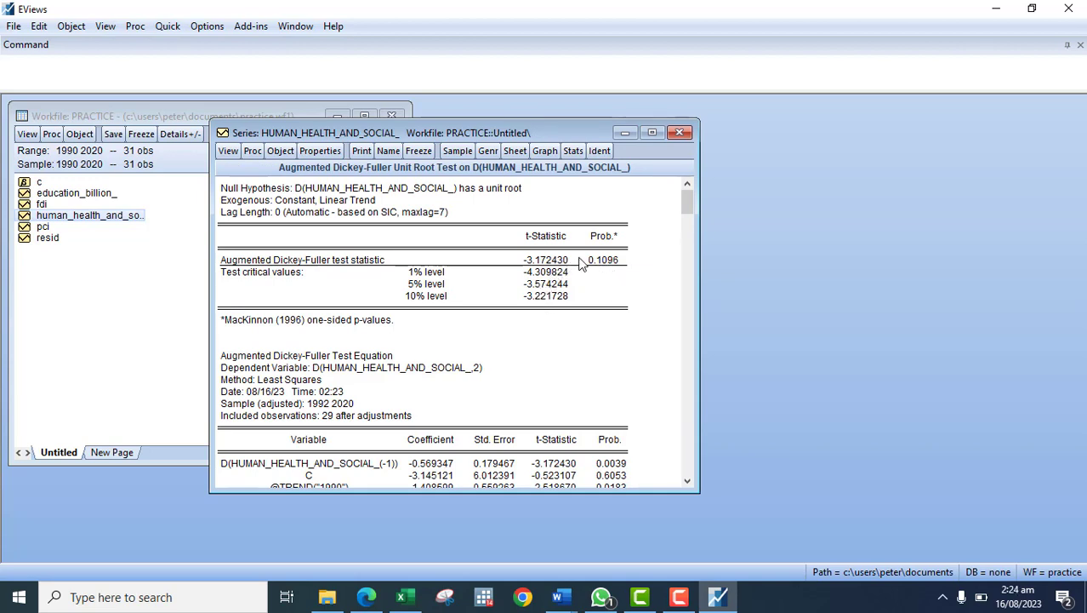
- Rerun the health series' unit root test in 2nd difference with trend and intercept, and close the series window
left_click(233, 153)
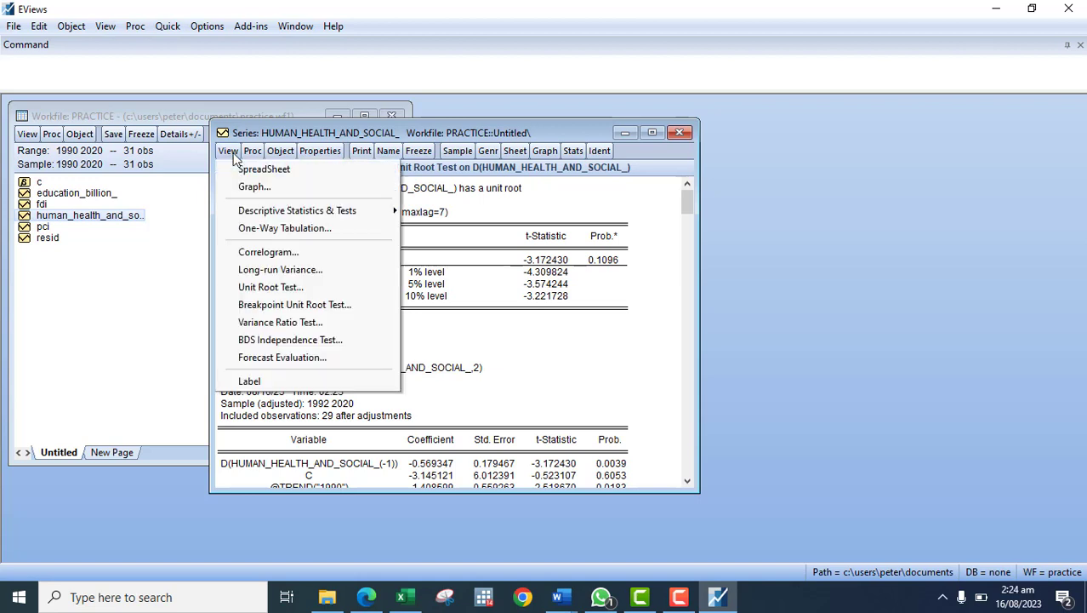
left_click(306, 289)
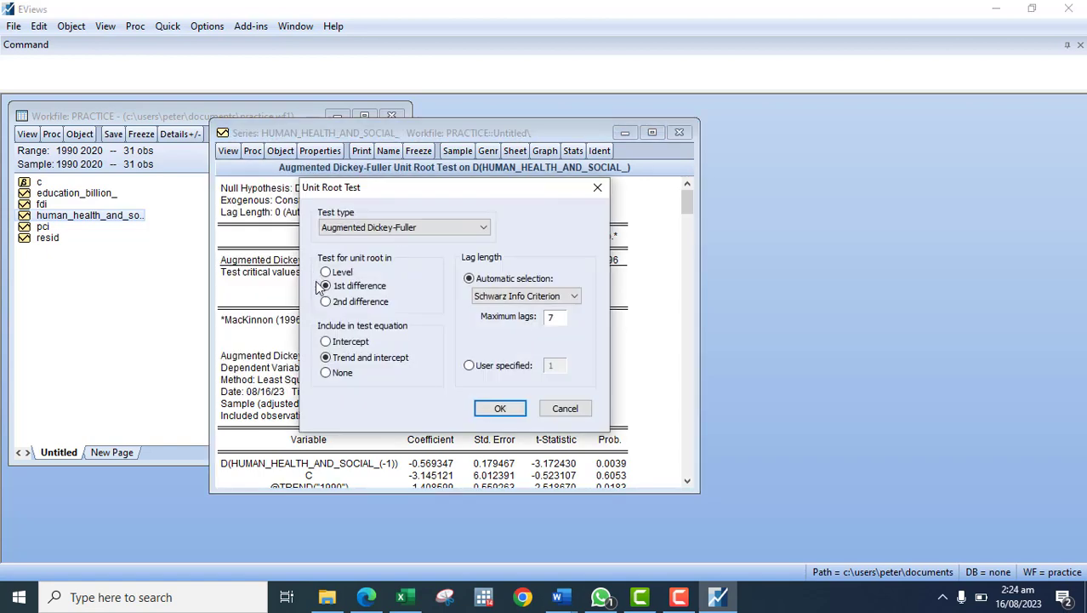
left_click(327, 303)
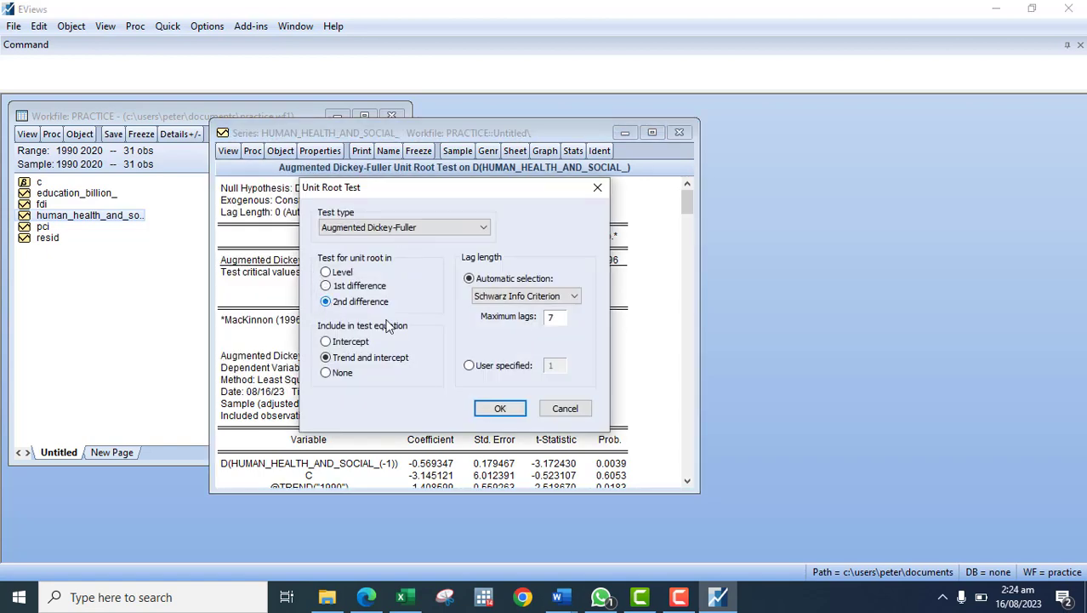
left_click(502, 408)
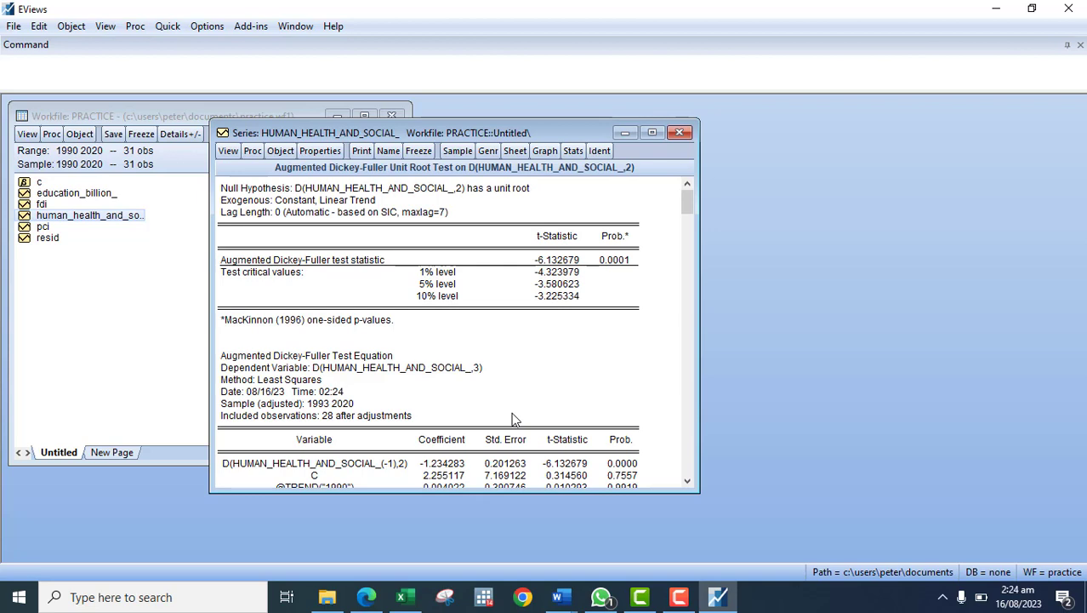
left_click(681, 133)
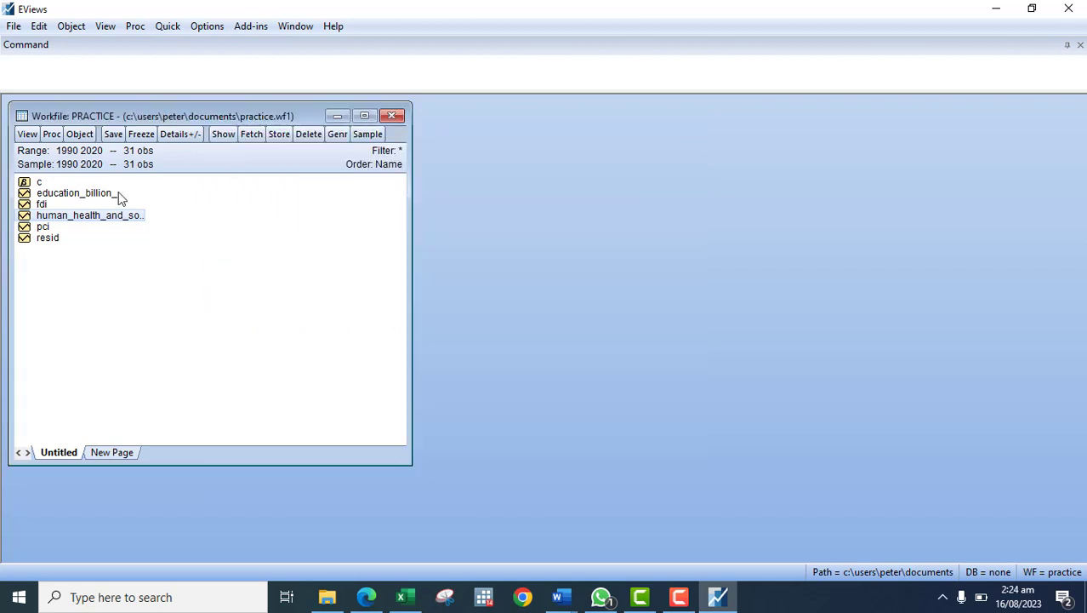
- Open the PCI series and run an Augmented Dickey-Fuller unit root test at level with trend and intercept
double_click(44, 226)
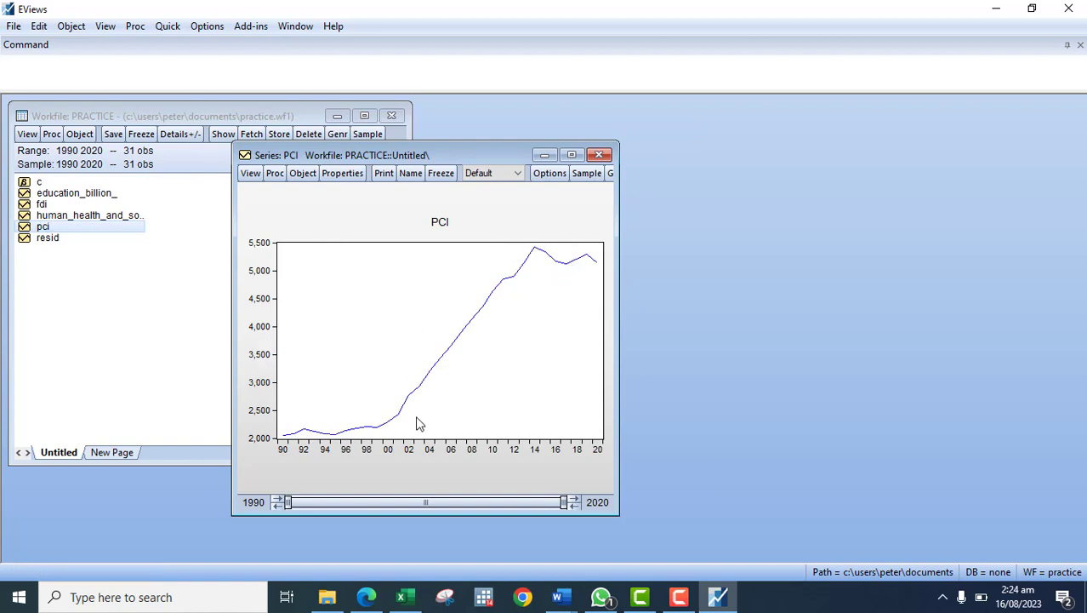
left_click(251, 174)
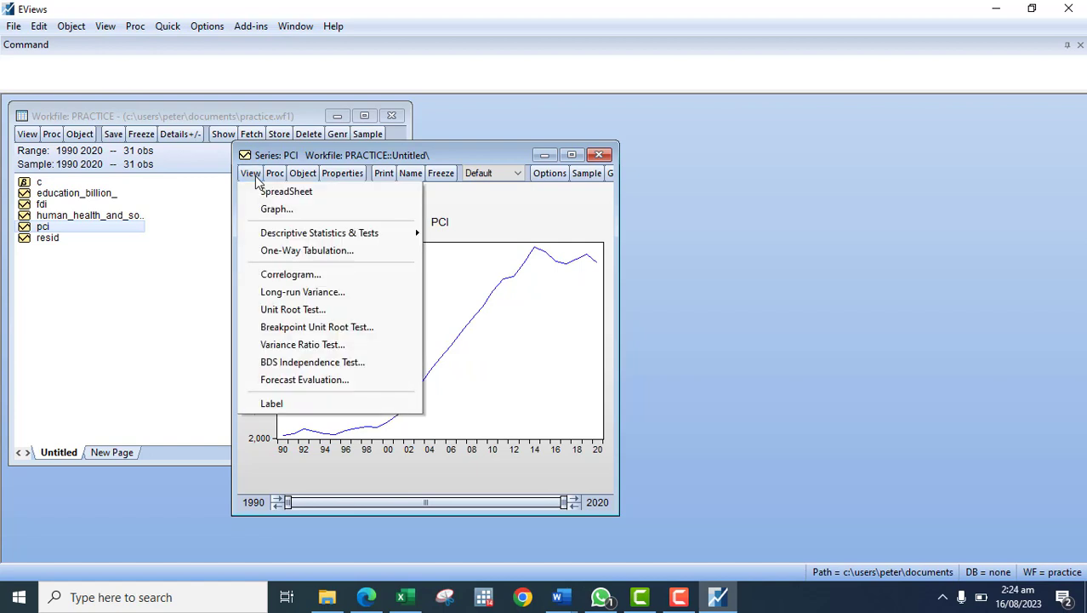
left_click(274, 310)
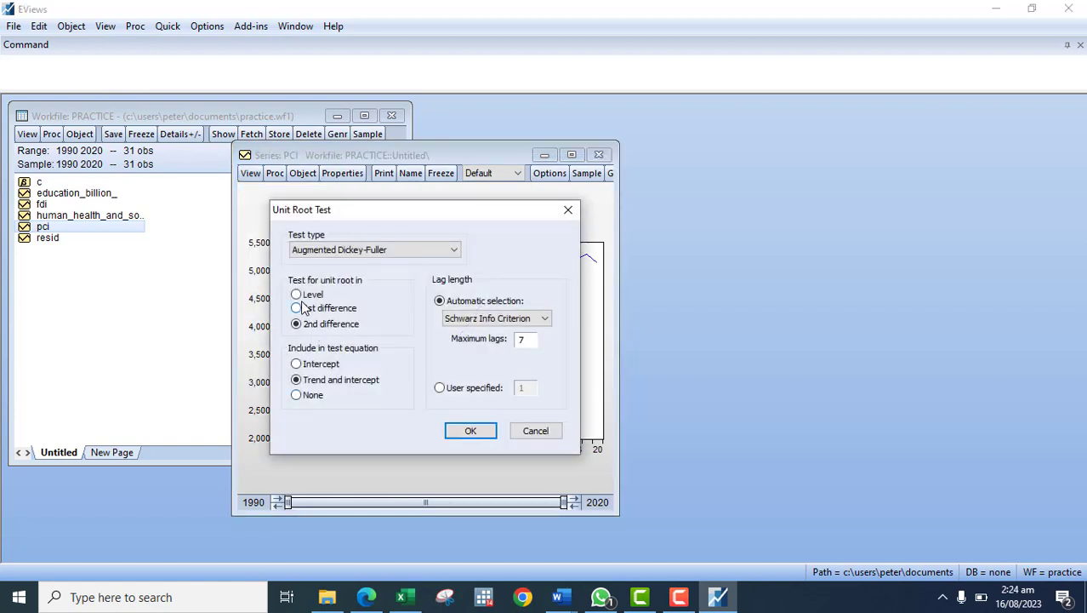
left_click(297, 295)
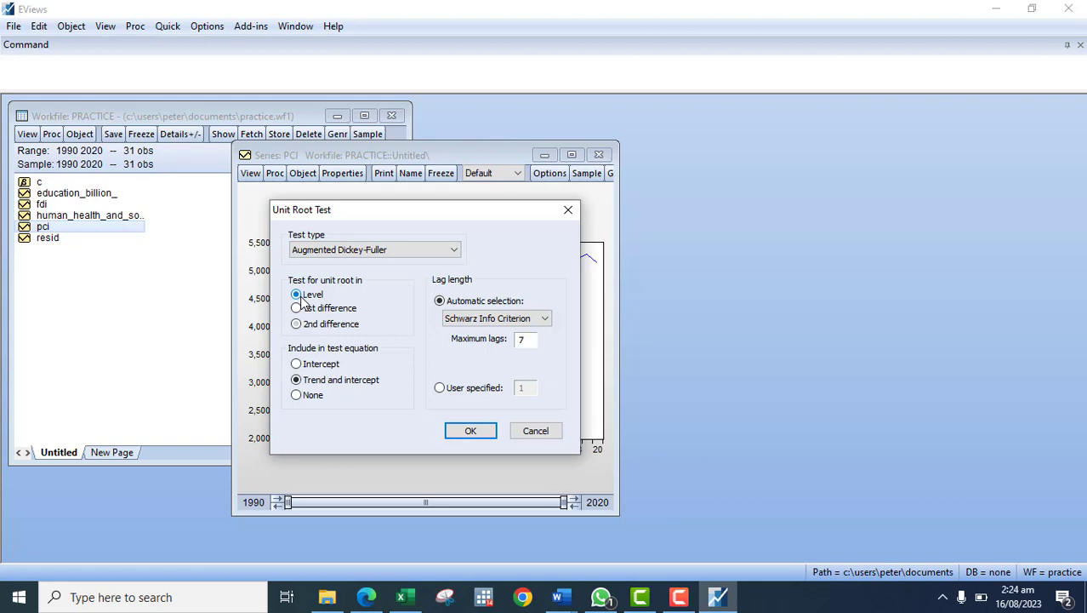
left_click(466, 433)
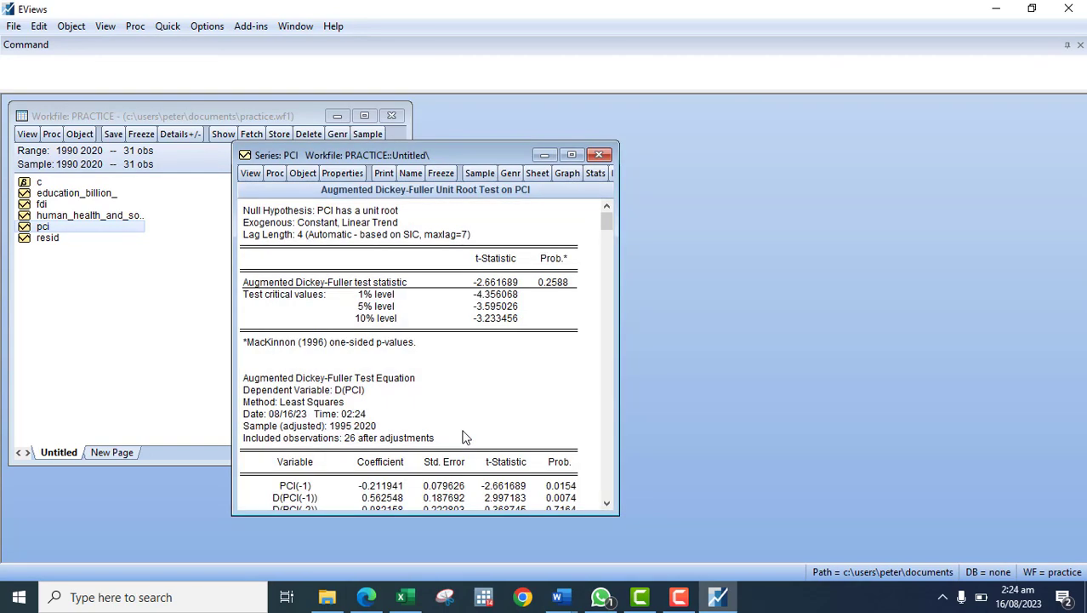
- Rerun the Augmented Dickey-Fuller test on the PCI series in 1st difference with trend and intercept
left_click(250, 174)
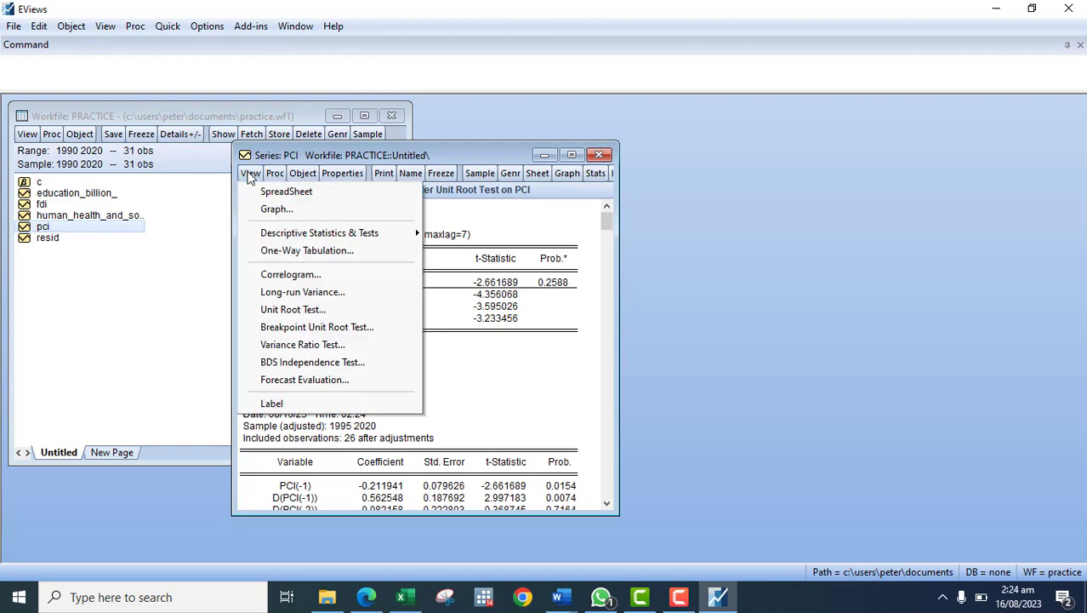
left_click(288, 309)
left_click(296, 308)
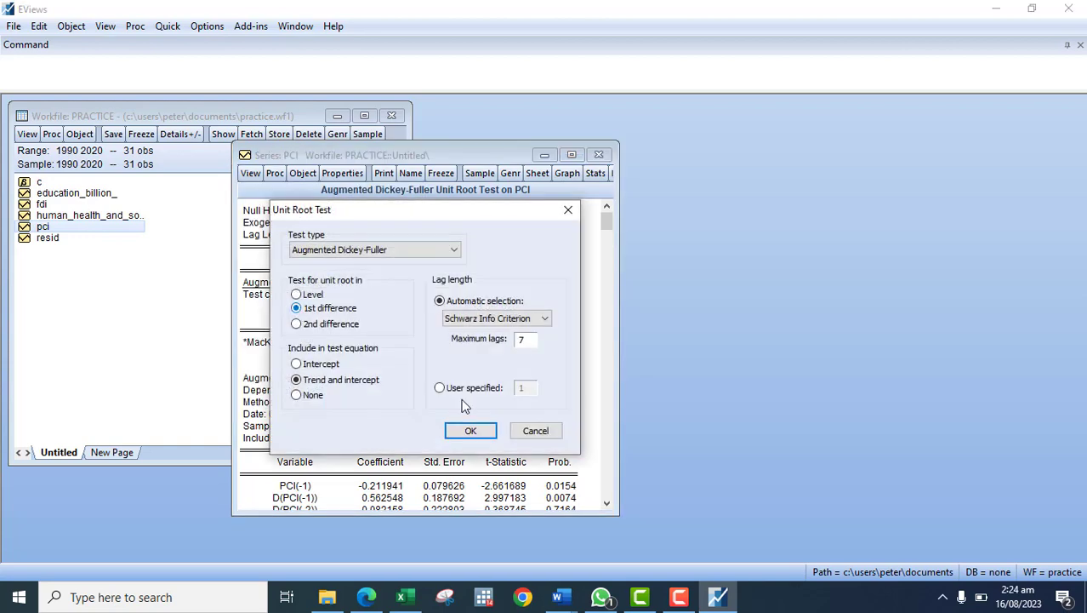
left_click(471, 432)
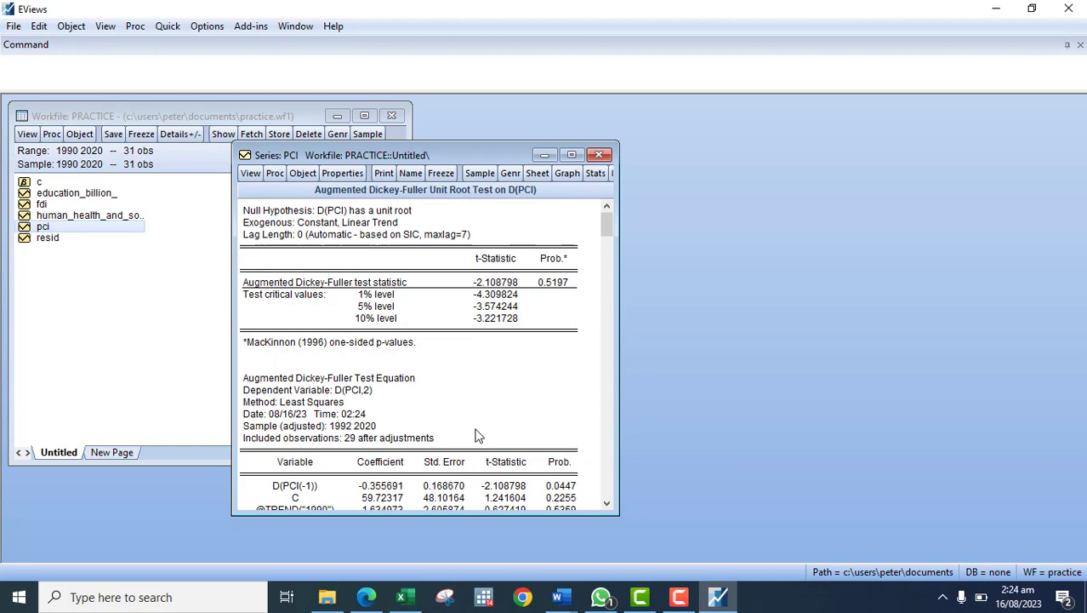
- Rerun the PCI series' Augmented Dickey-Fuller test in 2nd difference with trend and intercept, and close the series window
left_click(256, 173)
left_click(289, 310)
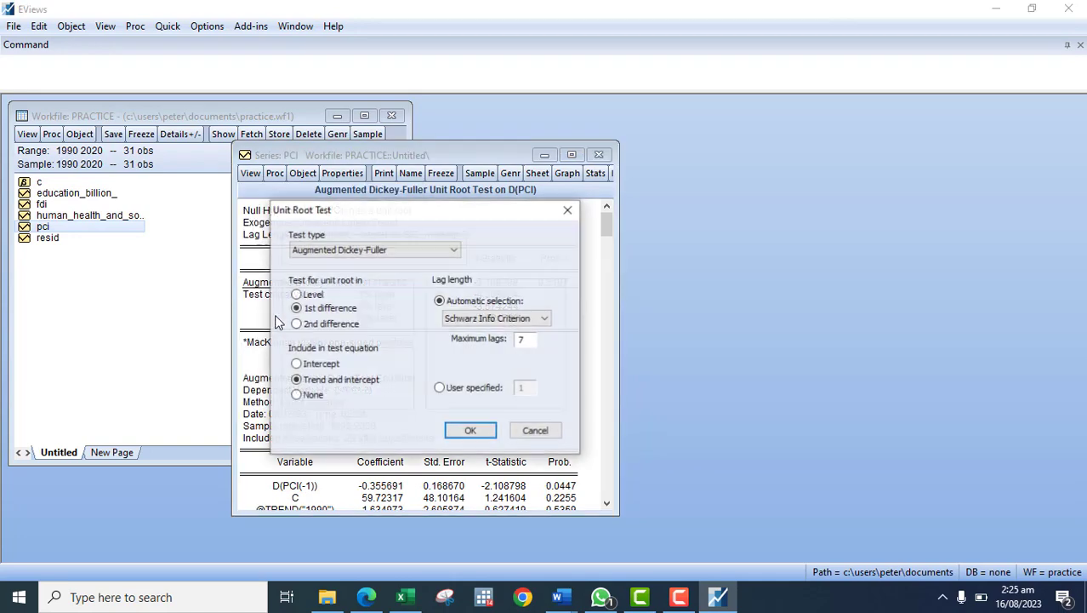
left_click(300, 326)
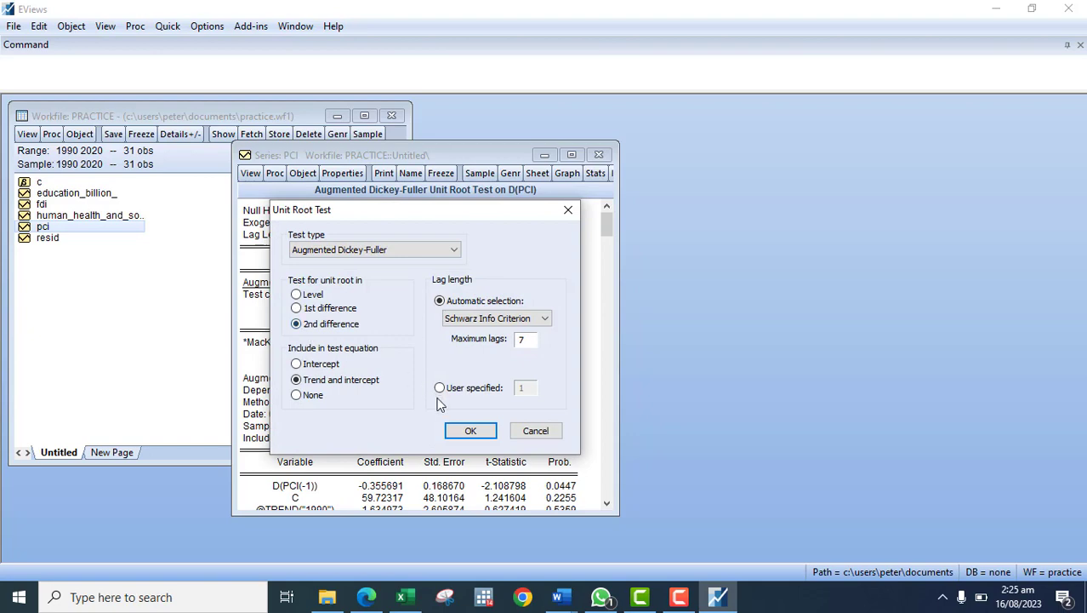
left_click(455, 433)
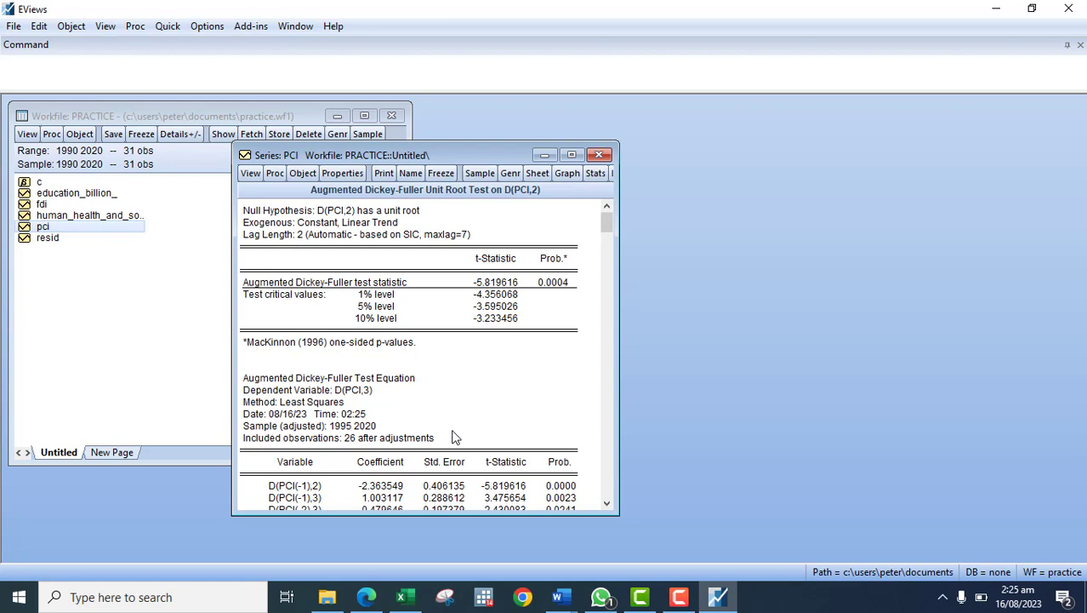
left_click(600, 156)
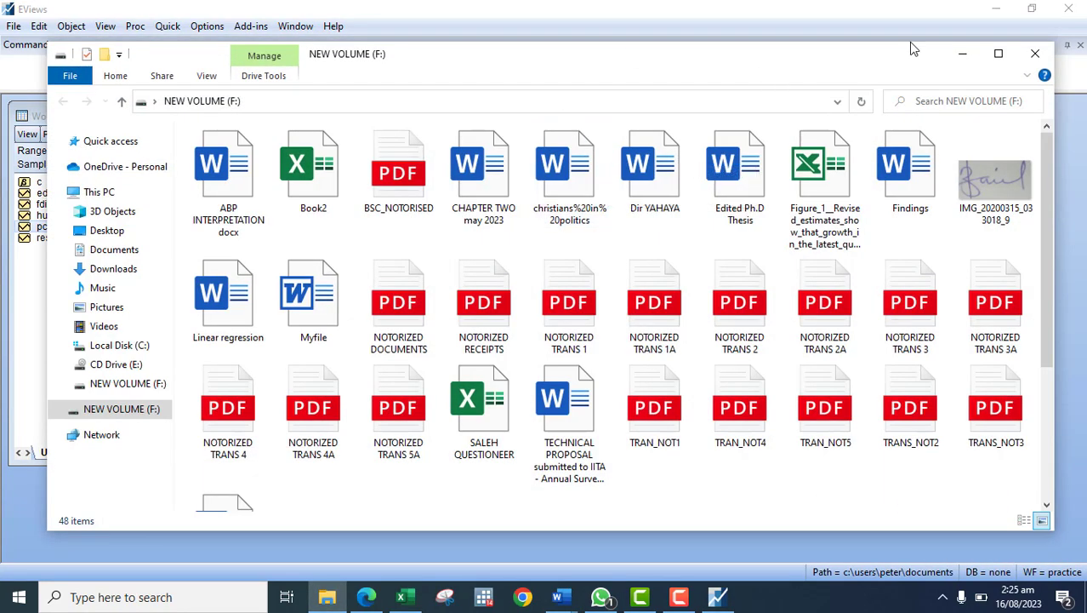
left_click(964, 54)
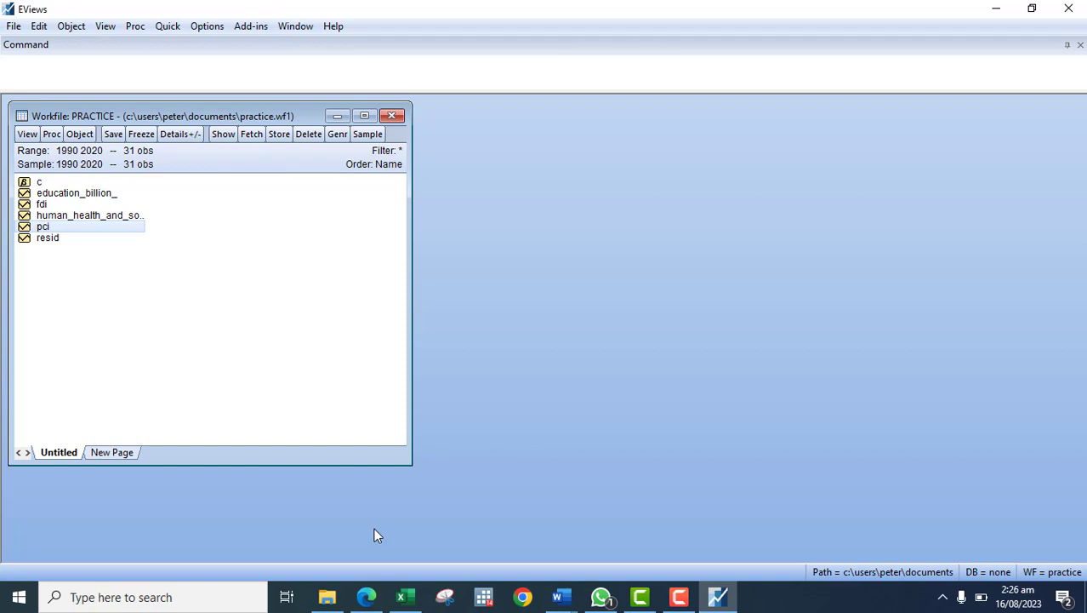
left_click(678, 598)
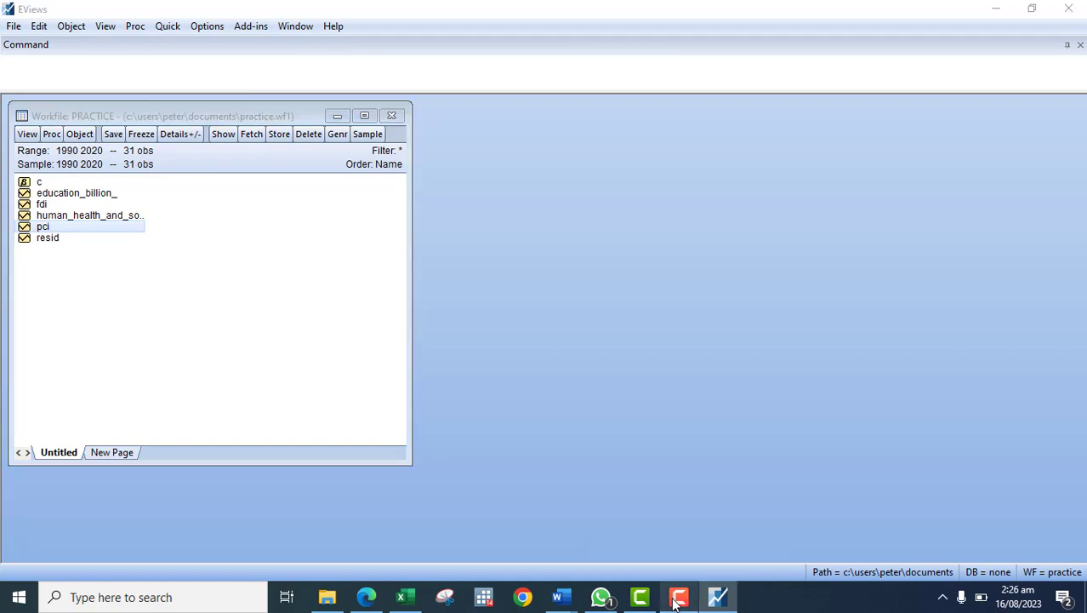
left_click(678, 598)
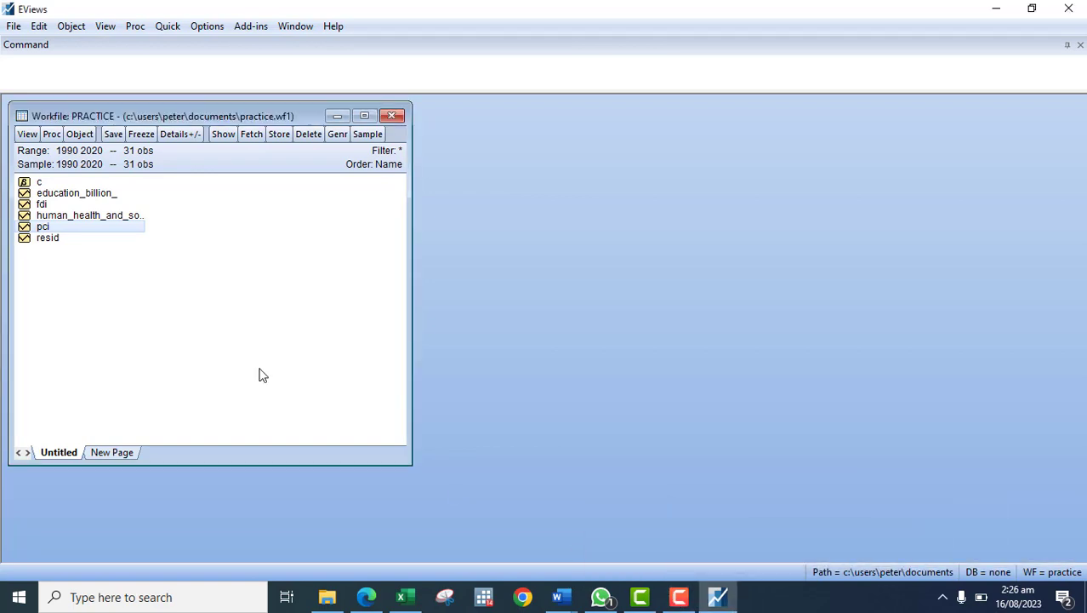
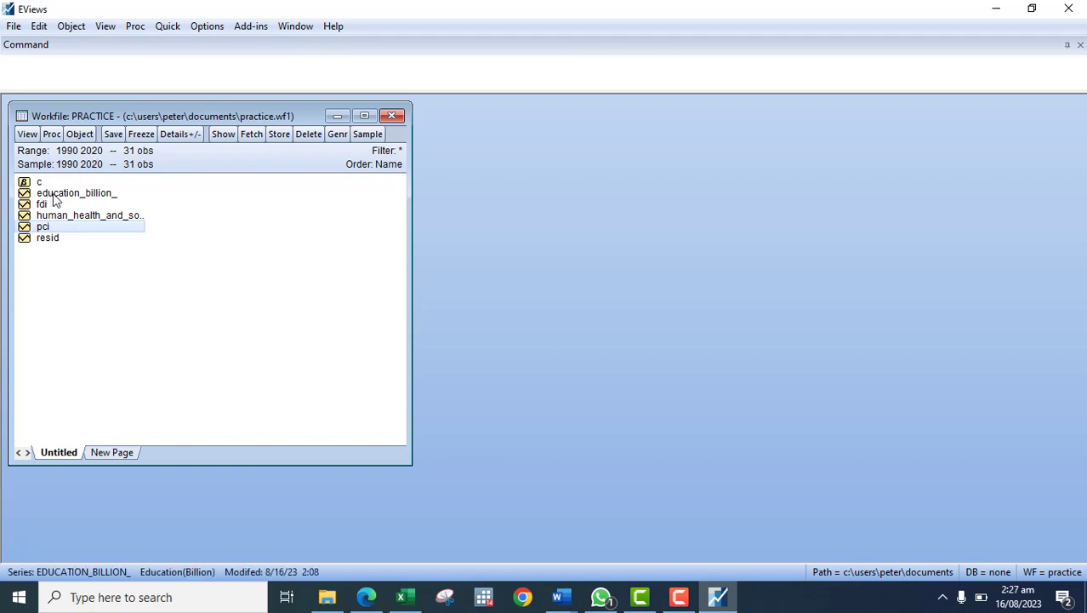
left_click(54, 194)
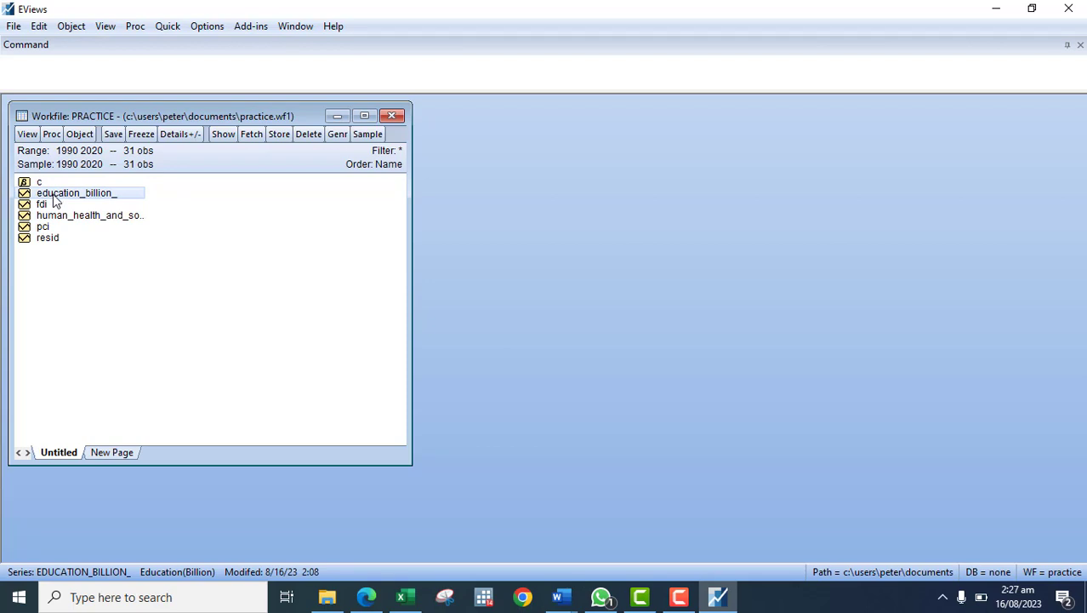
left_click(49, 206, "ctrl")
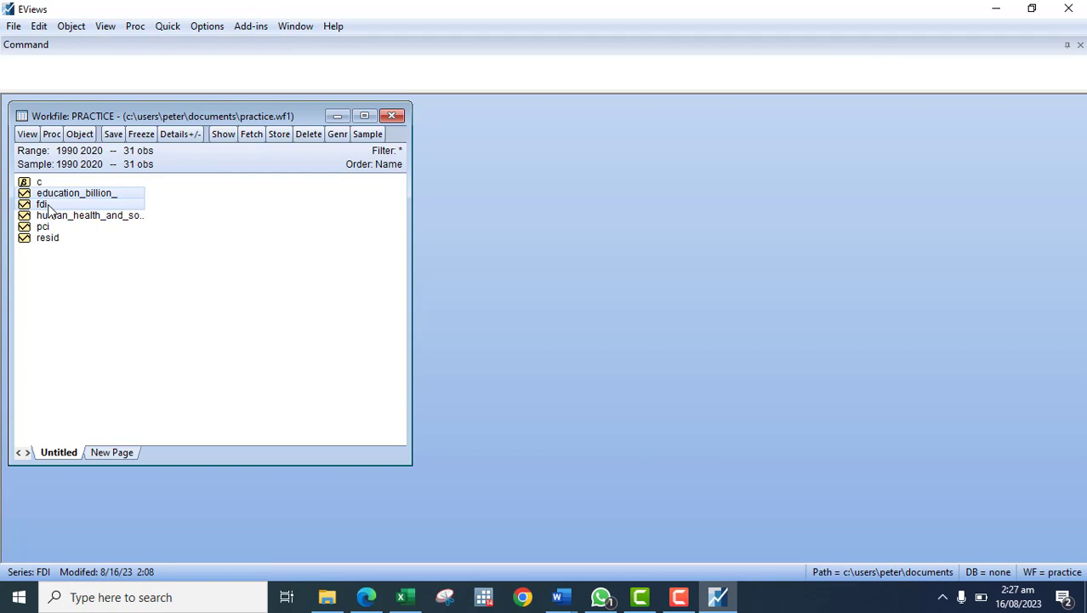
right_click(49, 208)
mouse_move(128, 216)
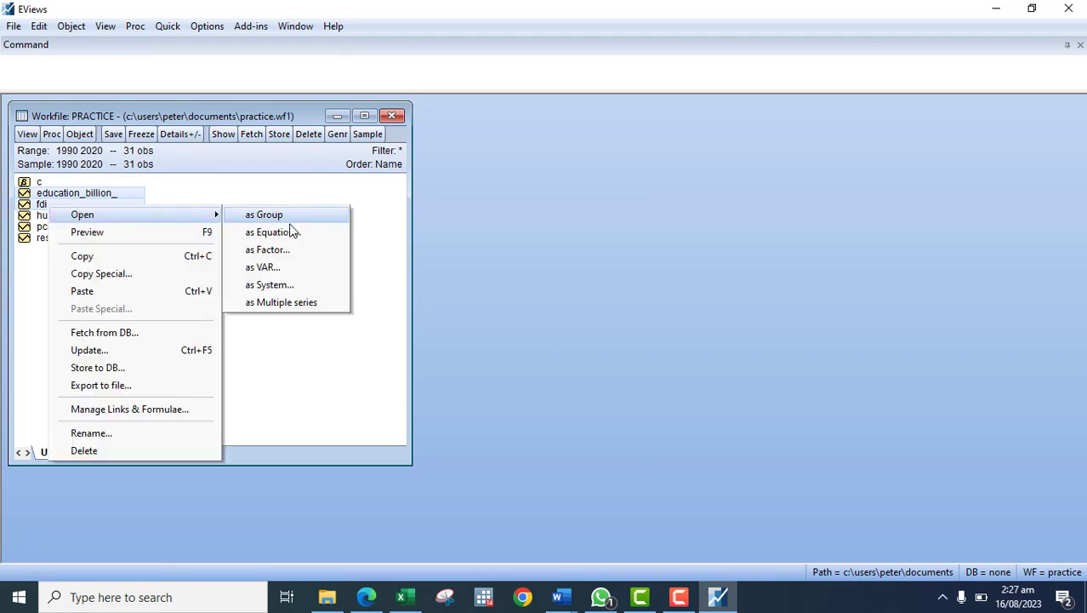
left_click(239, 190)
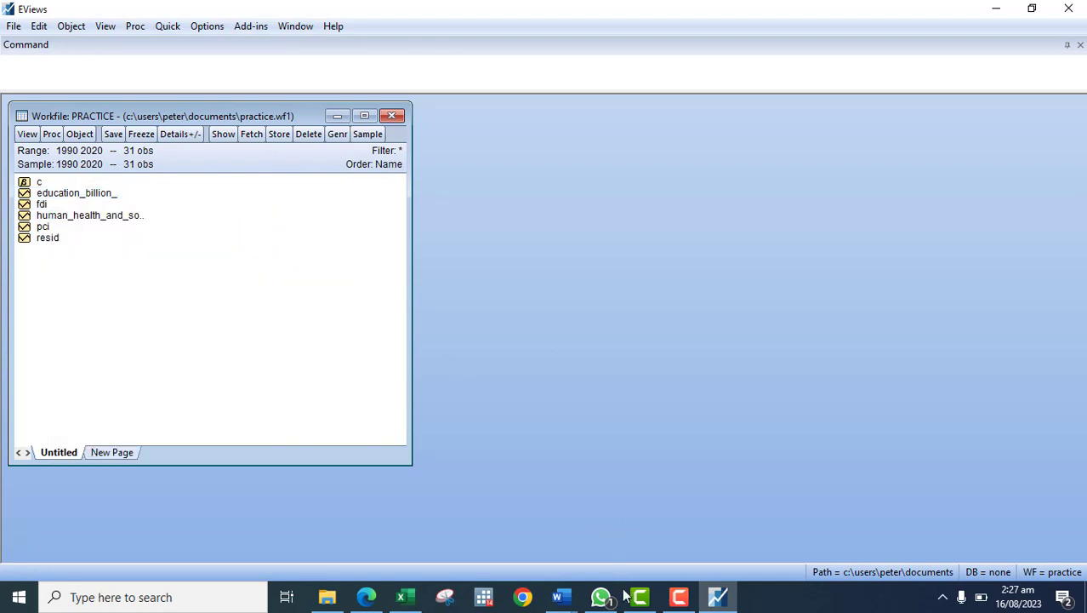
- Switch to the Book2 workbook in Excel to inspect the FDI(Billions) formula for 1990, and return to EViews
mouse_move(410, 602)
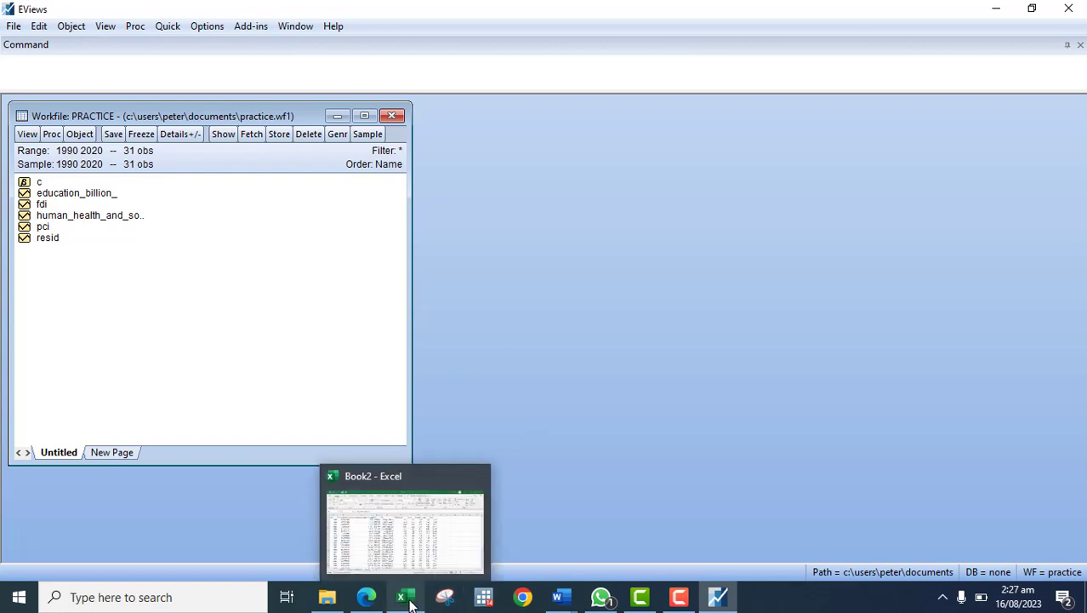
left_click(431, 532)
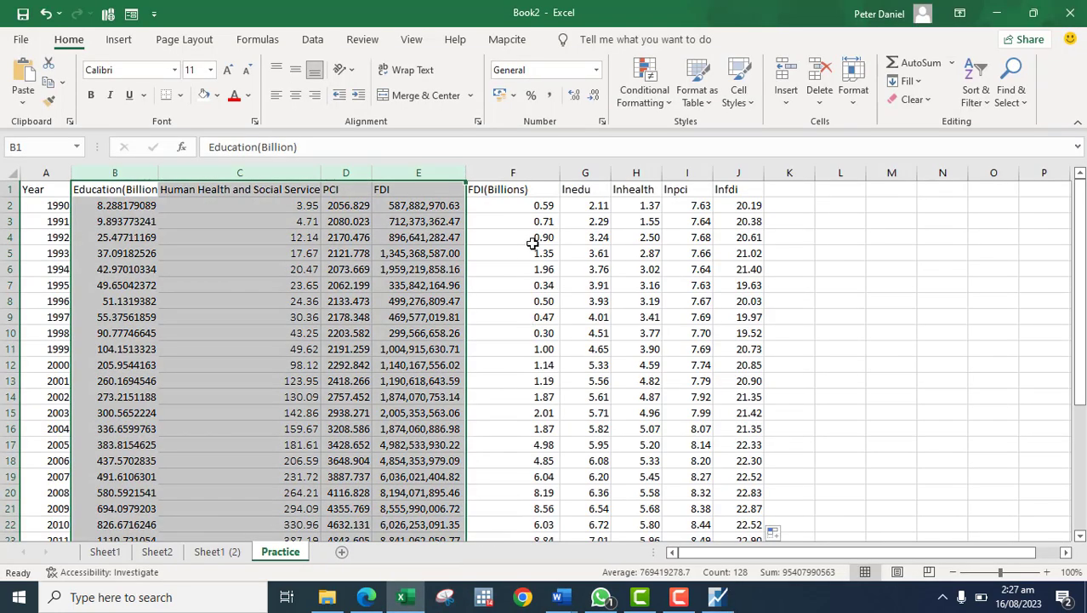
left_click(512, 235)
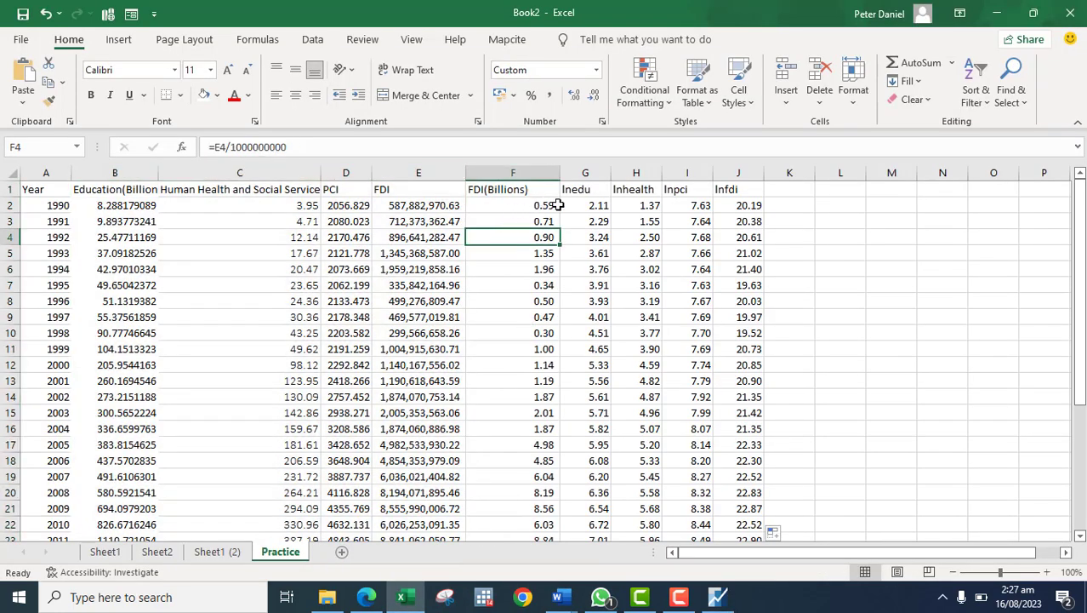
left_click(521, 204)
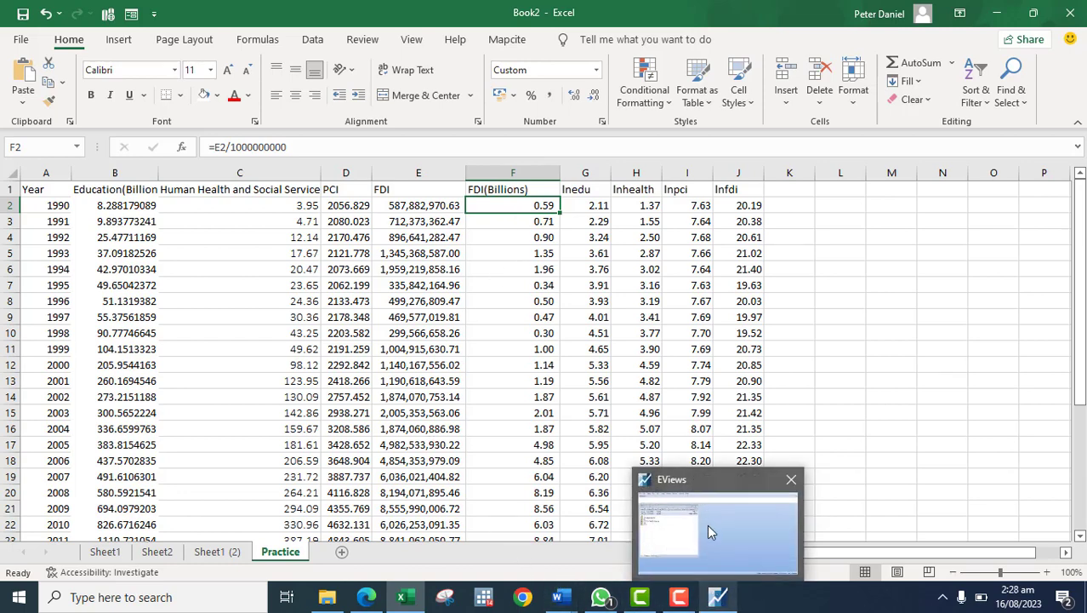
left_click(711, 521)
left_click(712, 522)
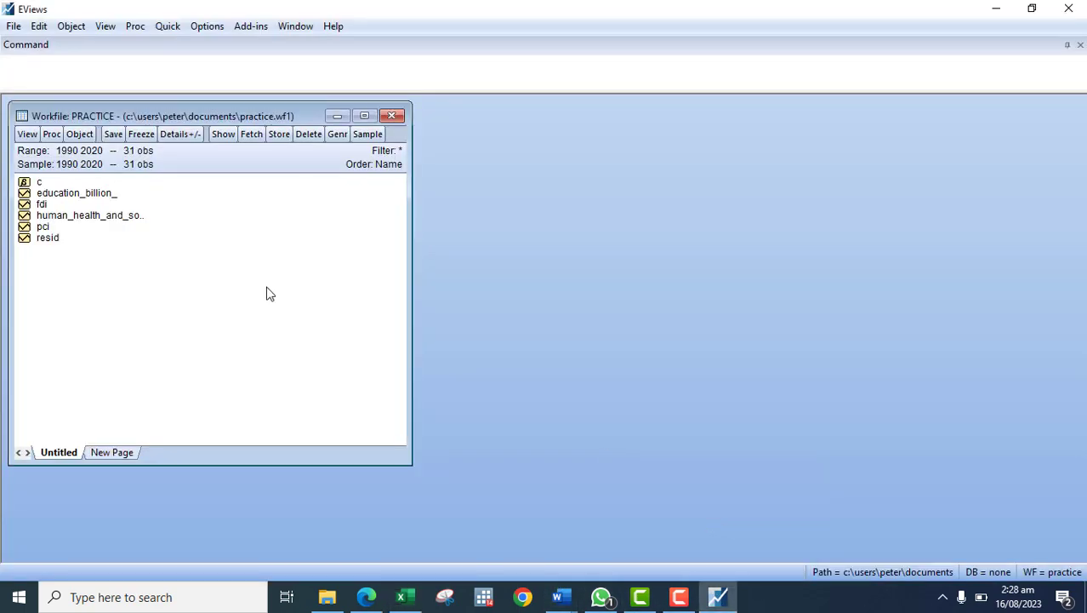
- Open education_billion_ and fdi together as an equation, and review the available estimation methods for the 1990 2020 sample
right_click(56, 202)
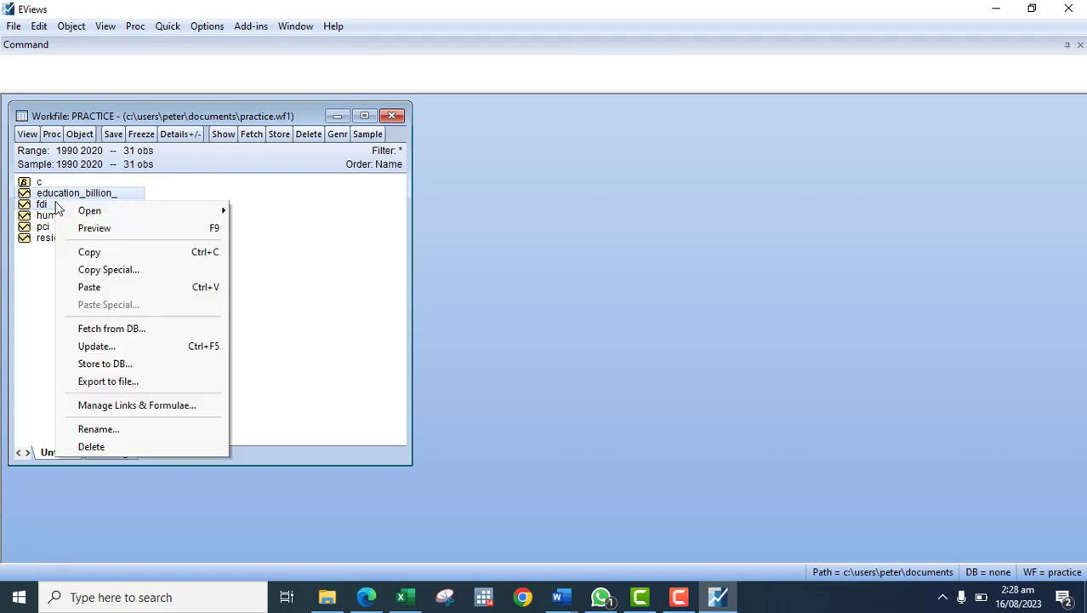
mouse_move(163, 215)
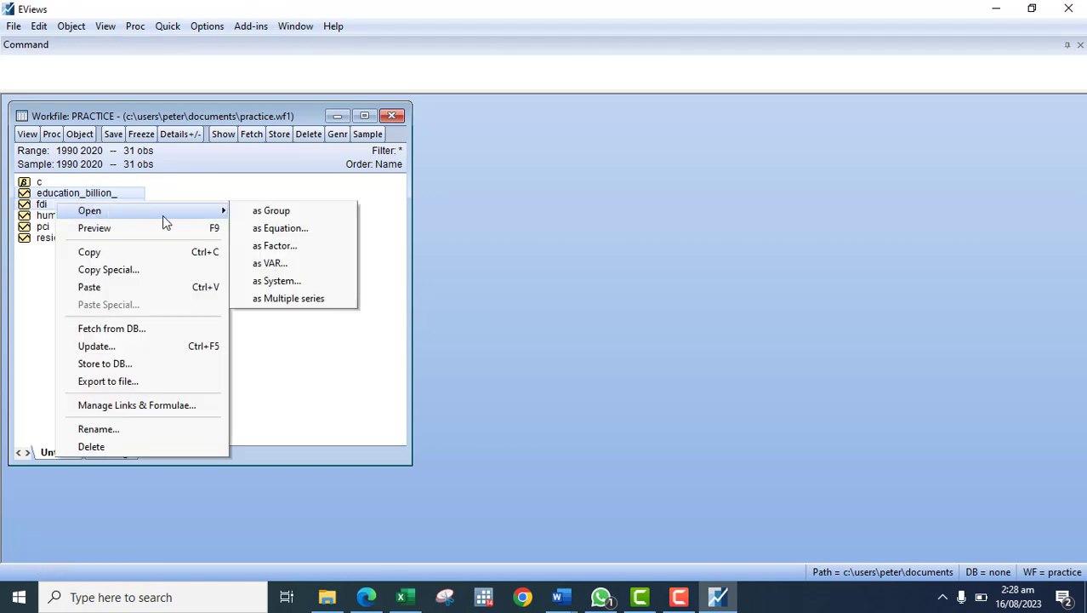
left_click(289, 230)
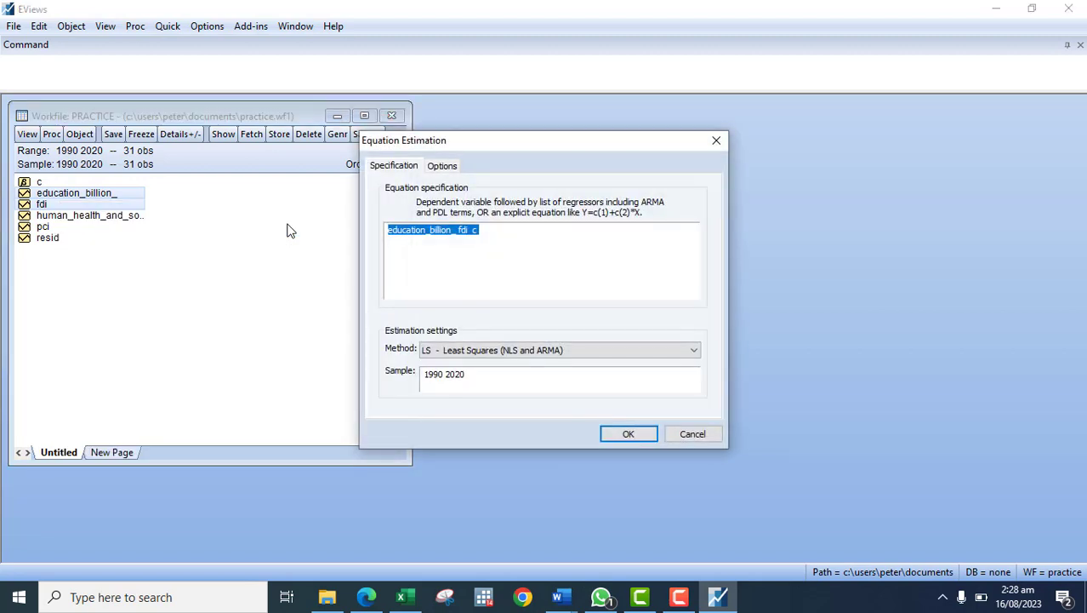
left_click(457, 267)
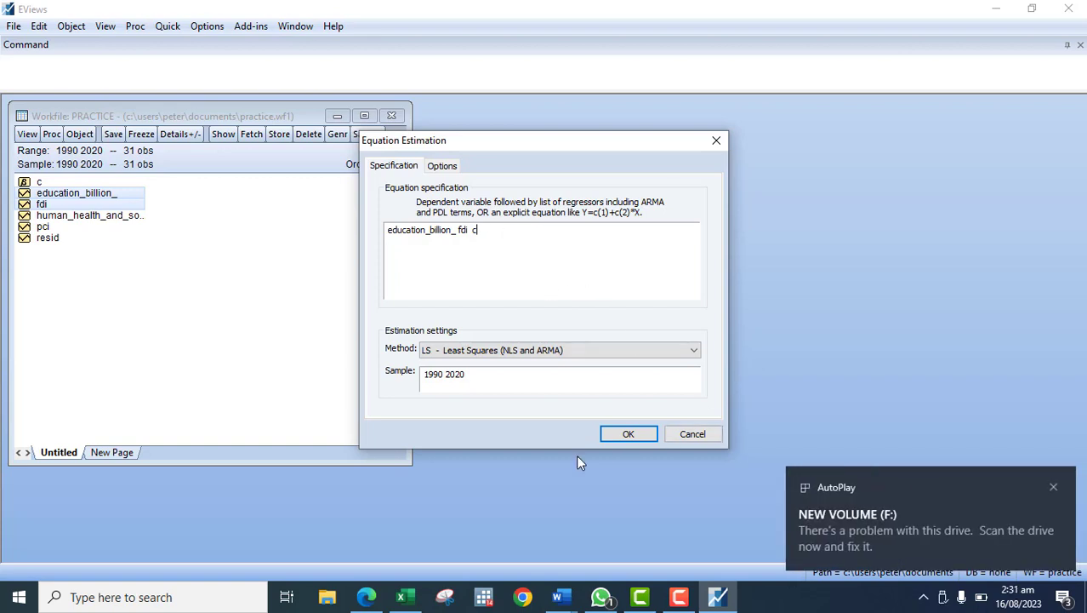
left_click(633, 350)
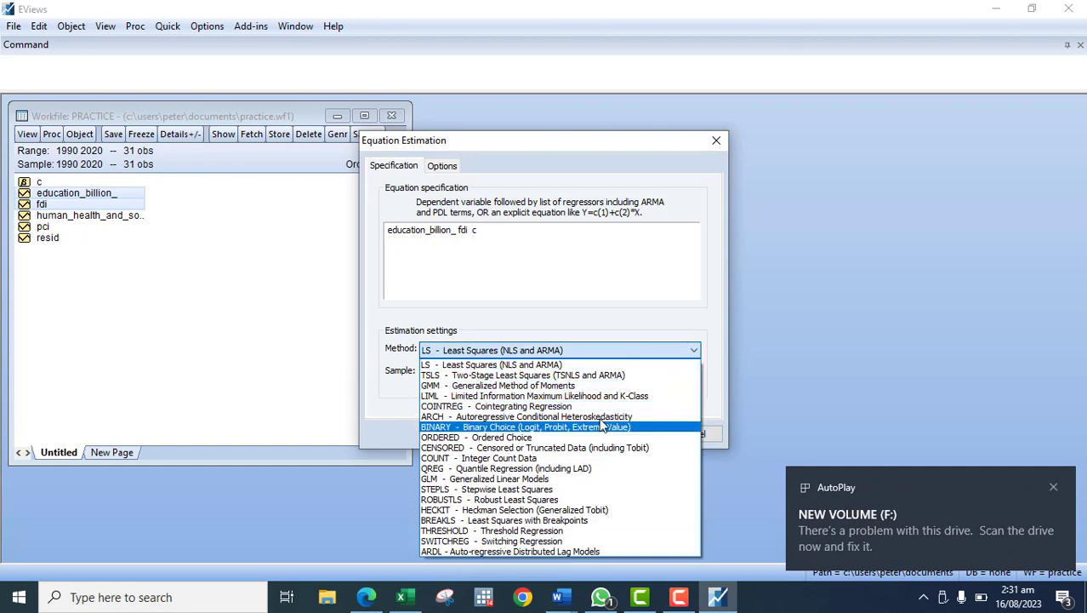
left_click(629, 348)
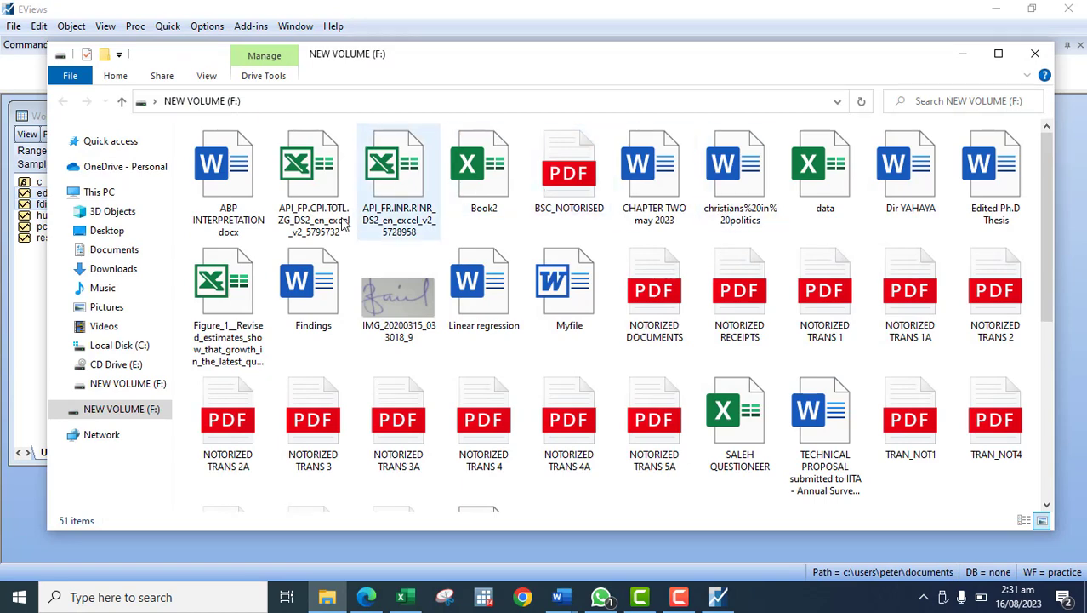
- Open the inflation workbook API_FP.CPI.TOTL.ZG_DS2_en_excel_v2_5795732 from NEW VOLUME (F:) in Excel
double_click(299, 228)
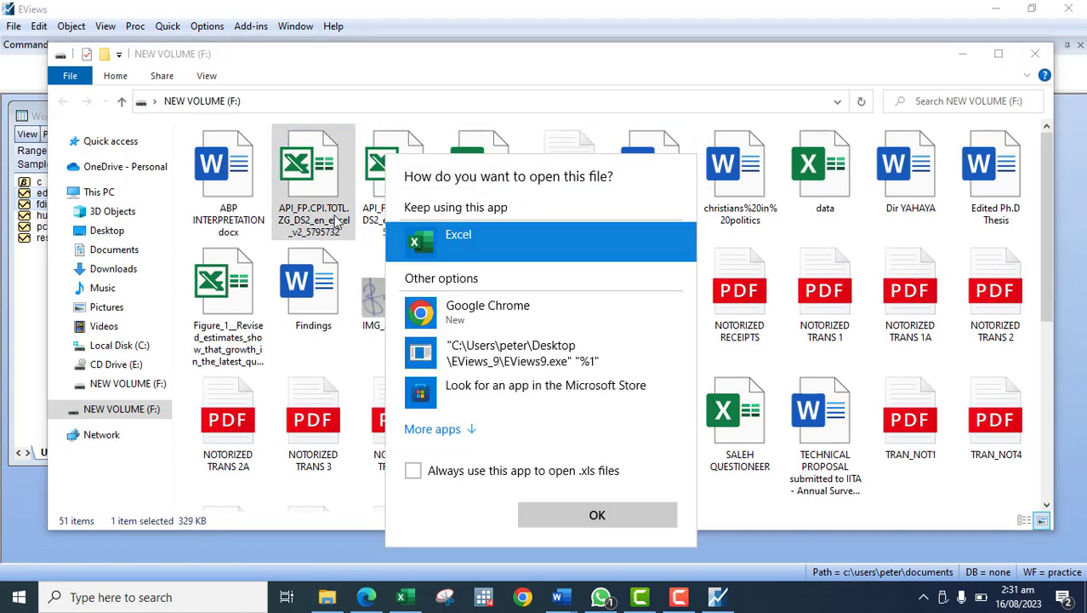
left_click(557, 524)
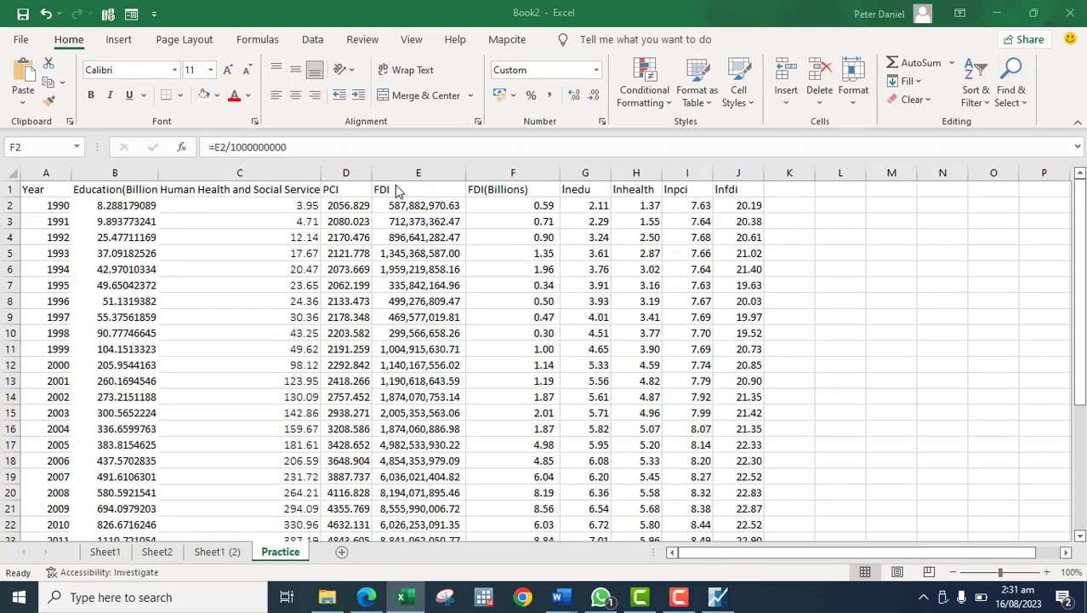
double_click(395, 191)
left_click(456, 251)
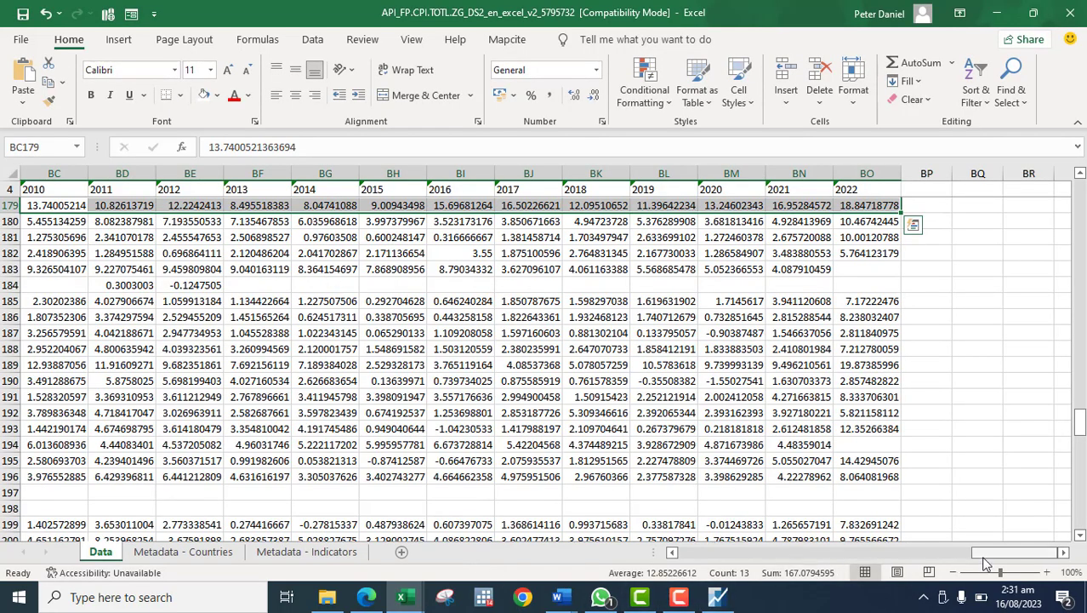
- Locate Nigeria's row in the inflation data and make its 1990 value the active cell
left_click_drag(985, 559, 670, 559)
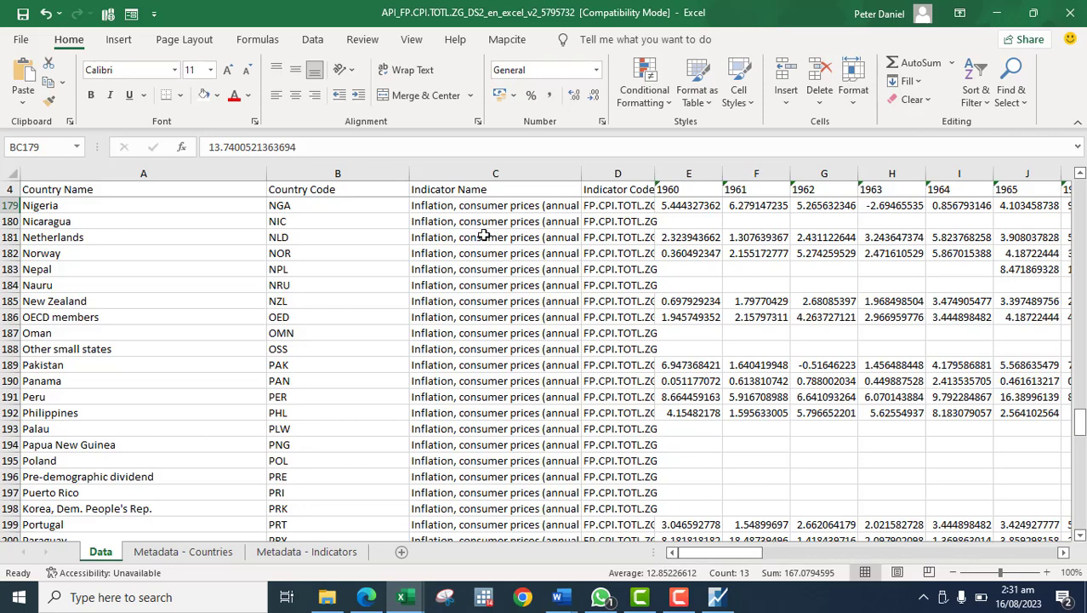
left_click(465, 208)
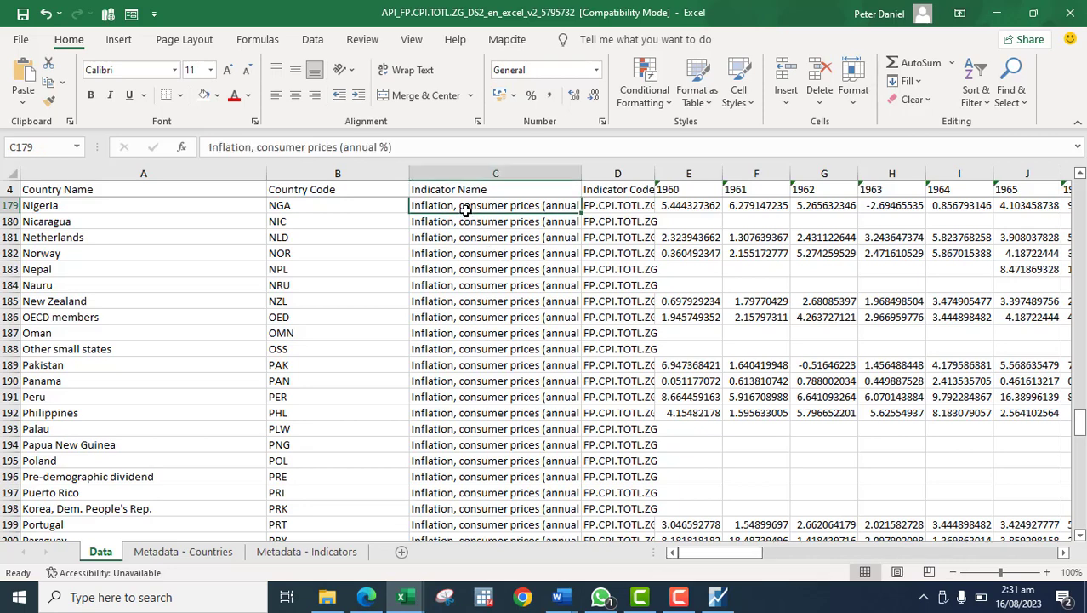
key("Right")
key("Right")
key("Right")
key("Right")
key("Right")
key("Right")
key("Right")
key("Right")
key("Right")
key("Right")
key("Right")
key("Right")
key("Right")
key("Right")
key("Right")
key("Right")
key("Right")
key("Right")
key("Right")
key("Right")
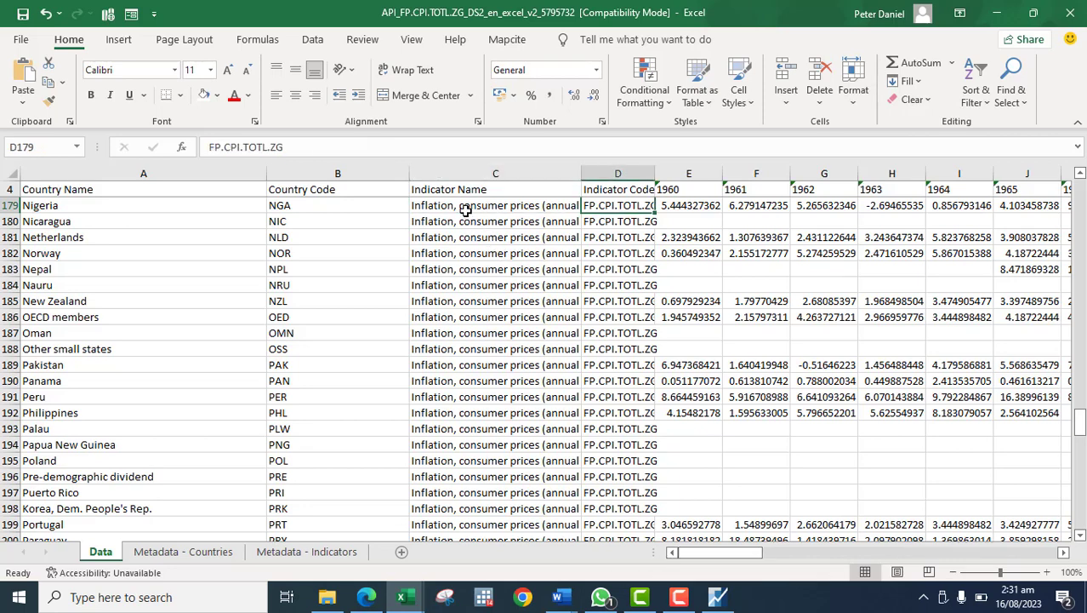
key("Right")
key("Right")
key("Right")
key("Right")
key("Right")
key("Right")
key("Right")
key("Right")
key("Right")
key("Right")
key("Right")
key("Right")
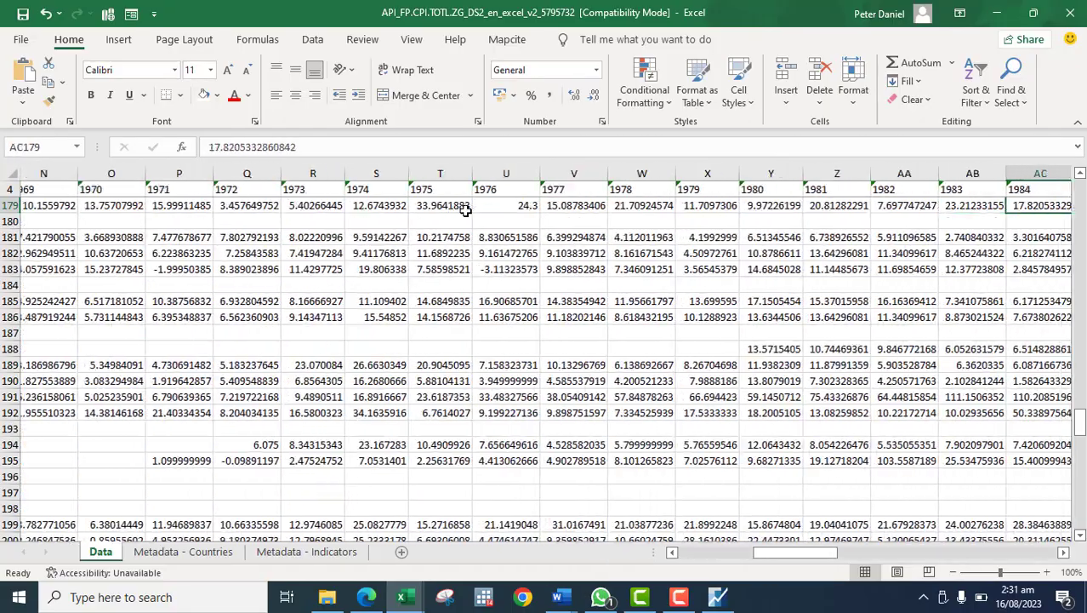
key("Right")
key("Right")
key("Right")
key("Right")
key("Right")
key("Right")
key("Right")
key("Right")
key("Right")
key("Right")
key("Right")
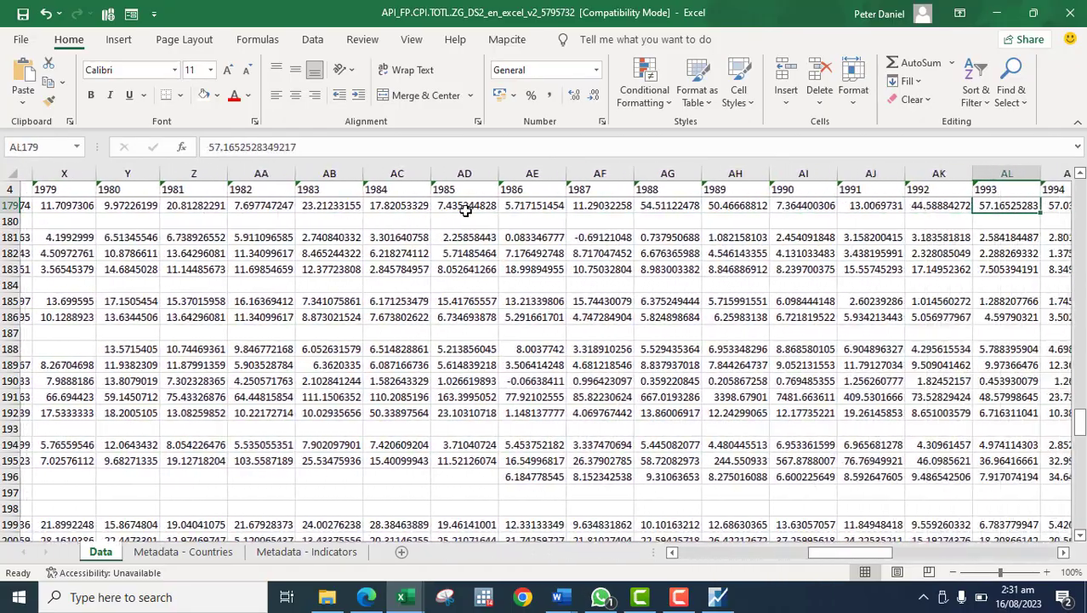
key("Right")
key("Right")
key("Right")
key("Right")
key("Right")
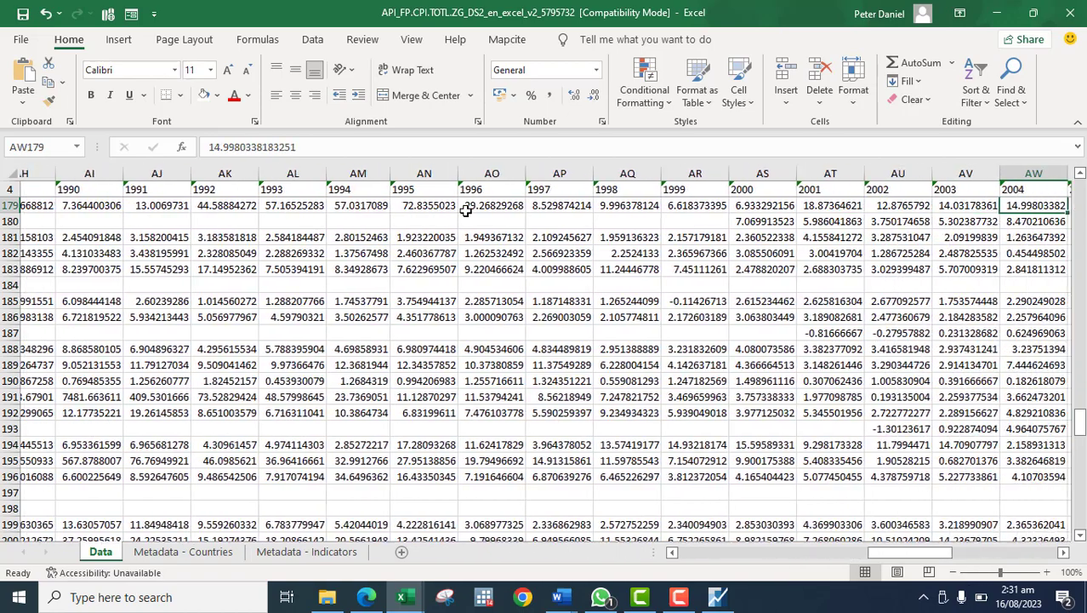
key("Left")
key("Left")
key("Left")
key("Left")
key("Left")
key("Left")
key("Left")
key("Left")
key("Left")
key("Left")
key("Left")
key("Left")
key("Left")
key("Left")
key("Left")
key("Left")
key("Left")
key("Left")
key("Left")
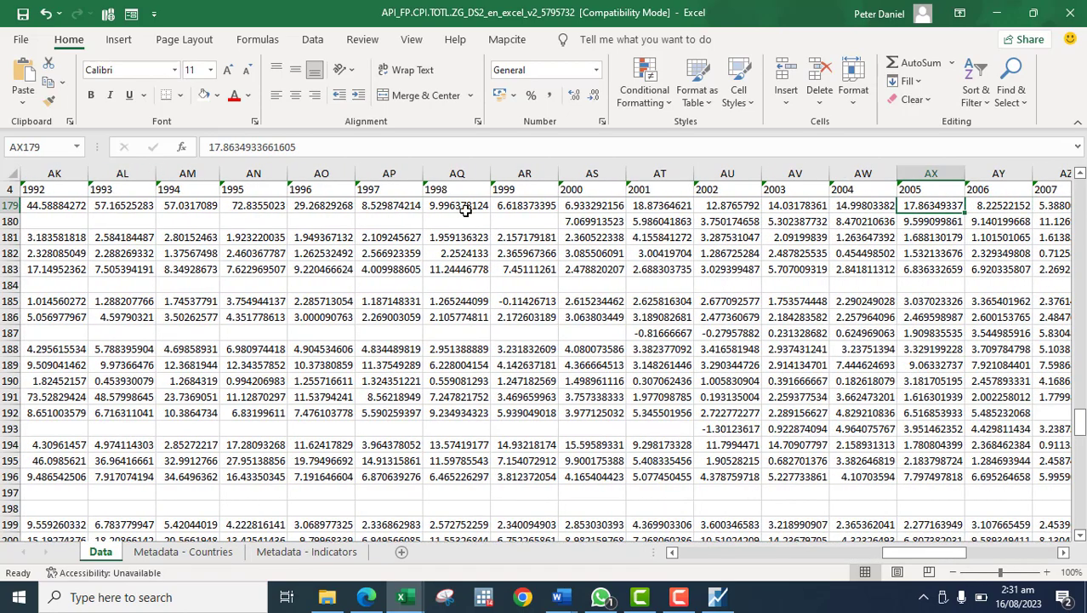
key("Left")
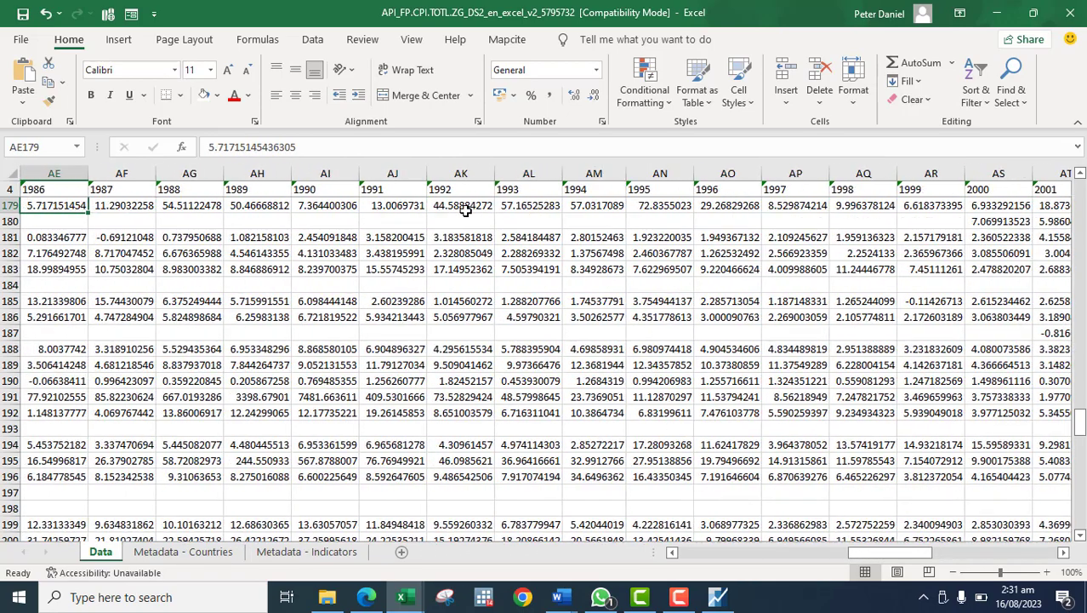
key("Right")
key("Right")
key("Right")
key("Right")
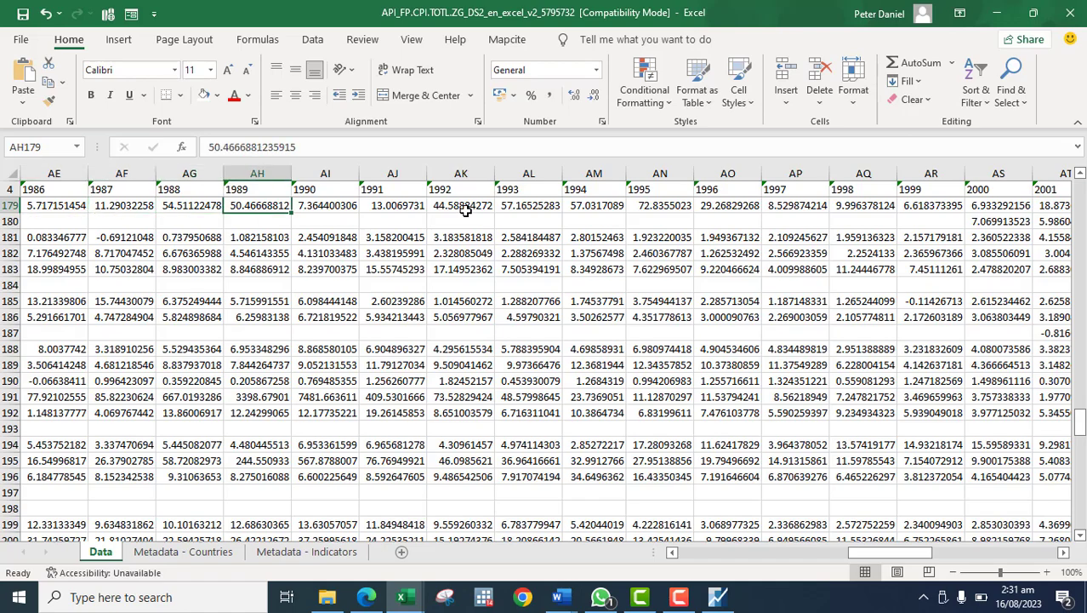
- Select Nigeria's annual inflation values from 1990 through 2020 and copy them
key("shift+Right")
key("shift+Right")
key("shift+Right")
key("shift+Right")
key("shift+Right")
key("shift+Right")
key("shift+Right")
key("shift+Right")
key("shift+Right")
key("shift+Right")
key("shift+Right")
key("shift+Right")
key("shift+Right")
key("shift+Right")
key("shift+Right")
key("shift+Right")
key("shift+Right")
key("shift+Right")
key("shift+Right")
key("shift+Right")
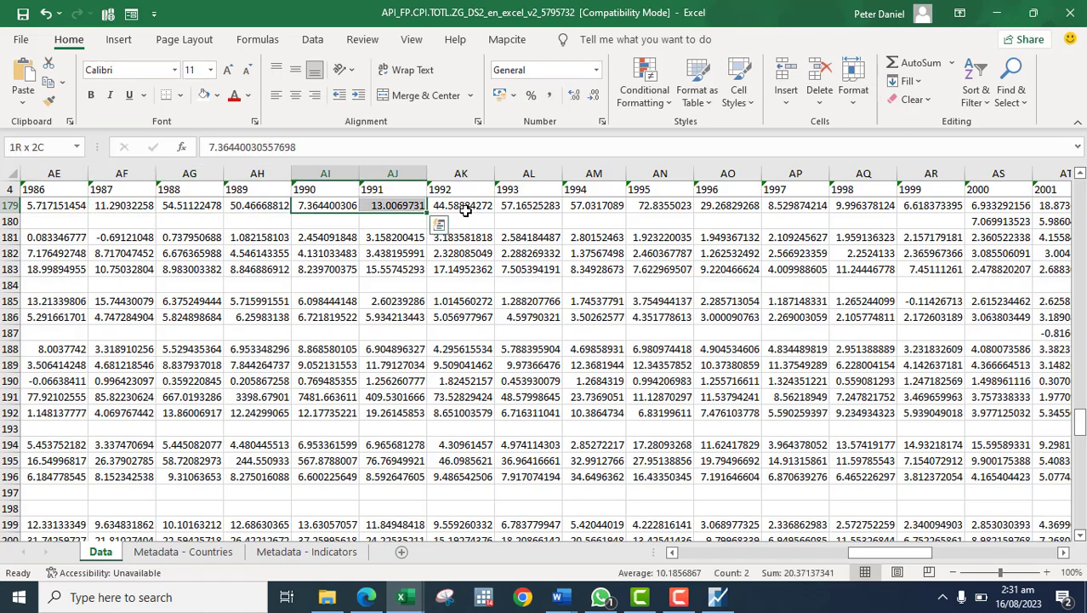
key("shift+Right")
key("shift+Right")
key("shift+Right")
key("shift+Right")
key("shift+Right")
key("shift+Right")
key("shift+Right")
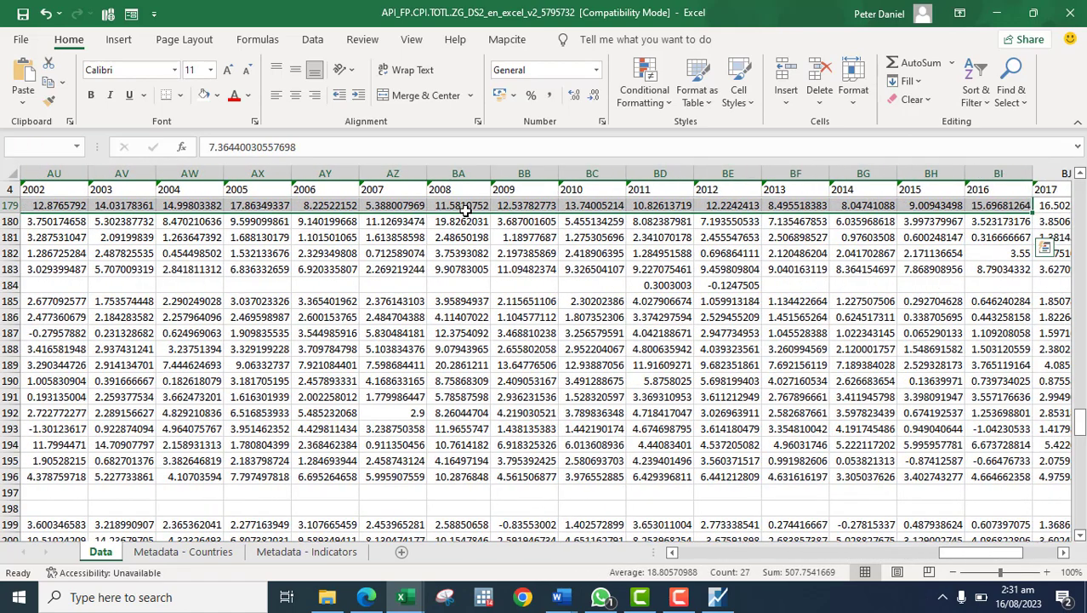
key("shift+Left")
key("shift+Left")
key("shift+Left")
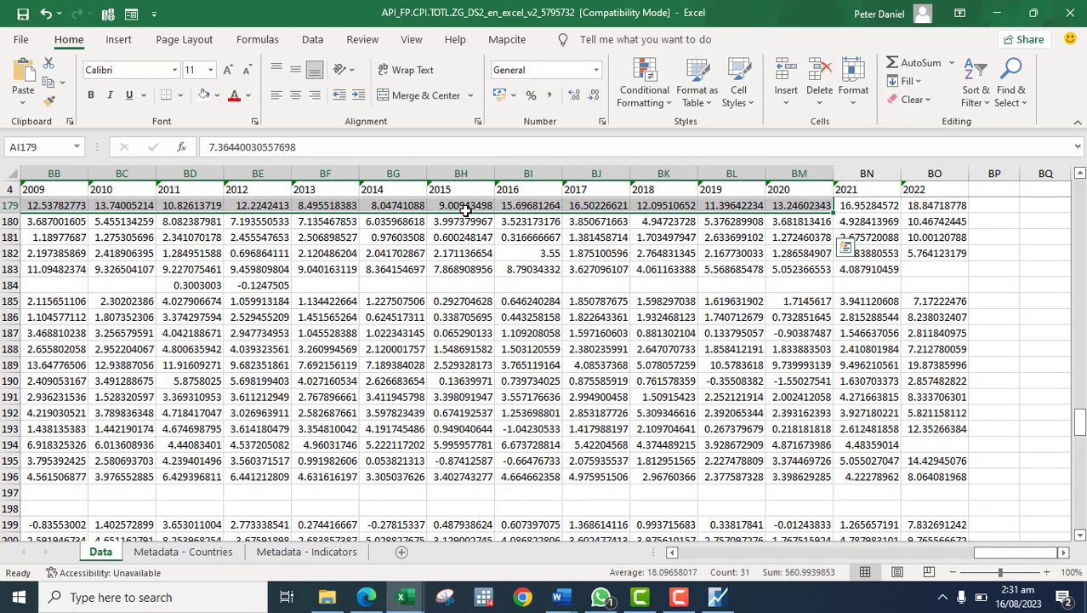
key("ctrl+c")
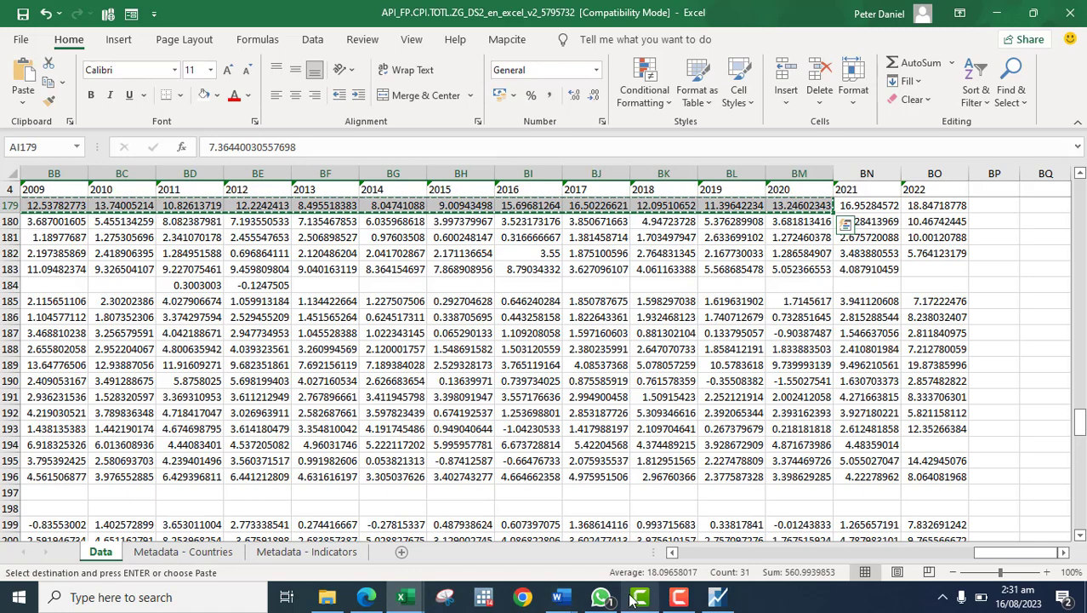
- Switch to the Book2 workbook and select cell L2 on the Practice sheet as the destination for the copied inflation values
mouse_move(402, 597)
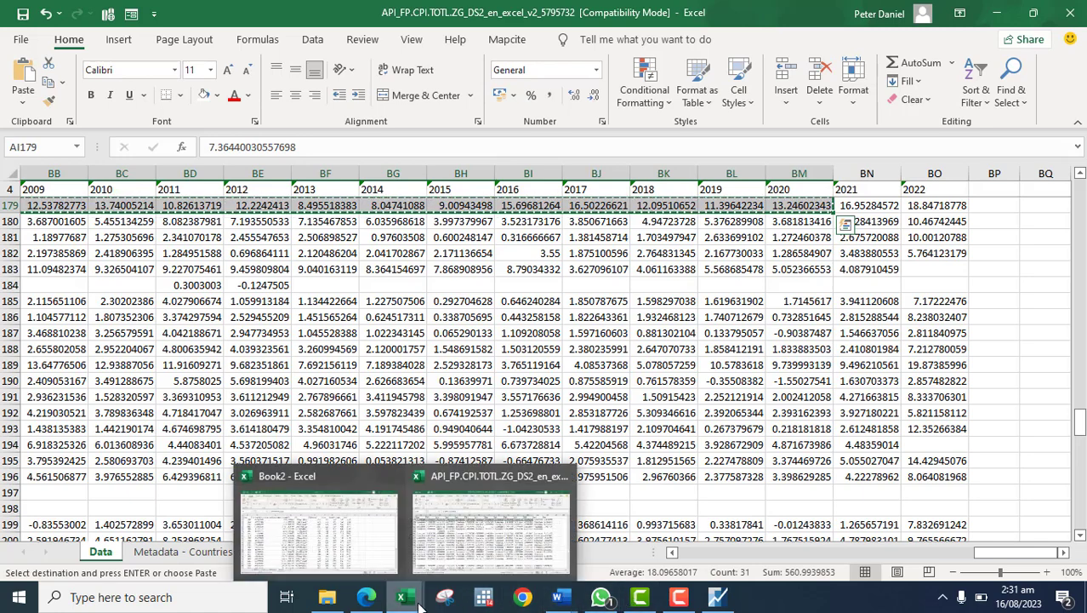
left_click(366, 538)
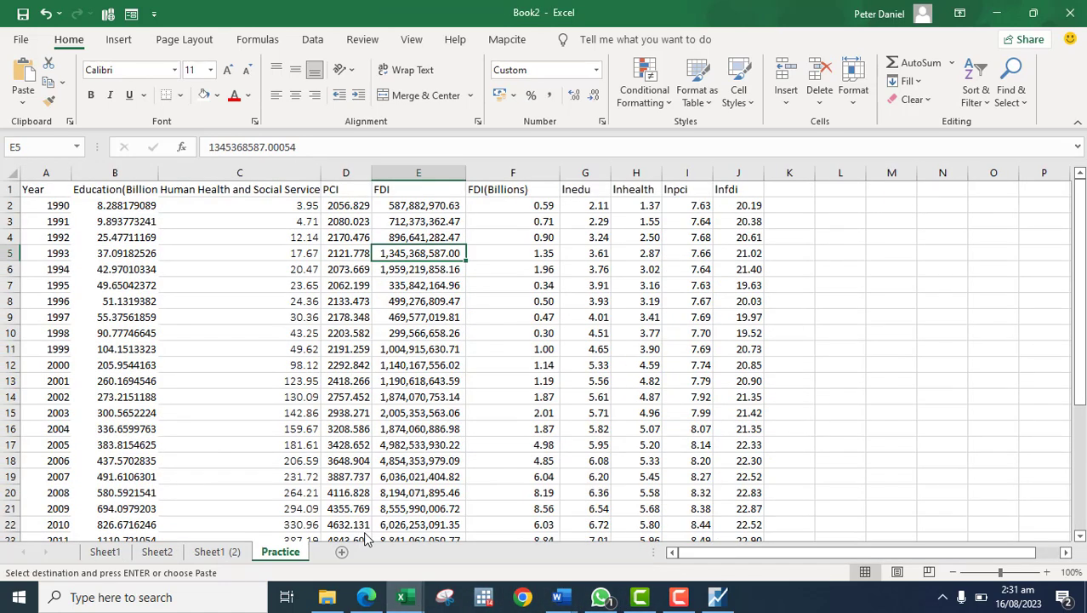
left_click(797, 205)
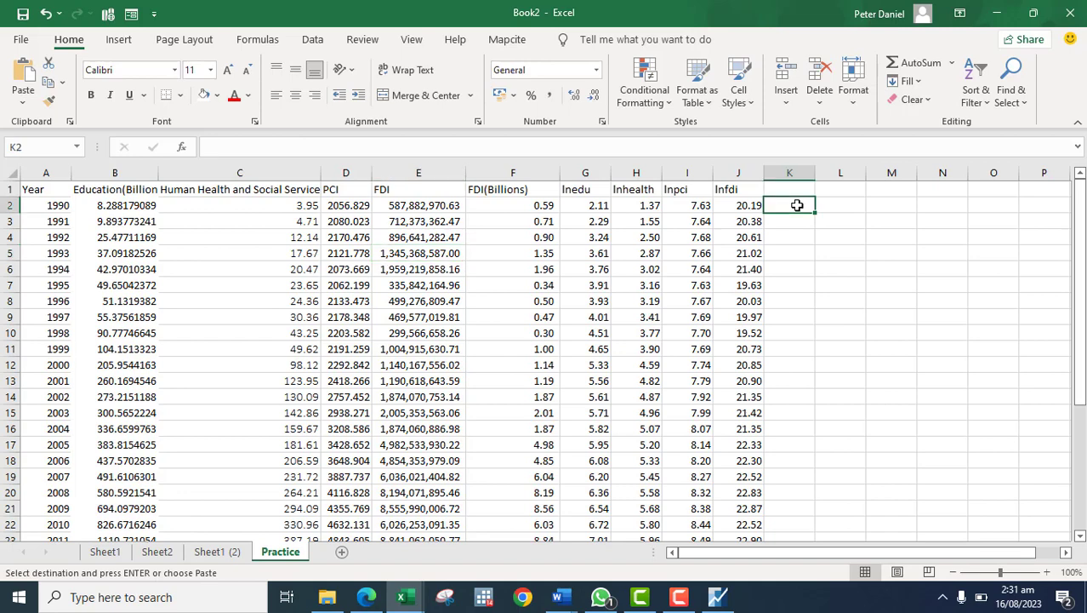
left_click(824, 205)
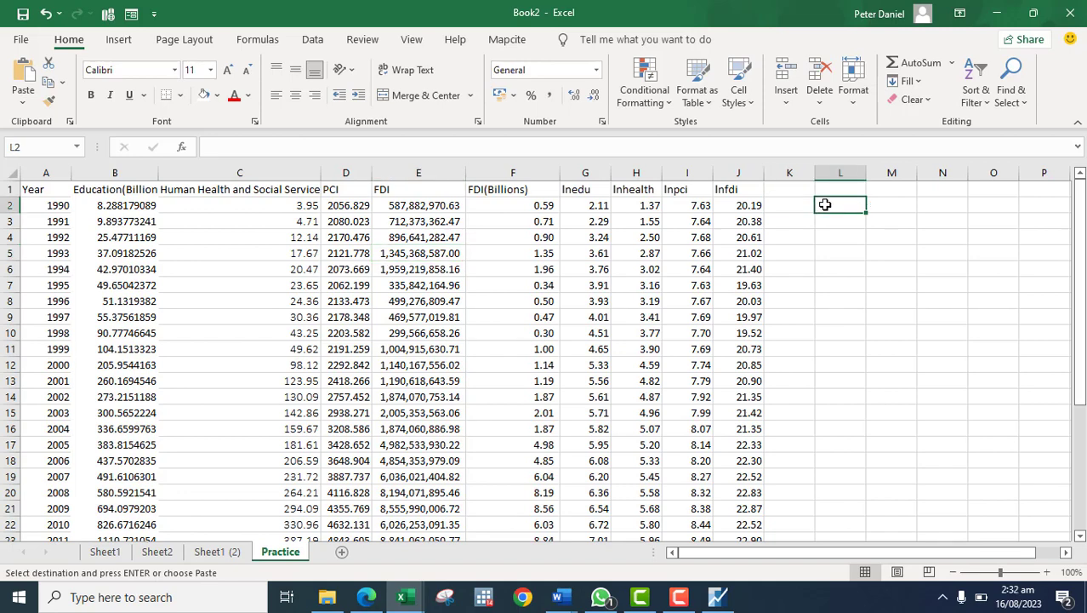
- Paste the copied data transposed down column L starting at L2 and head the column INF in L1
right_click(824, 204)
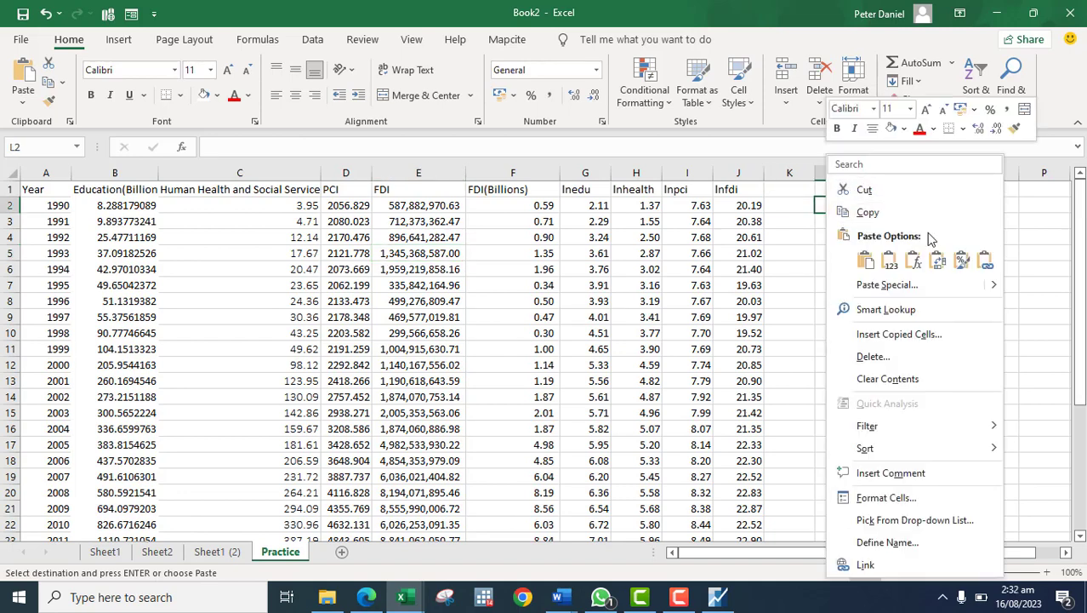
left_click(937, 260)
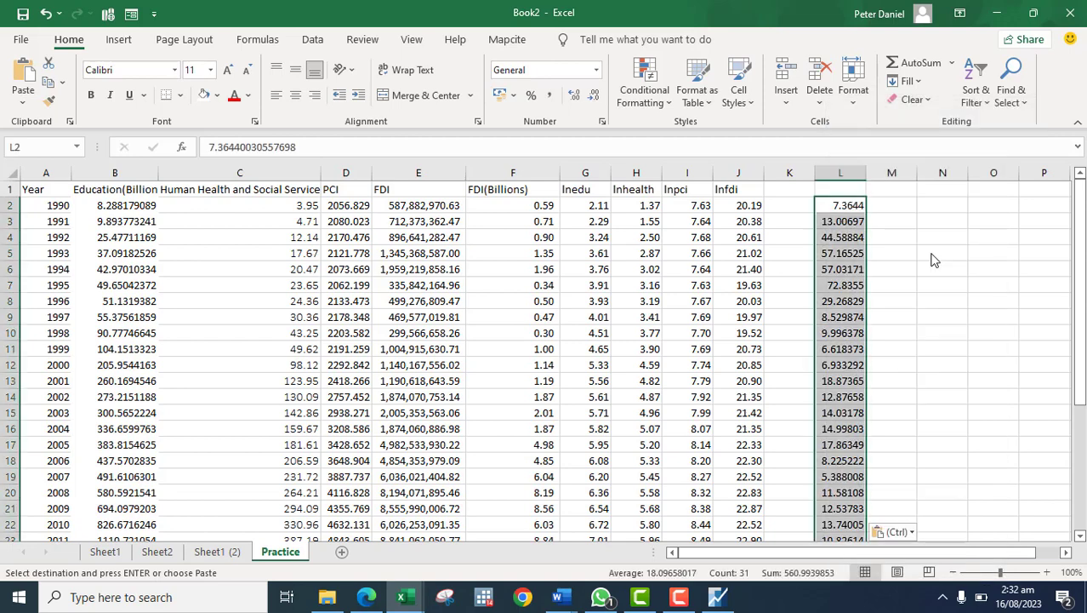
left_click(838, 191)
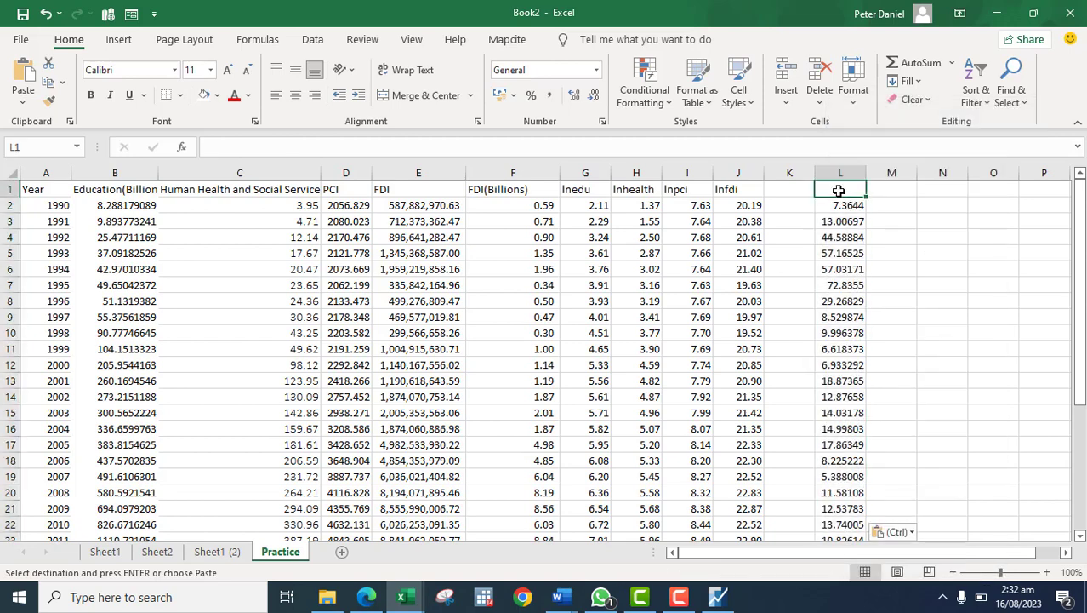
type("INF")
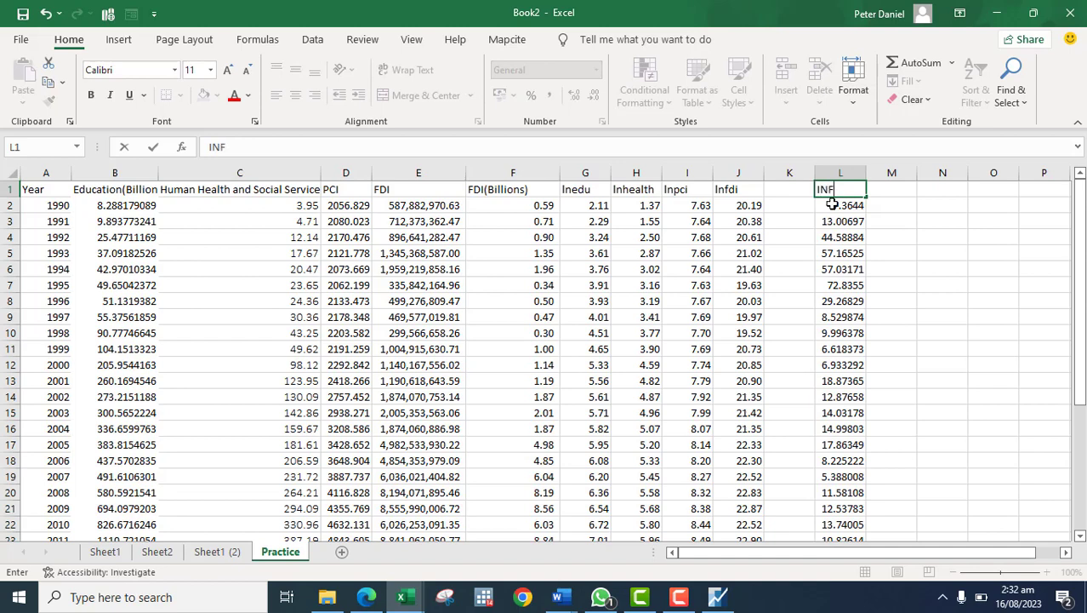
left_click(832, 206)
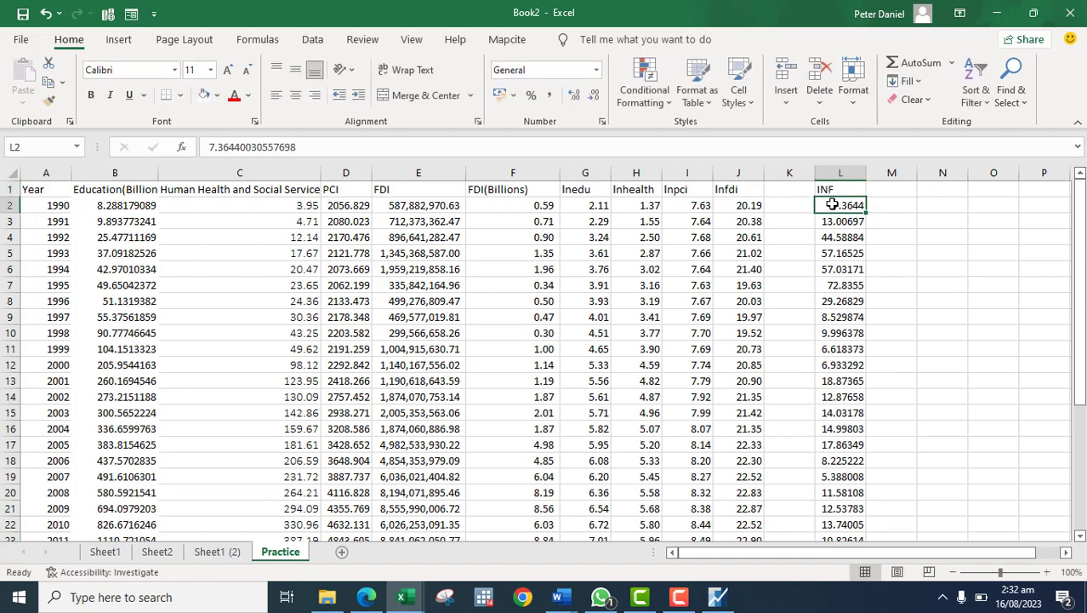
- Copy the INF column, header and all yearly values, from L1 to L32
left_click(833, 175)
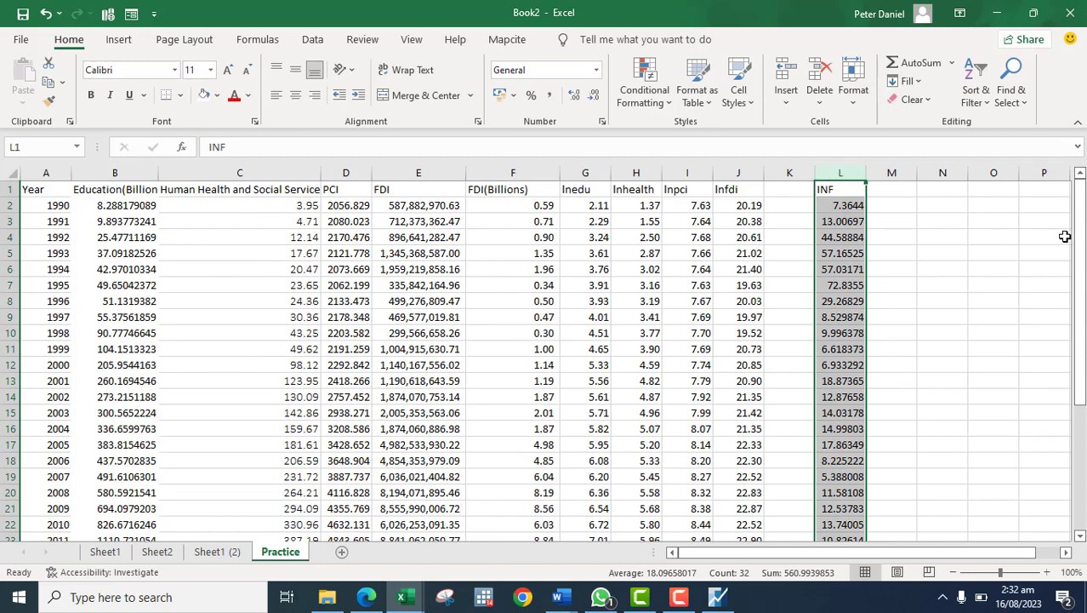
left_click_drag(1076, 242, 1082, 411)
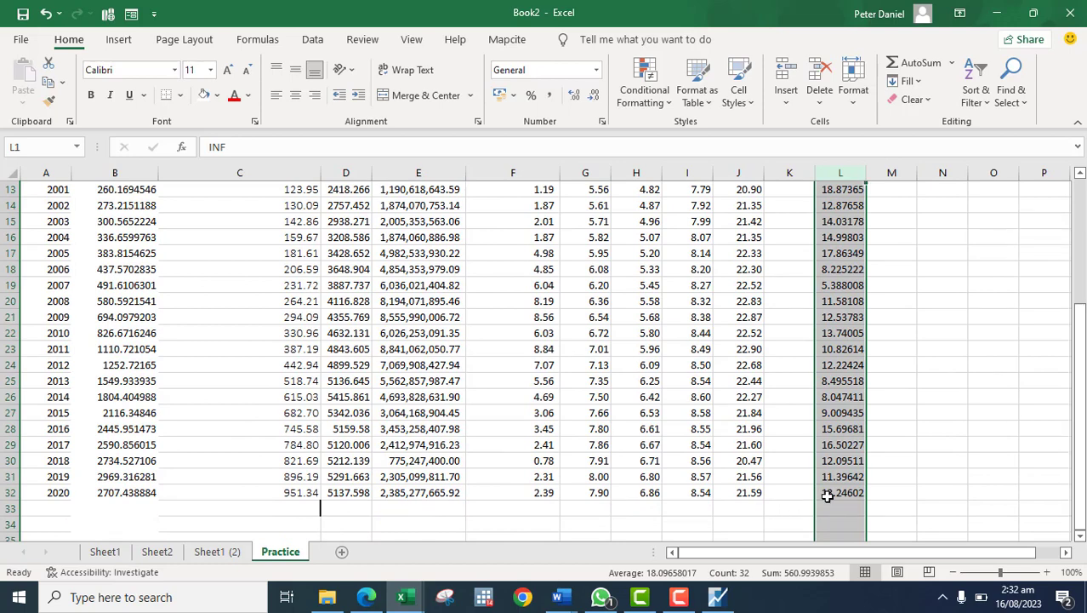
left_click(825, 505)
mouse_move(1081, 410)
left_mouse_down()
mouse_move(1081, 283)
mouse_move(1079, 407)
left_mouse_up()
left_click(836, 191)
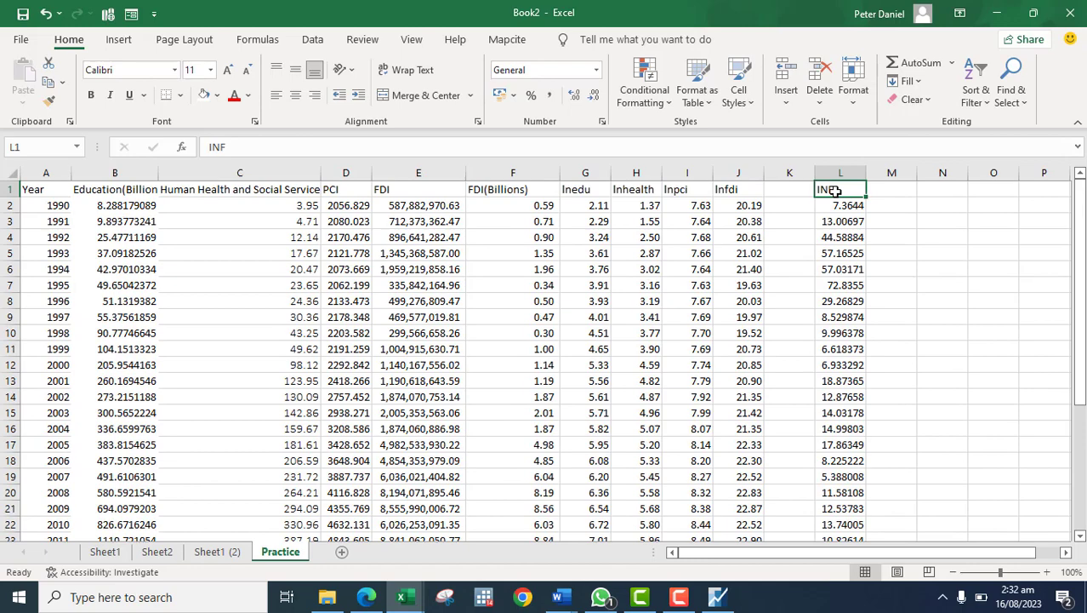
left_click_drag(836, 191, 842, 413)
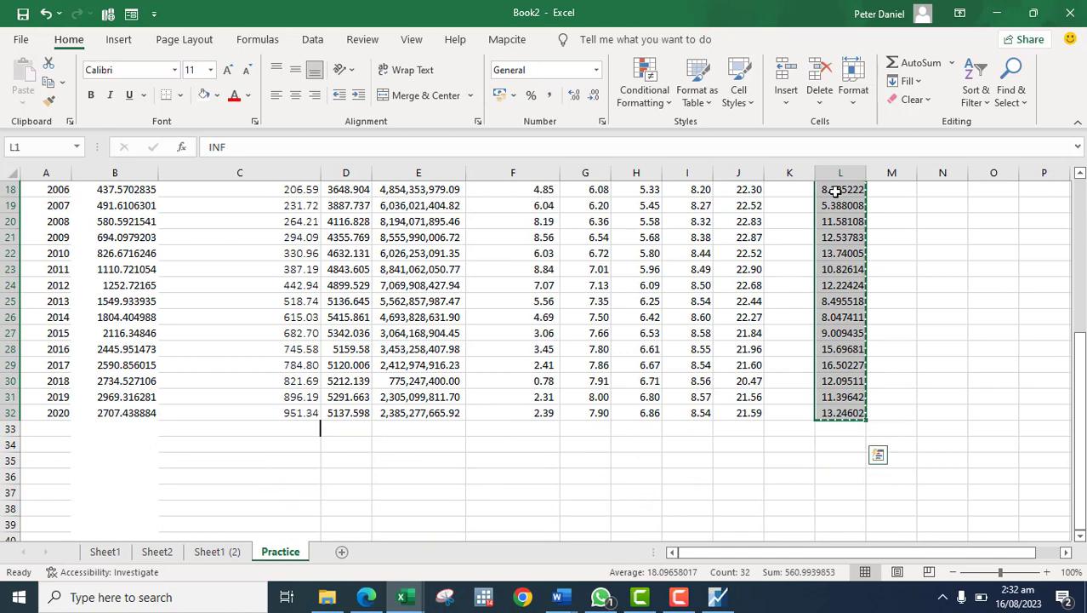
key("ctrl+c")
left_click_drag(1082, 359, 1082, 196)
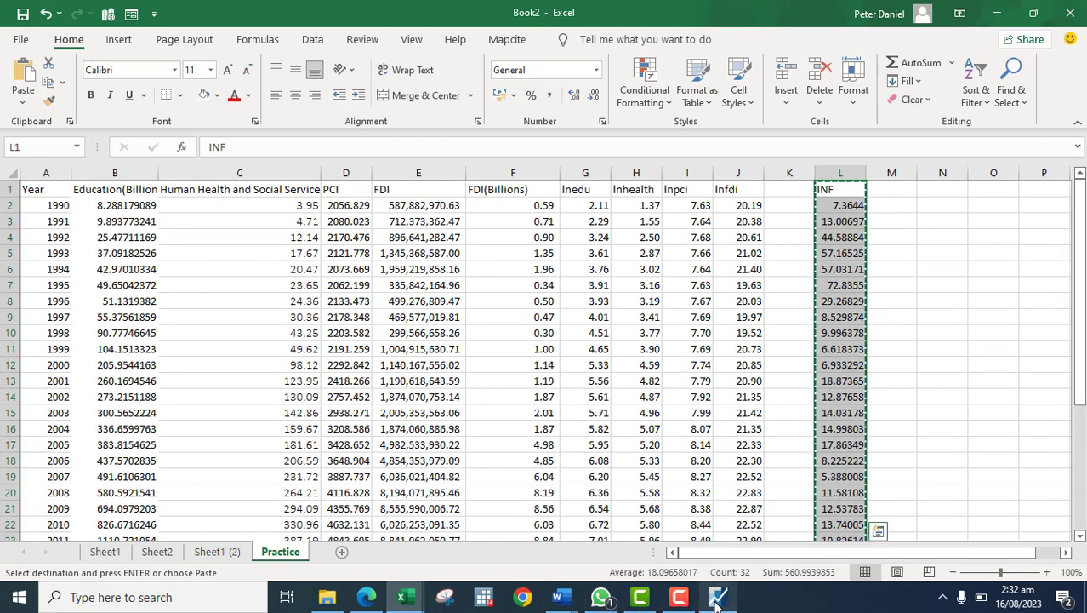
- Switch to EViews and dismiss the open Equation Estimation dialog without estimating
mouse_move(717, 601)
left_click(688, 516)
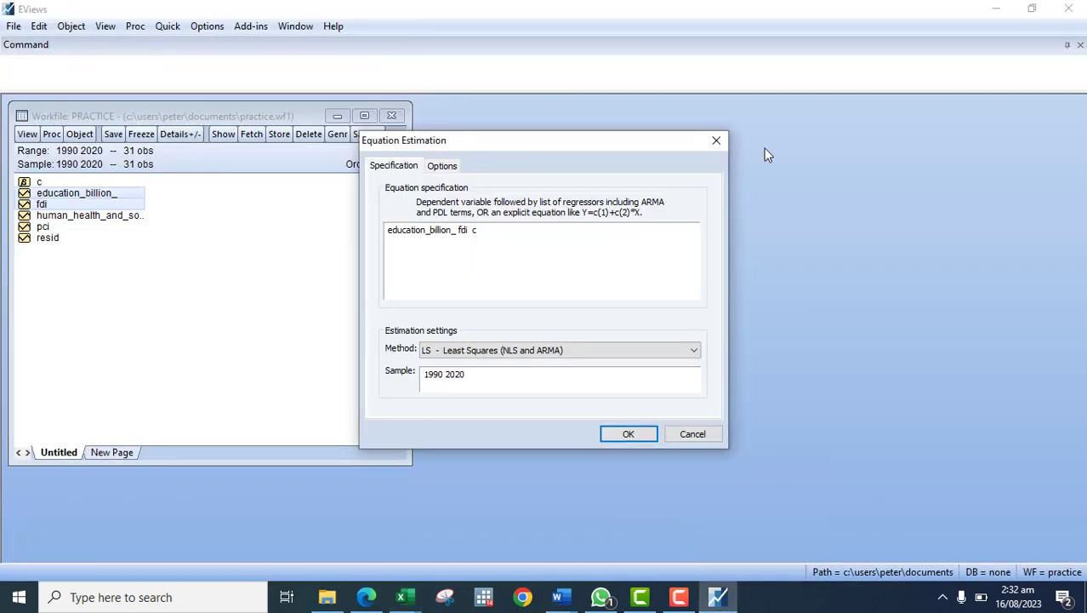
left_click(725, 142)
- Paste the copied INF data into the PRACTICE workfile as an annual series starting in 1990, without linking it to the external source
right_click(129, 253)
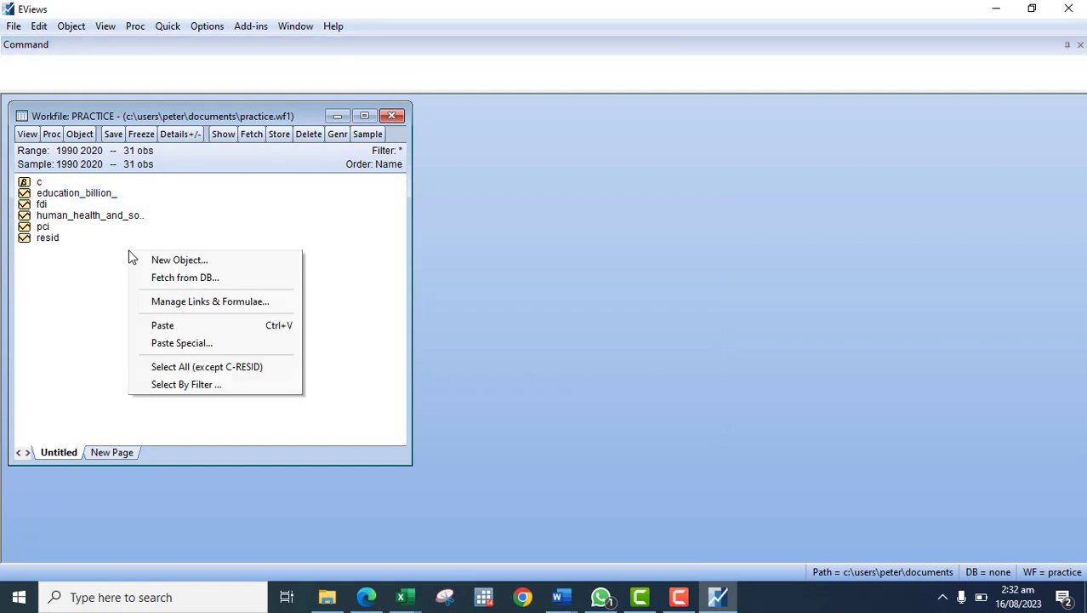
left_click(186, 325)
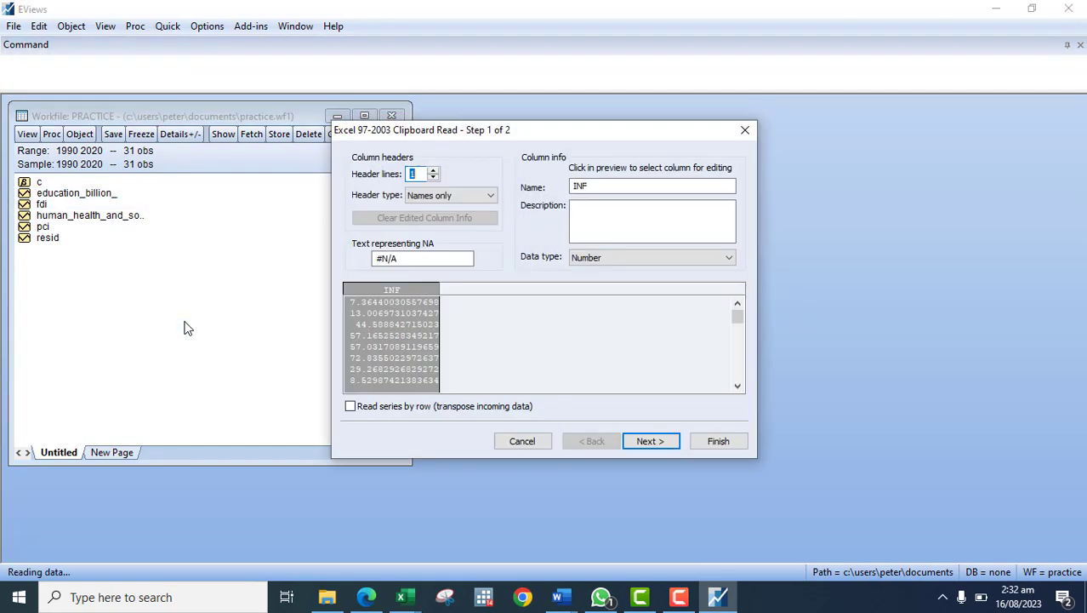
left_click(647, 444)
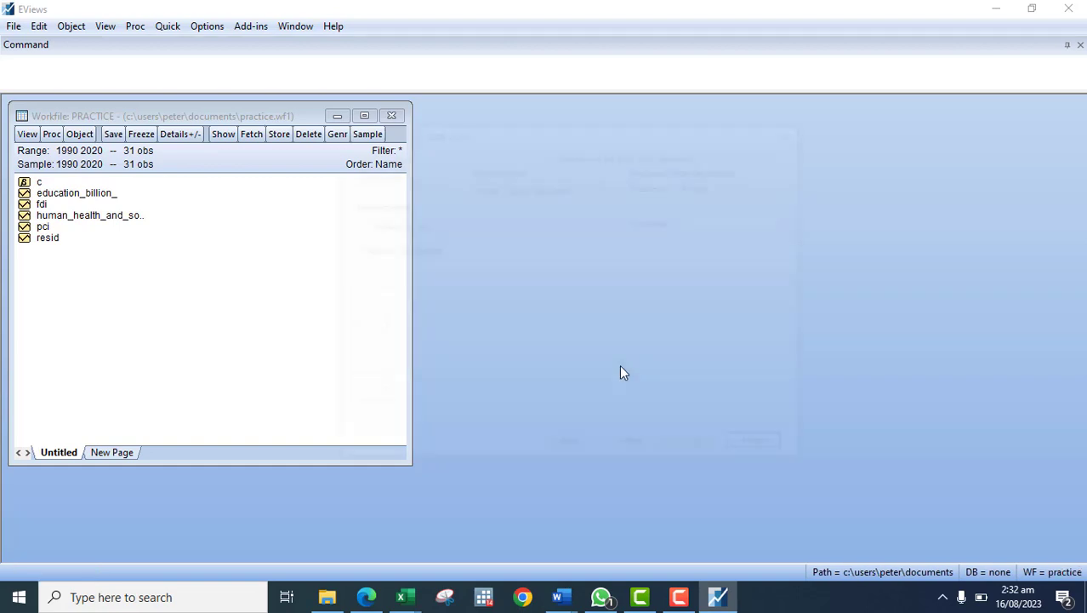
left_click(702, 223)
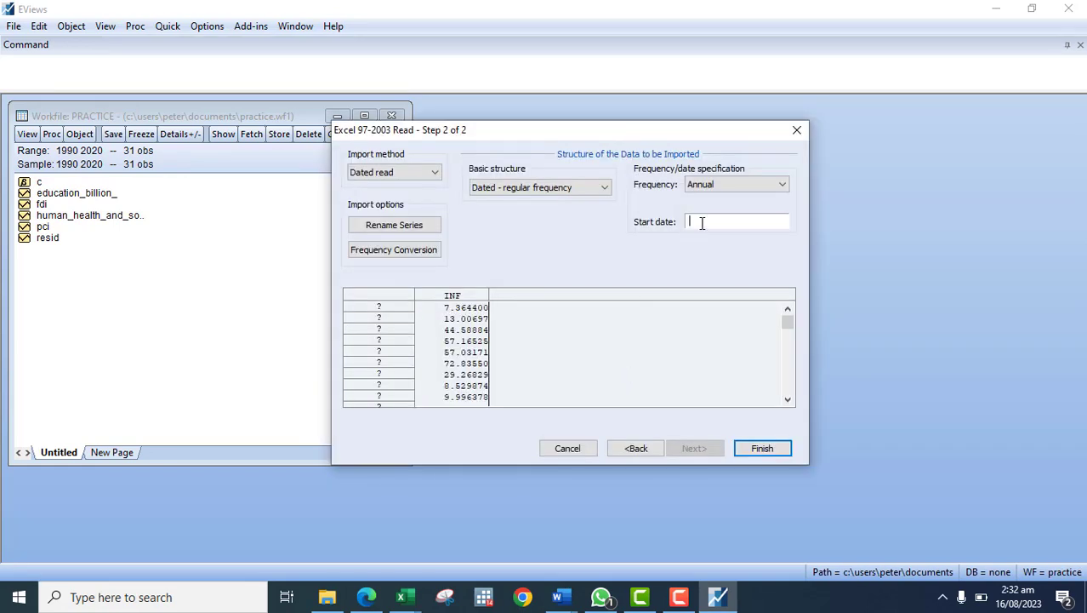
type("1990")
left_click(760, 450)
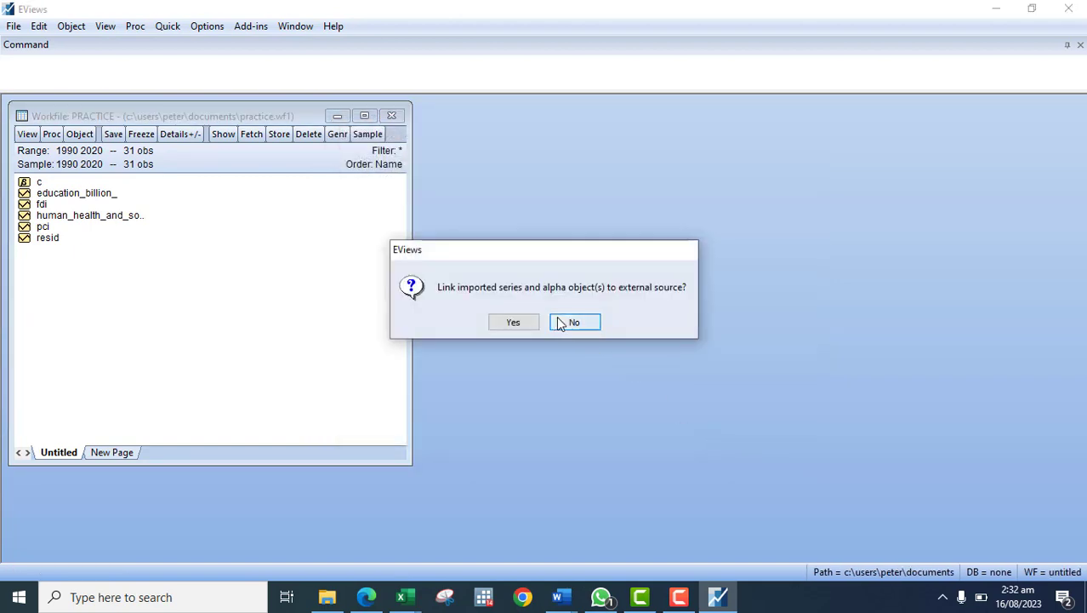
left_click(573, 322)
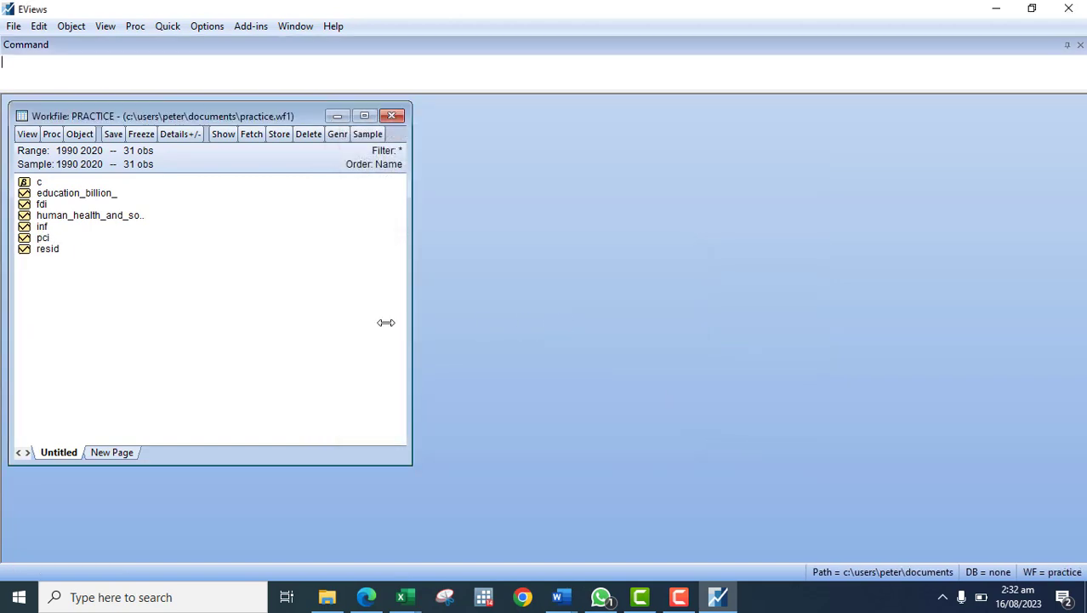
- Open education_billion_ and fdi together as an equation, with ARDL - Auto-regressive Distributed Lag Models as the estimation method
left_click(49, 198)
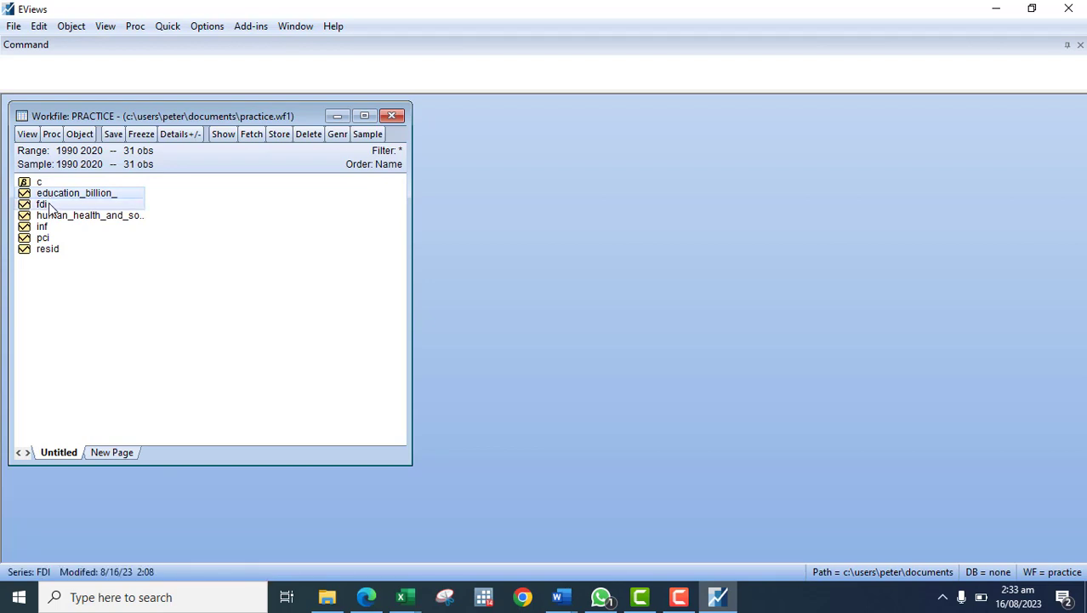
right_click(49, 207)
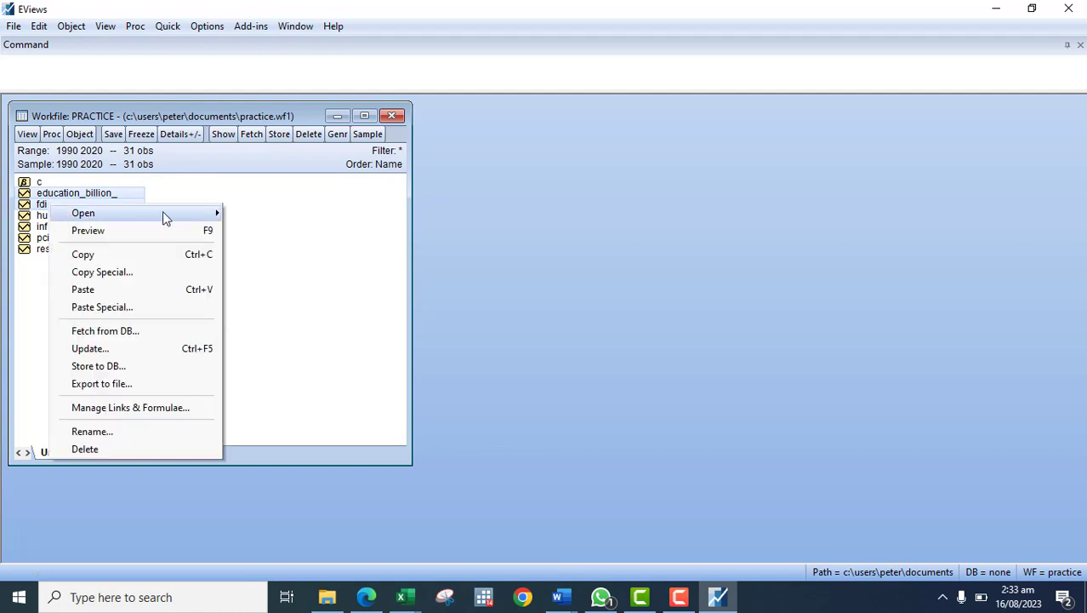
mouse_move(163, 213)
left_click(280, 231)
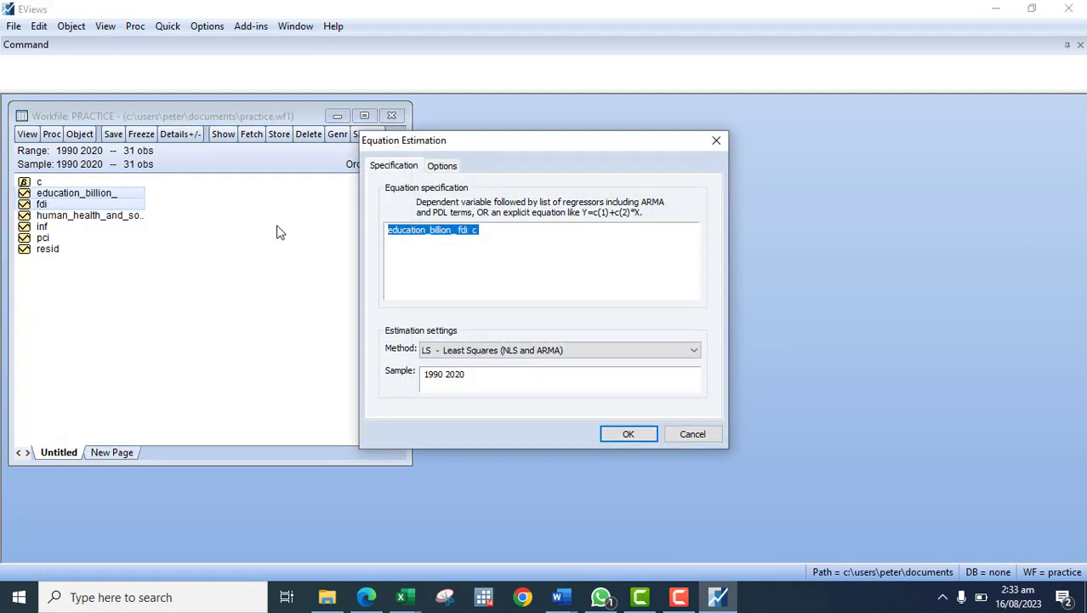
left_click(455, 247)
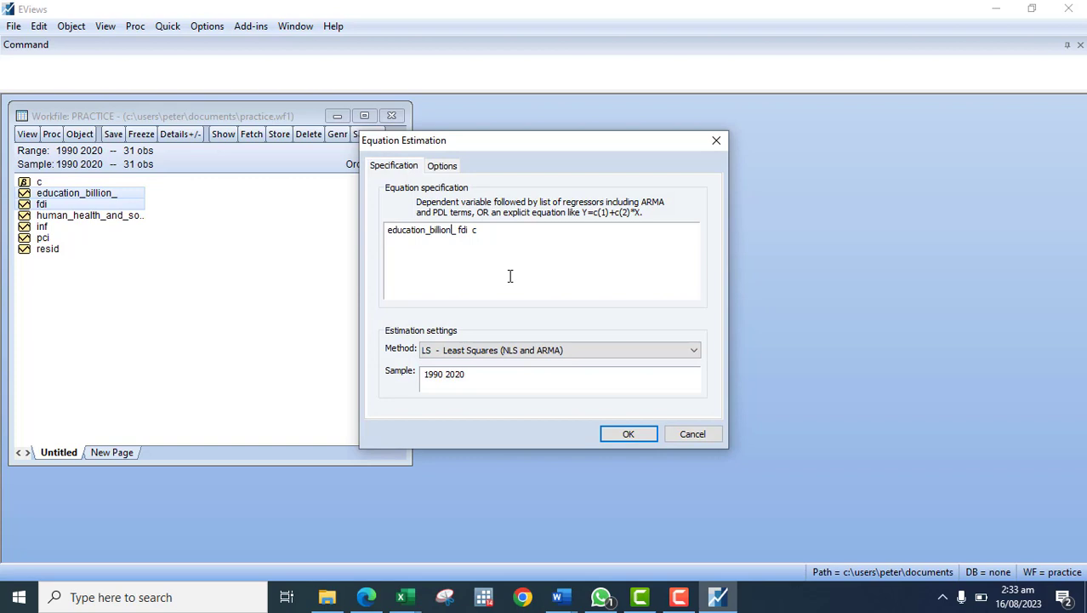
left_click(560, 349)
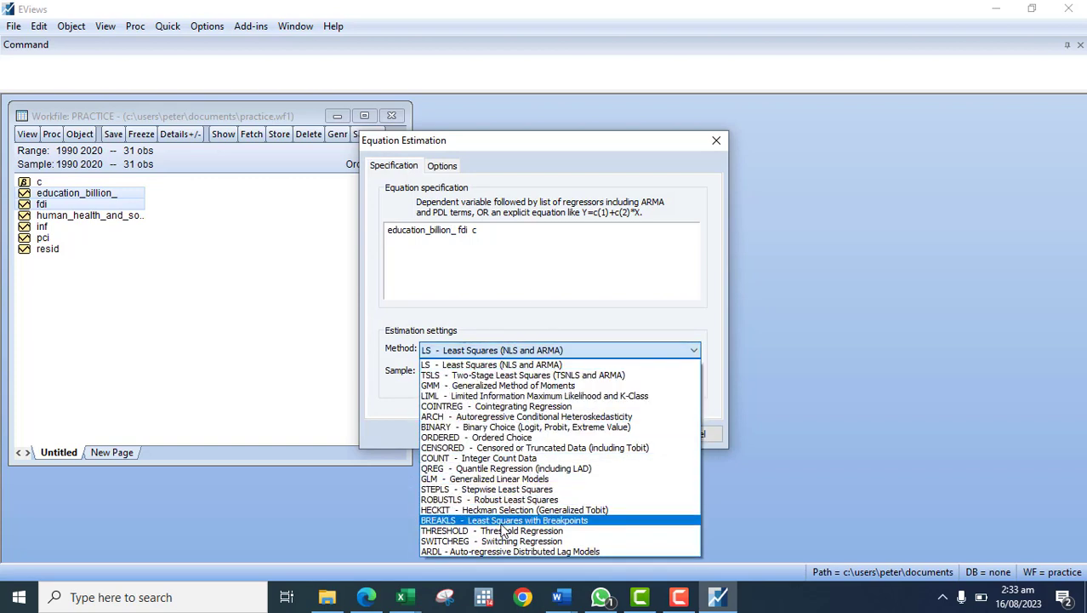
left_click(484, 551)
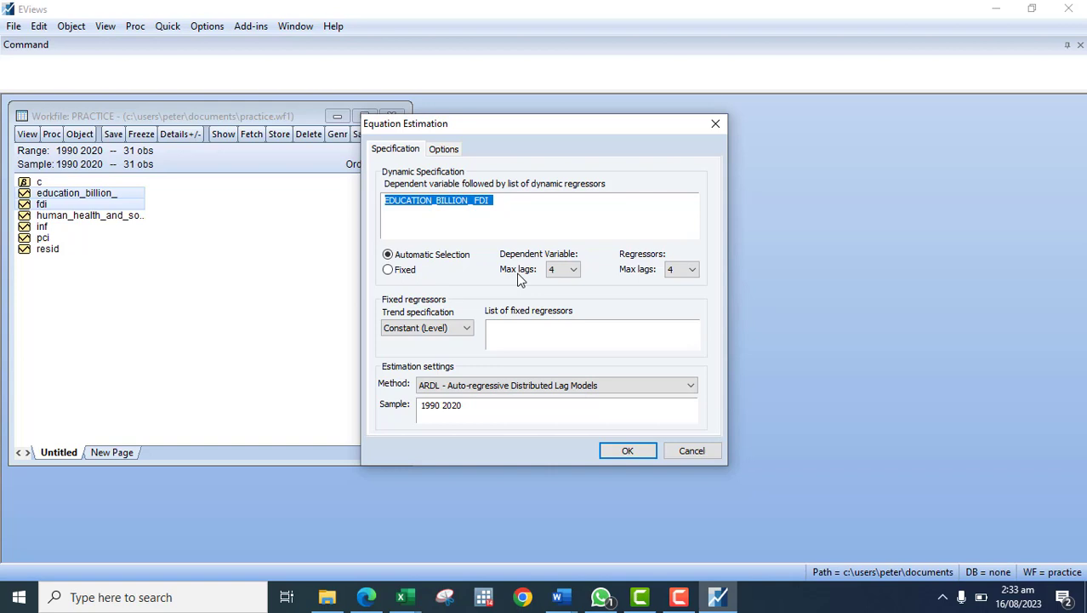
- Estimate the ARDL model with fixed lags, using 1 lag for the dependent variable and 2 for the regressors
left_click(389, 271)
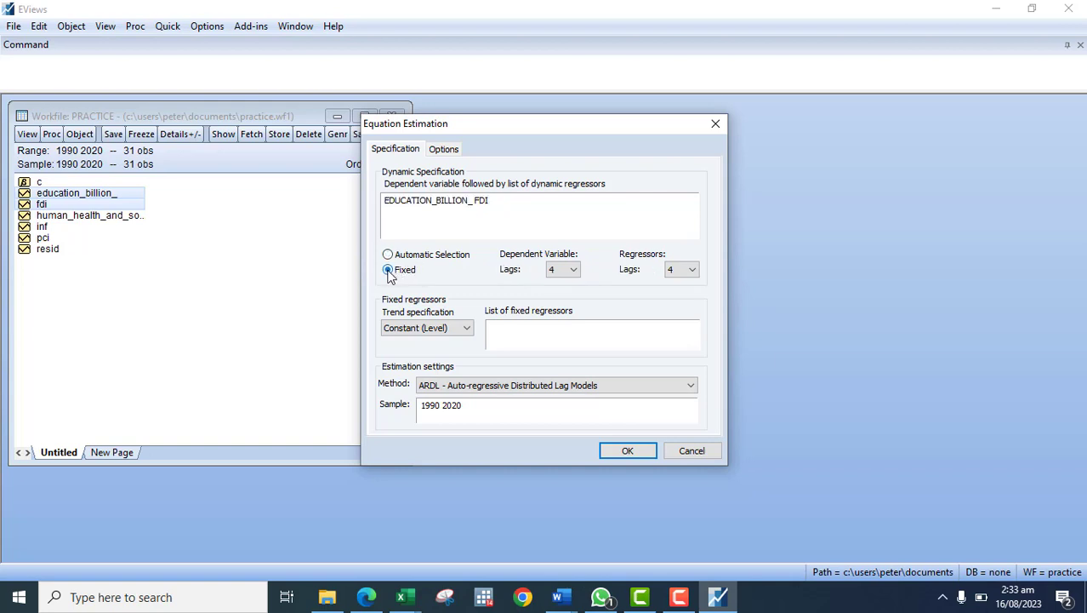
left_click(574, 271)
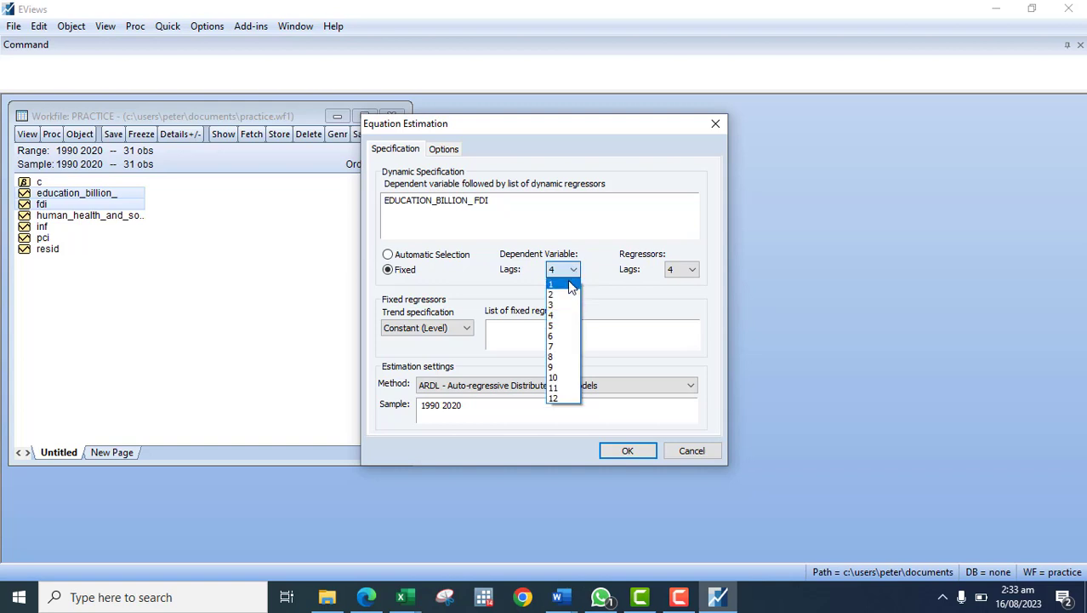
left_click(570, 287)
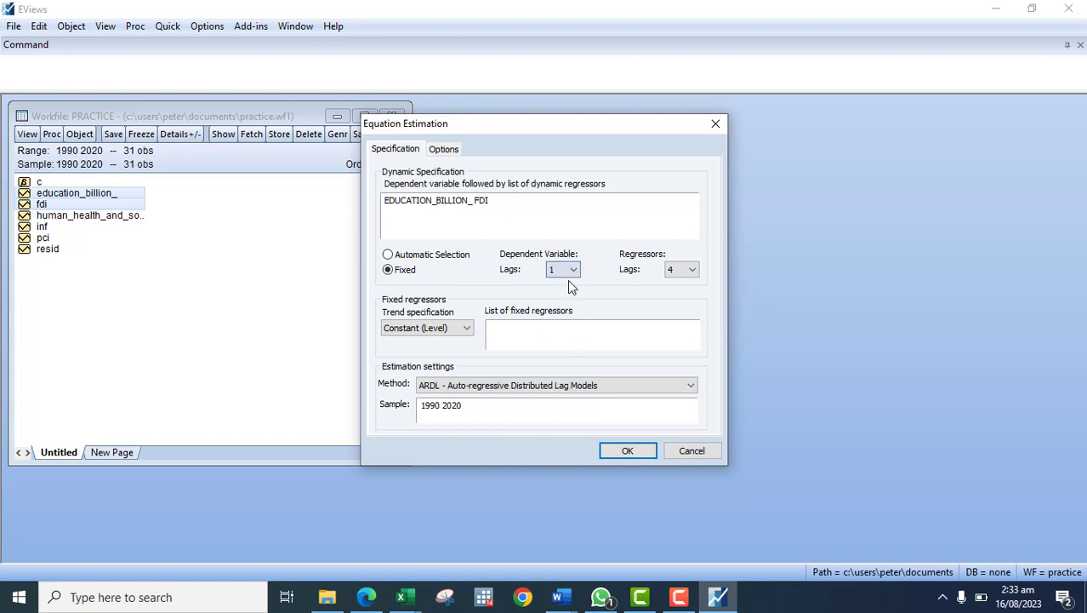
left_click(694, 269)
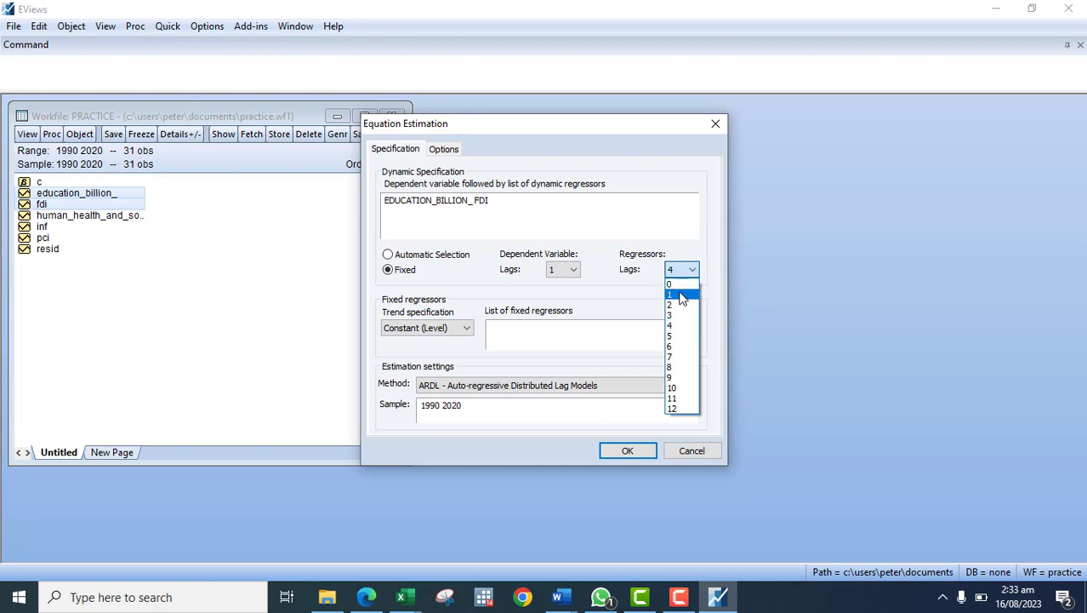
left_click(678, 305)
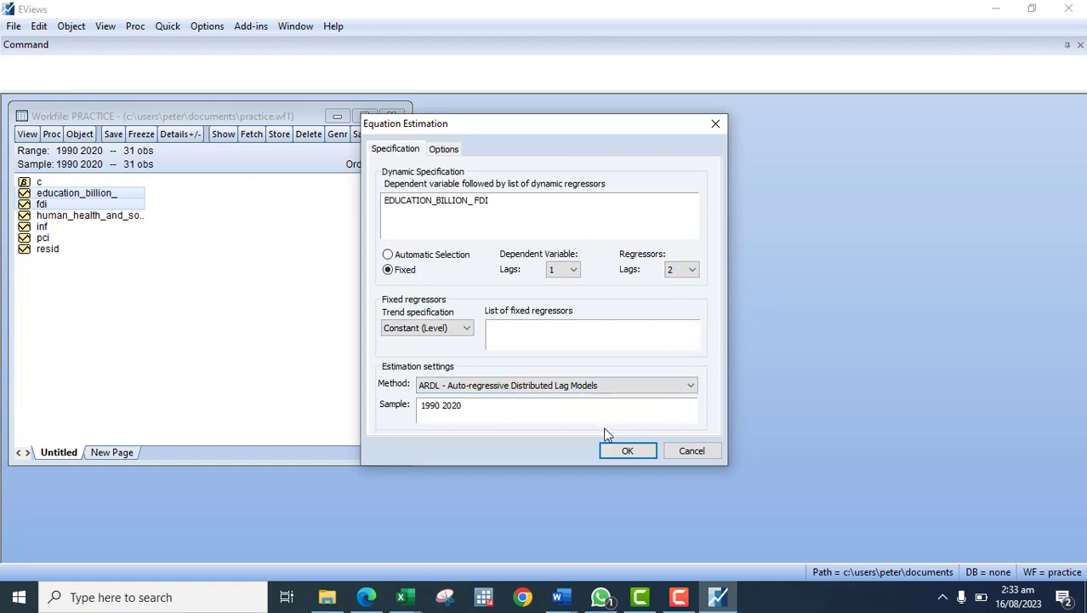
left_click(624, 450)
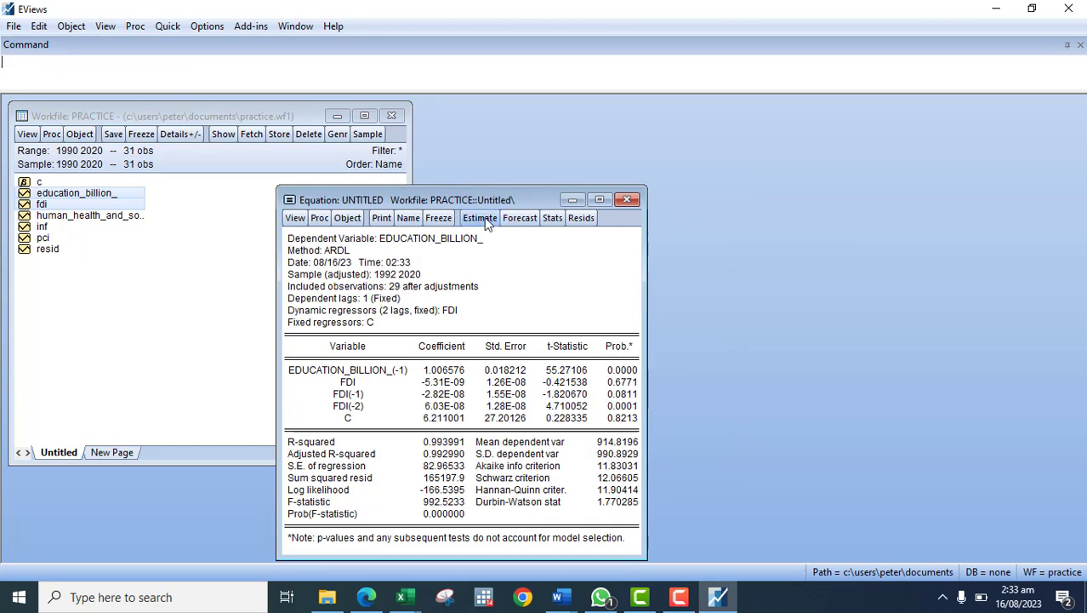
- Reposition and widen the ARDL output window to examine the estimates, and close it, deleting the untitled equation
left_click_drag(487, 203, 454, 104)
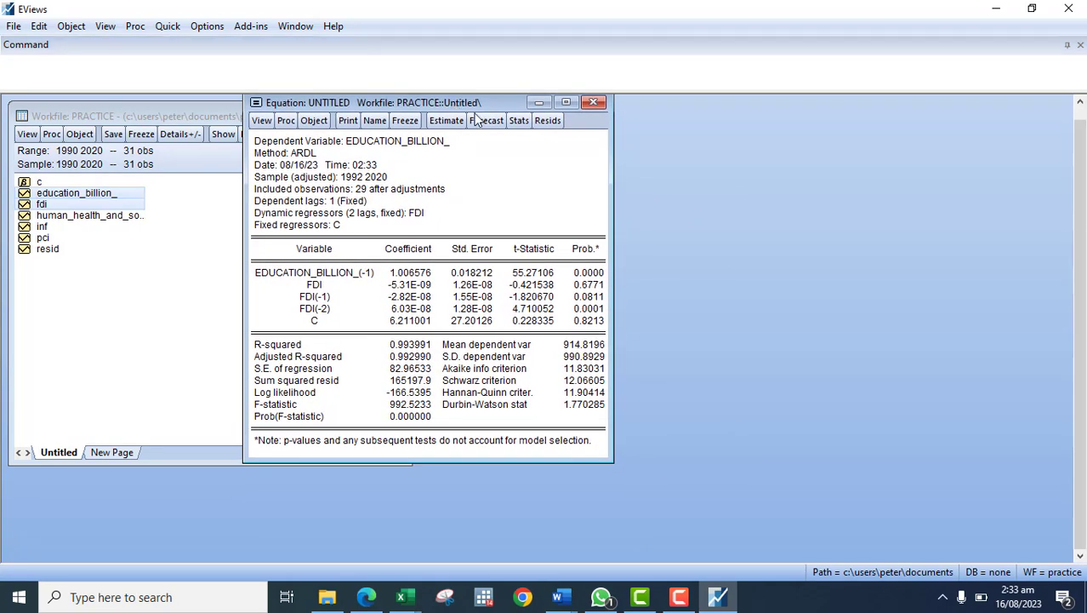
left_click_drag(640, 184, 832, 184)
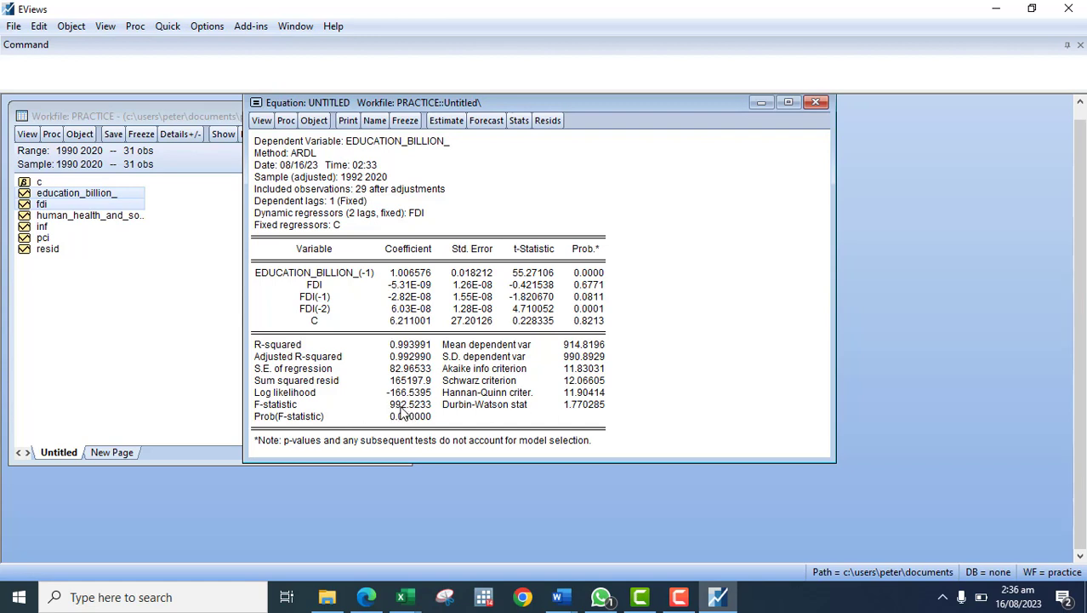
left_click(816, 102)
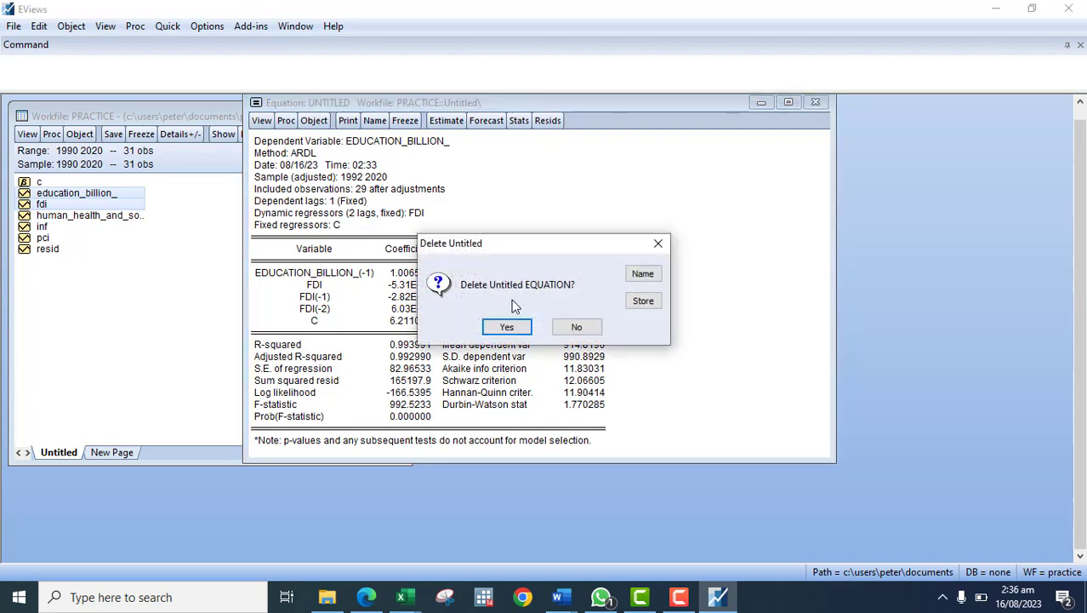
left_click(500, 330)
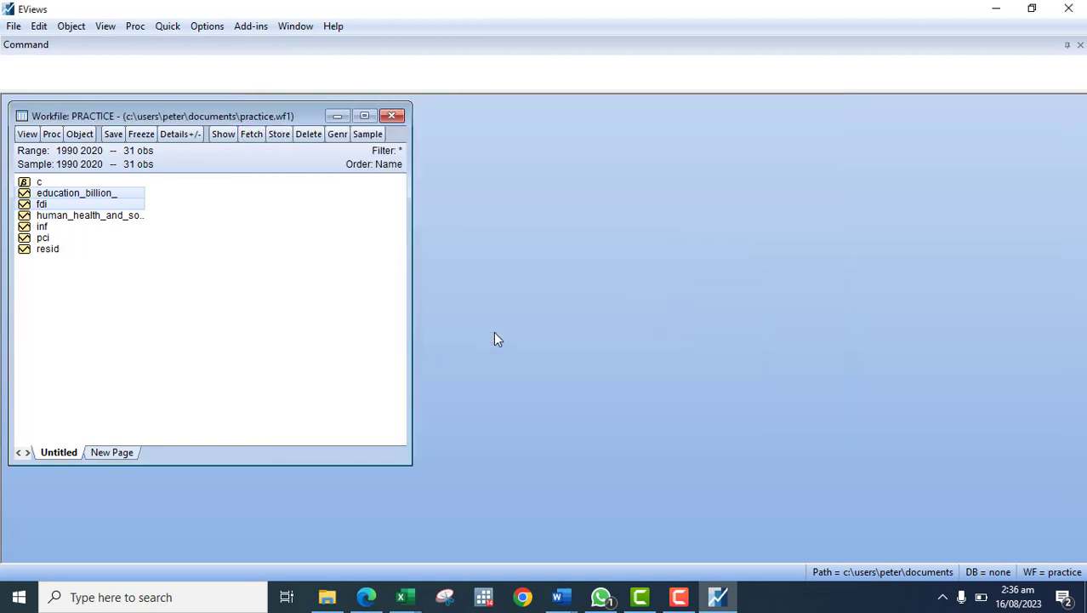
left_click(679, 598)
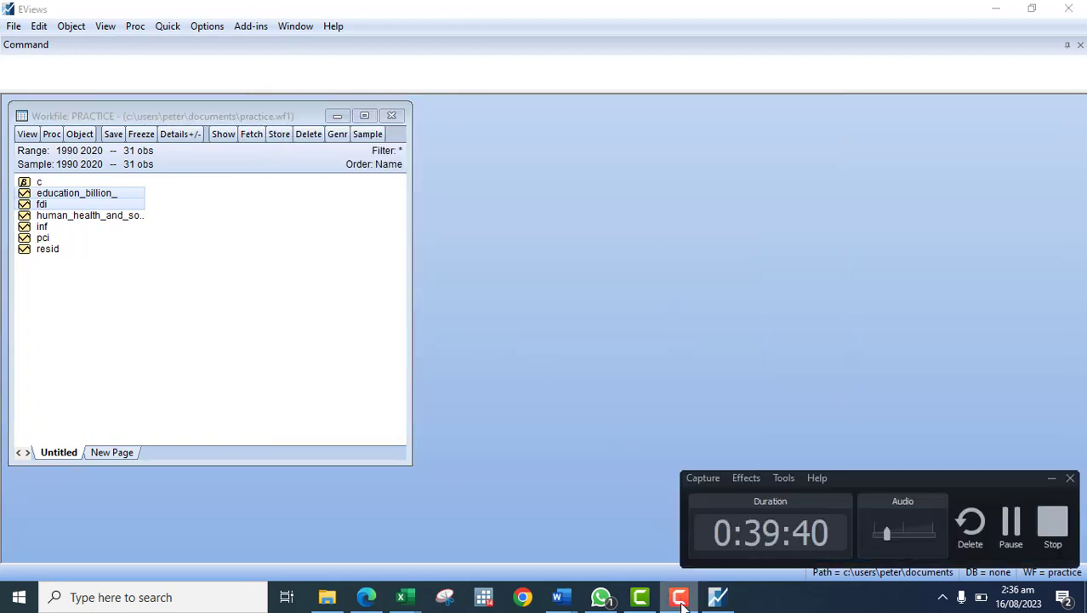
left_click(679, 598)
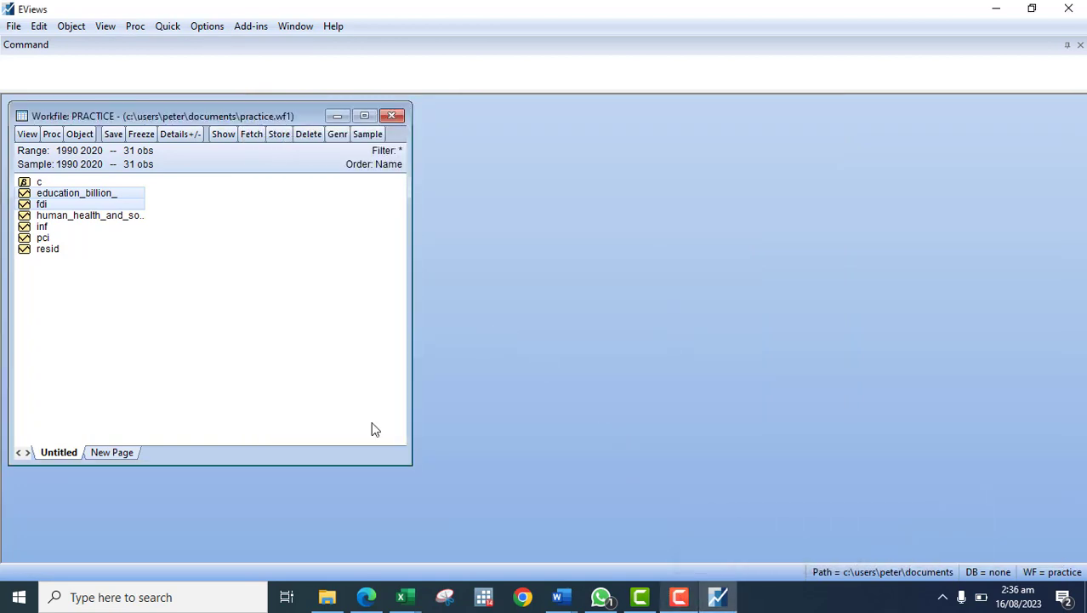
- Open education_billion_, fdi and inf together as an equation, with ARDL - Auto-regressive Distributed Lag Models as the estimation method
left_click(90, 243)
left_click(67, 198)
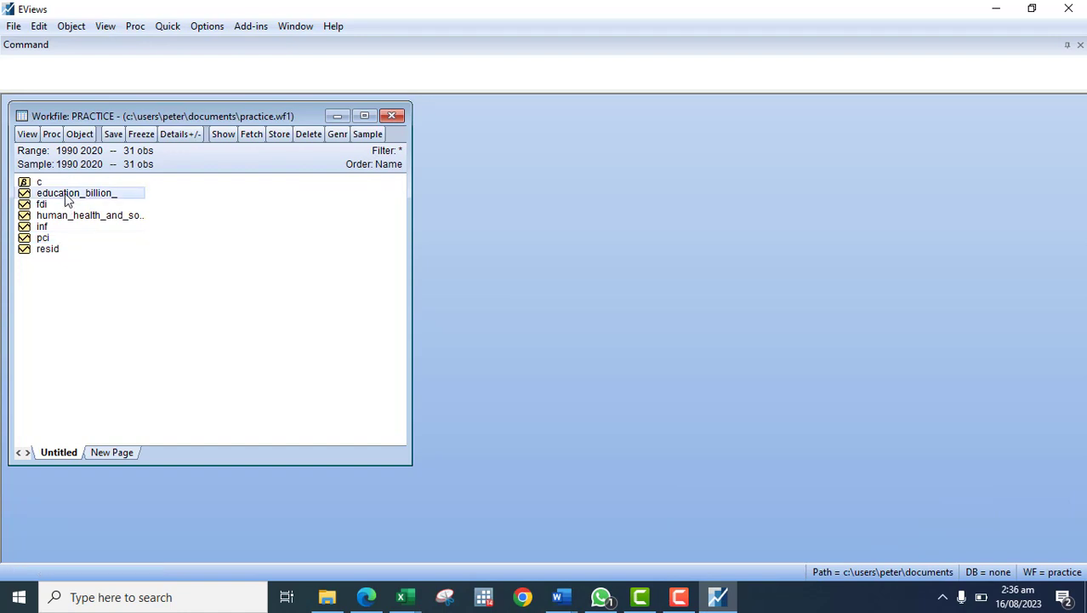
left_click(63, 205, "ctrl")
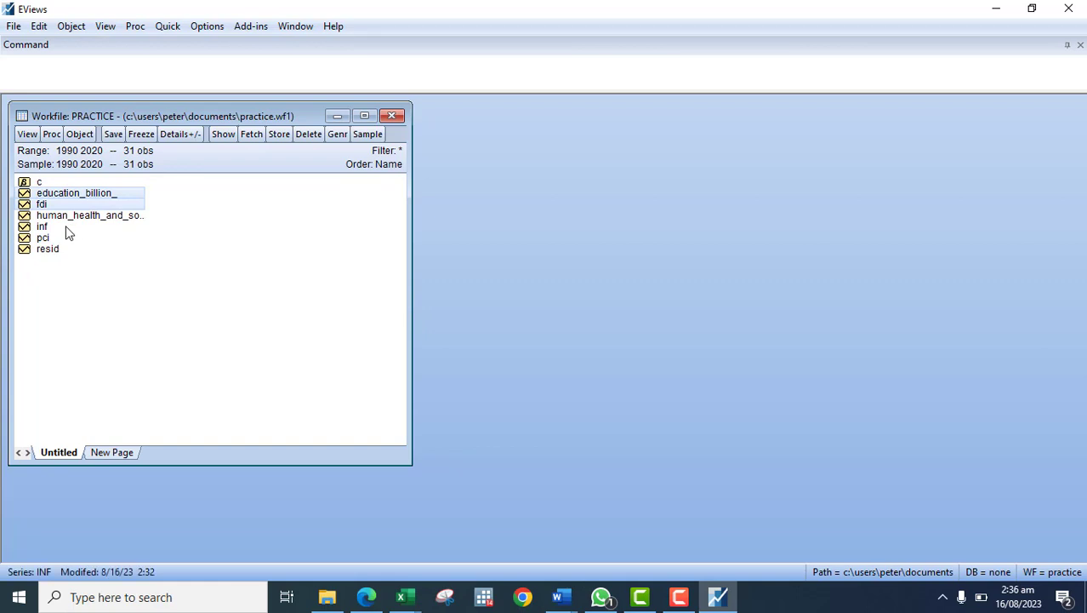
left_click(67, 228, "ctrl")
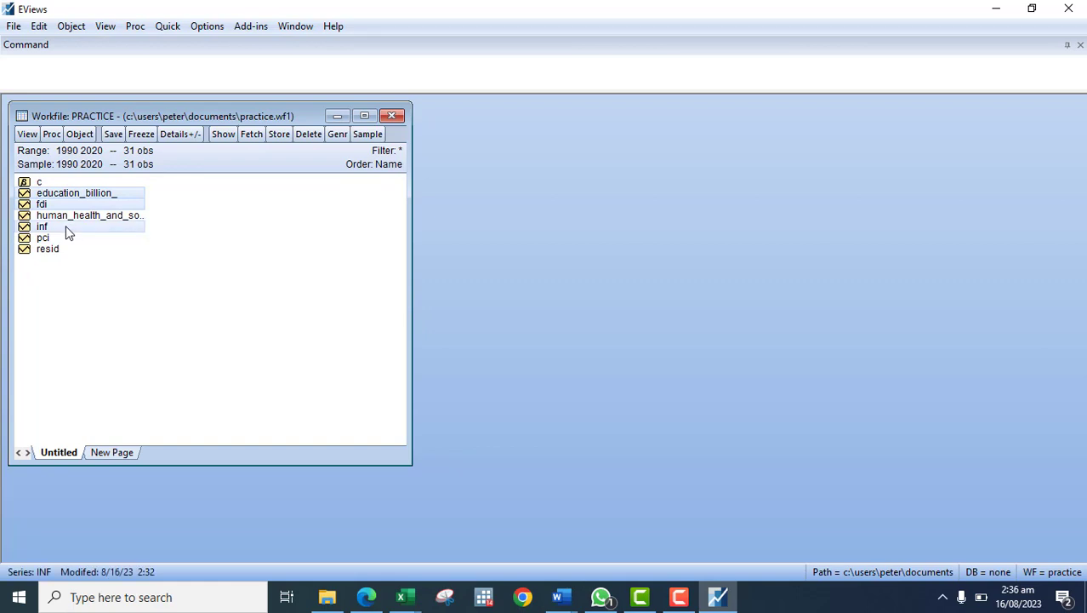
right_click(66, 227)
mouse_move(170, 235)
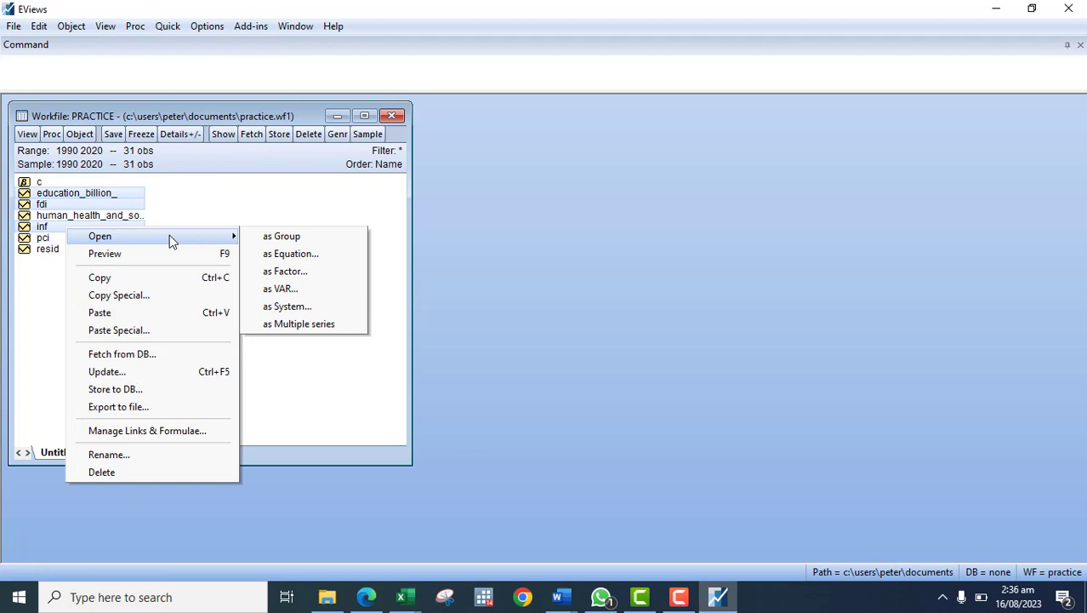
left_click(289, 253)
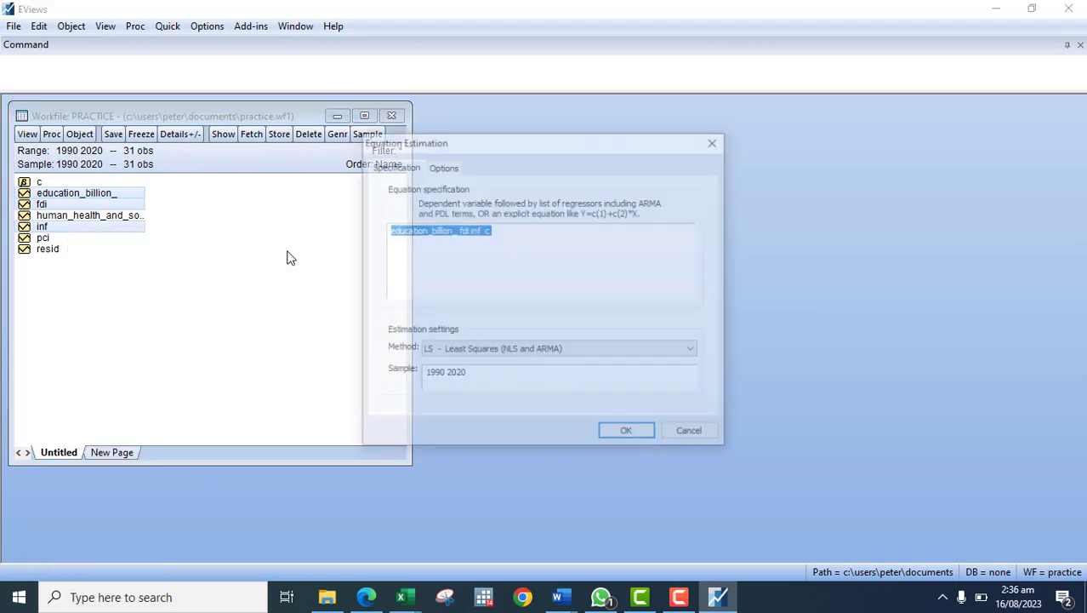
left_click(576, 261)
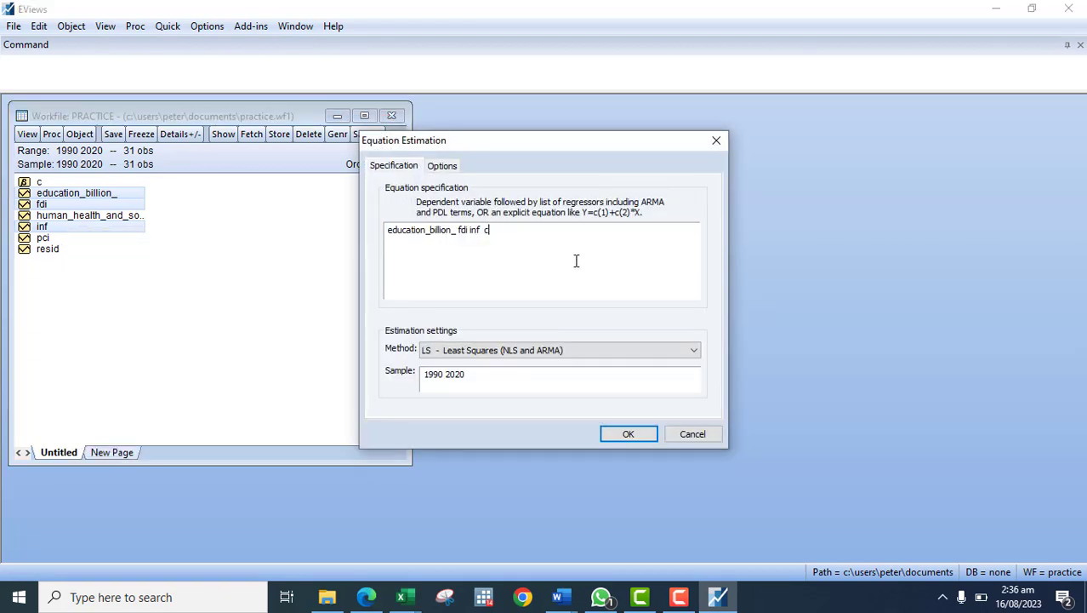
left_click(567, 350)
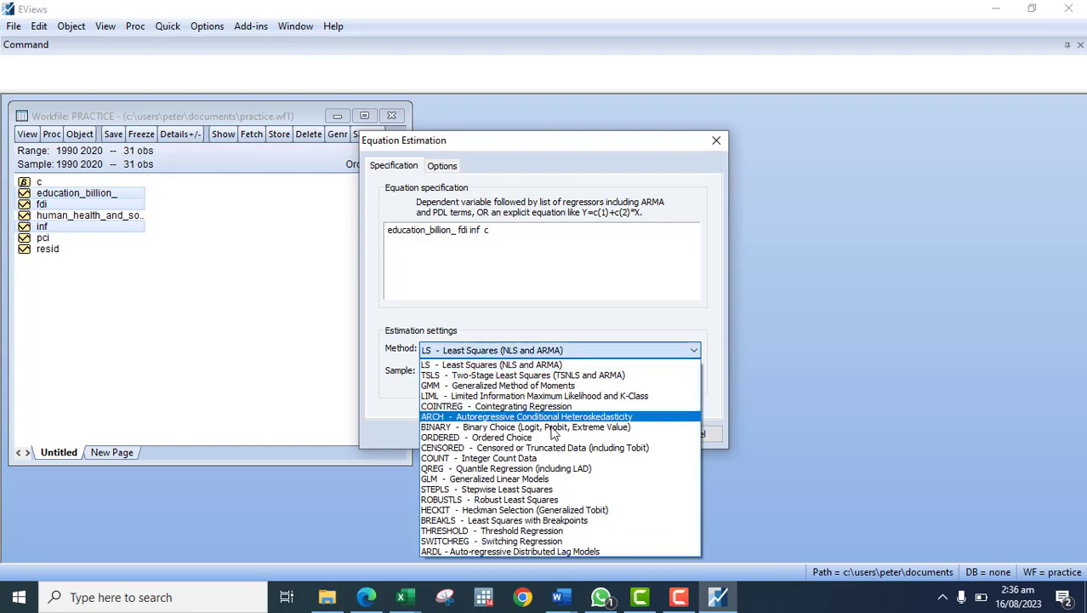
left_click(491, 551)
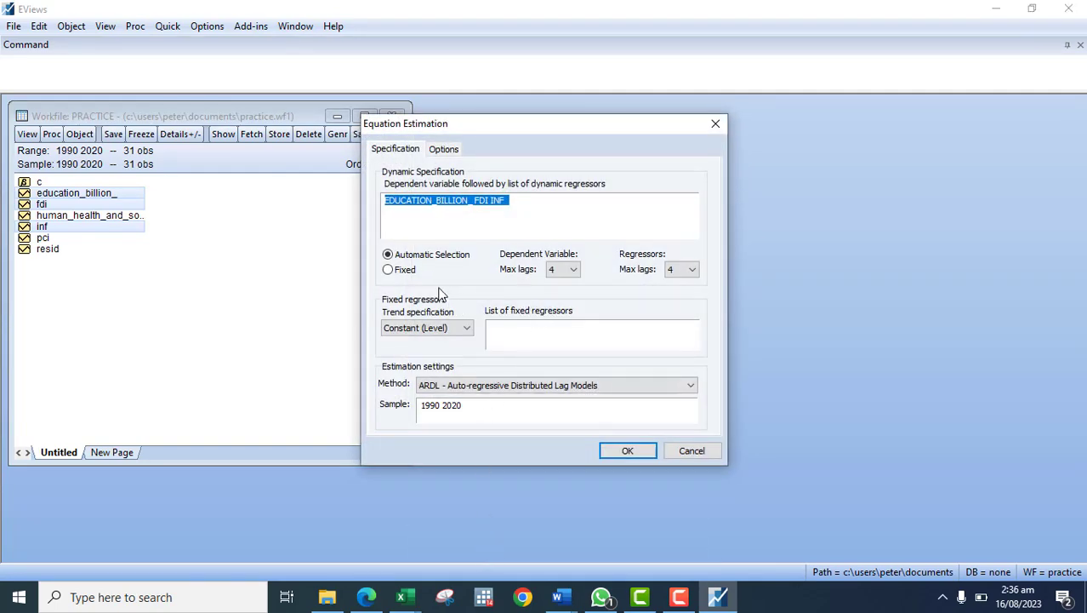
- Estimate the three-variable ARDL model with fixed lags, using 1 lag for the dependent variable and 2 for the regressors
left_click(388, 269)
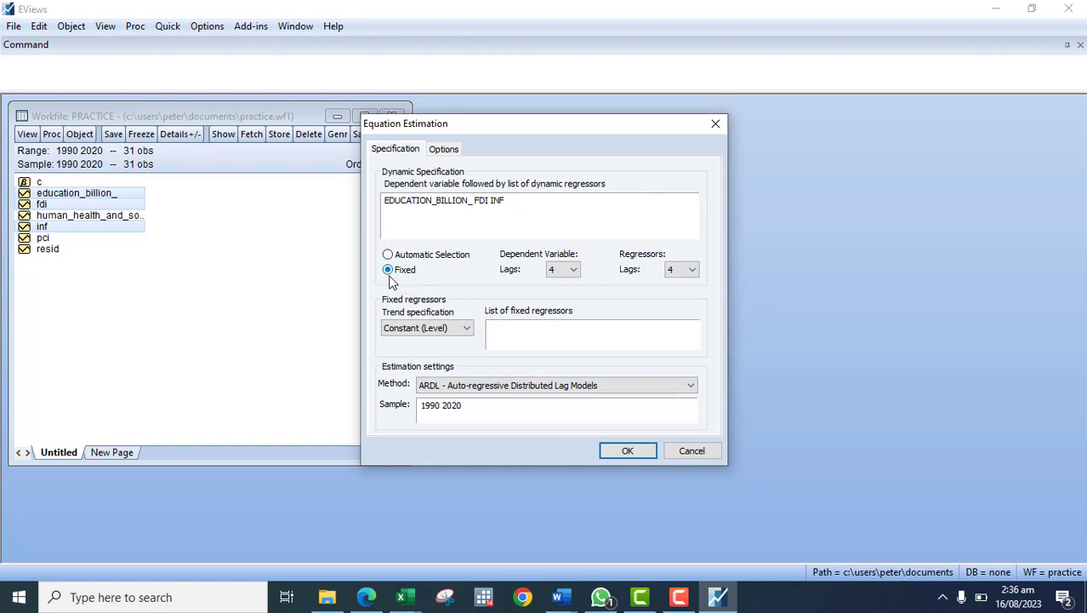
left_click(563, 272)
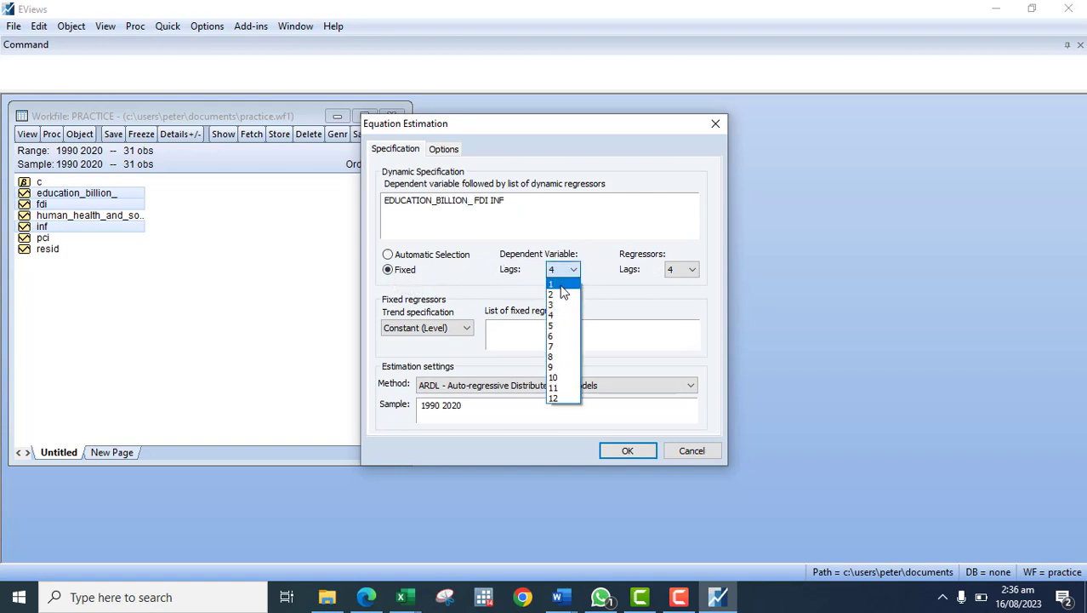
left_click(560, 284)
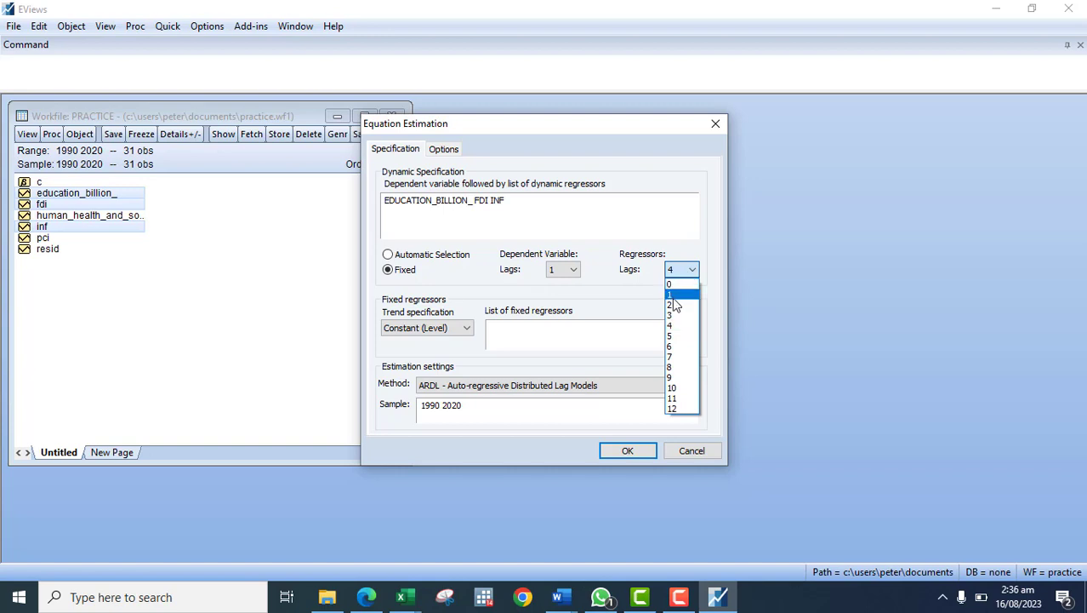
left_click(671, 305)
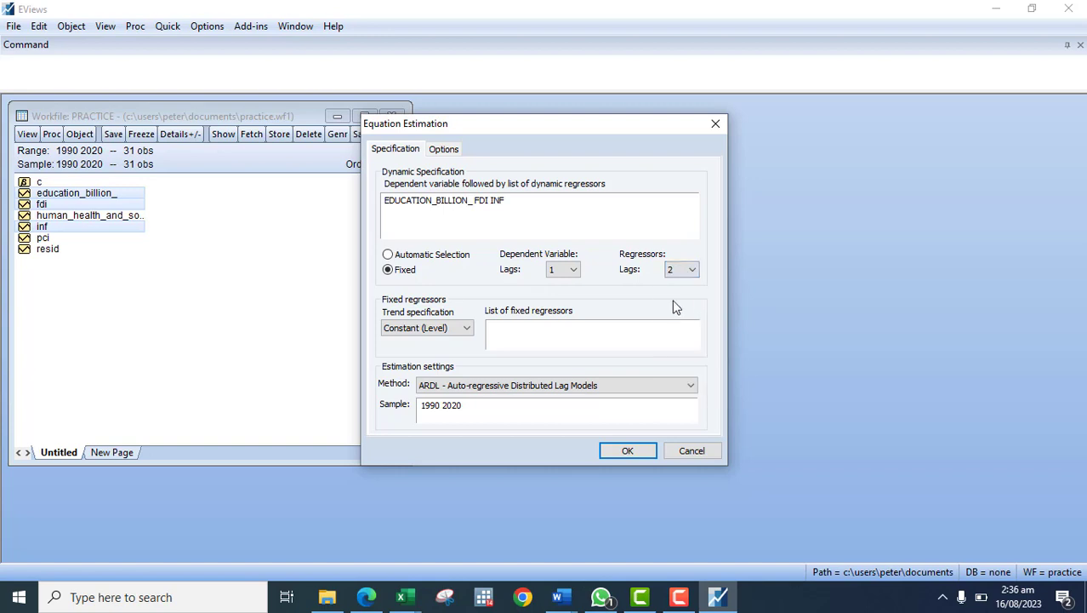
left_click(614, 451)
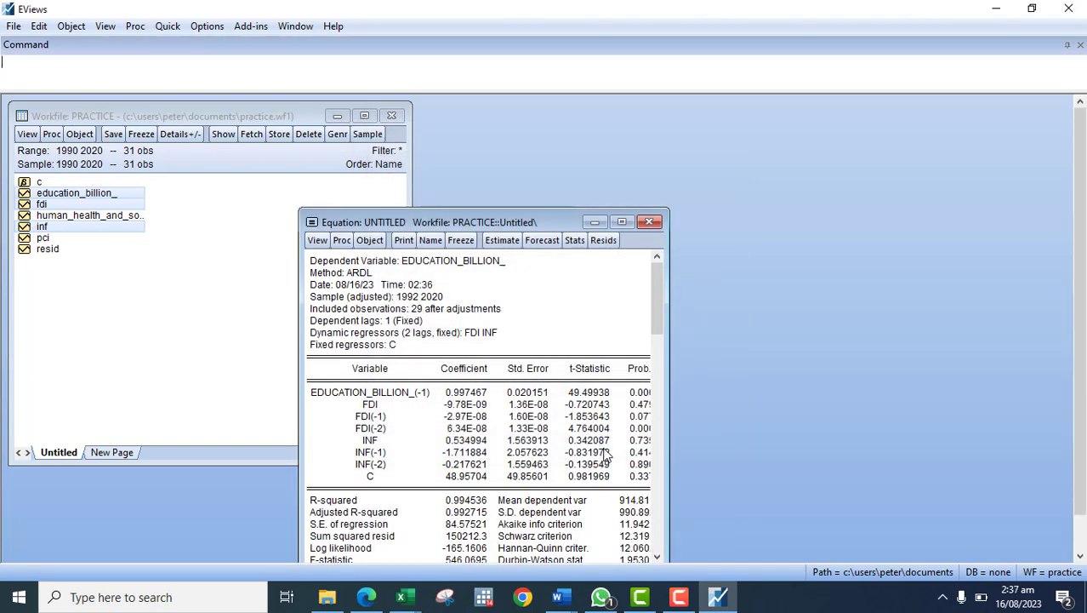
- Move and widen the output window to examine the FDI and INF estimates, and close it, deleting the untitled equation
left_click_drag(478, 223, 469, 138)
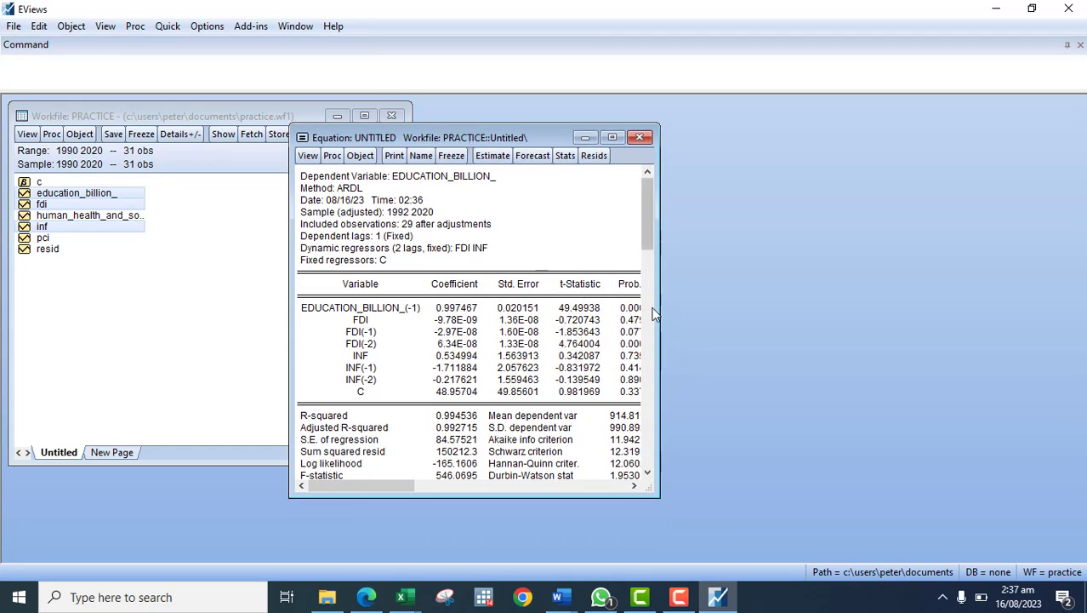
left_click_drag(656, 307, 773, 306)
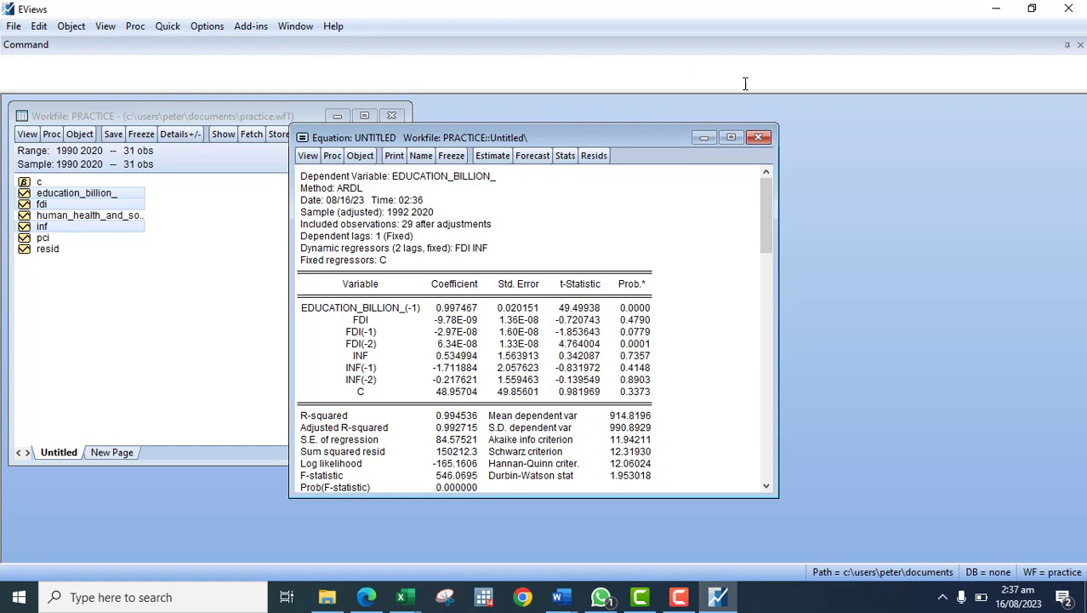
left_click(758, 138)
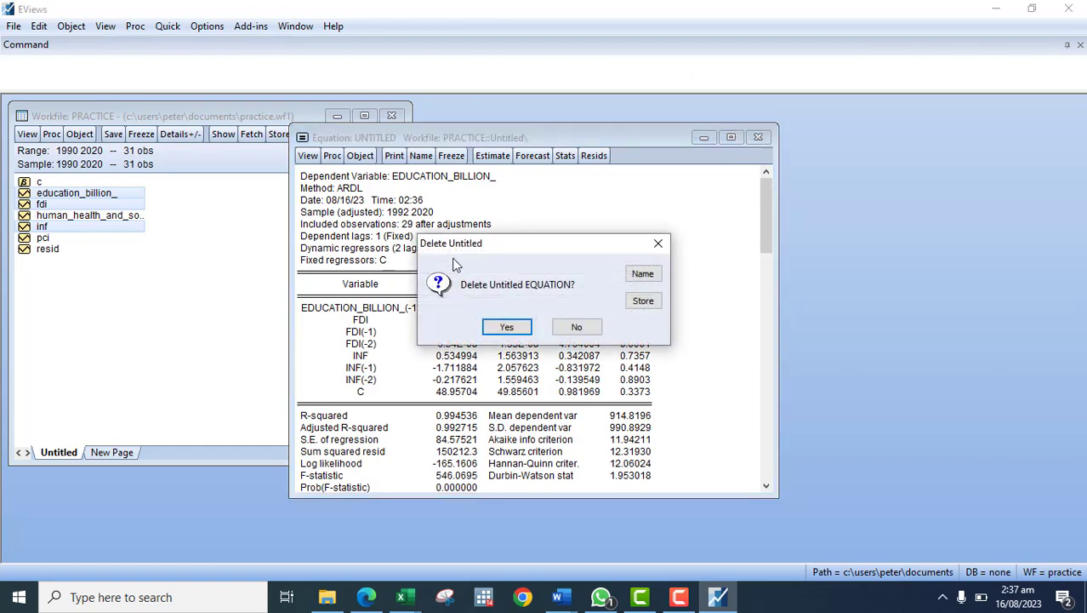
left_click(503, 328)
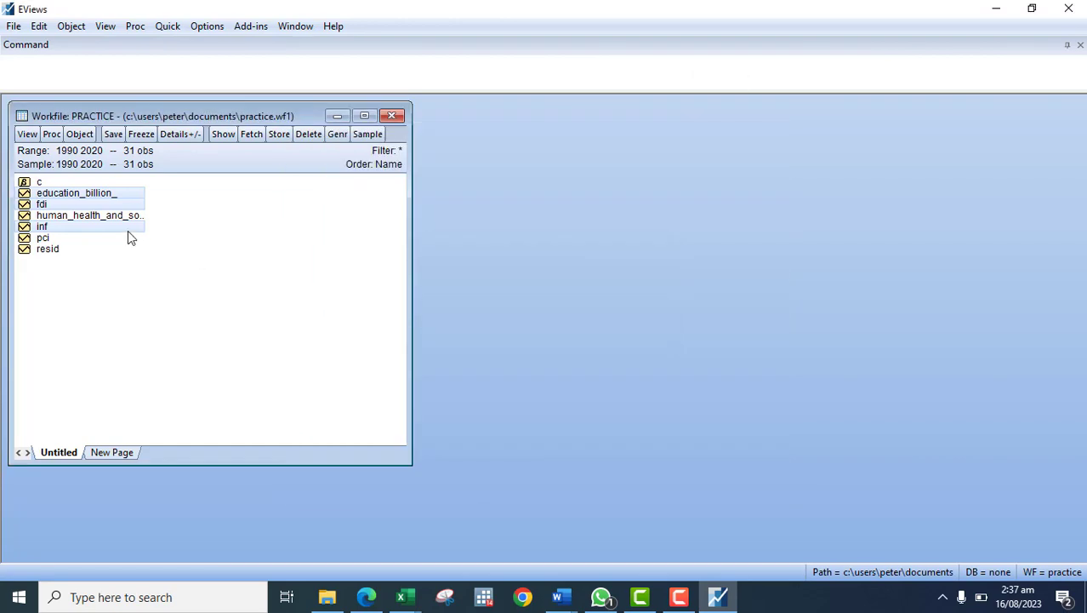
left_click(128, 247)
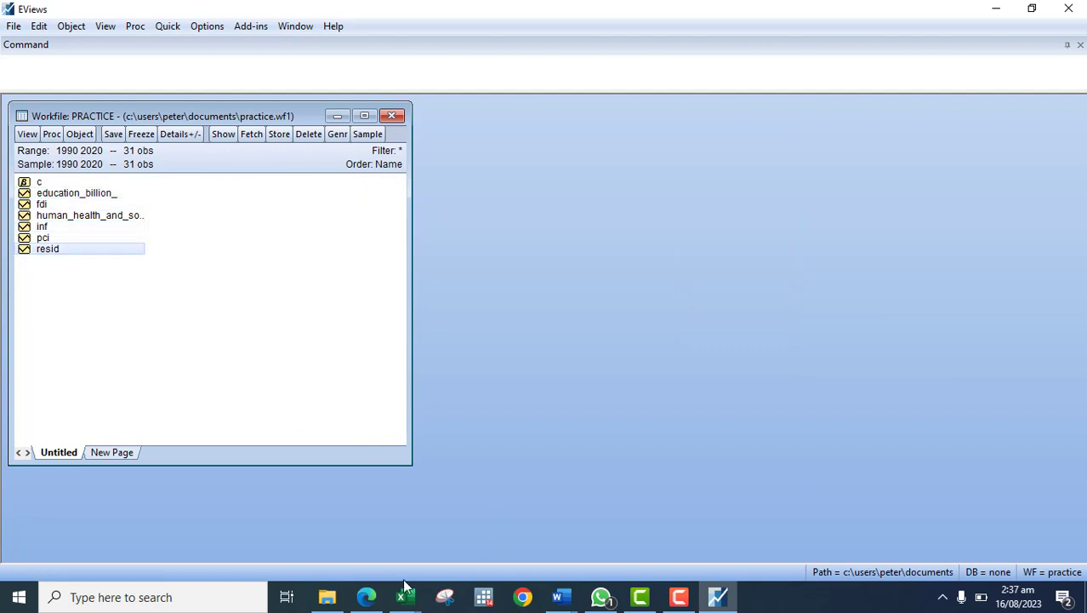
- Switch to the Book2 workbook in Excel, clear the pending copy selection, and enter the header Lninf in cell M1
mouse_move(405, 594)
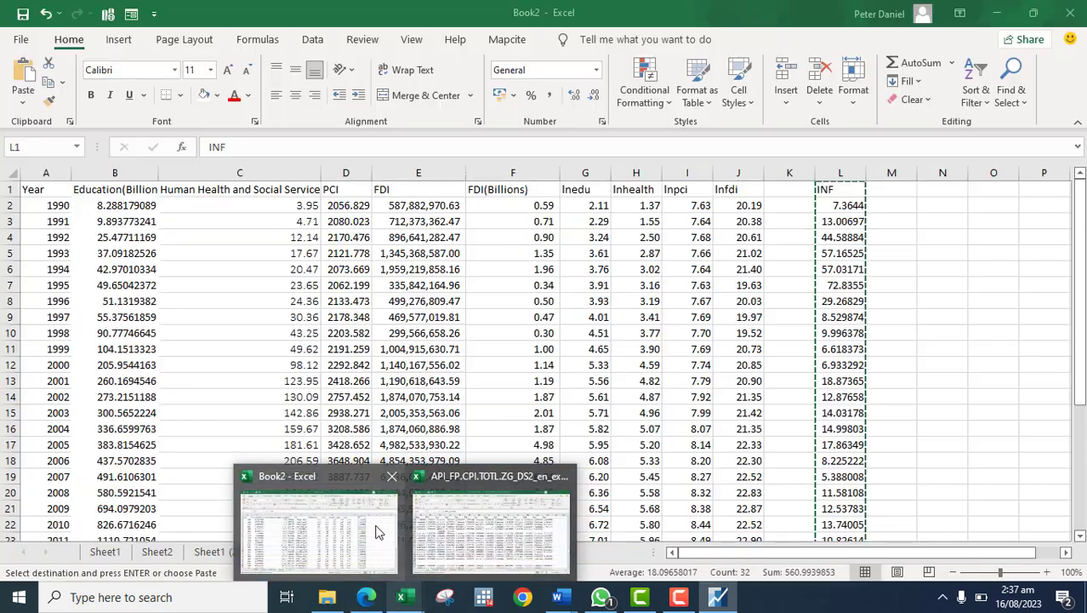
left_click(375, 529)
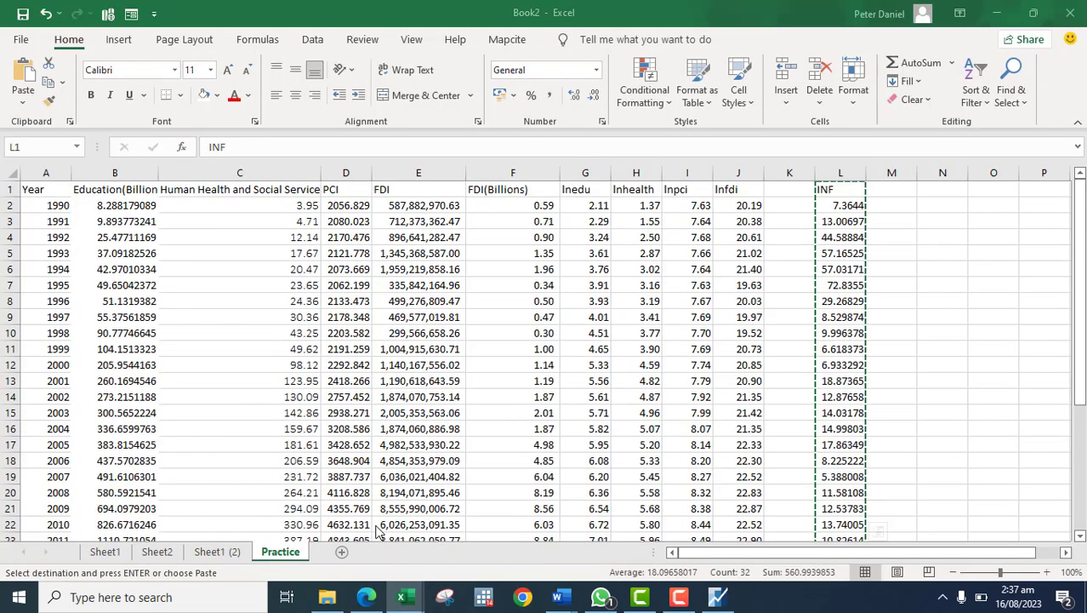
left_click(943, 315)
key("Escape")
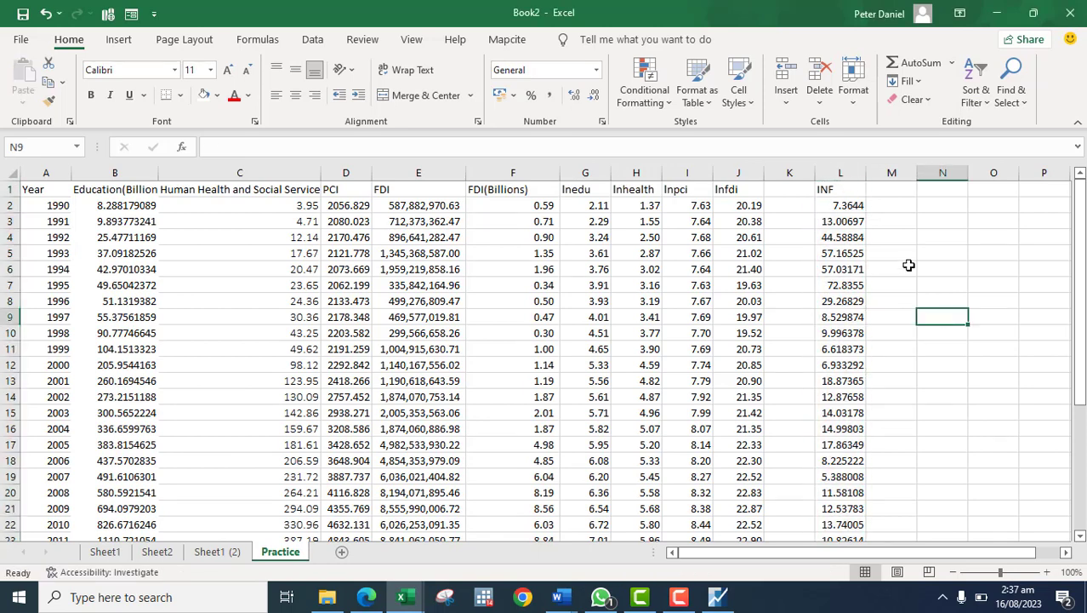
left_click(883, 189)
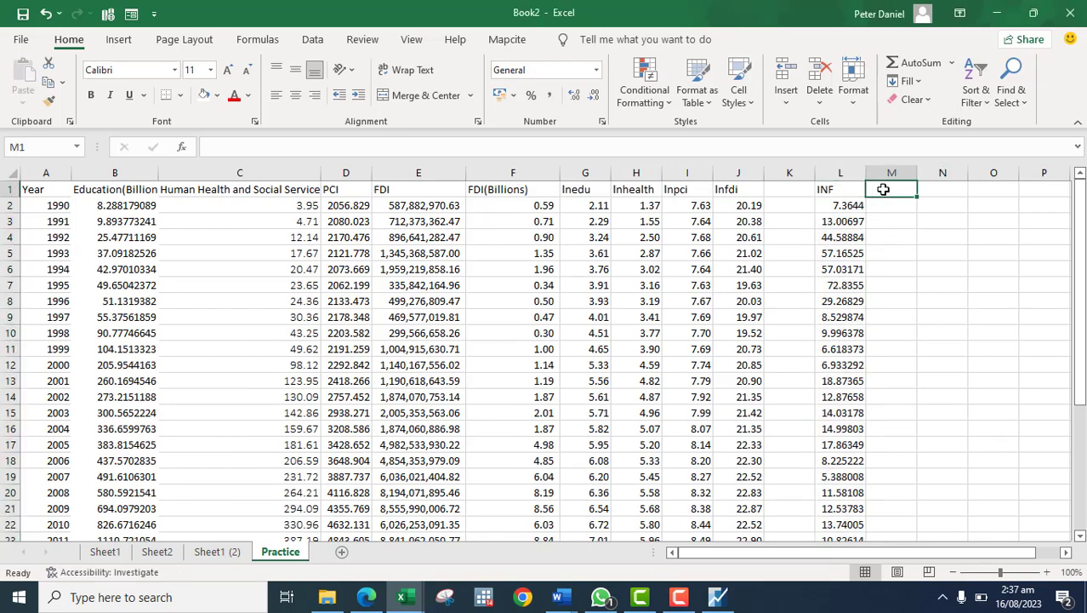
type("Lninf")
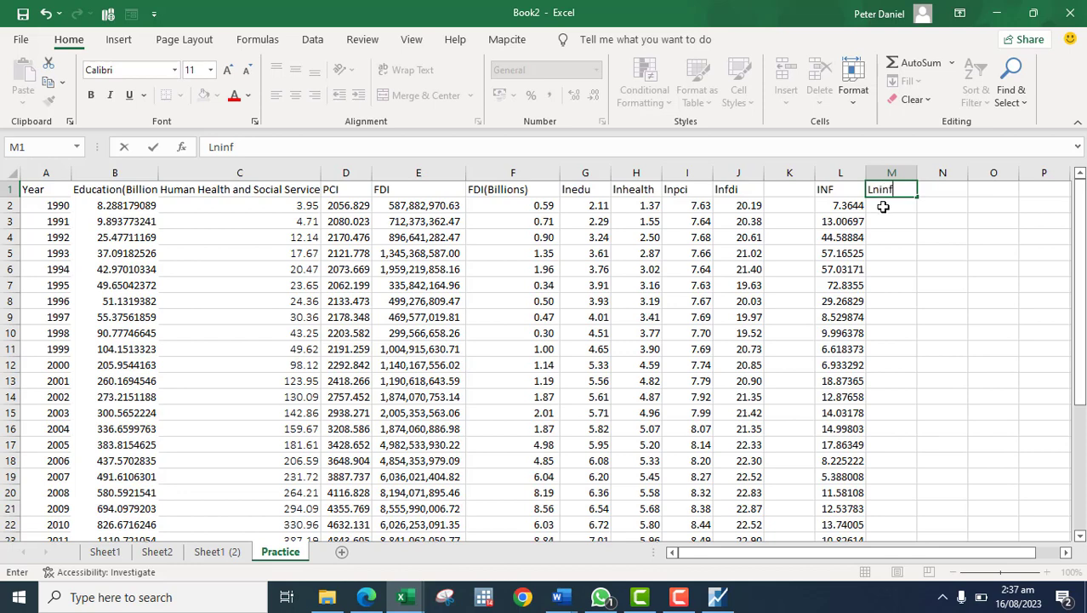
- Calculate the natural log of INF with =LN(L2) in cell M2 and fill the formula down the Lninf column
left_click(883, 207)
type("=")
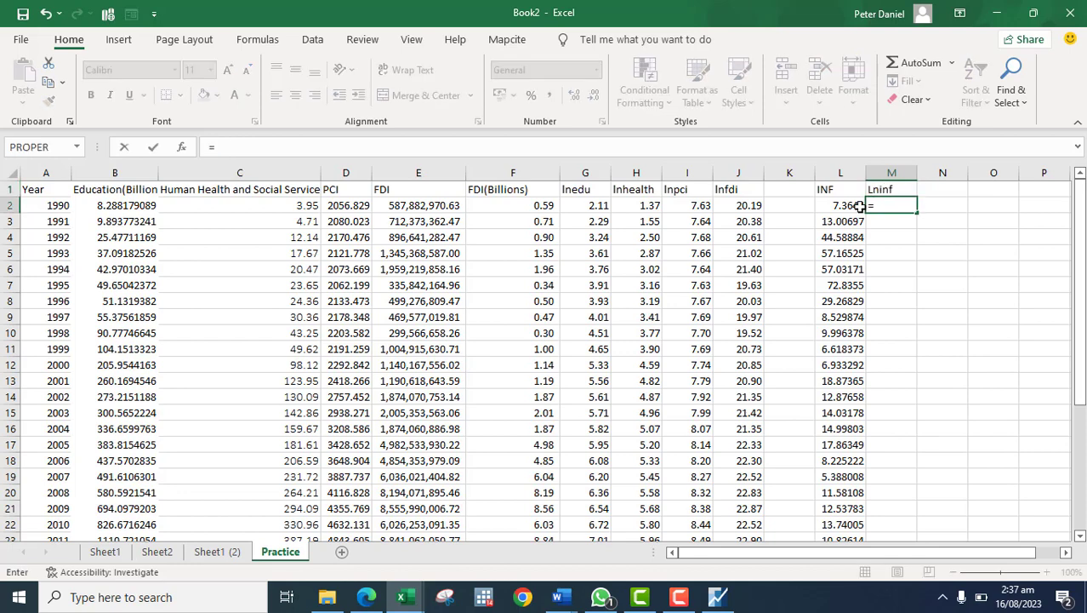
type("ln")
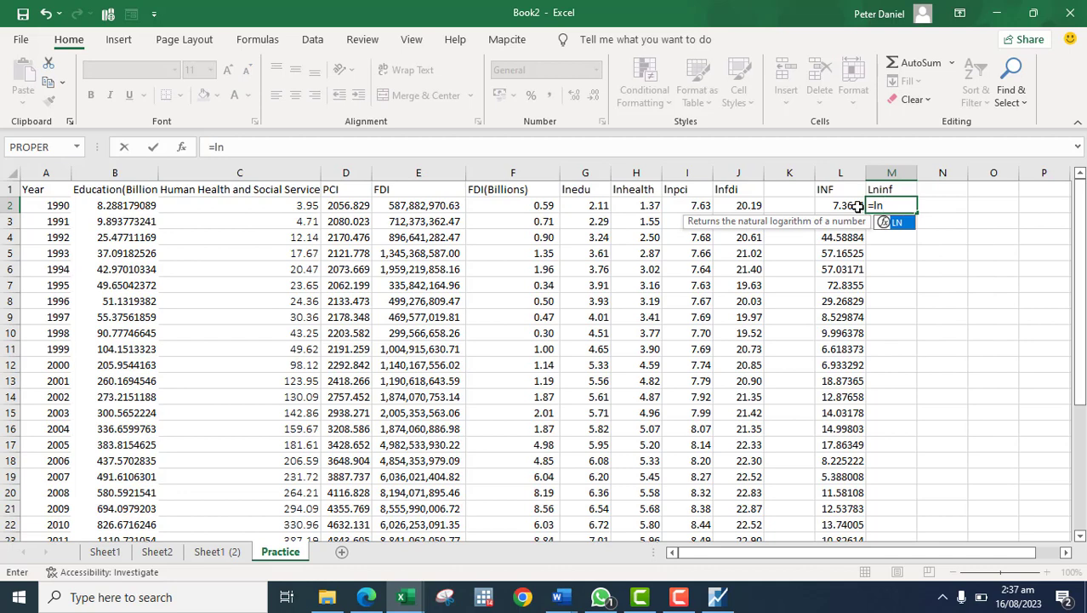
double_click(891, 223)
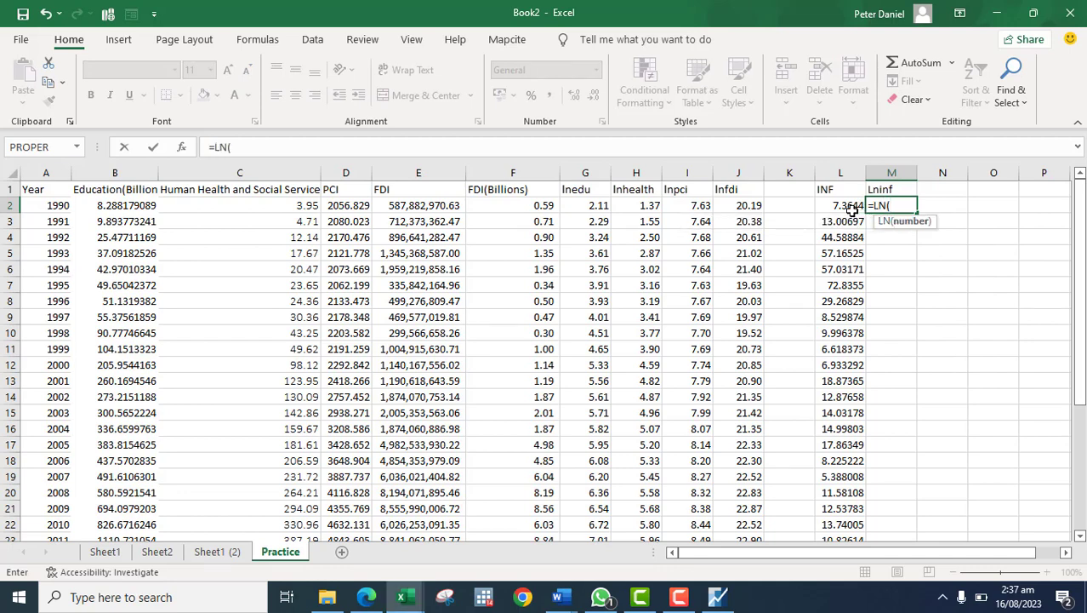
left_click(851, 208)
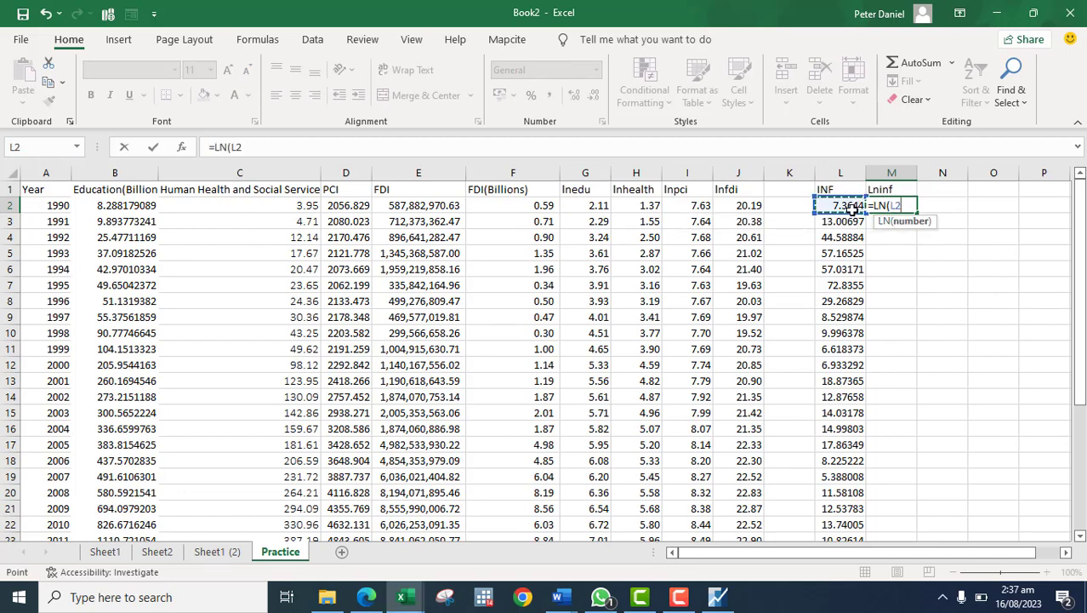
type(")")
key("Return")
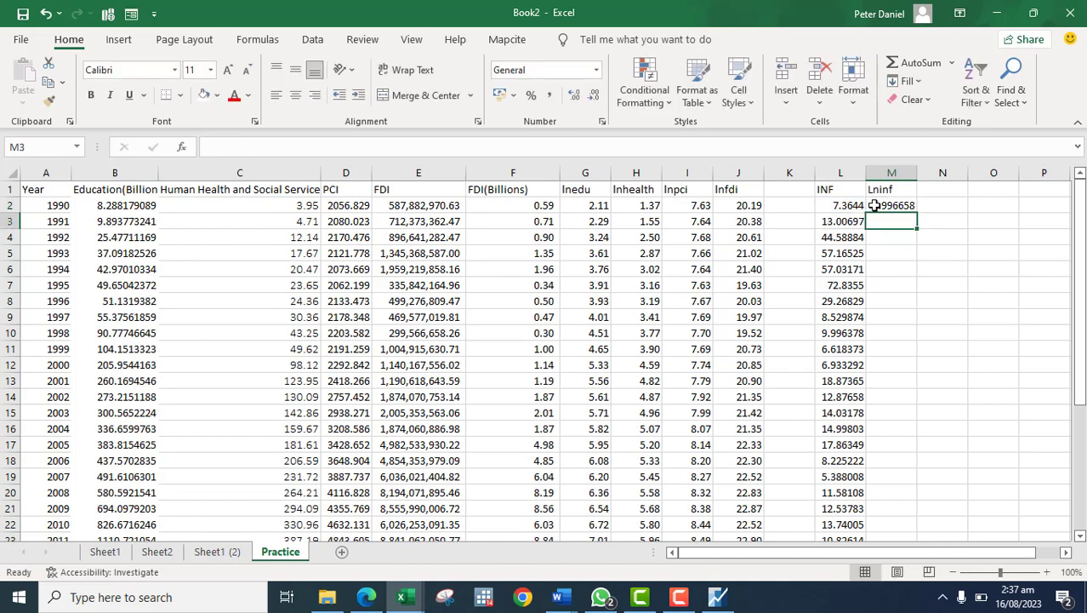
left_click(874, 206)
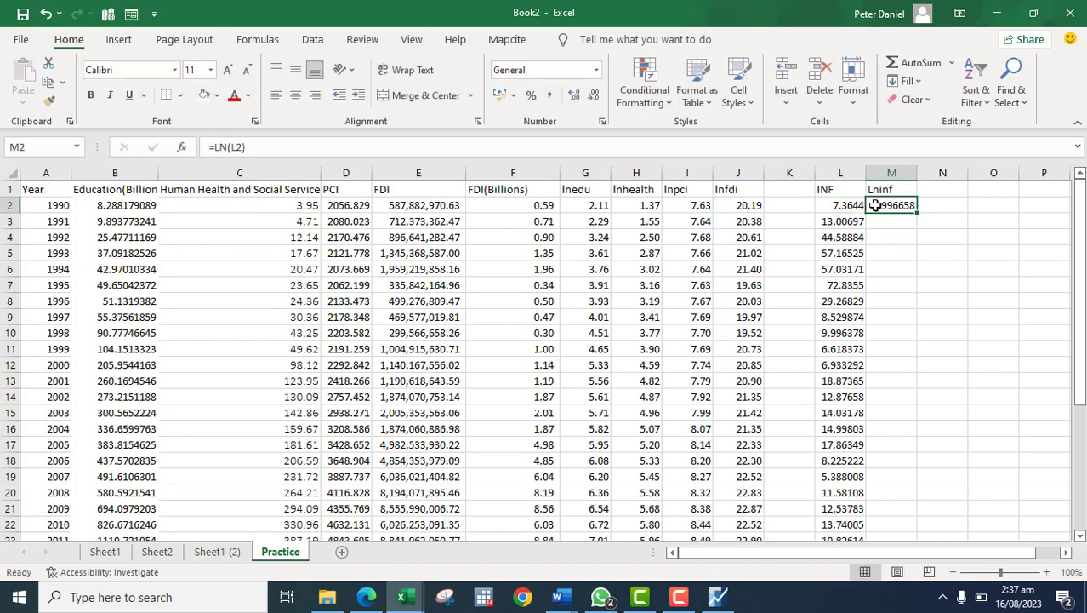
double_click(919, 212)
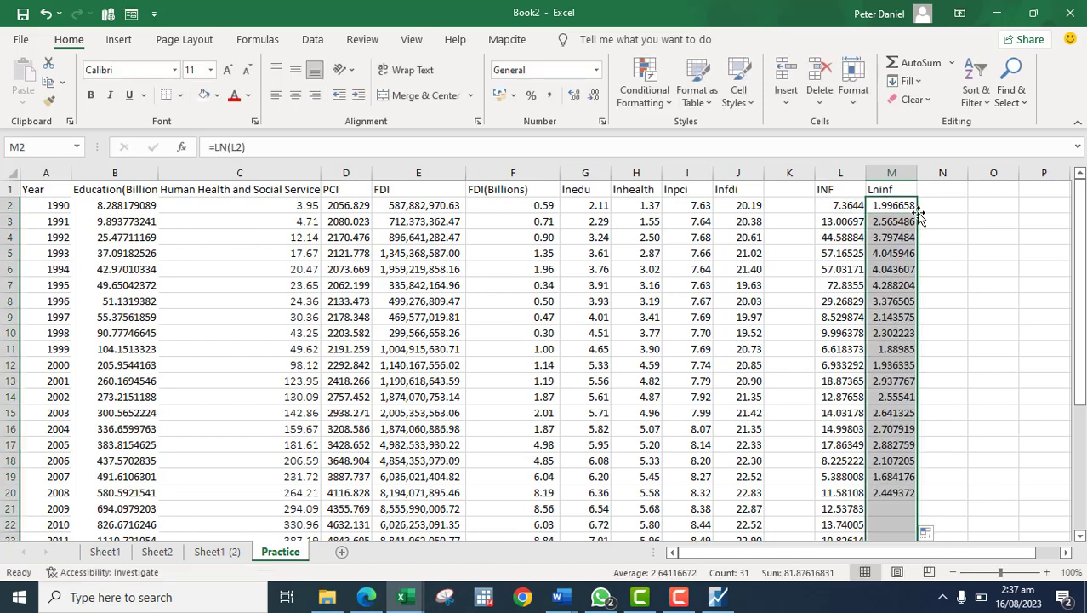
left_click(895, 173)
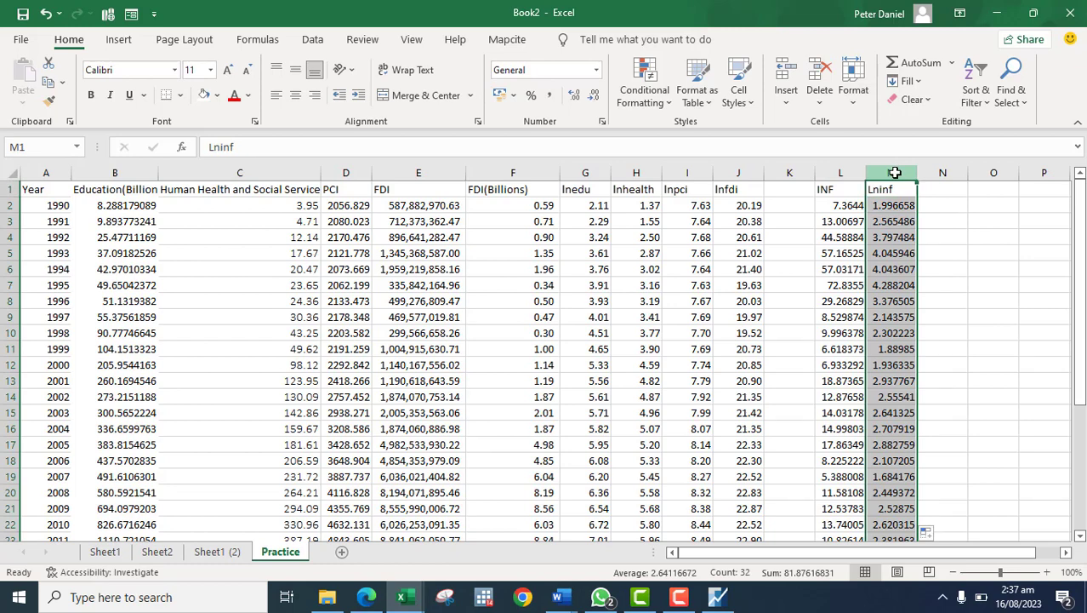
key("ctrl+c")
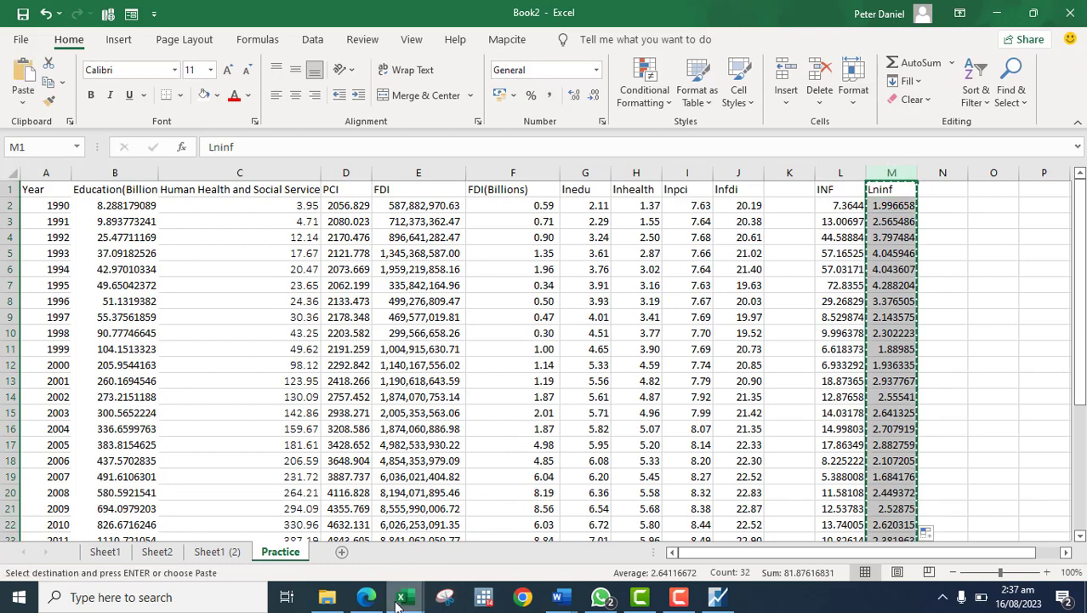
mouse_move(557, 598)
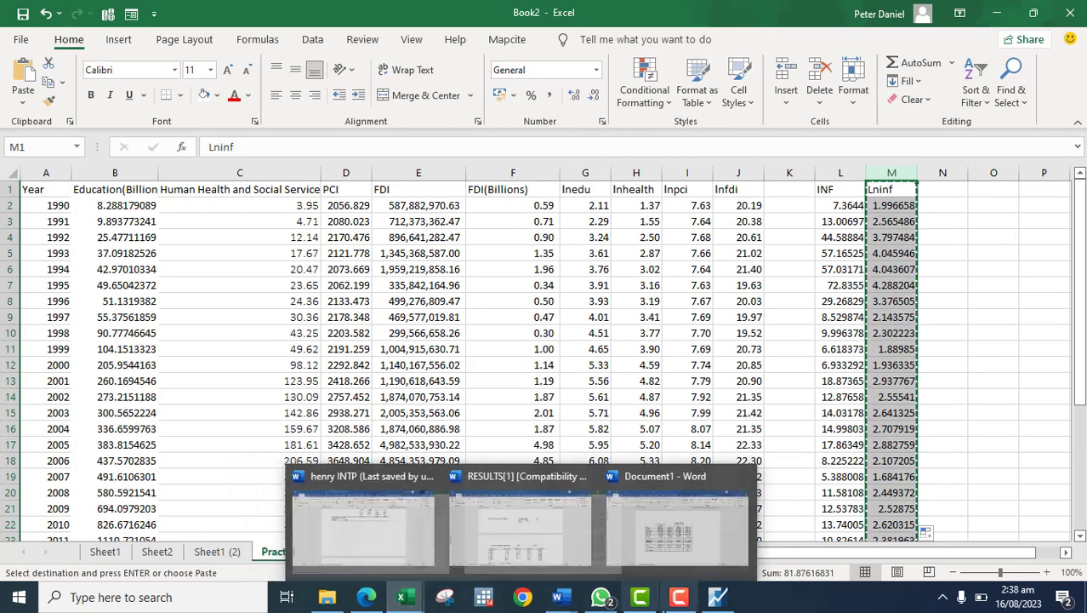
left_click(705, 531)
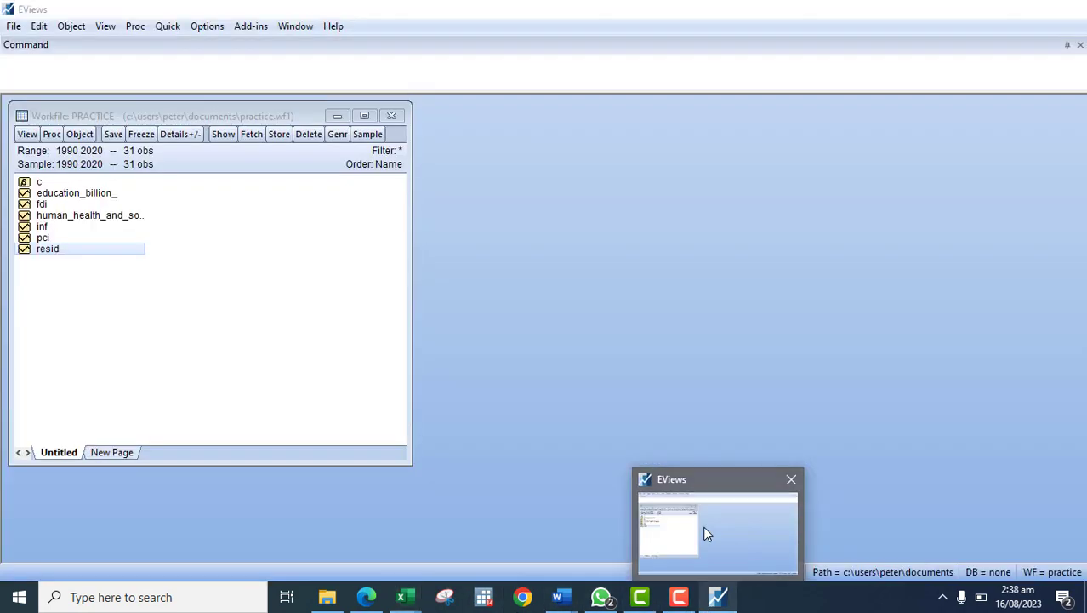
right_click(120, 306)
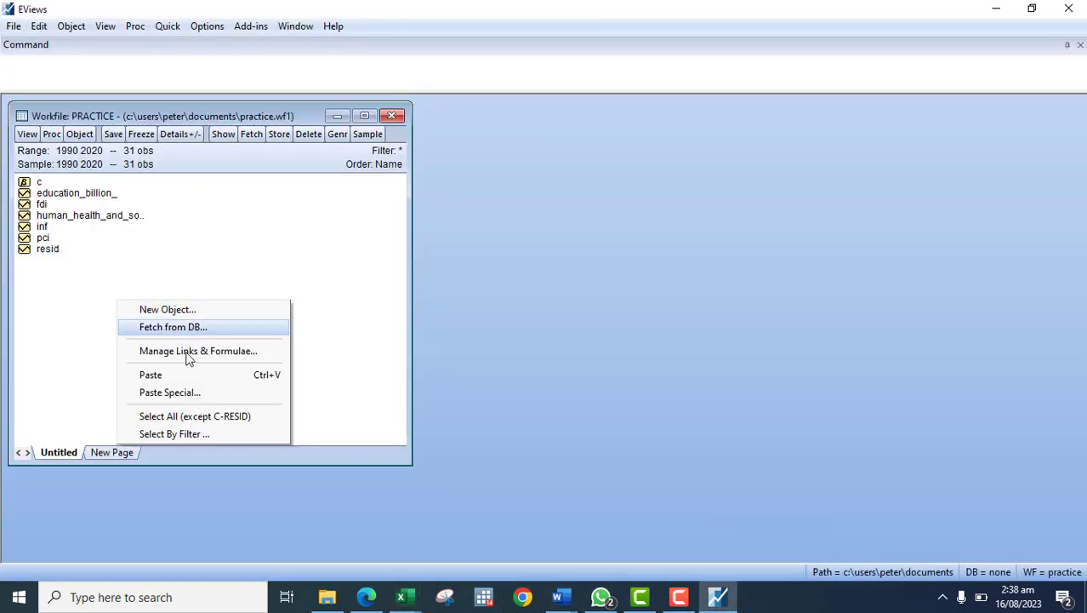
left_click(171, 375)
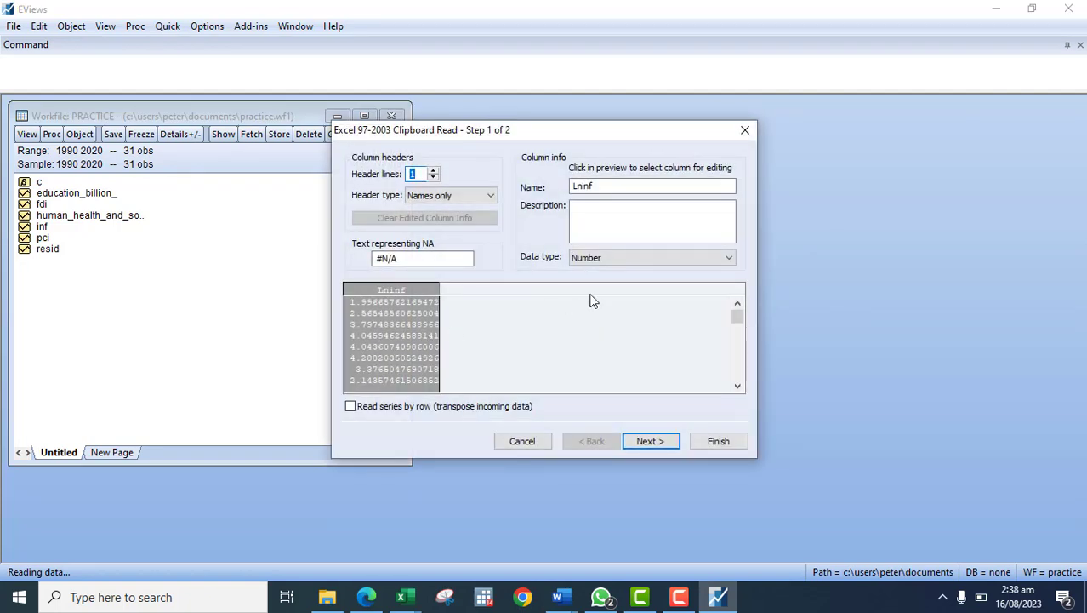
left_click(633, 440)
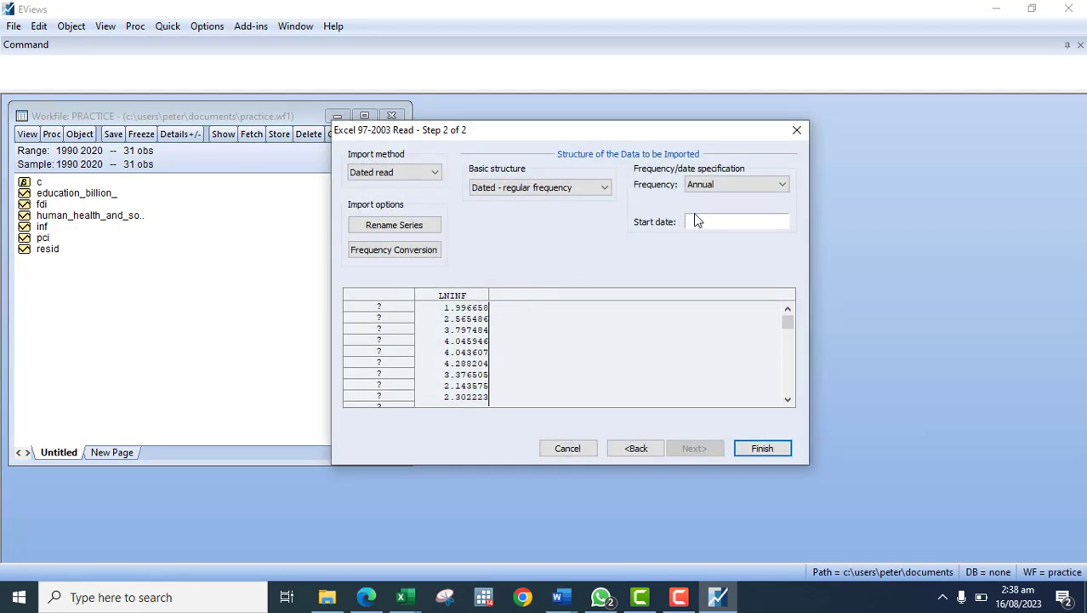
left_click(696, 221)
type("20")
key("BackSpace")
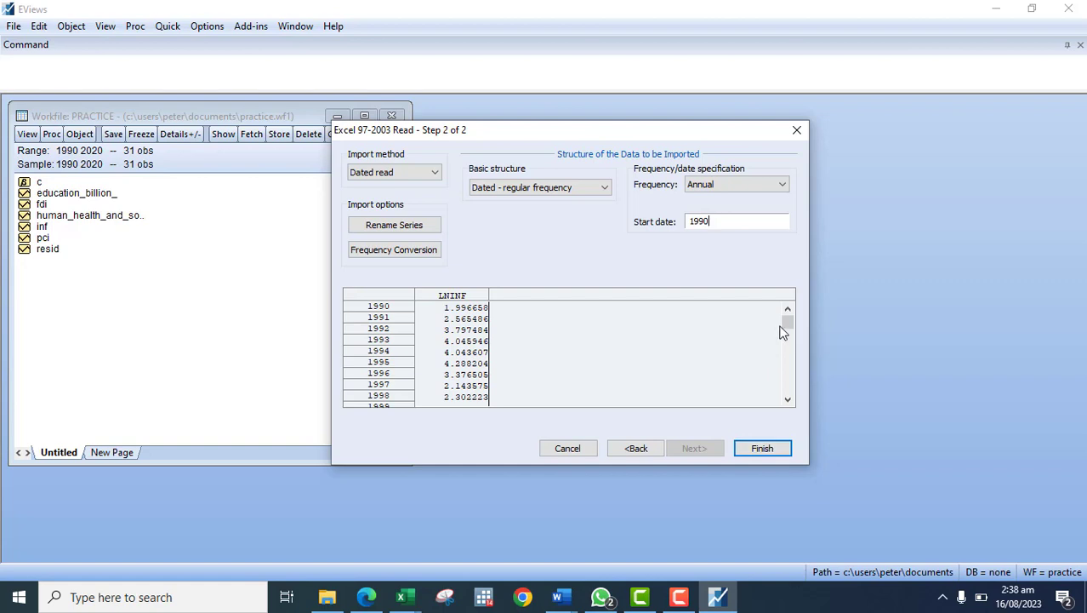
left_click_drag(785, 324, 790, 398)
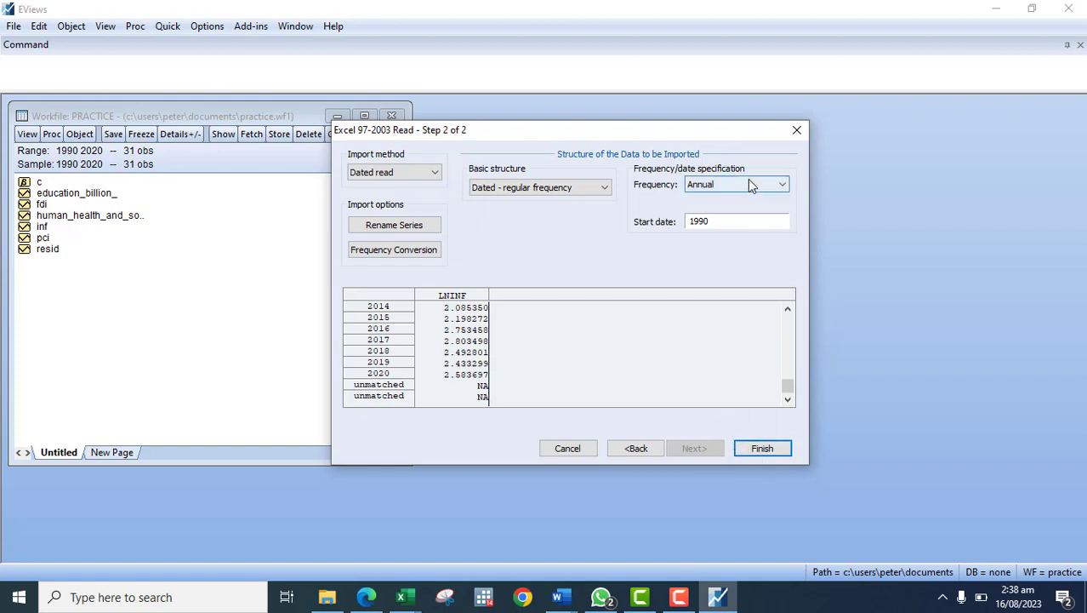
left_click(793, 131)
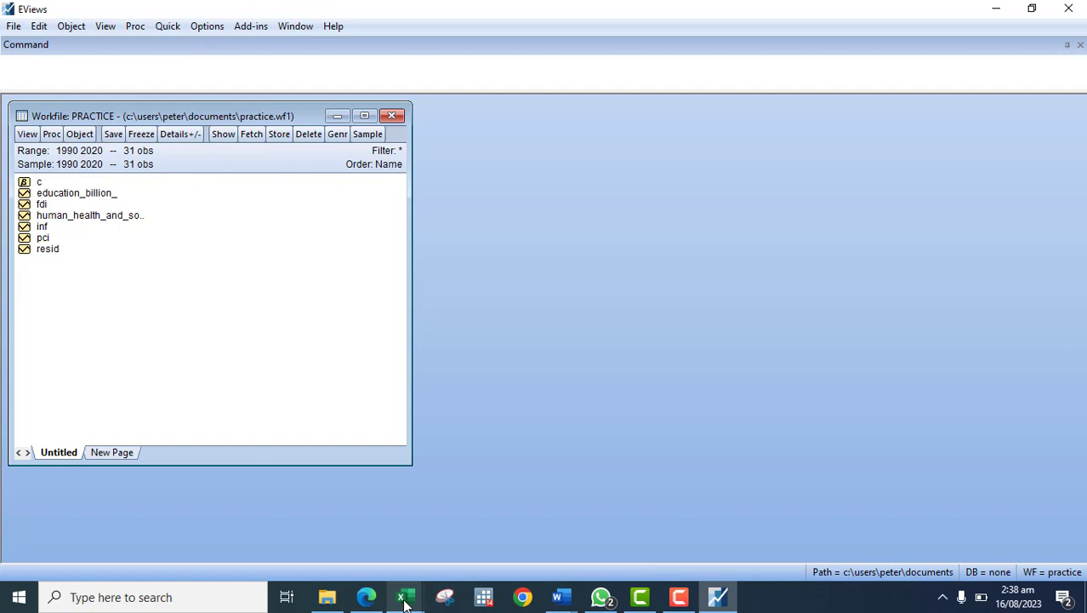
- Switch back to Book2 in Excel, clear the whole-column copy, and copy only cells M1 to M32 of the Lninf column
mouse_move(405, 603)
left_click(381, 526)
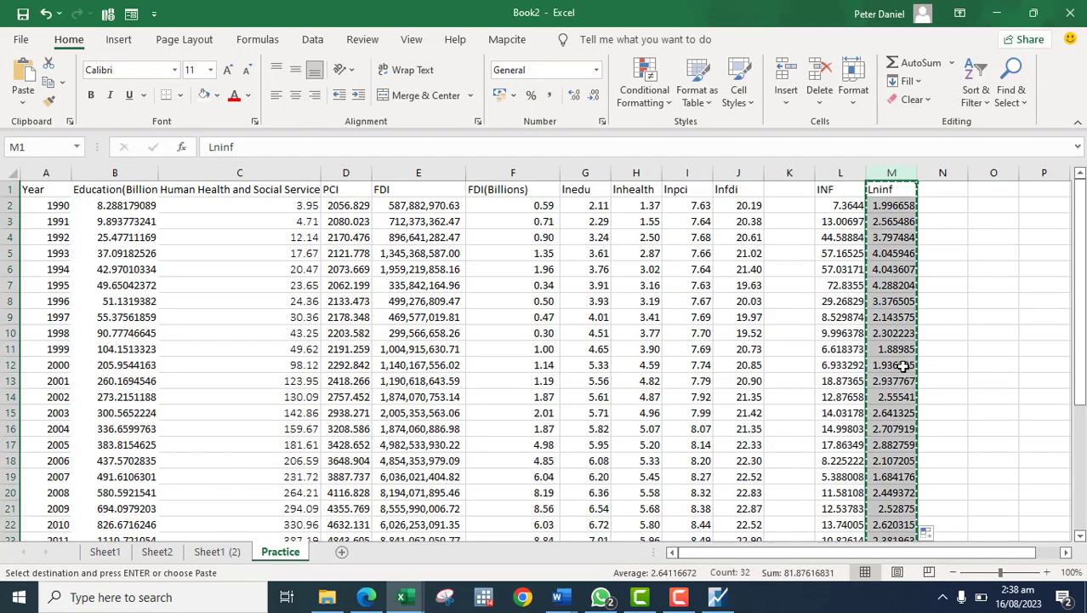
key("Escape")
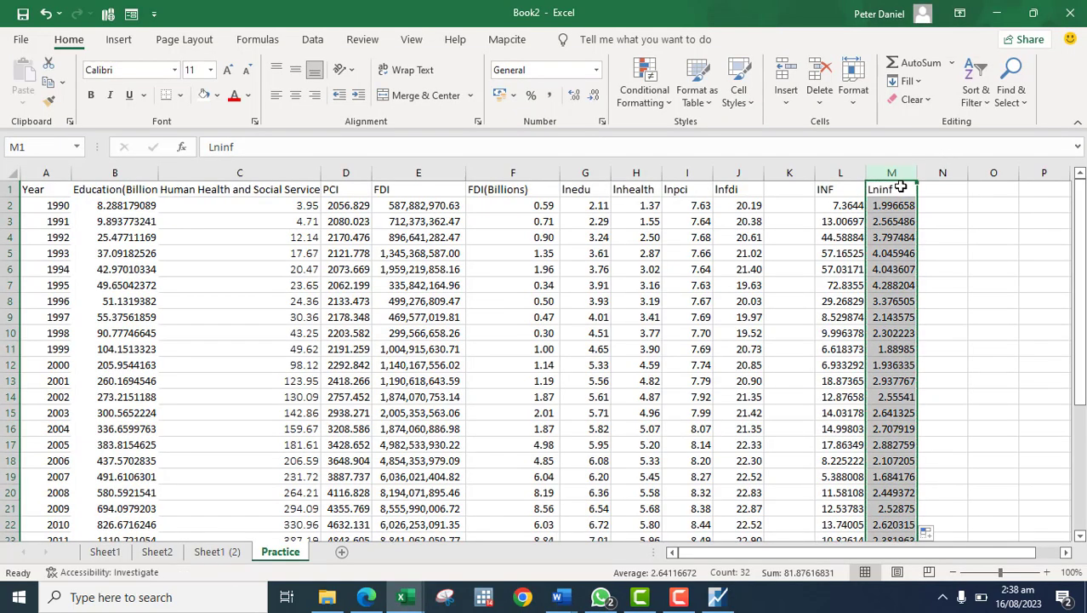
left_click(901, 189)
key("shift+Down")
key("shift+Down")
key("shift+Down")
key("shift+Down")
key("shift+Down")
key("shift+Down")
key("shift+Down")
key("shift+Down")
key("shift+Down")
key("shift+Down")
key("shift+Down")
key("shift+Down")
key("shift+Down")
key("shift+Down")
key("shift+Down")
key("shift+Down")
key("shift+Down")
key("shift+Down")
key("shift+Down")
key("shift+Down")
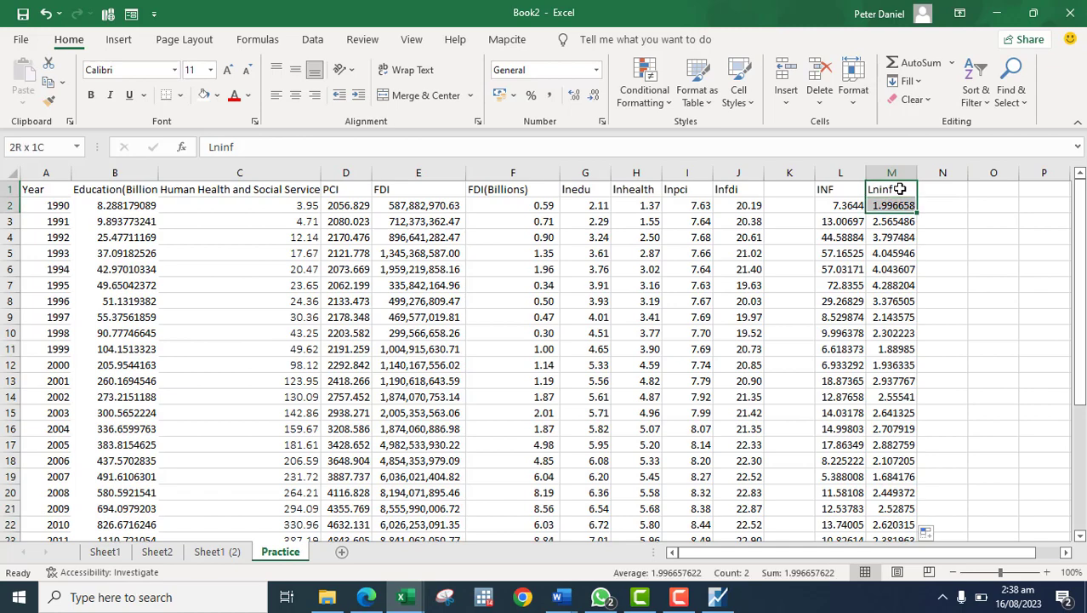
key("shift+Down")
key("shift+Down")
key("shift+Down")
key("shift+Down")
key("shift+Down")
key("shift+Down")
key("shift+Down")
key("shift+Down")
key("shift+Down")
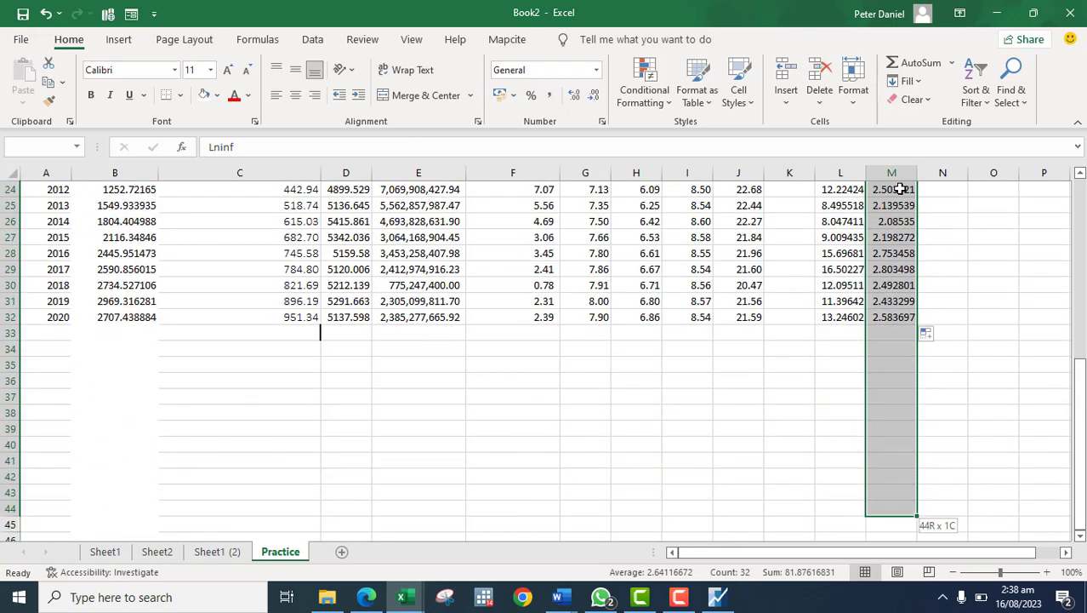
key("shift+Up")
key("shift+Up")
key("shift+Up")
key("shift+Up")
key("shift+Up")
key("shift+Up")
key("shift+Up")
key("shift+Up")
key("shift+Up")
key("shift+Up")
key("shift+Up")
key("shift+Up")
key("shift+Up")
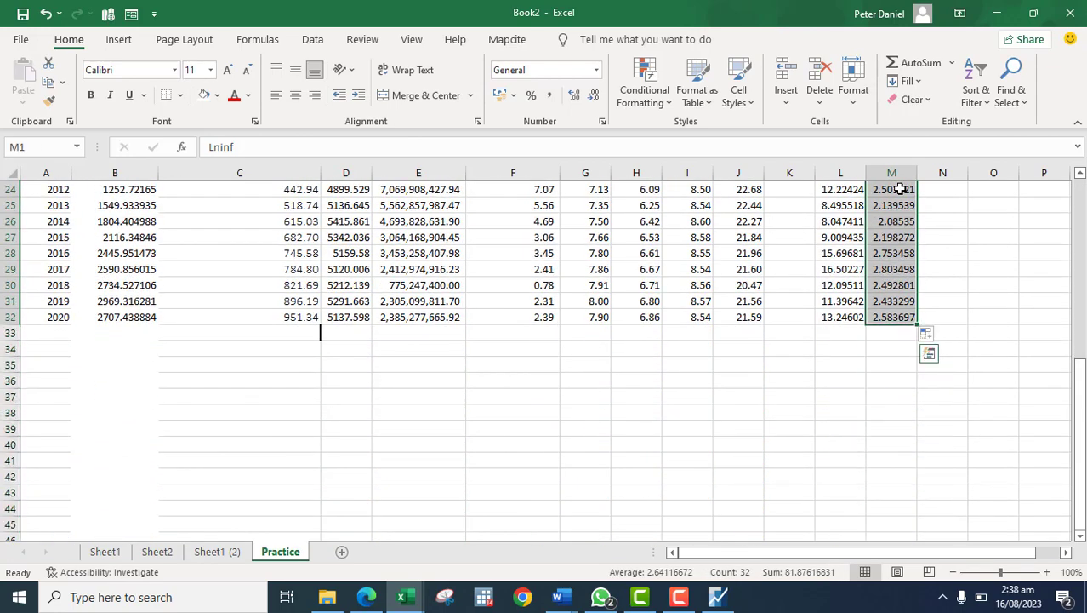
key("ctrl+c")
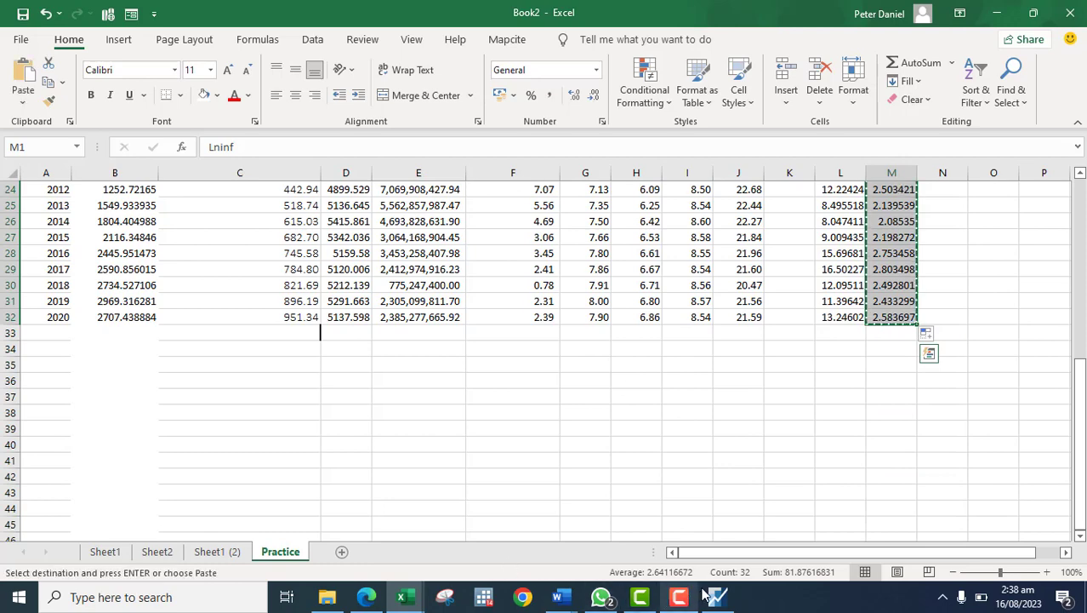
- Switch to EViews and paste Lninf into the PRACTICE workfile as annual data starting in 1990, without linking to the external source
mouse_move(713, 598)
left_click(681, 536)
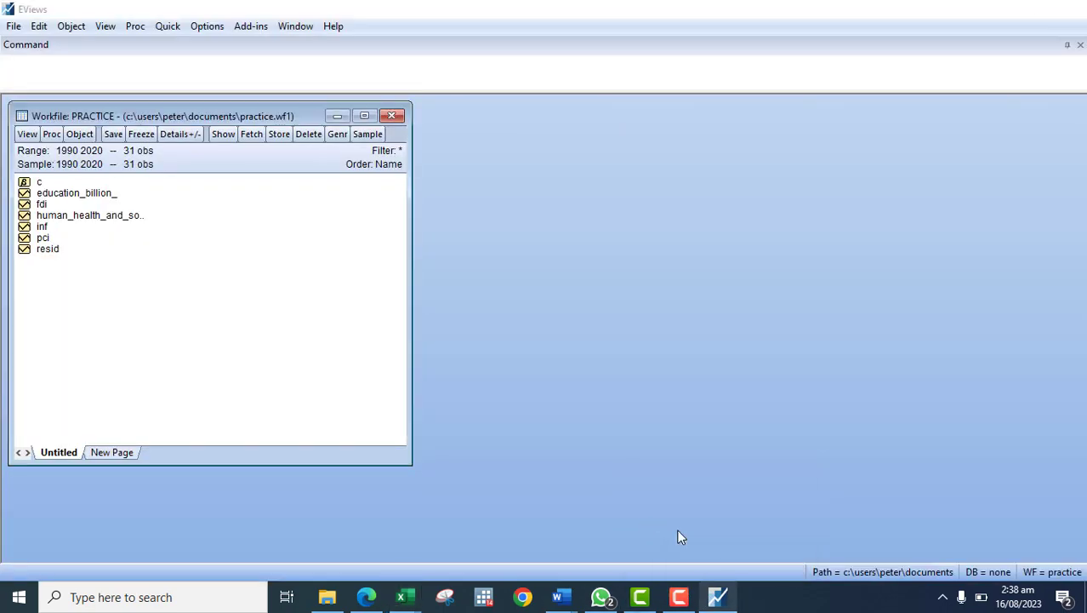
right_click(141, 271)
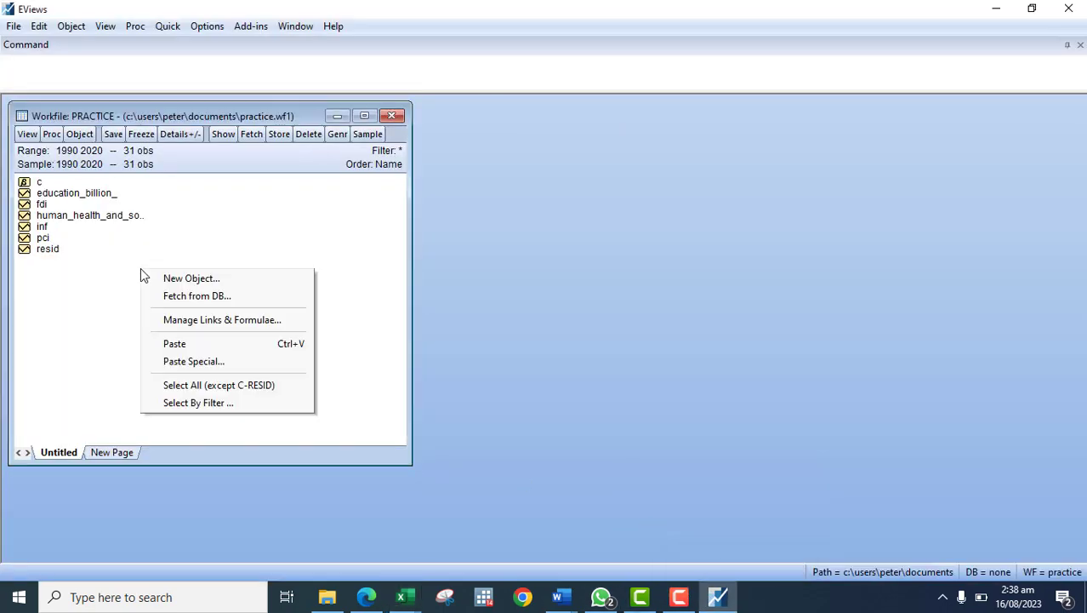
left_click(205, 343)
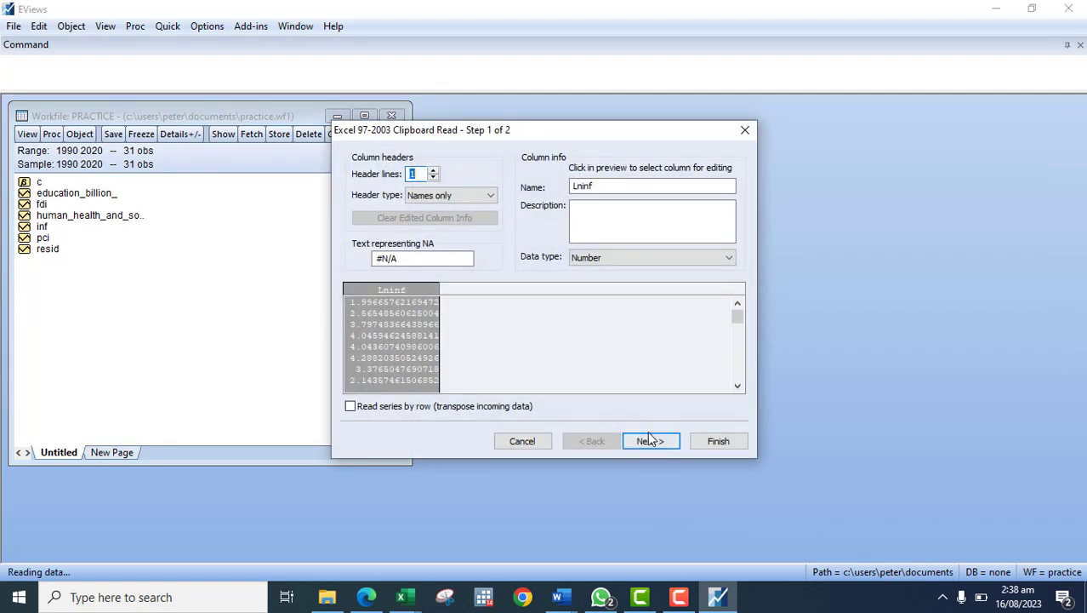
left_click(650, 440)
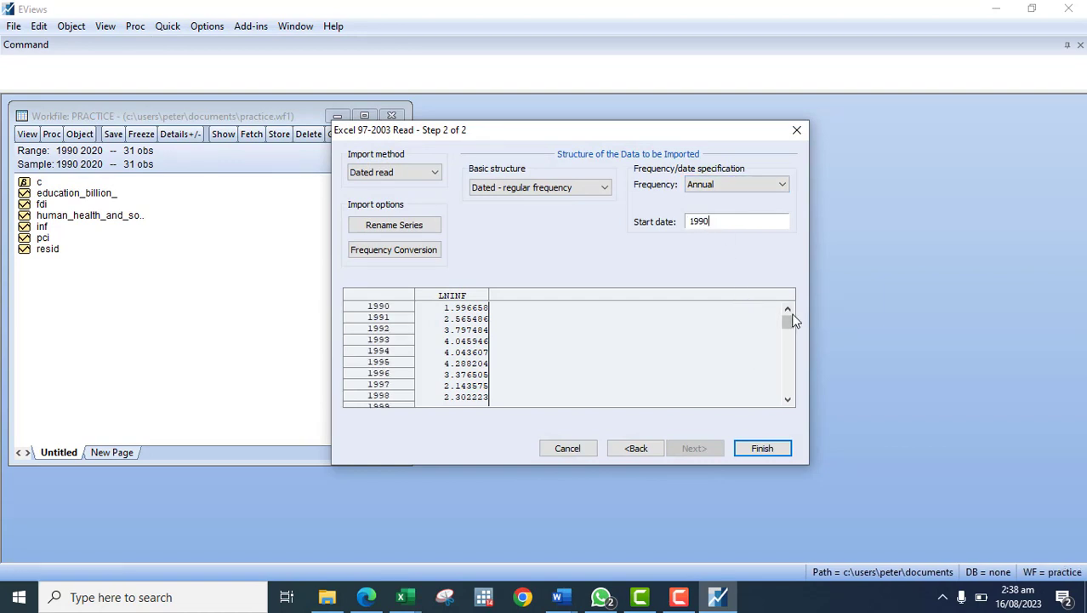
left_click_drag(788, 321, 788, 387)
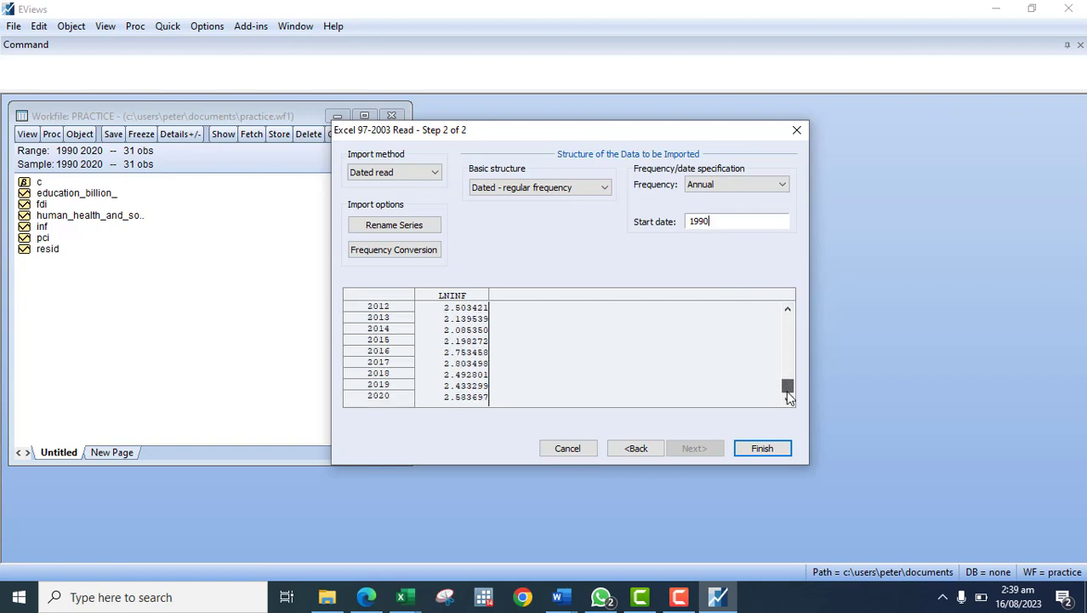
left_click(743, 451)
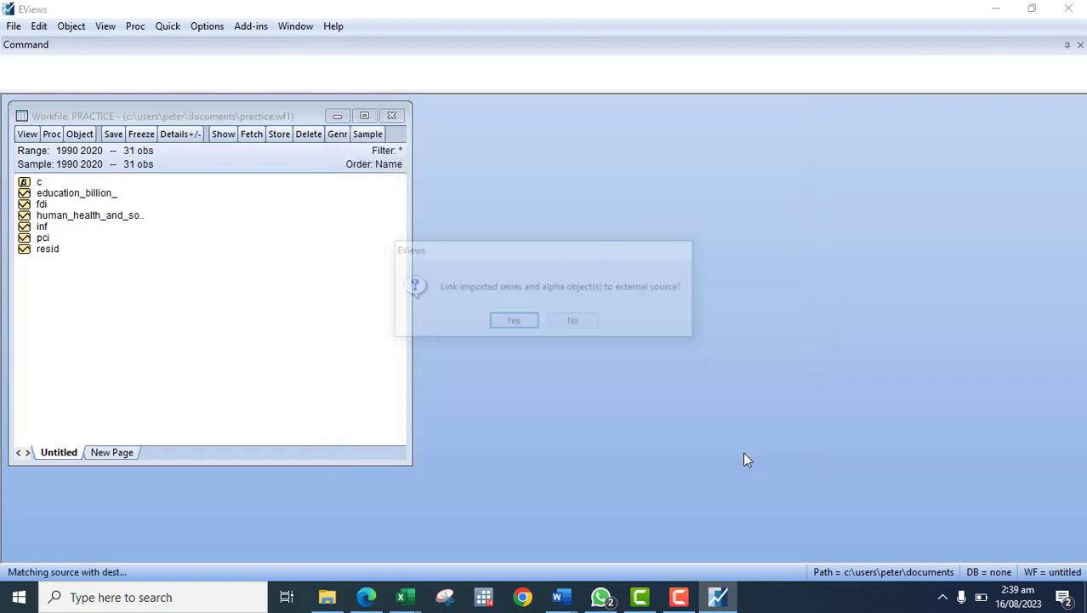
left_click(561, 322)
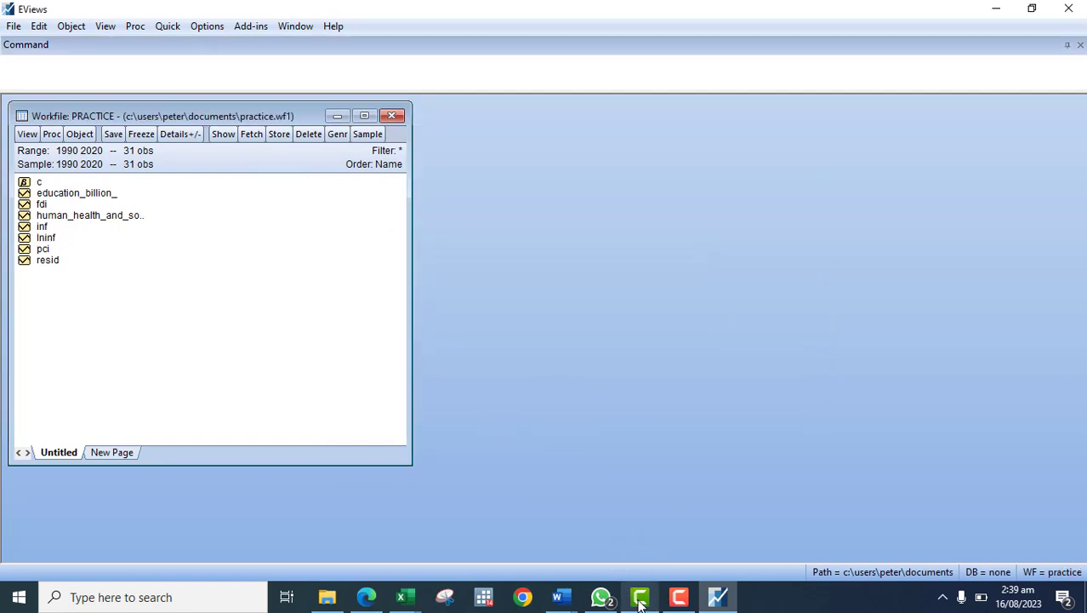
- Switch to Book2 in Excel, clear the pending copy selection, and copy the lnfdi header and data in cells J1 to J32
mouse_move(399, 577)
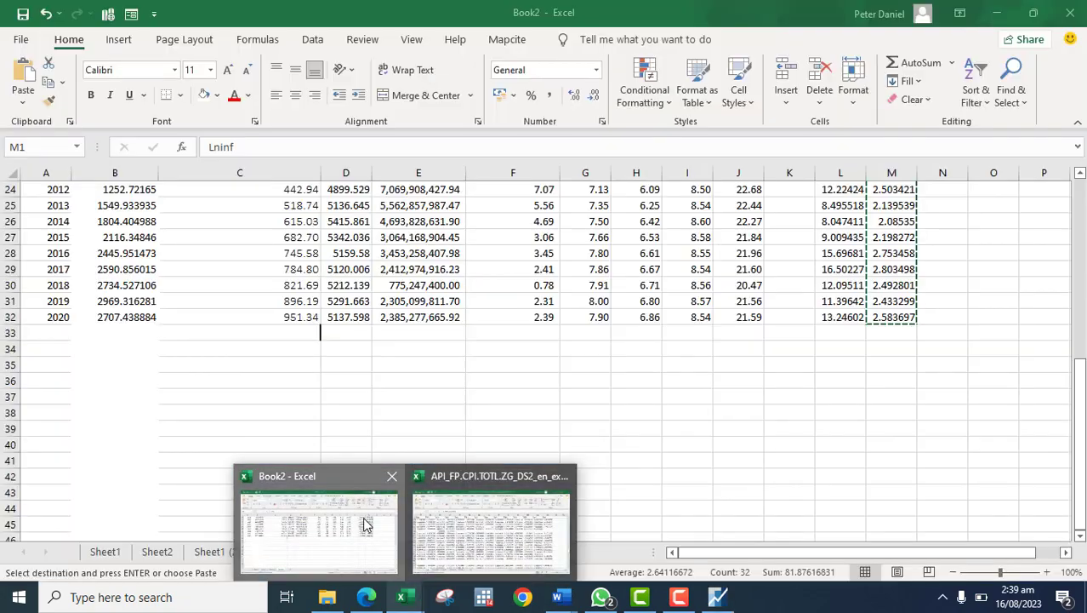
left_click(385, 522)
left_click_drag(1084, 388, 1084, 196)
key("Escape")
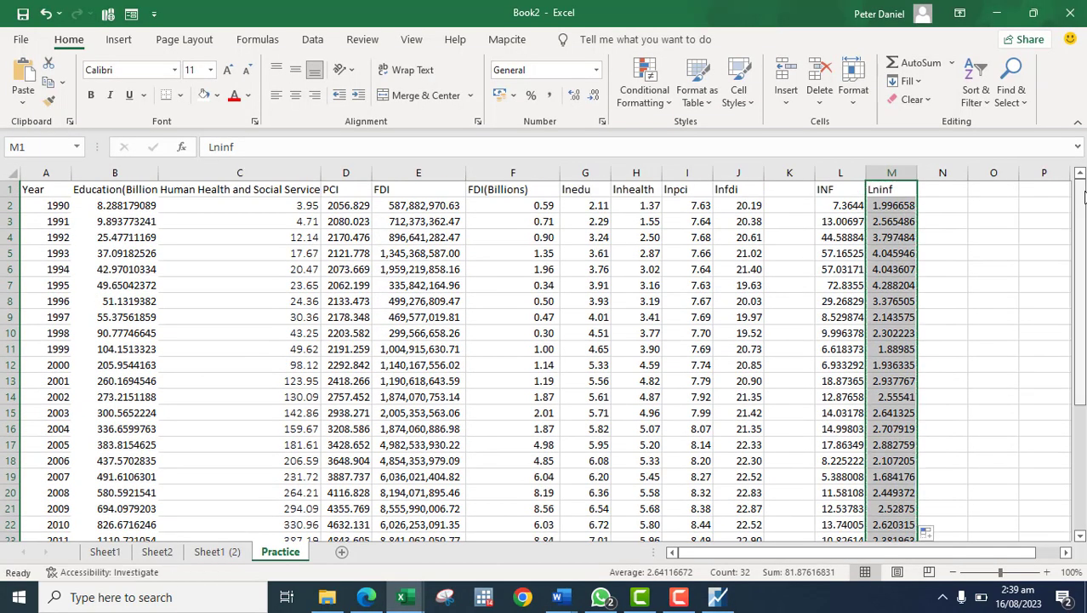
left_click(815, 221)
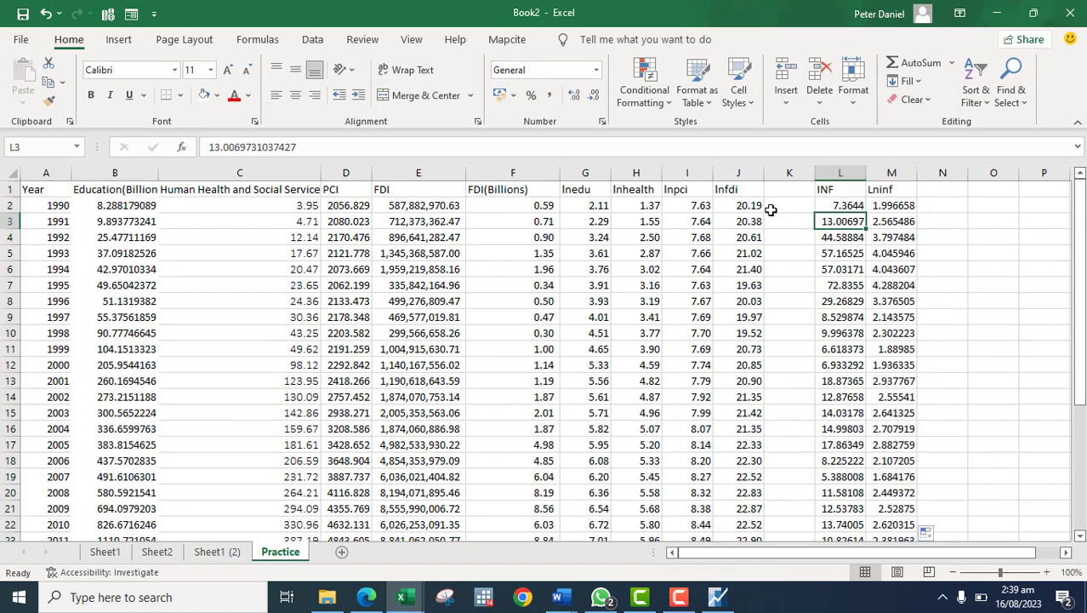
left_click(737, 173)
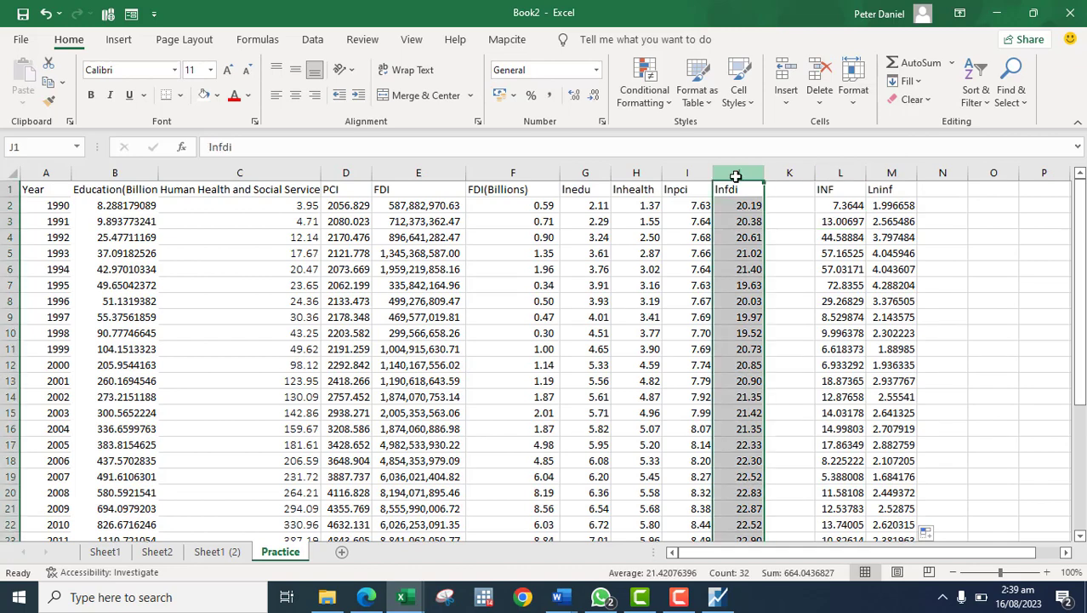
left_click(727, 192)
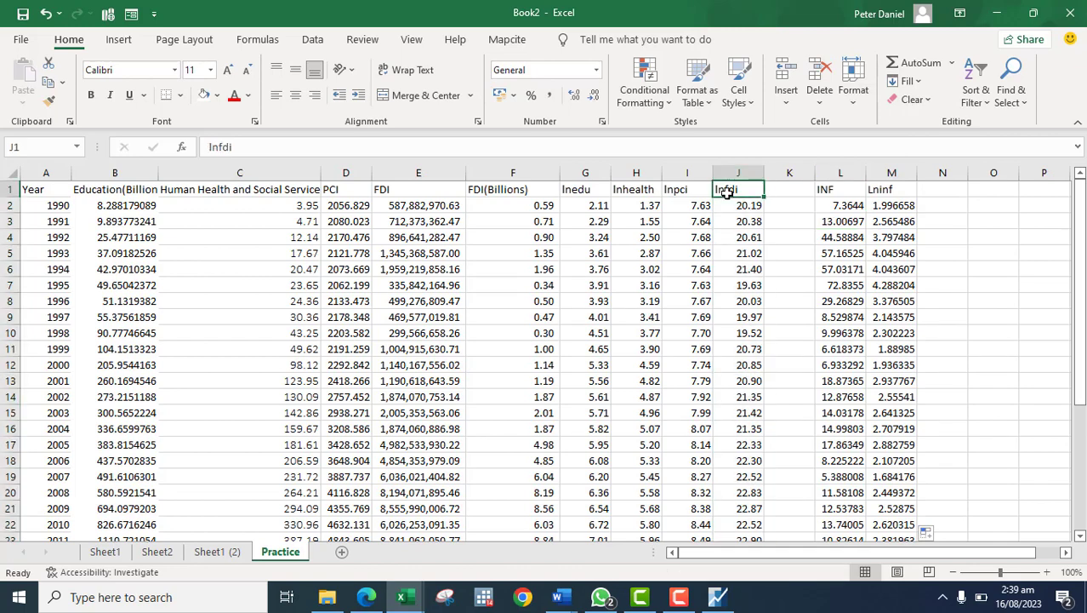
key("shift+Down")
key("shift+Down")
key("shift+Down")
key("shift+Down")
key("shift+Down")
key("shift+Down")
key("shift+Down")
key("shift+Down")
key("shift+Down")
key("shift+Down")
key("shift+Down")
key("shift+Down")
key("shift+Down")
key("shift+Down")
key("shift+Down")
key("shift+Down")
key("shift+Down")
key("shift+Down")
key("shift+Down")
key("shift+Down")
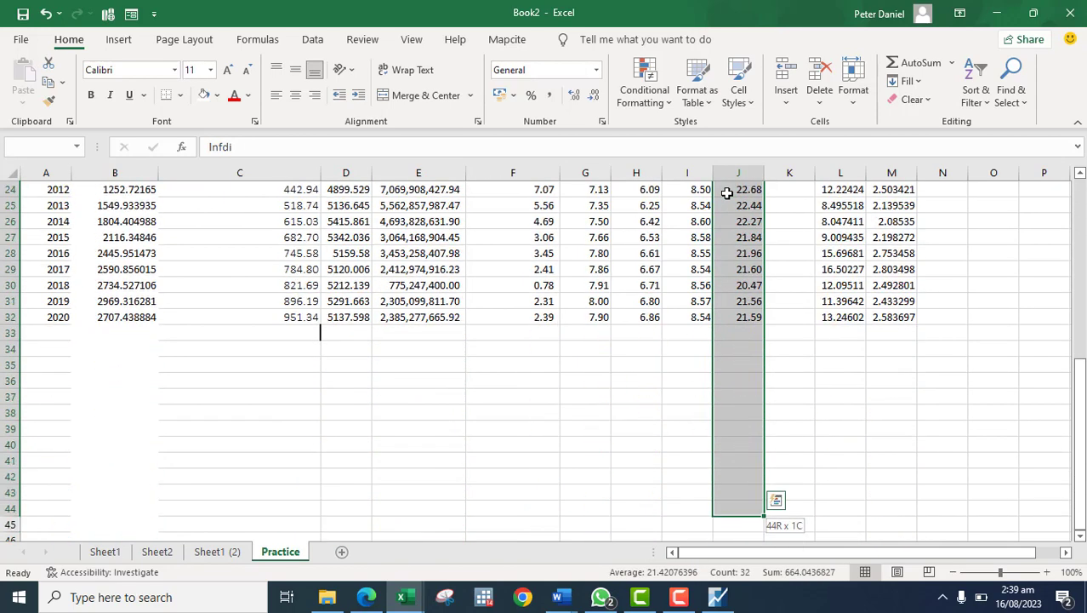
key("shift+Up")
key("shift+Up")
key("shift+Up")
key("shift+Up")
key("shift+Up")
key("shift+Up")
key("shift+Up")
key("shift+Up")
key("shift+Up")
key("shift+Up")
key("shift+Down")
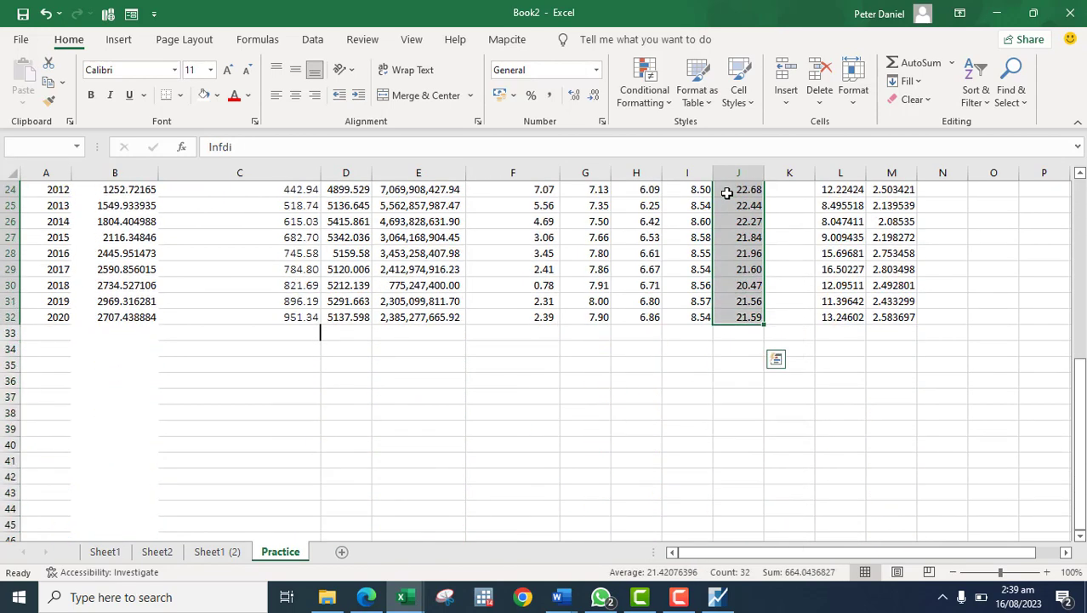
key("ctrl+c")
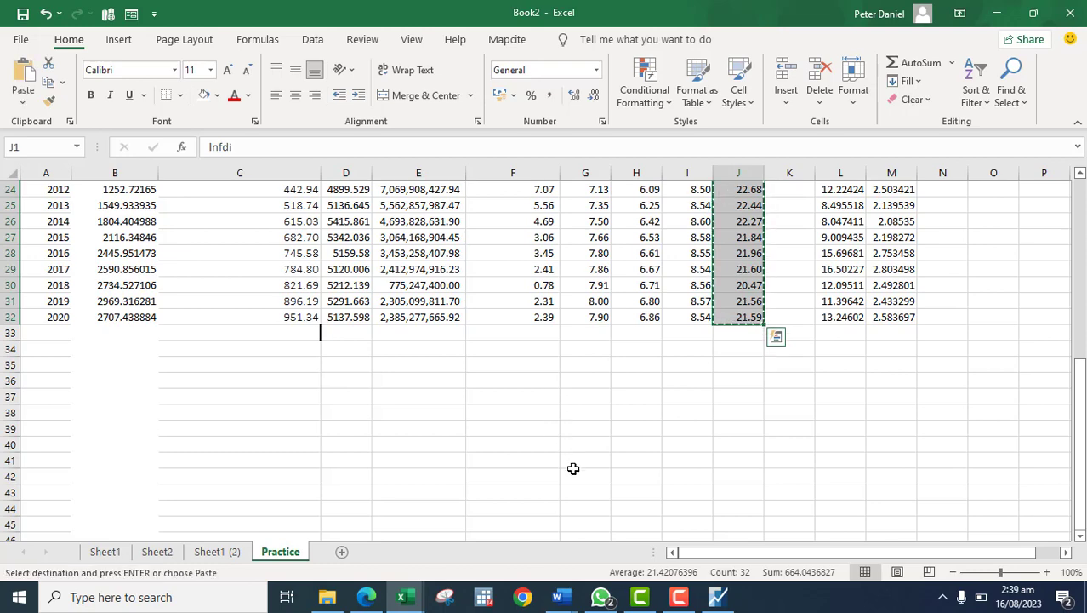
- Switch to EViews and paste lnfdi into the PRACTICE workfile as annual data starting in 1990, without linking to the external source
mouse_move(717, 597)
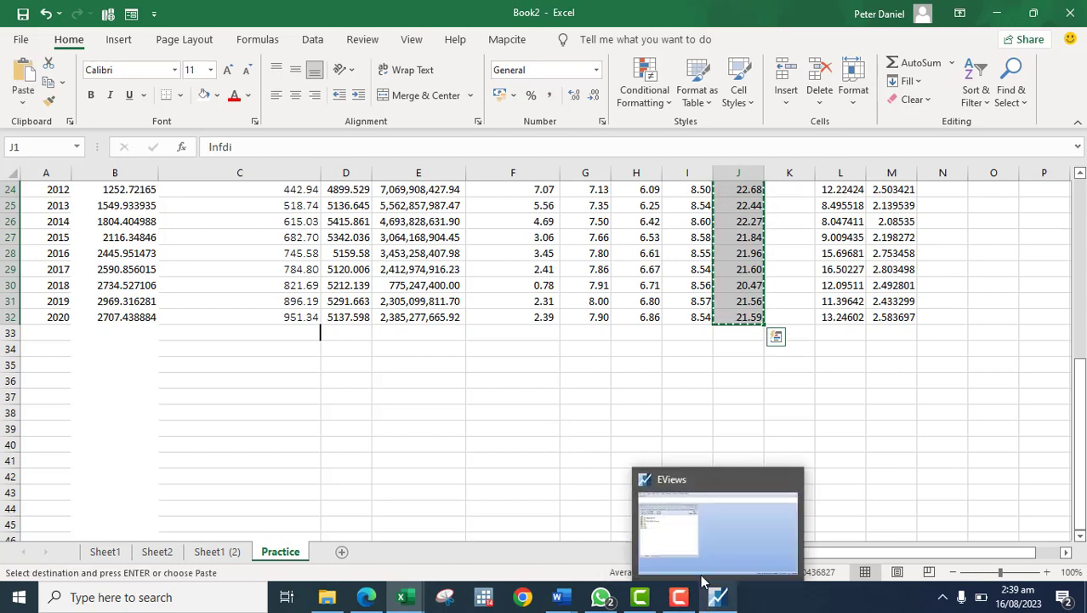
left_click(681, 529)
right_click(186, 328)
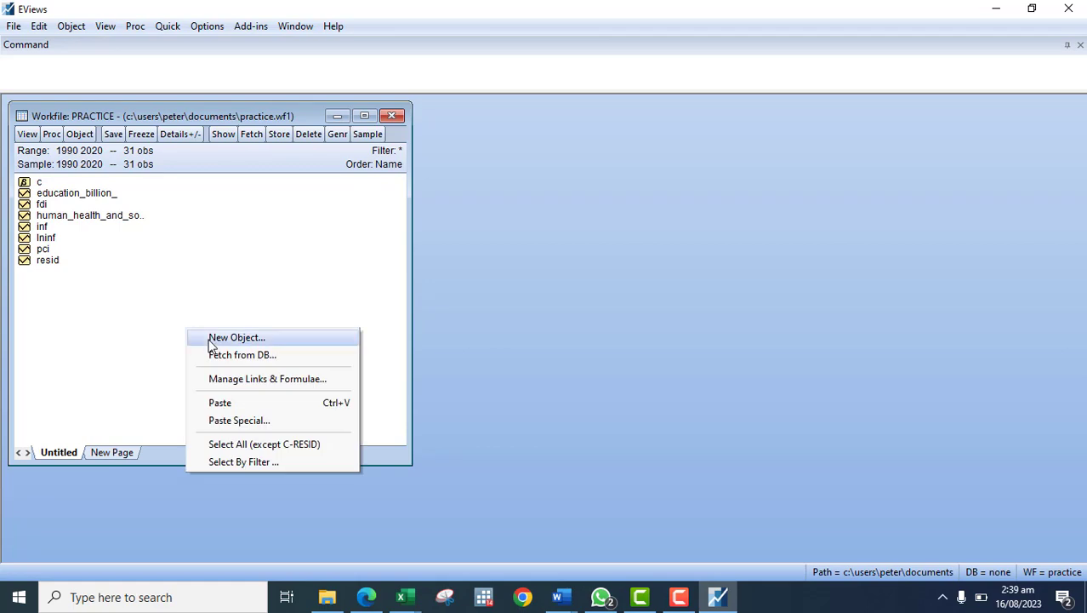
left_click(241, 402)
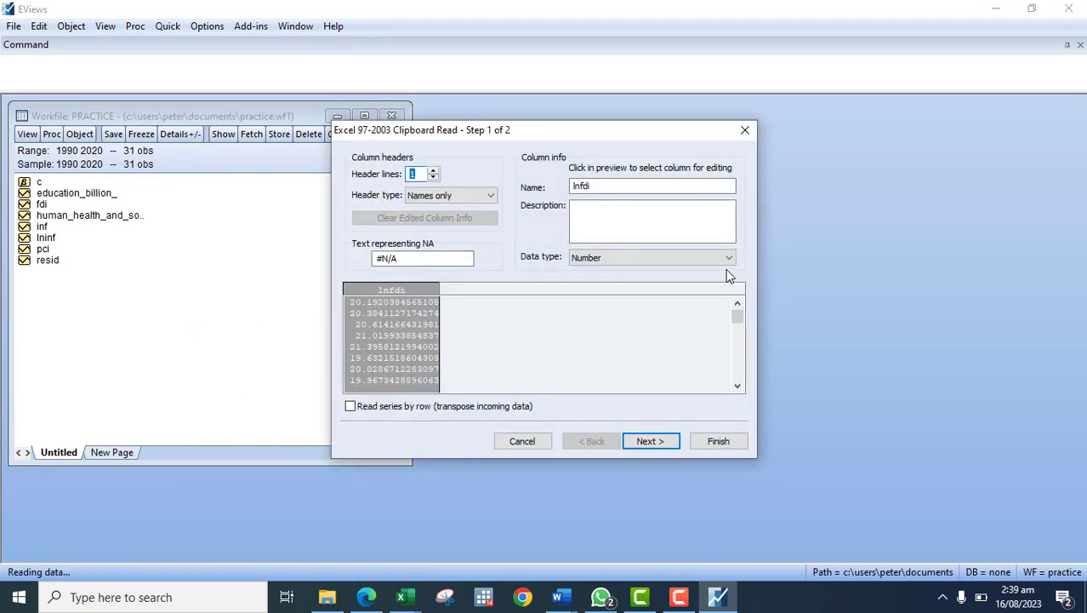
left_click(673, 443)
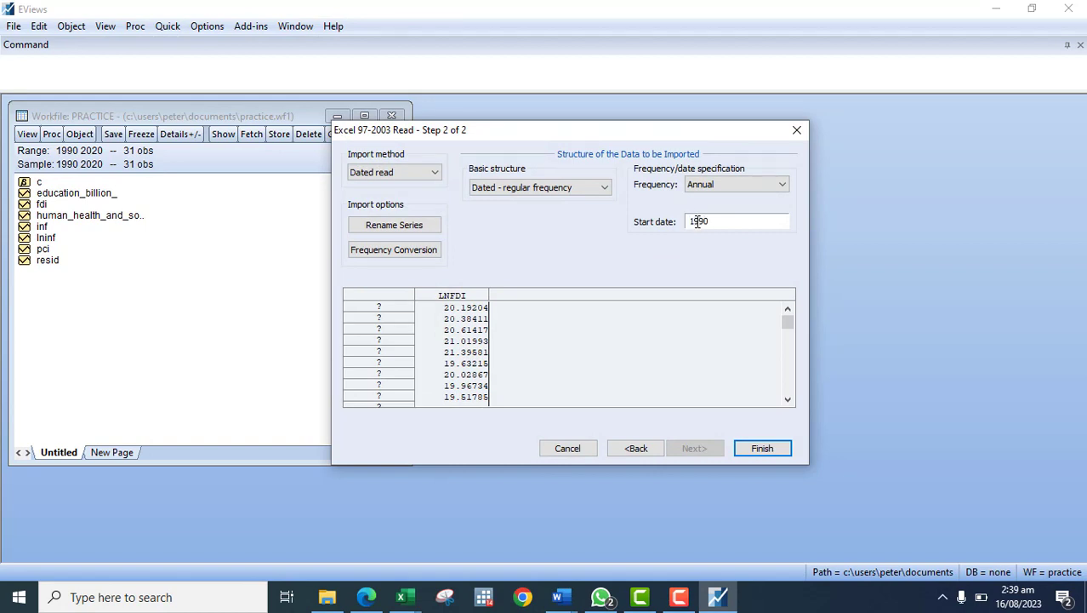
left_click(758, 448)
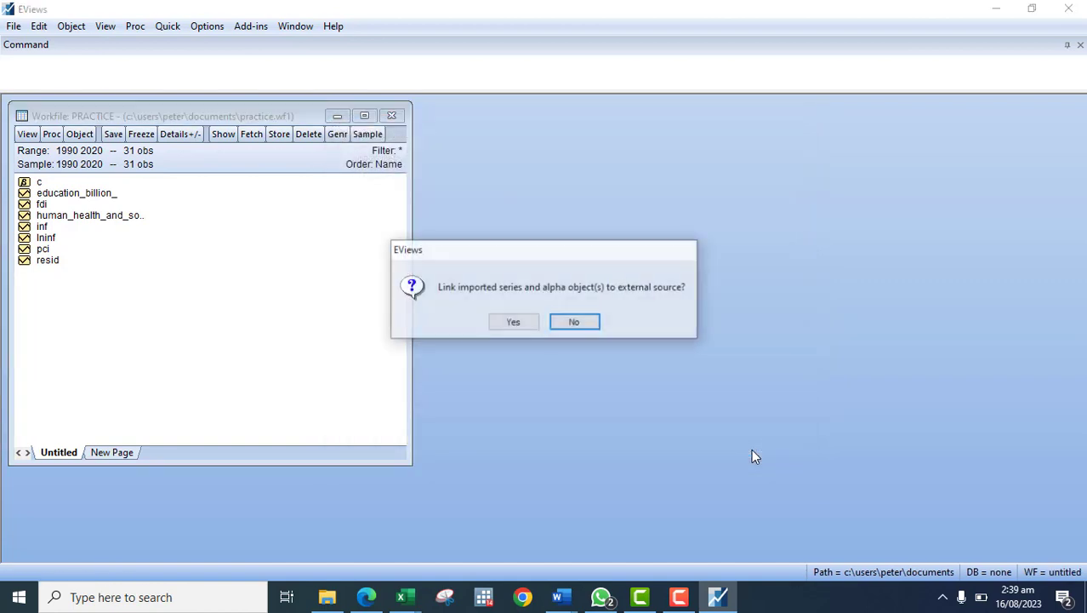
left_click(579, 321)
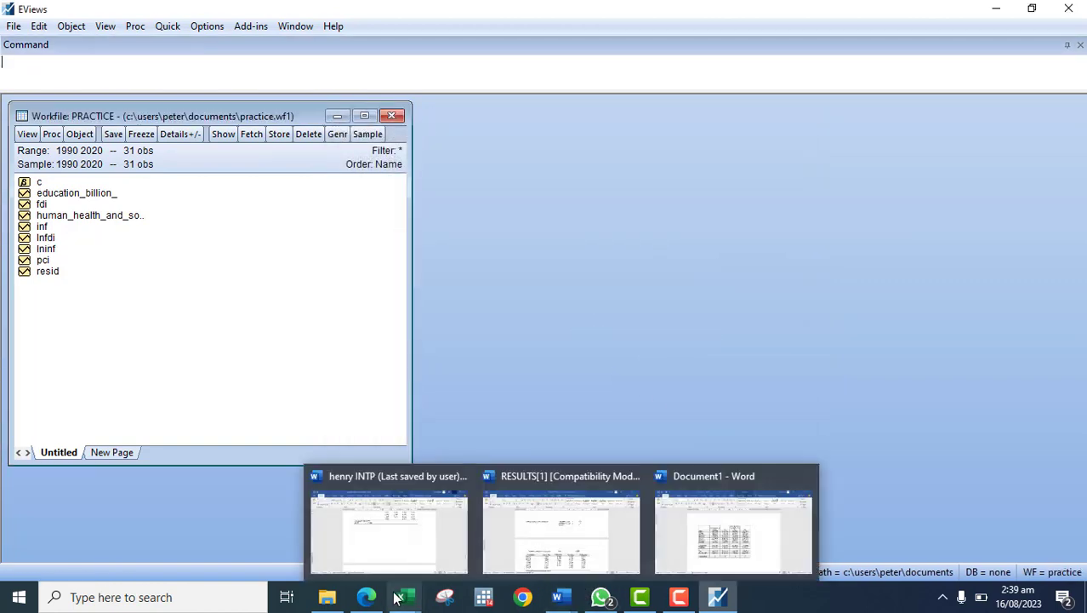
- Switch to Book2 in Excel, clear the pending copy selection, and copy the lnedu header and data in cells G1 to G32
mouse_move(403, 596)
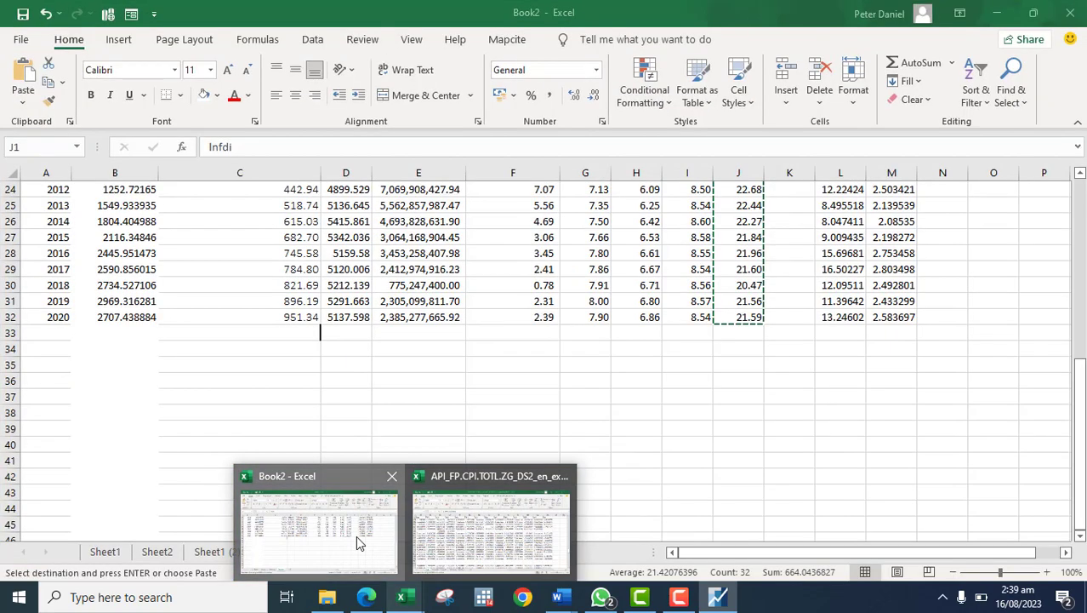
left_click(354, 539)
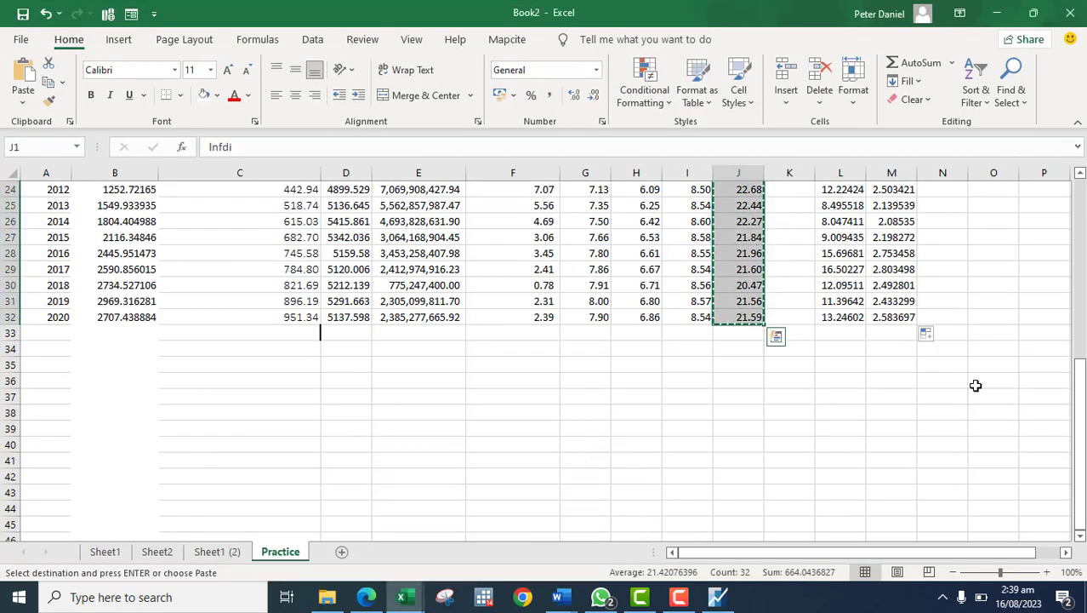
left_click_drag(1084, 408, 1078, 213)
key("Escape")
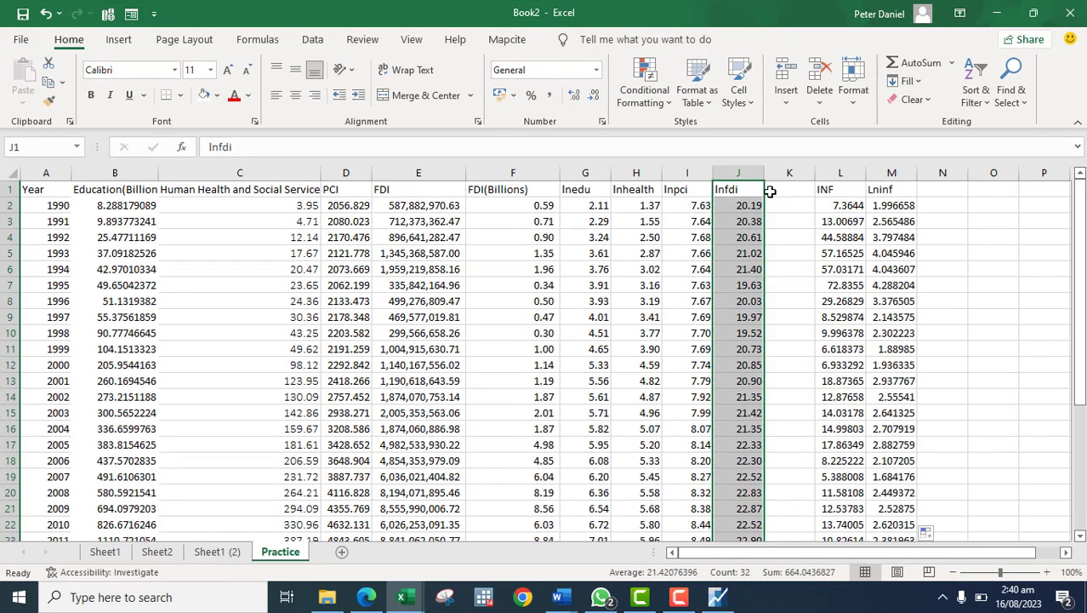
left_click(603, 193)
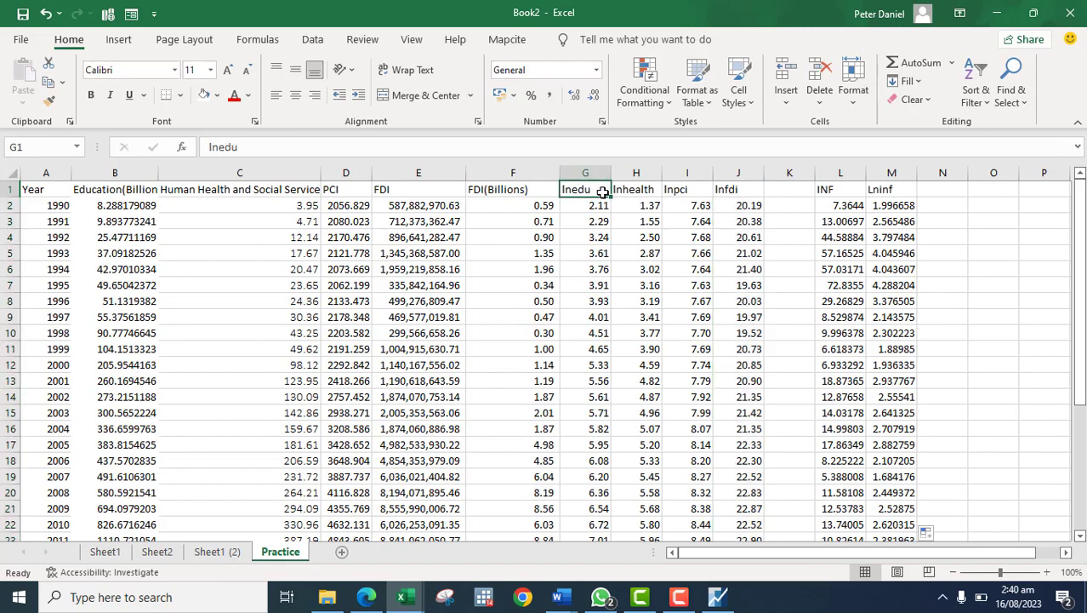
left_click_drag(604, 194, 595, 513)
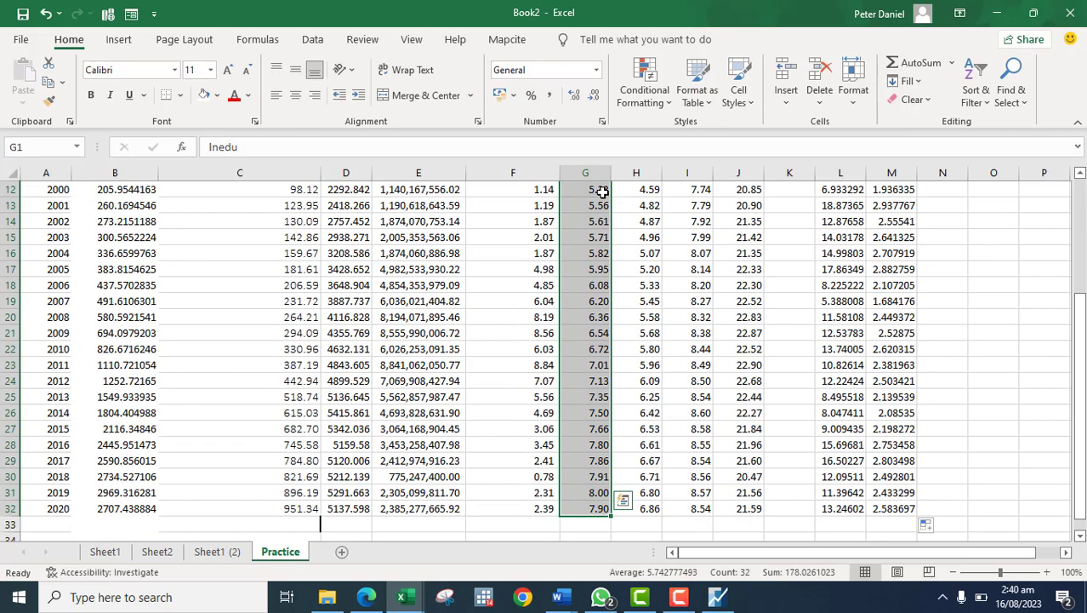
key("ctrl+c")
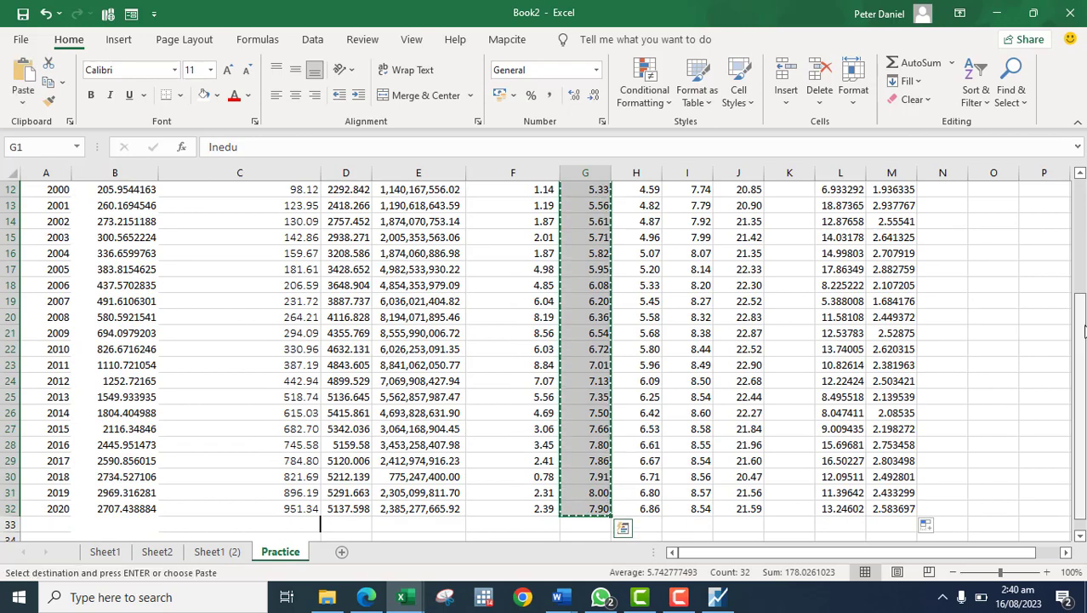
mouse_move(1085, 331)
left_mouse_down()
mouse_move(1083, 349)
mouse_move(1084, 323)
left_mouse_up()
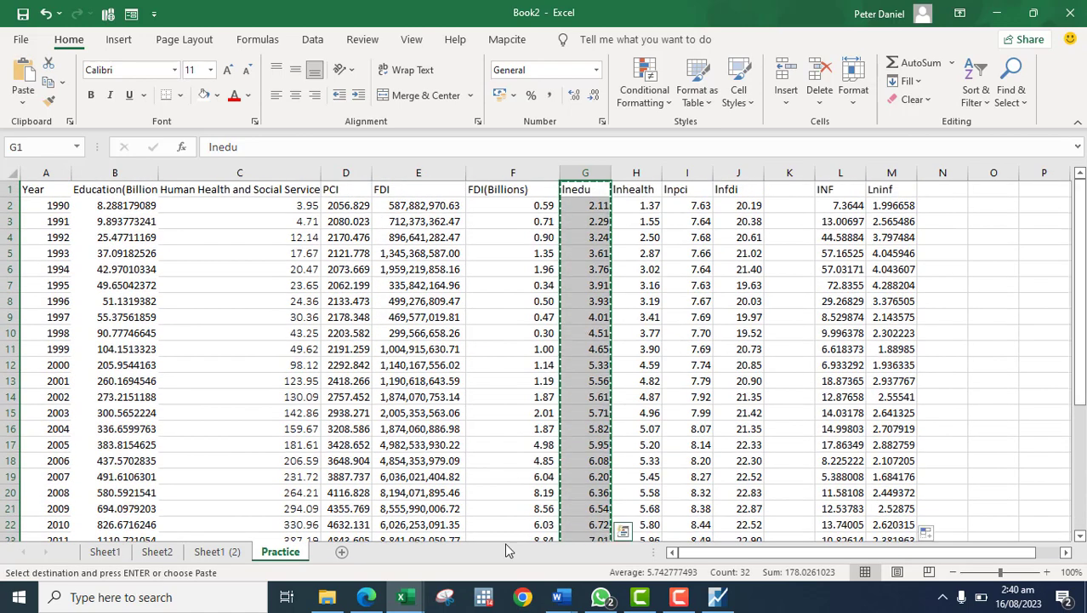
- Switch to EViews and paste lnedu into the PRACTICE workfile as annual data starting in 1990, without linking to the external source
mouse_move(717, 595)
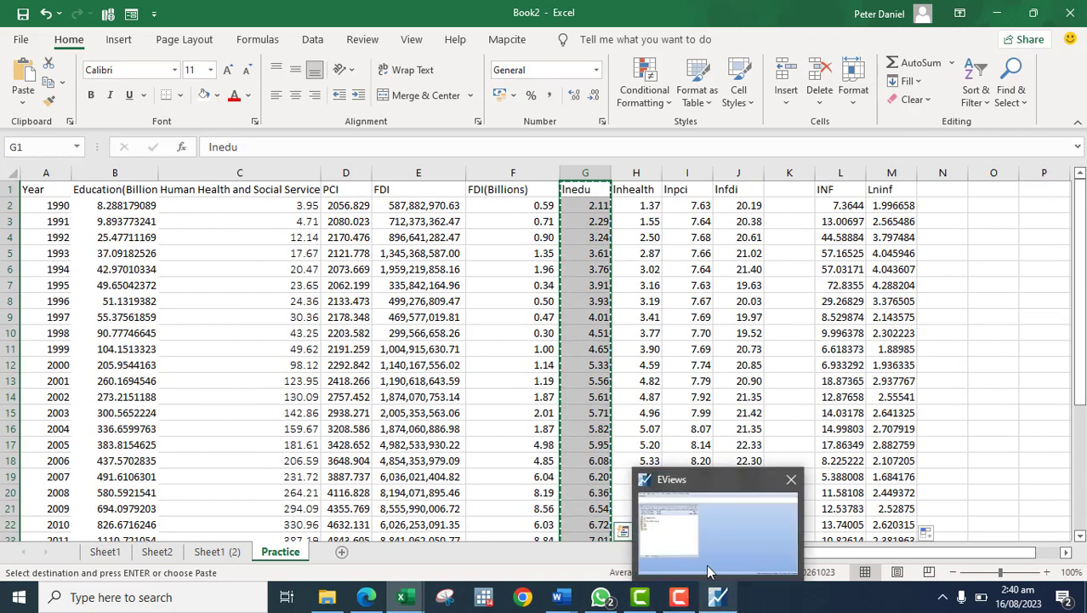
left_click(677, 539)
right_click(143, 335)
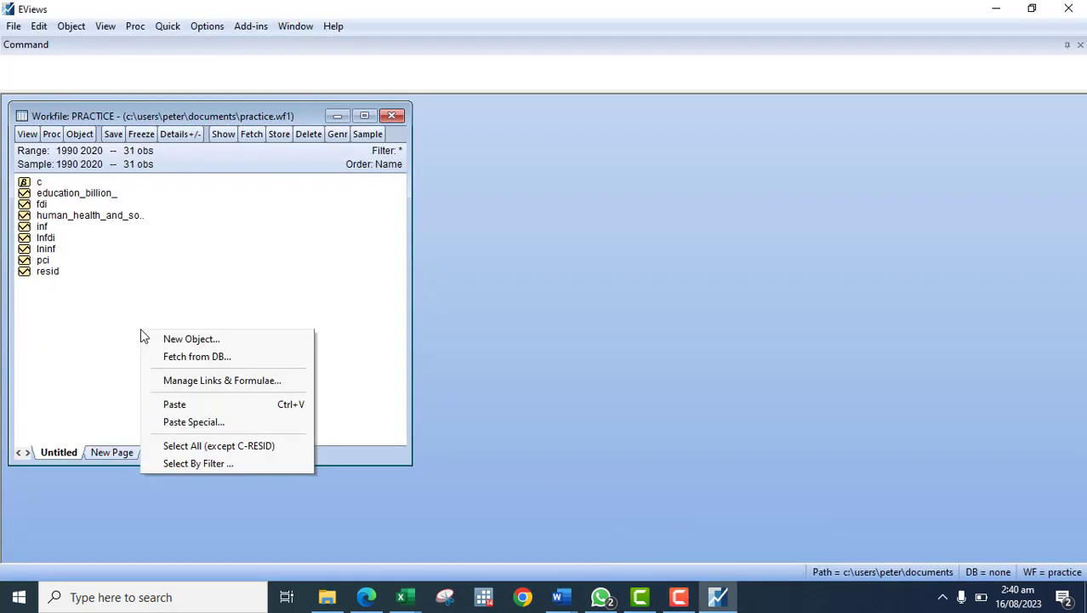
left_click(187, 405)
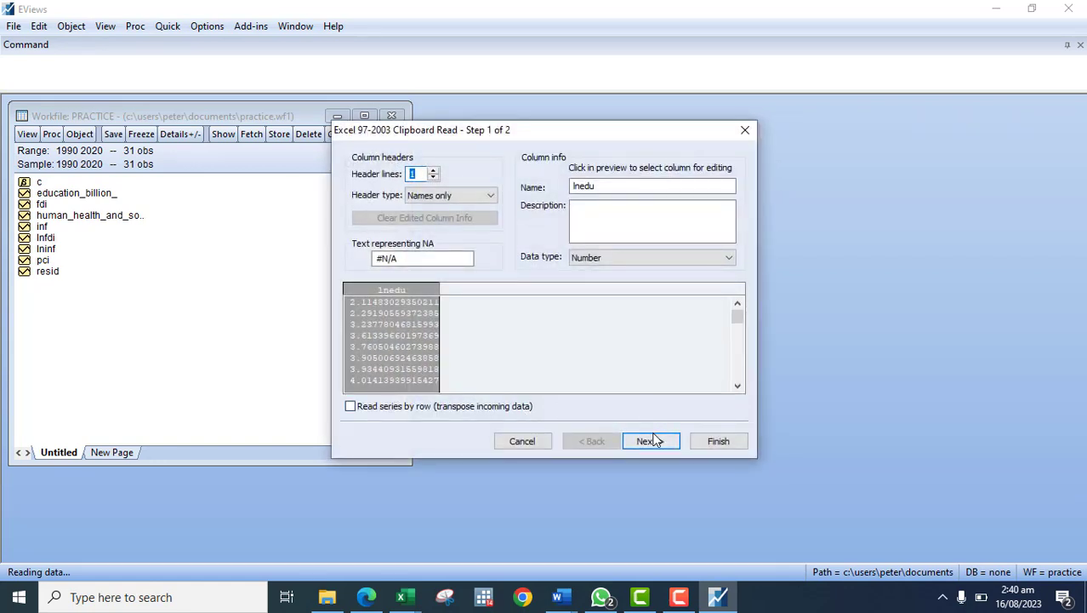
left_click(651, 439)
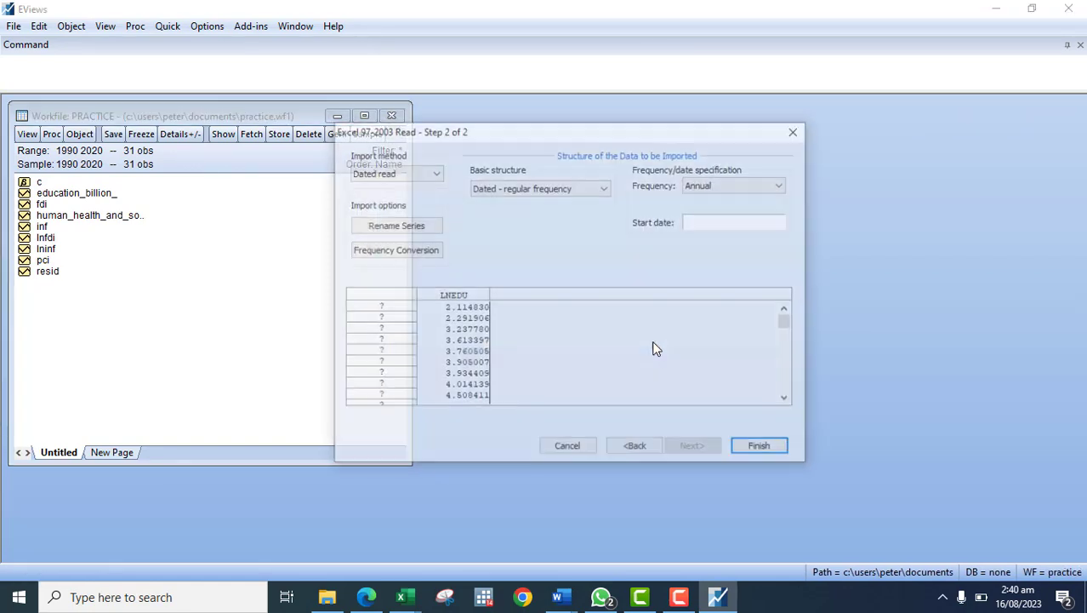
left_click(698, 221)
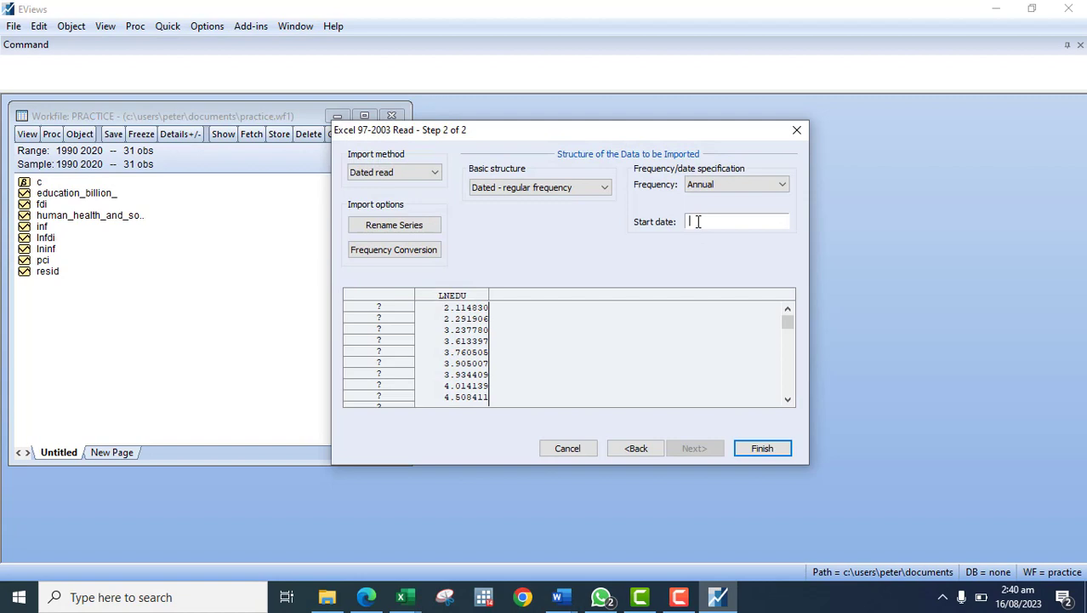
type("1990")
left_click(755, 451)
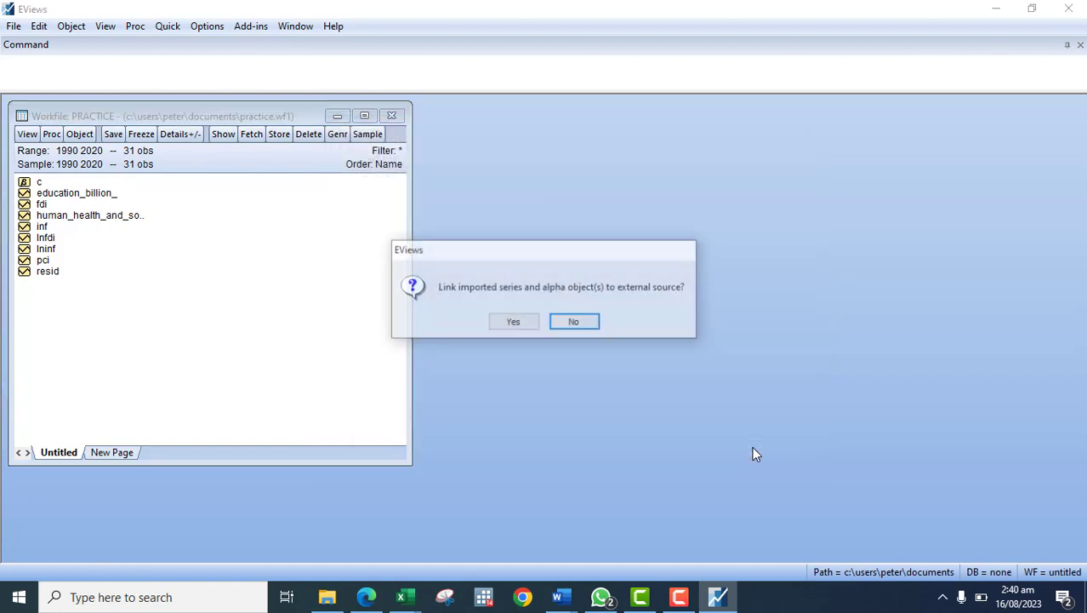
left_click(587, 322)
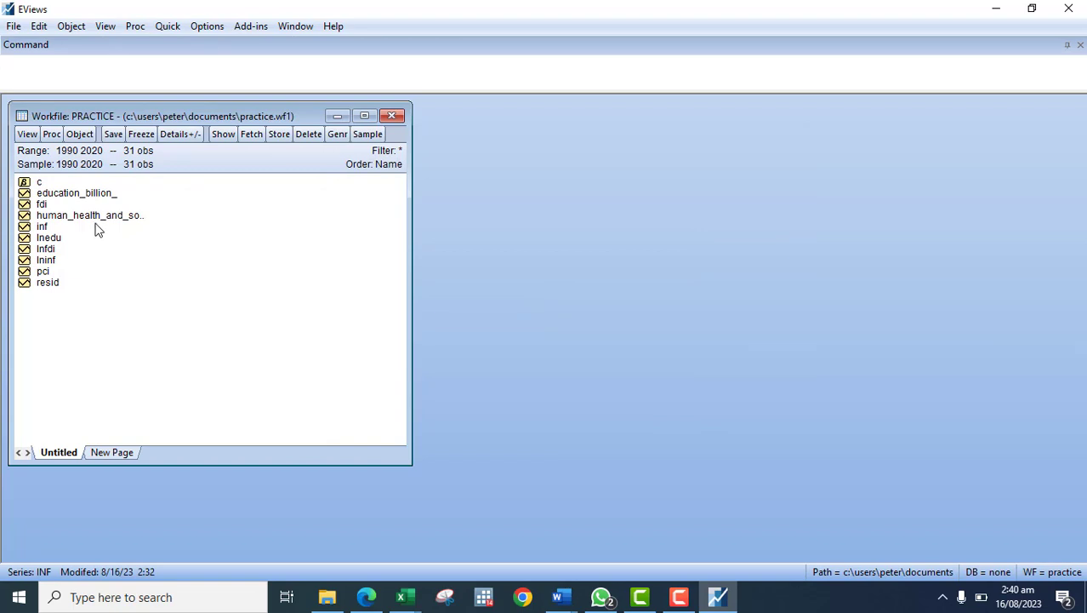
- Open lnedu, lnfdi and lninf together as an equation, with lnedu as the dependent variable, and choose ARDL as the estimation method
left_click(65, 196)
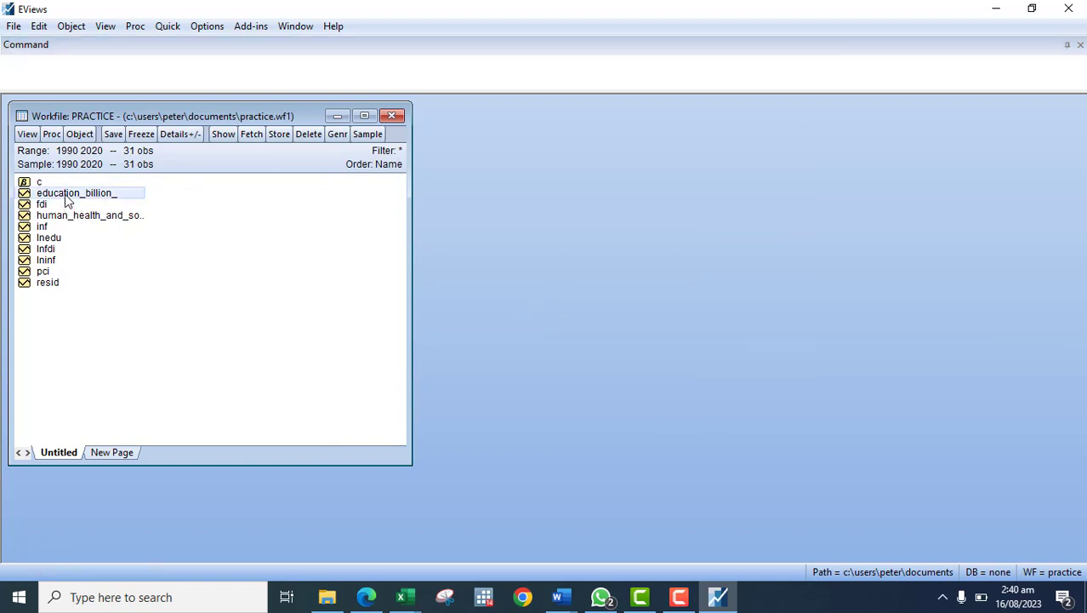
left_click(54, 241)
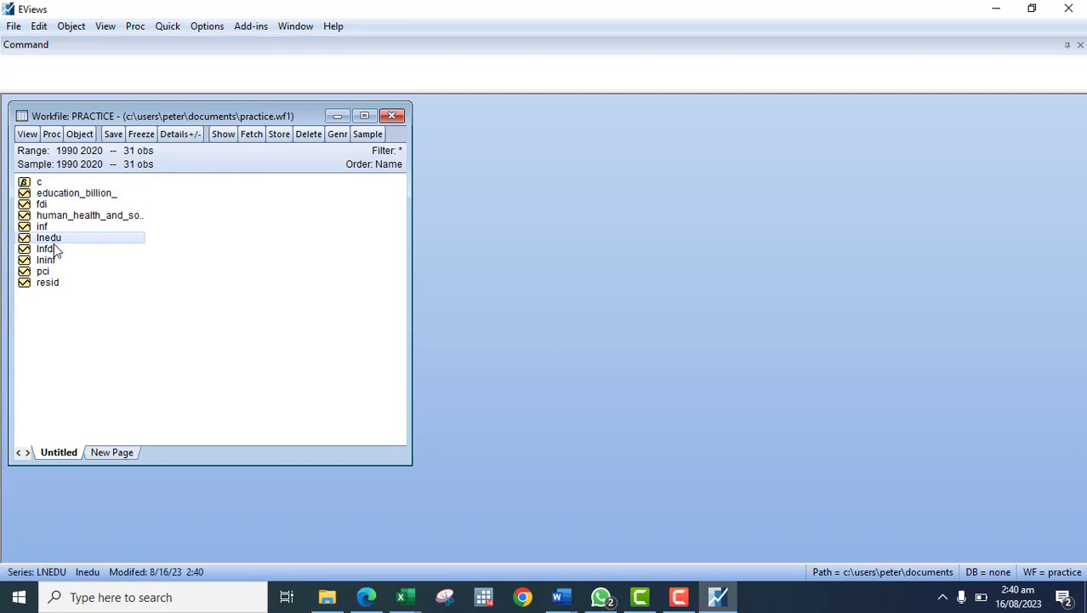
left_click(53, 245, "ctrl")
left_click(54, 262, "ctrl")
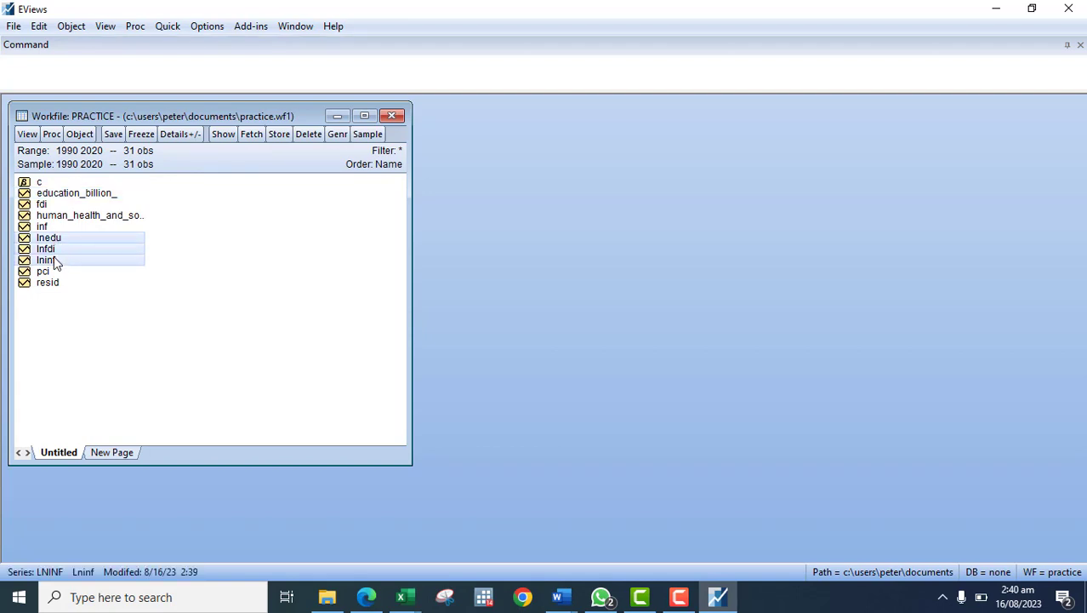
right_click(53, 260)
mouse_move(185, 267)
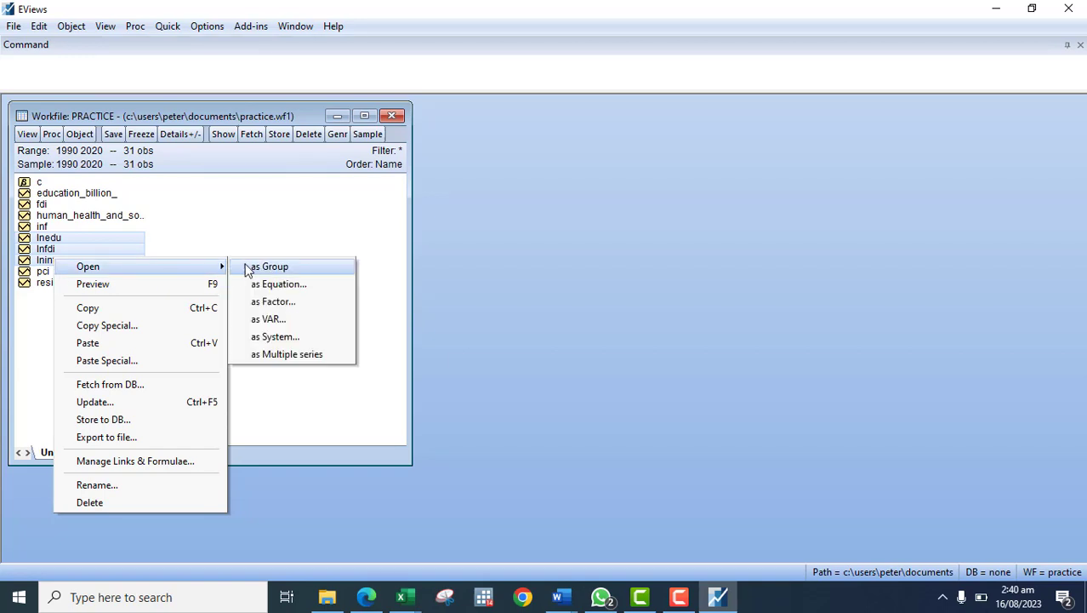
left_click(269, 281)
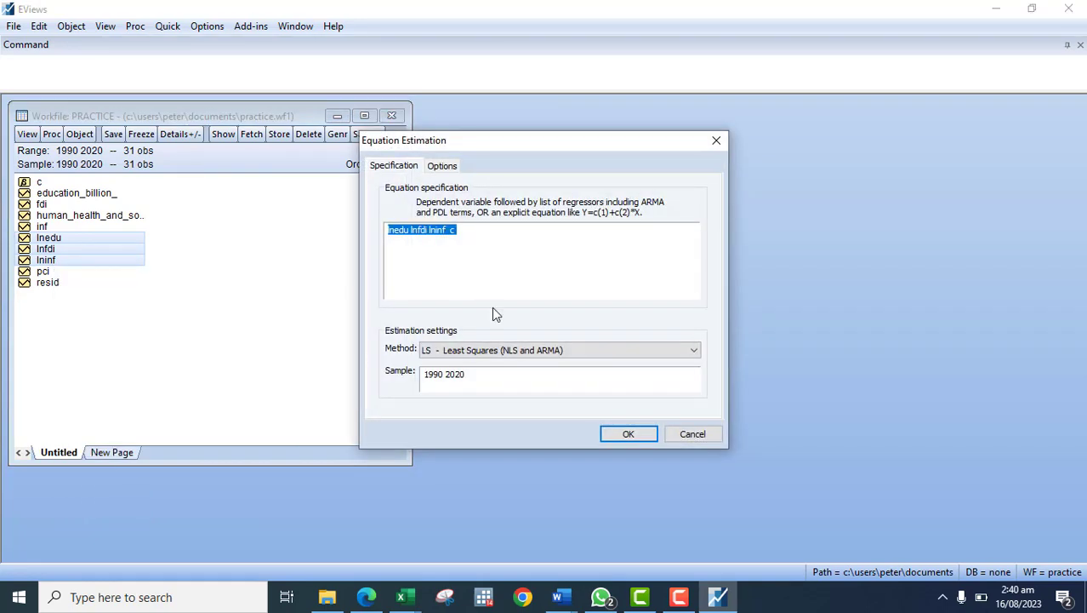
left_click(524, 350)
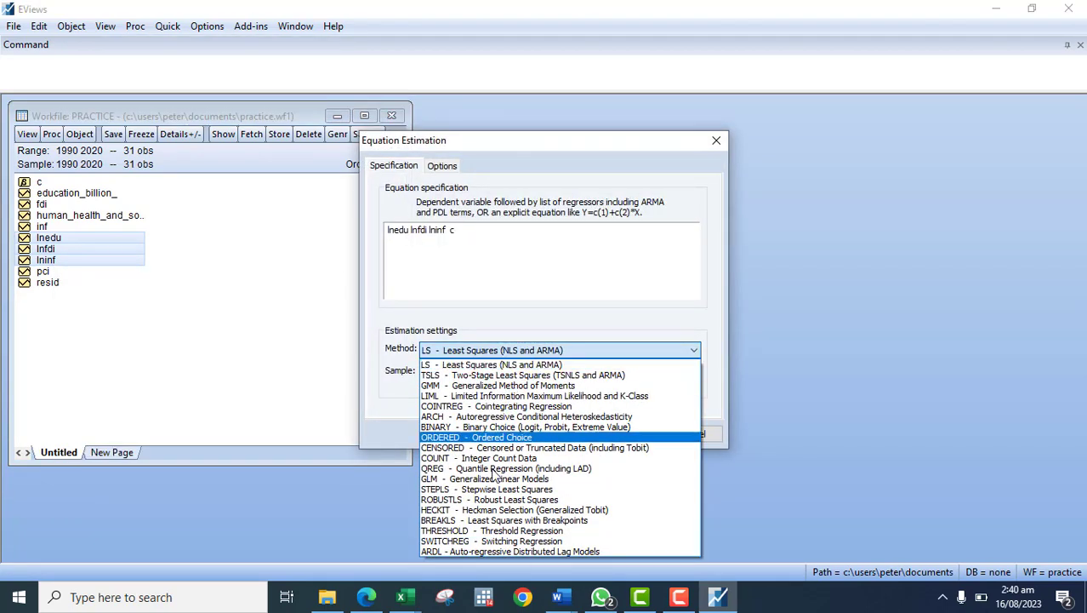
left_click(481, 552)
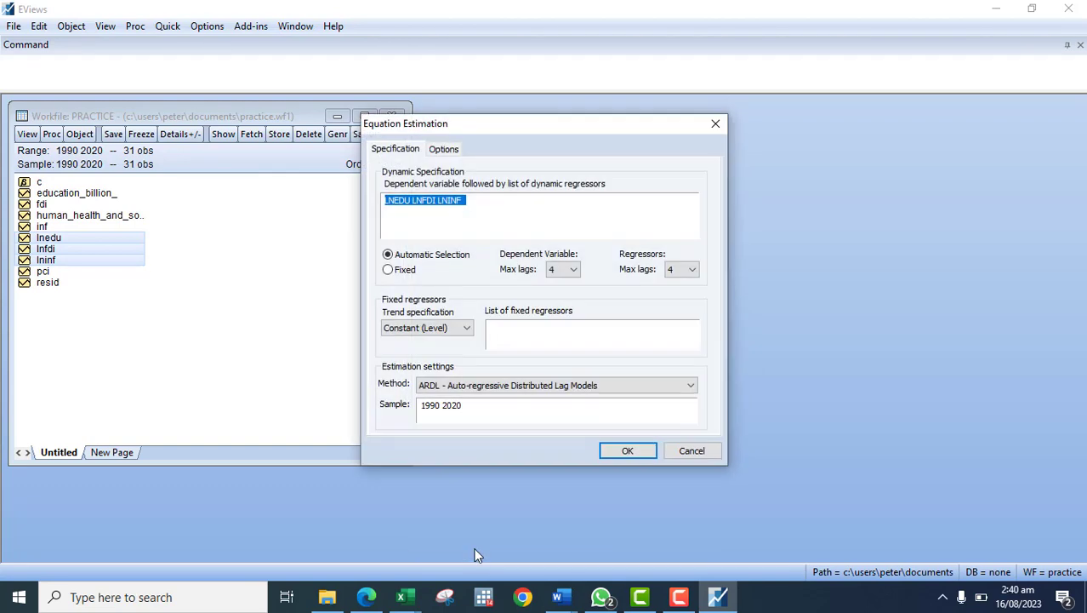
- Estimate the ARDL model with fixed lag selection, using 1 lag for the dependent variable and 2 lags for the regressors
left_click(388, 270)
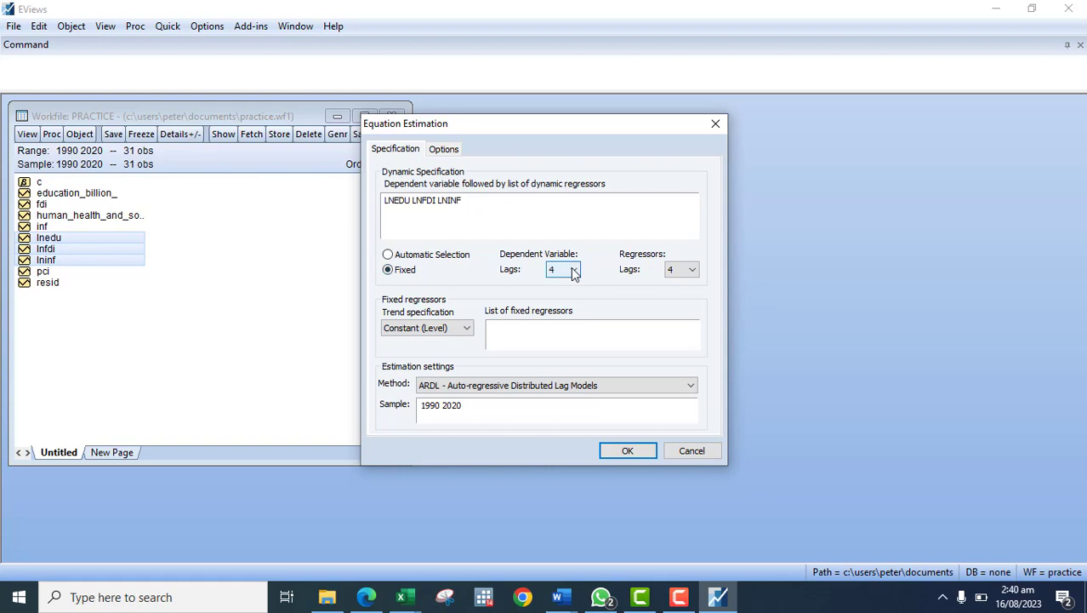
left_click(574, 270)
left_click(567, 283)
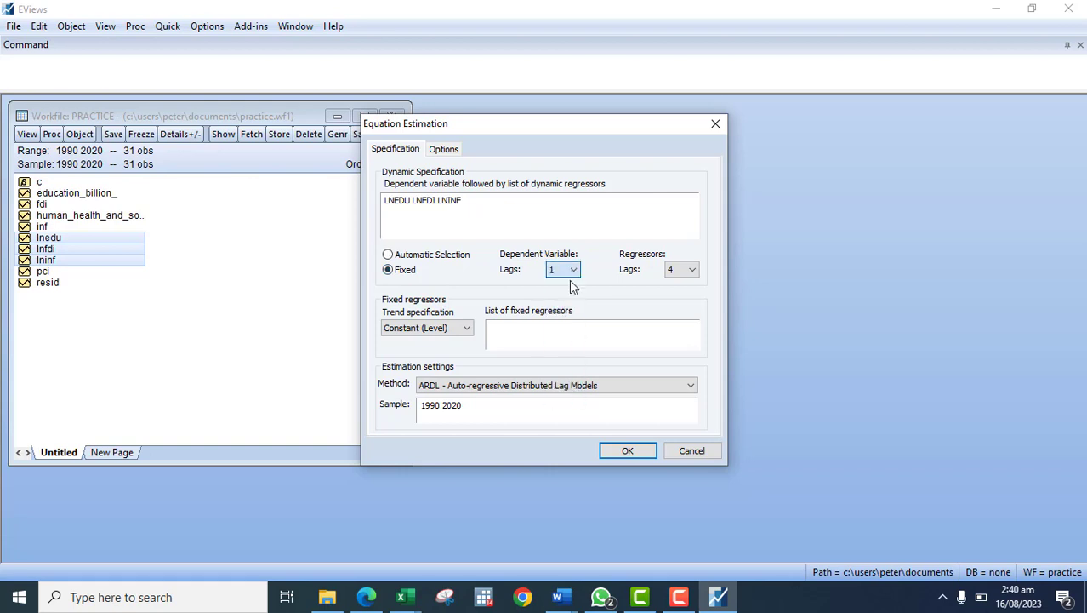
left_click(686, 270)
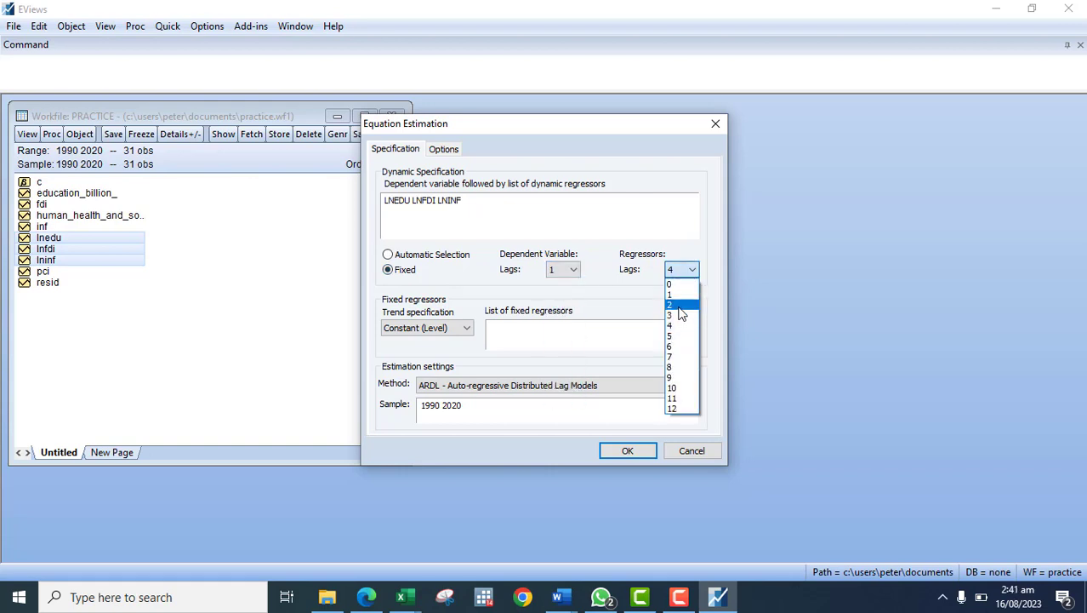
left_click(681, 306)
left_click(627, 451)
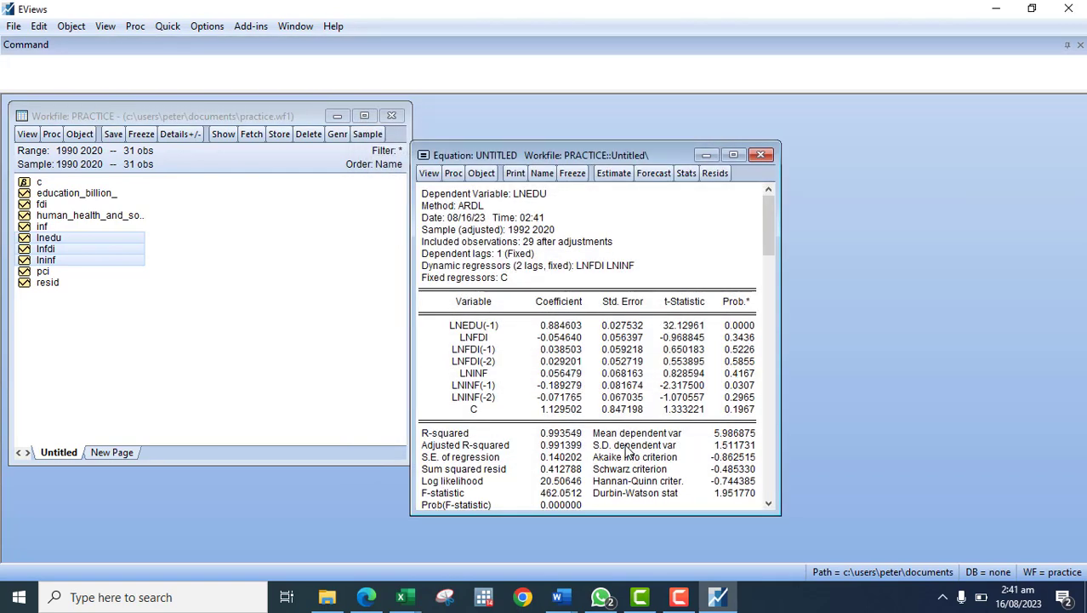
- Move and widen the ARDL equation window to review the output, and close it, deleting the untitled equation
left_click_drag(514, 154, 399, 103)
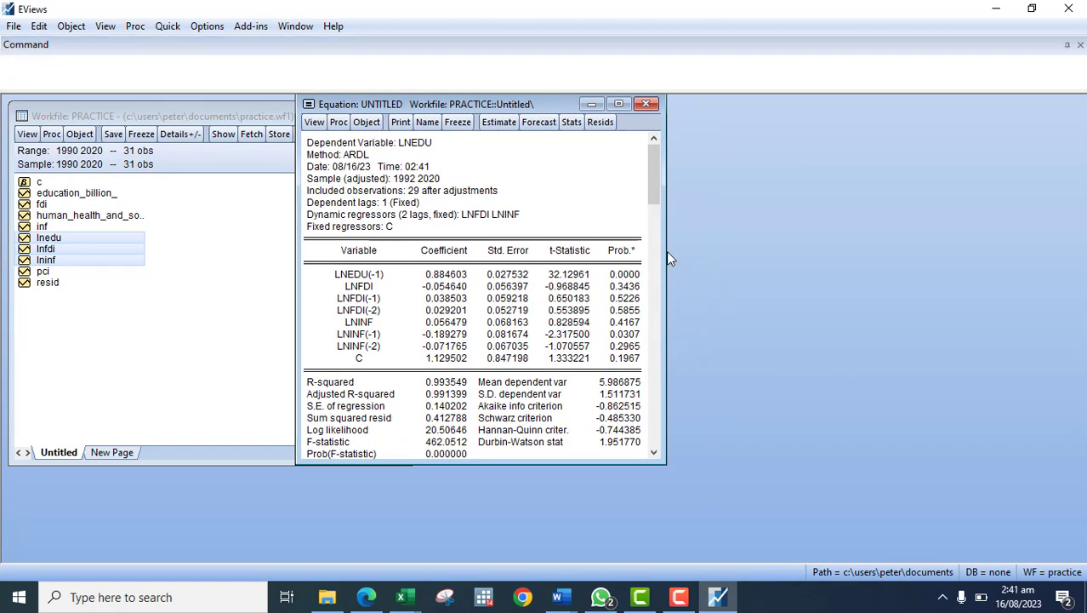
left_click_drag(666, 251, 850, 227)
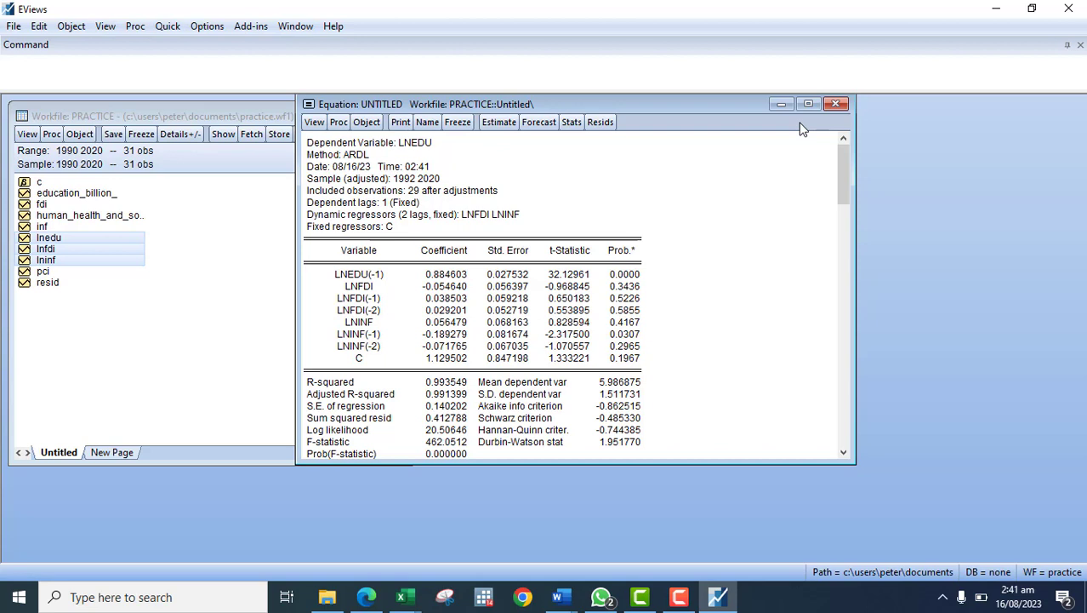
left_click(835, 103)
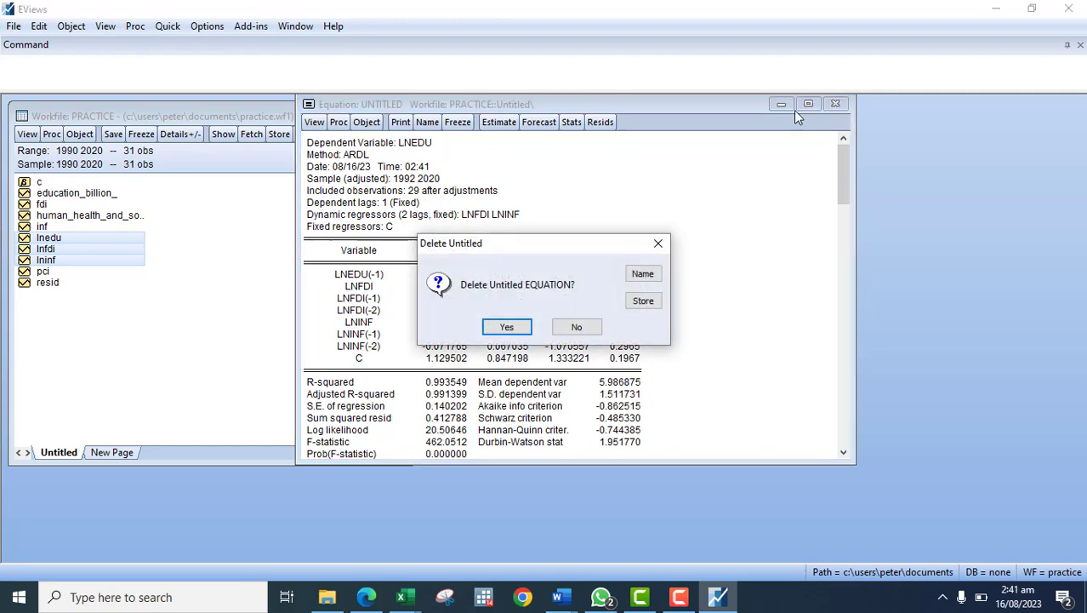
left_click(506, 327)
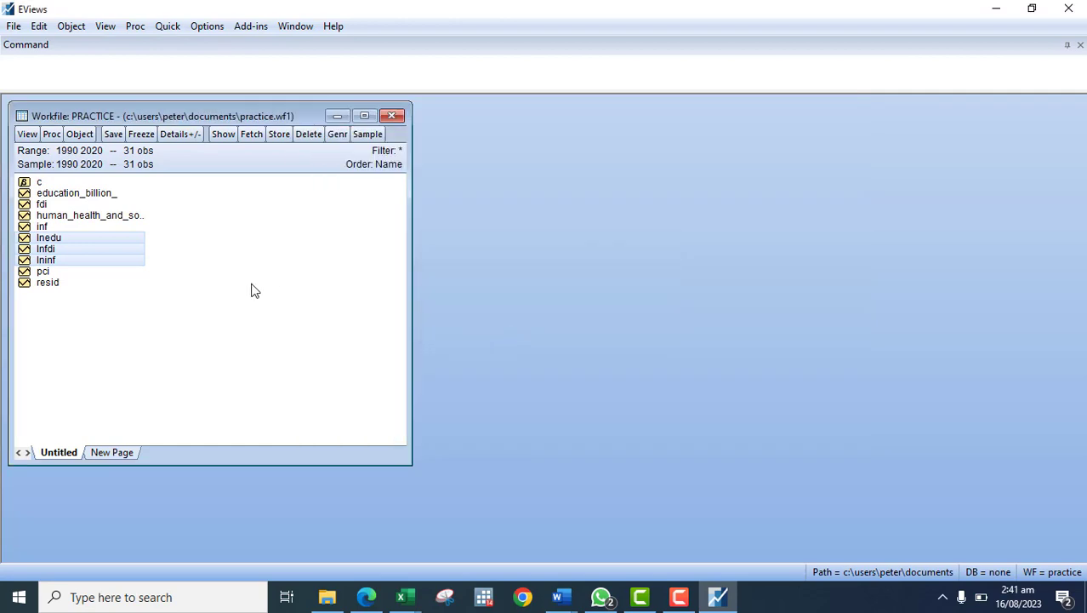
left_click(250, 290)
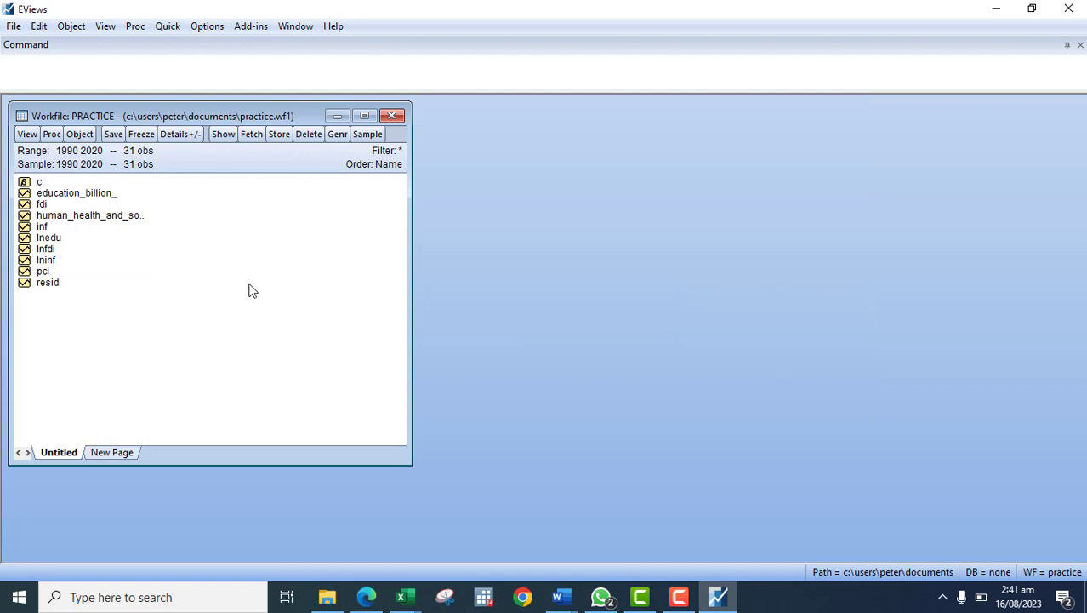
double_click(49, 261)
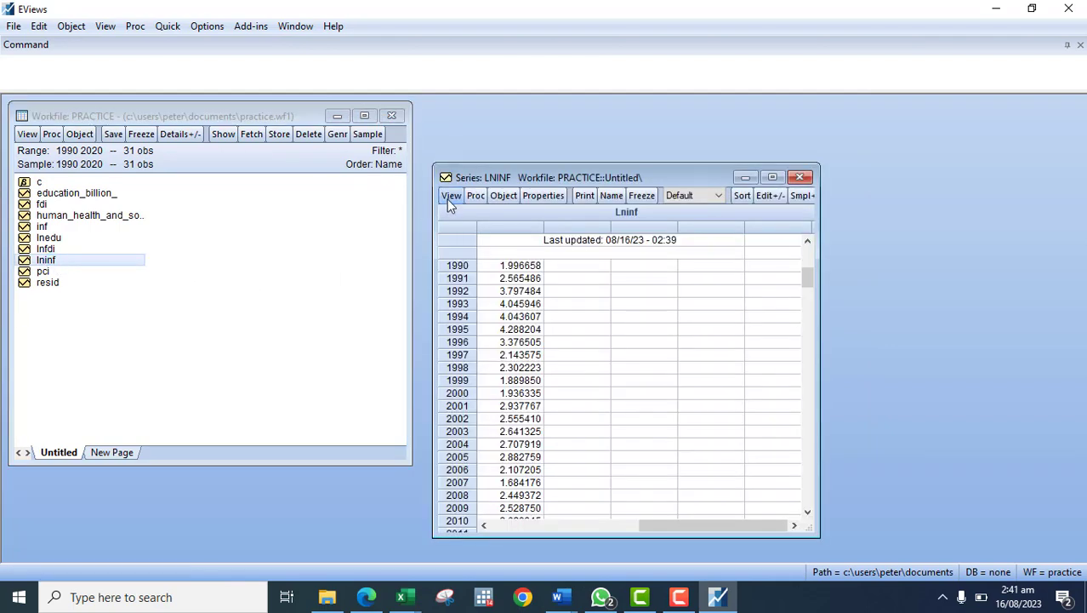
left_click(449, 200)
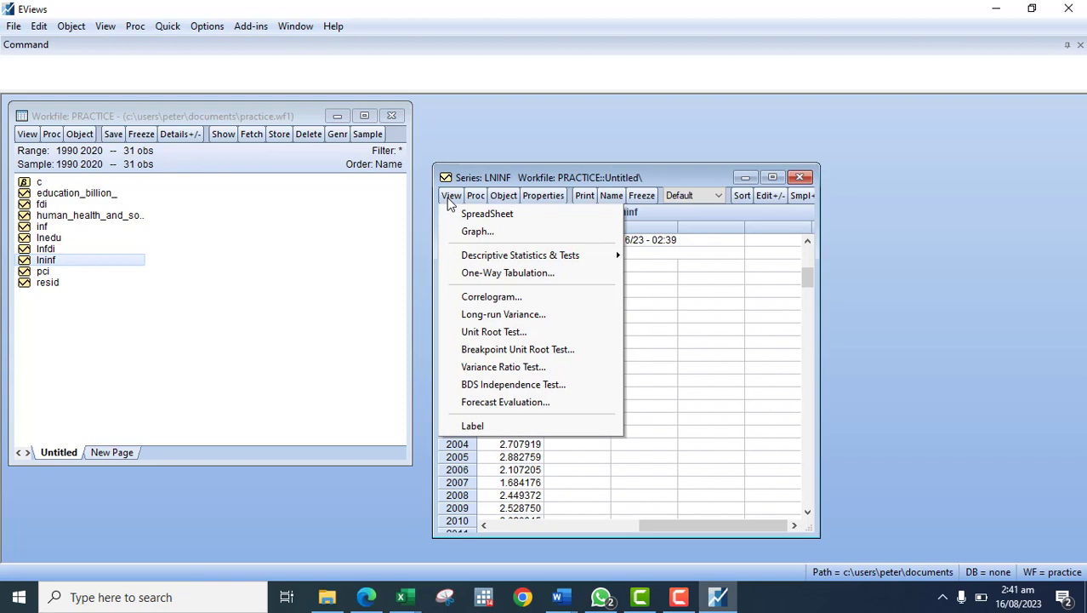
left_click(493, 233)
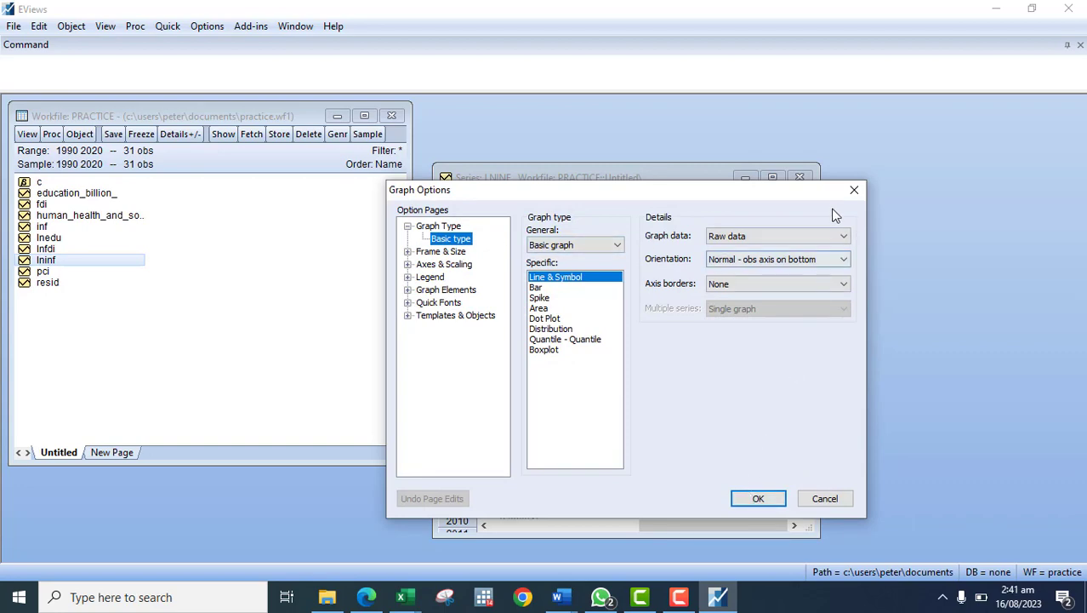
left_click(853, 190)
left_click(800, 178)
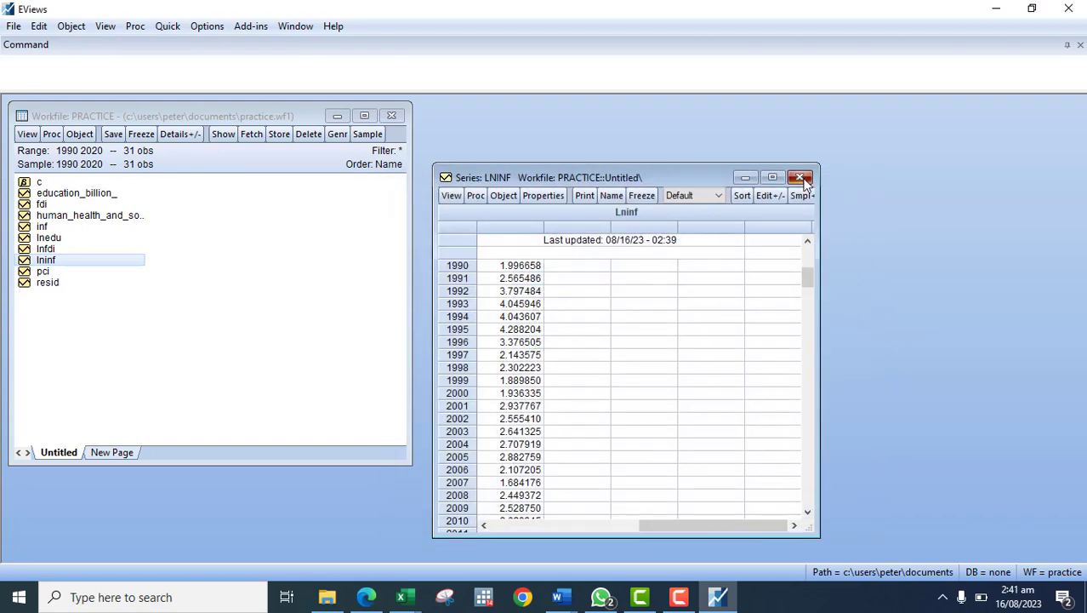
- Open the inf series, display it as a basic line graph of raw data, and close the series window
double_click(42, 227)
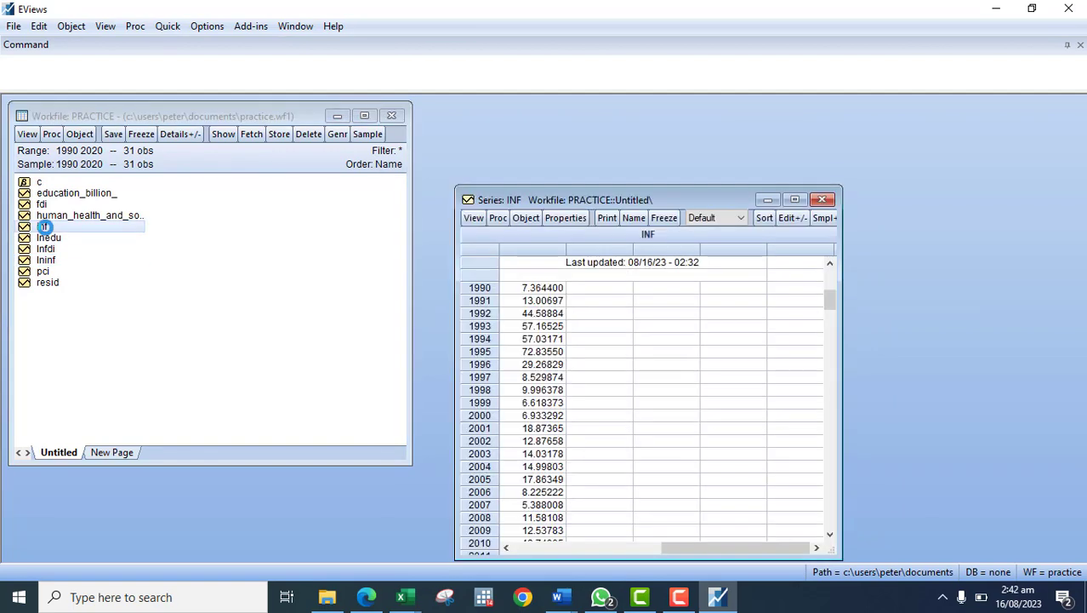
left_click(473, 219)
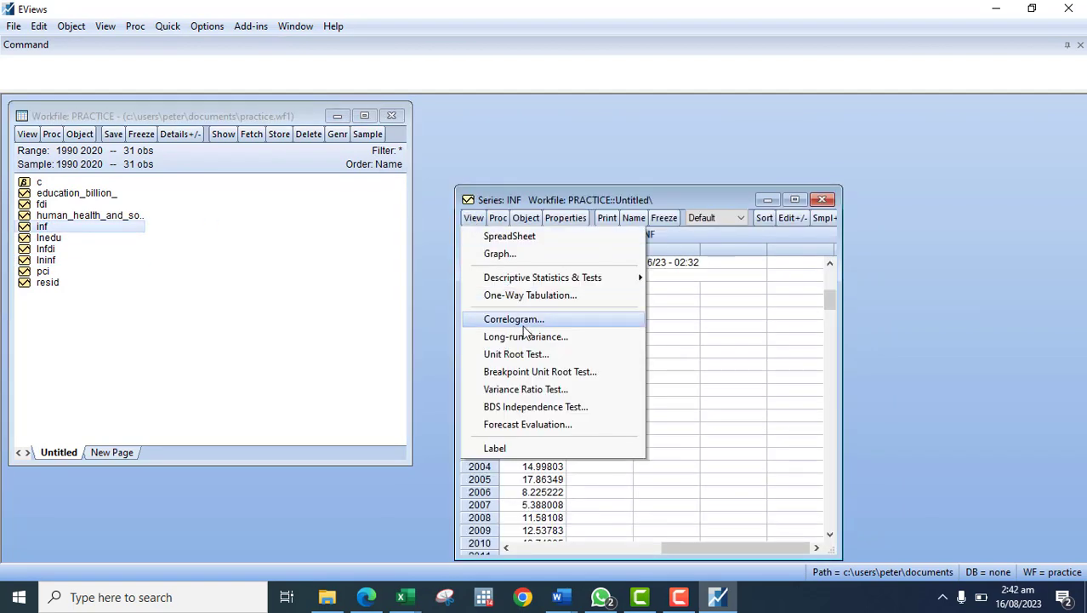
left_click(511, 253)
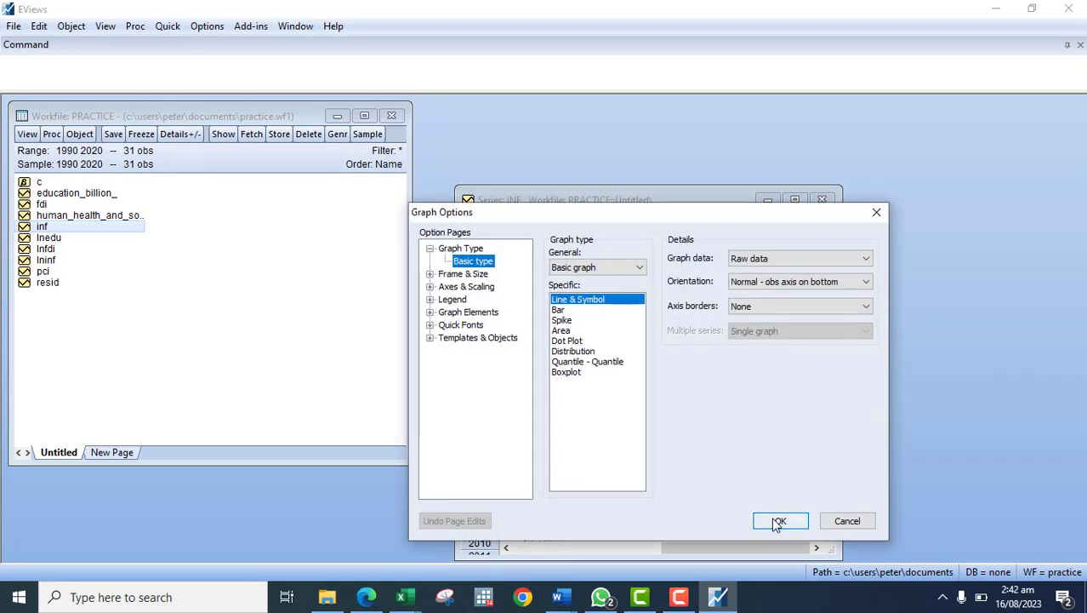
left_click(775, 521)
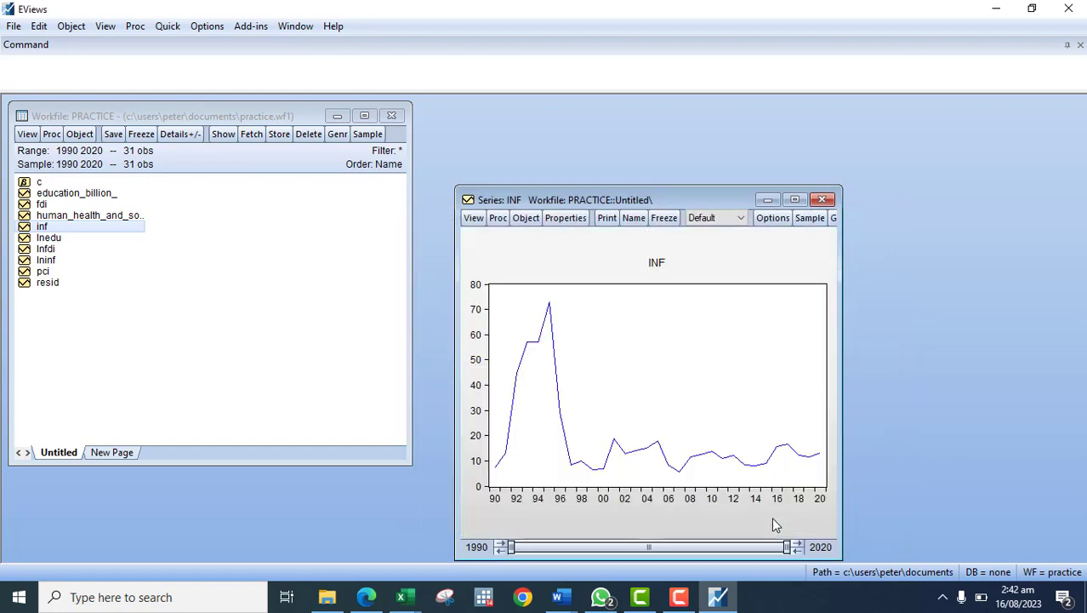
left_click(821, 200)
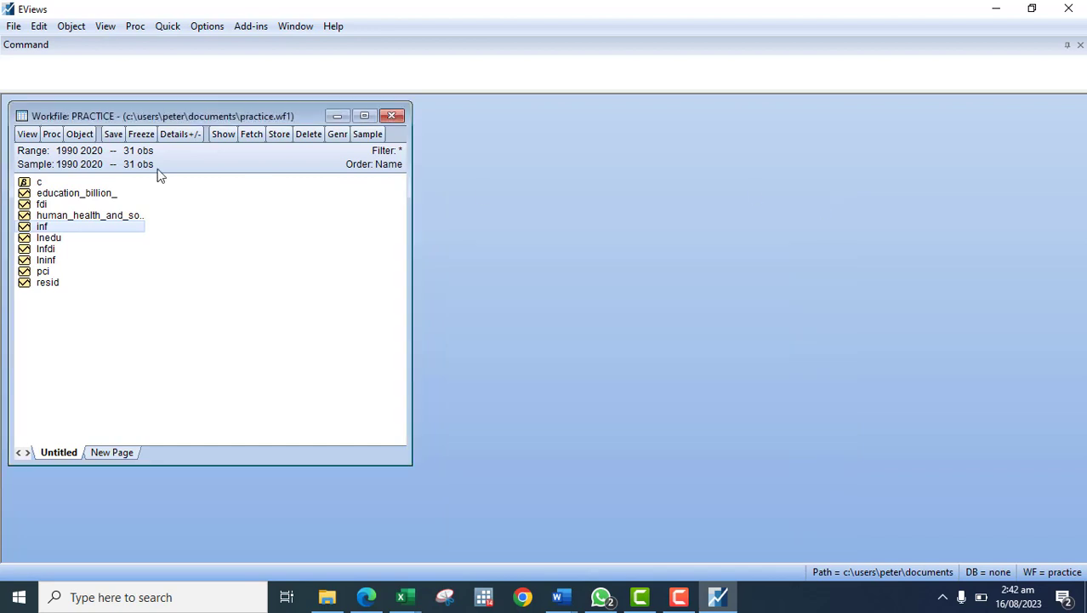
- Reopen inf and run an Augmented Dickey-Fuller unit root test in level with an intercept
double_click(31, 226)
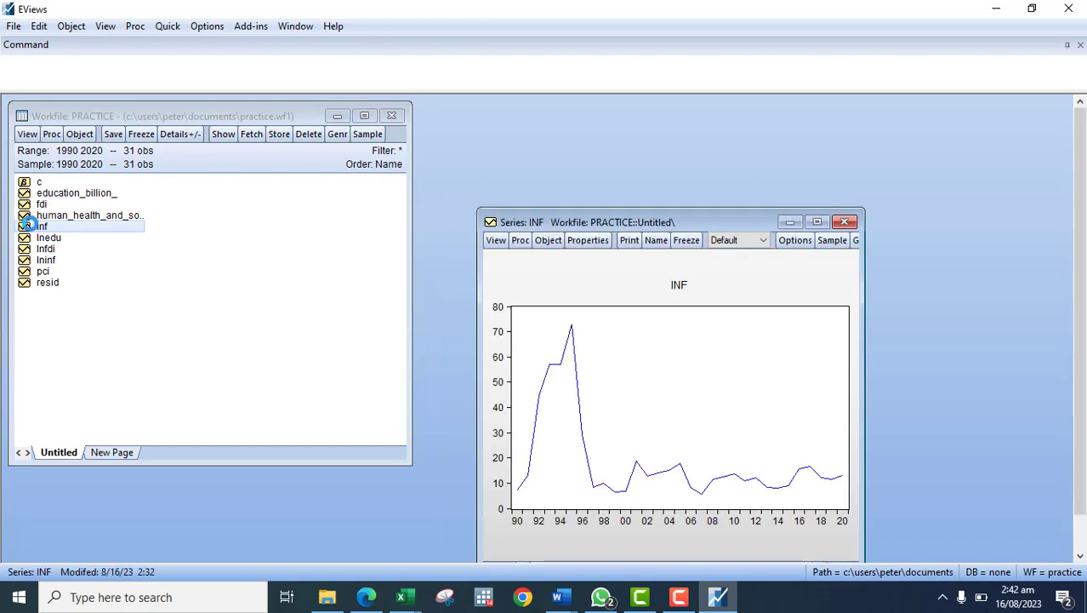
left_click(496, 242)
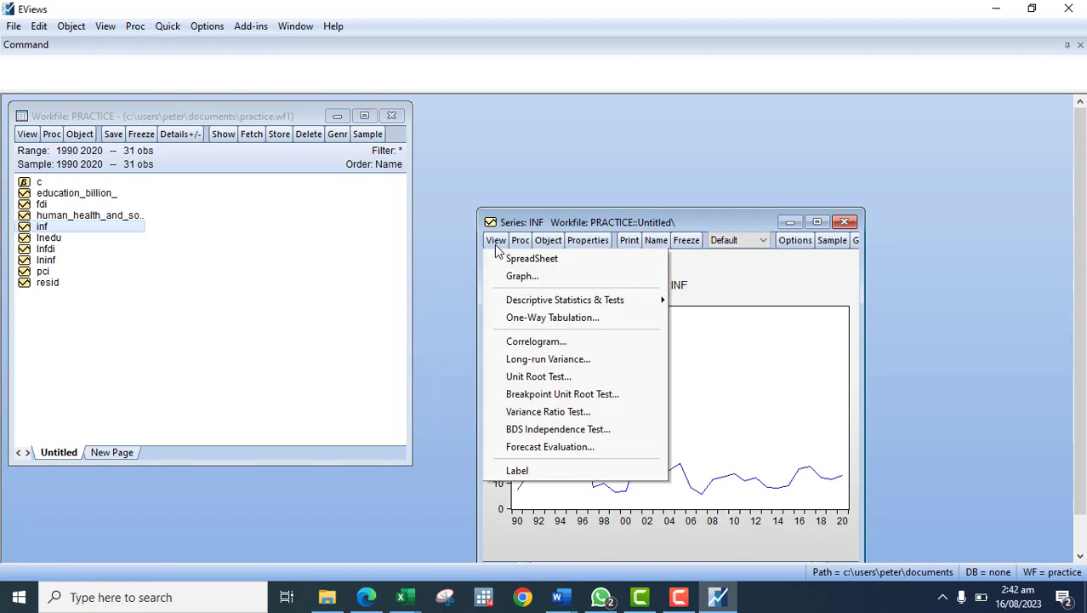
left_click(572, 380)
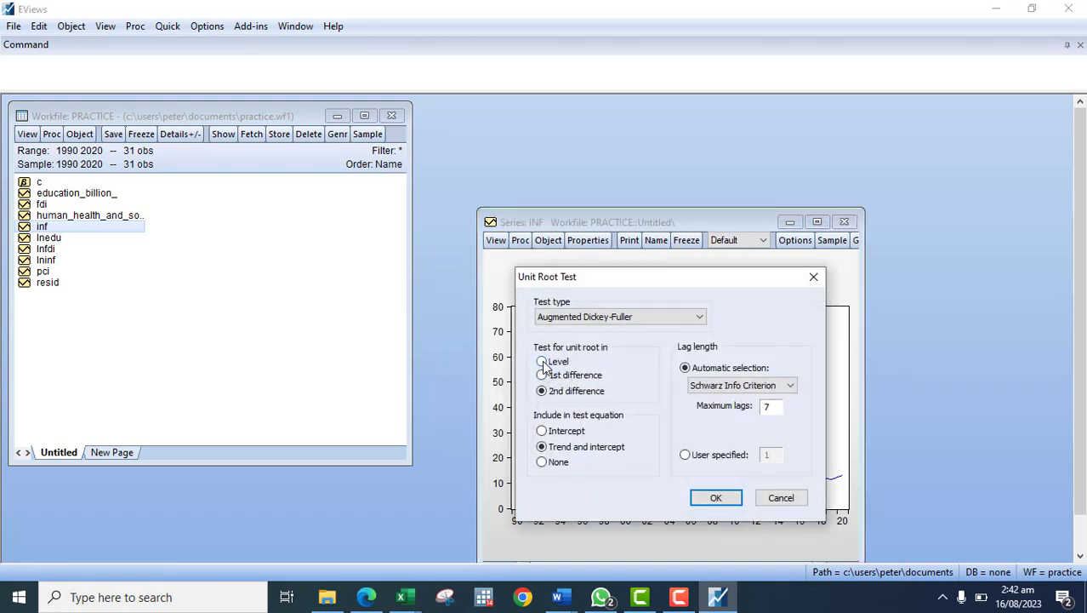
left_click(542, 362)
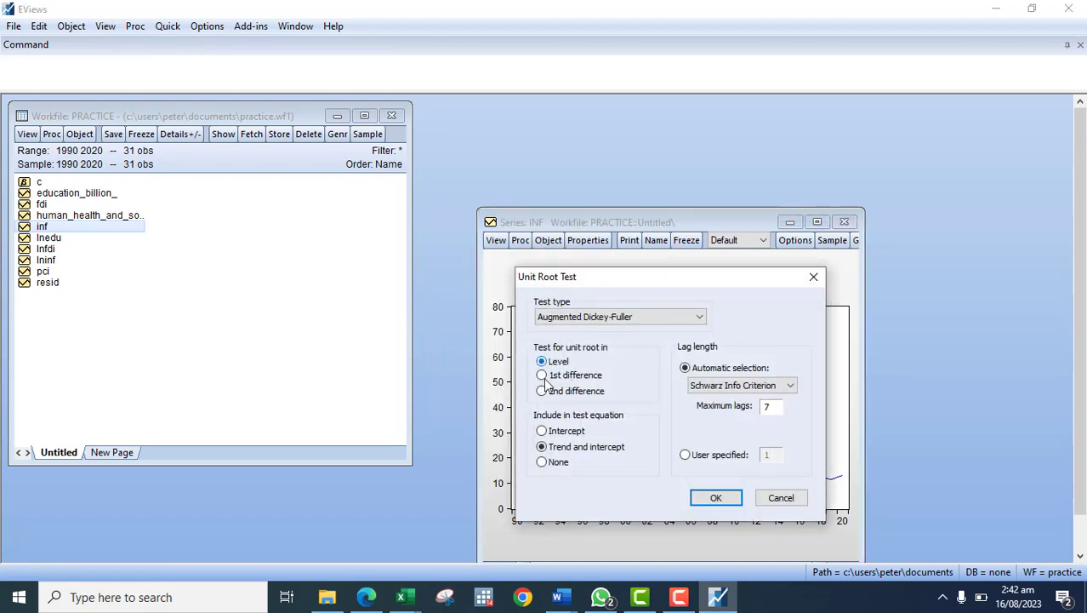
left_click(542, 432)
left_click(710, 499)
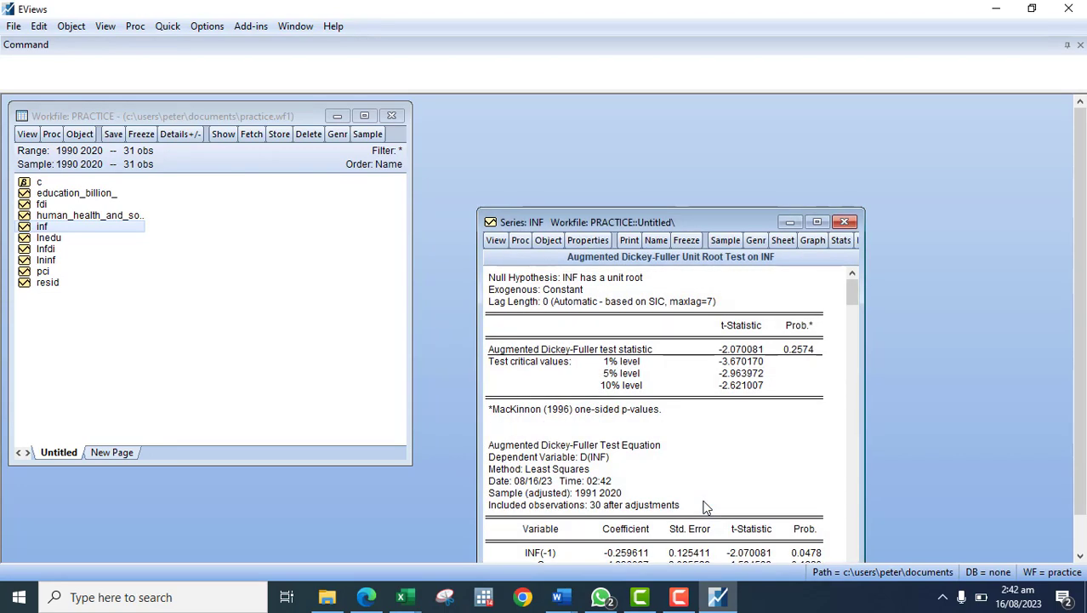
- Rerun the Augmented Dickey-Fuller test on inf in 1st difference with an intercept, and close the series window
left_click(498, 243)
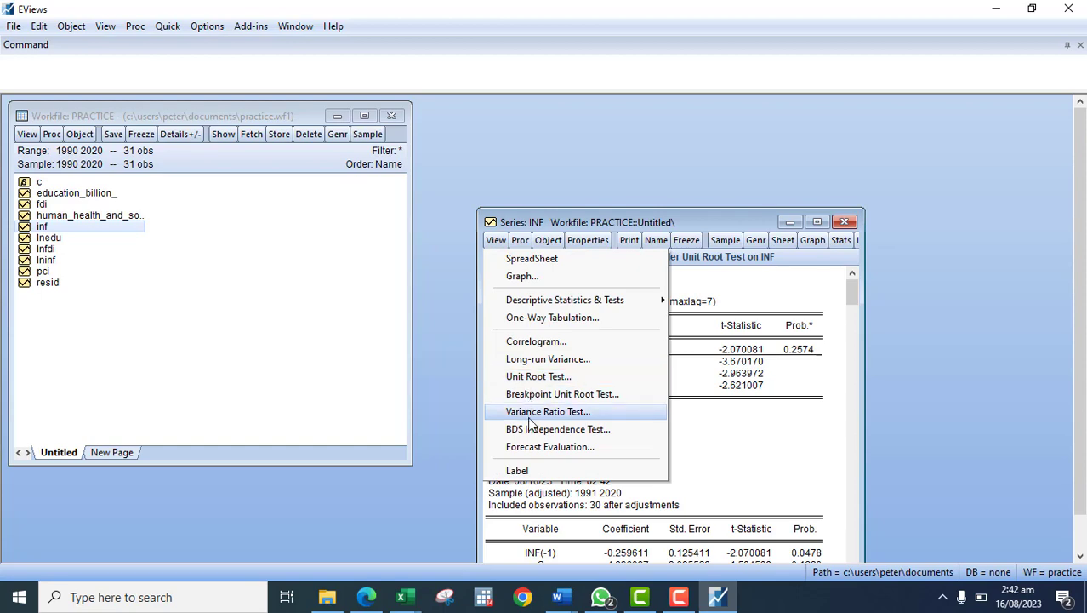
left_click(536, 377)
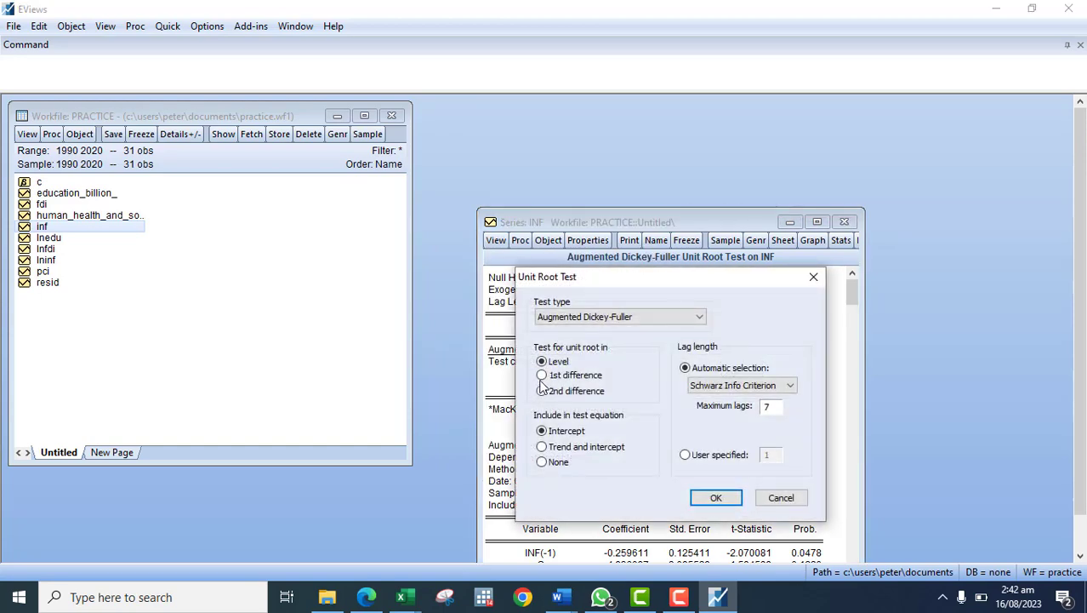
left_click(542, 375)
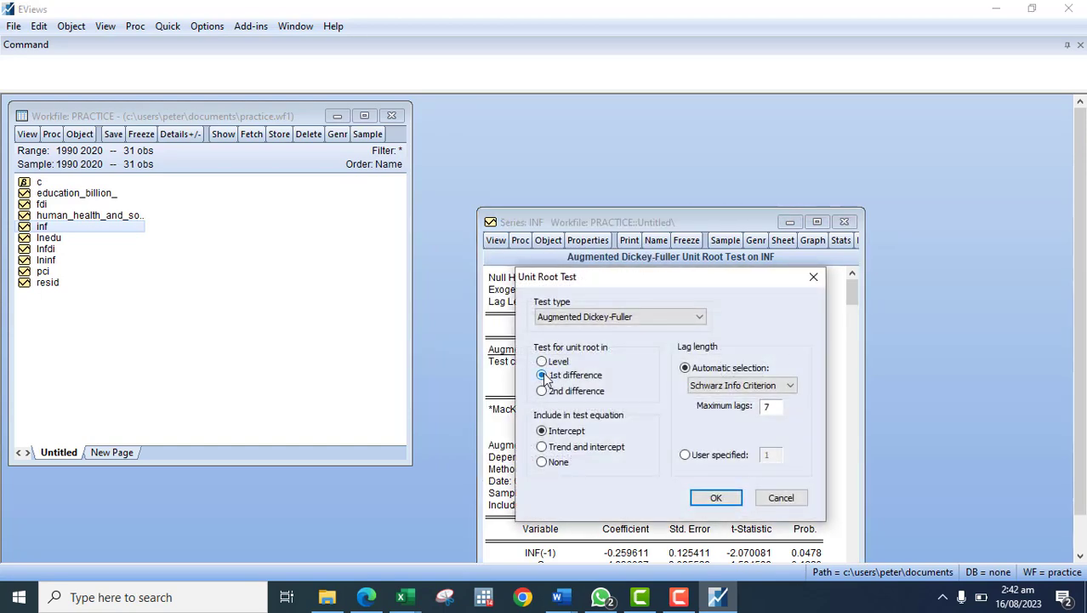
left_click(713, 497)
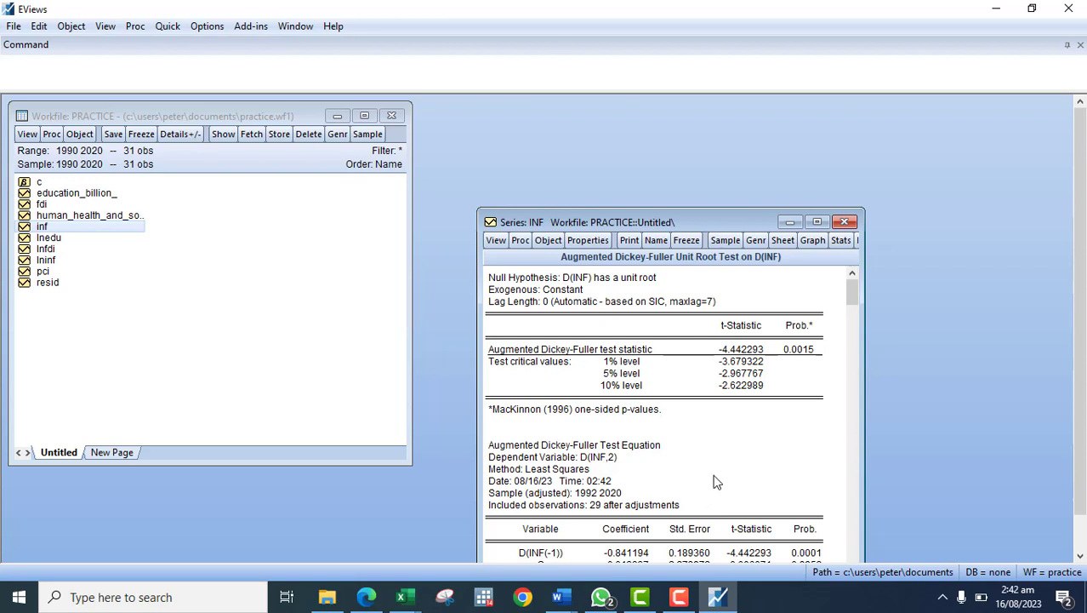
left_click(845, 221)
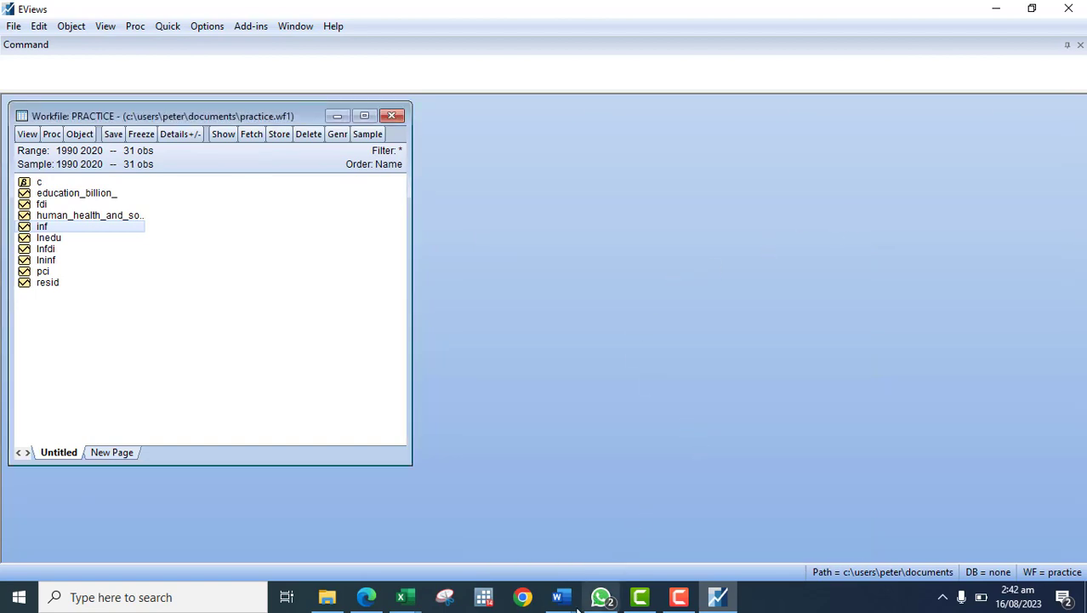
- Switch to the Book2 workbook in Excel, enter the header DFDI in cell O1, and begin a formula in cell O2
mouse_move(421, 603)
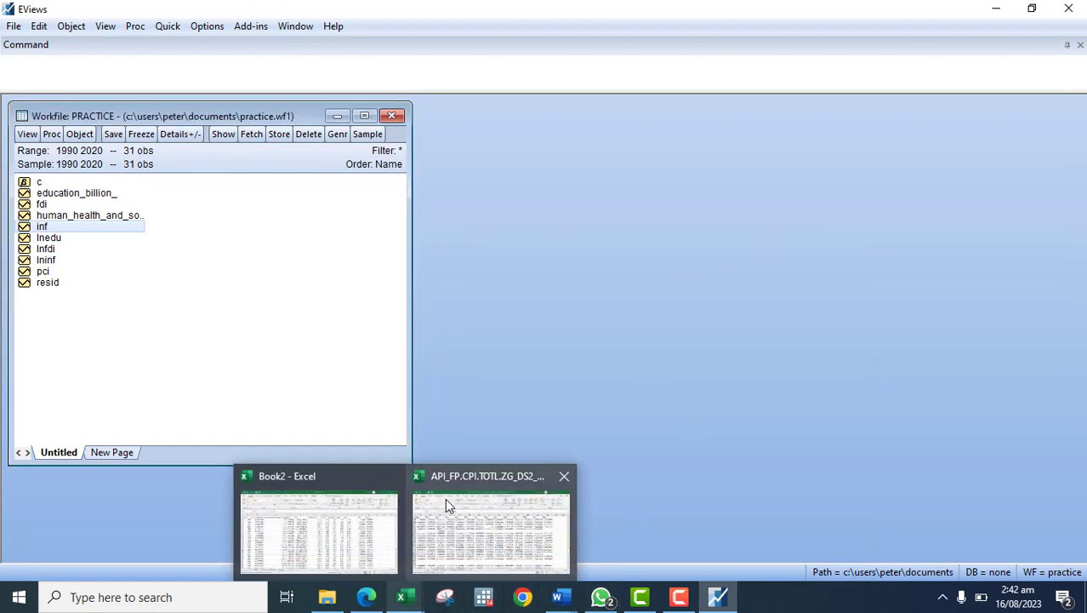
left_click(375, 505)
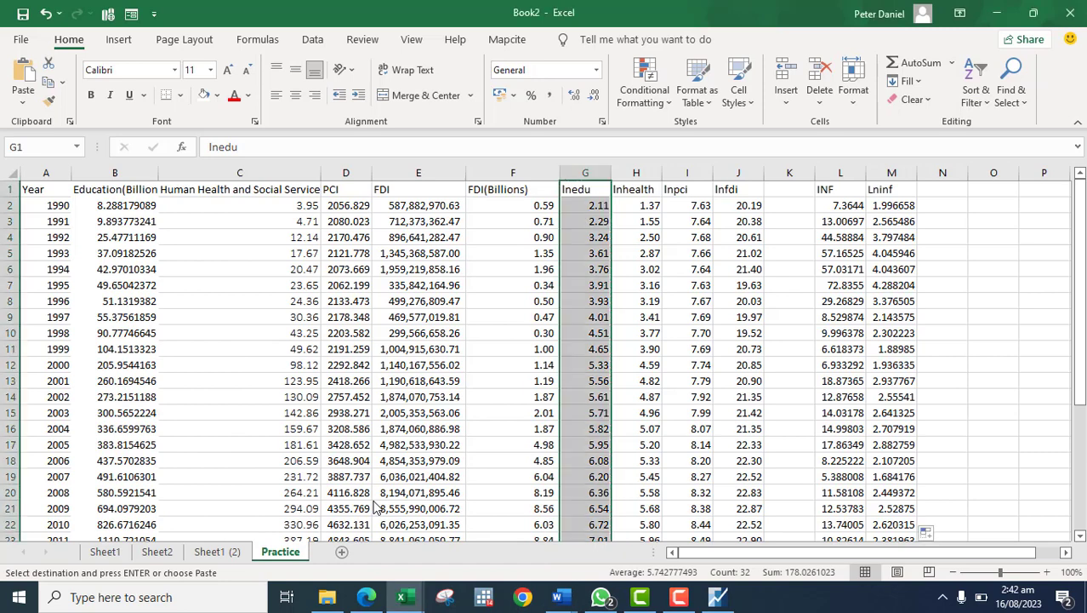
key("Escape")
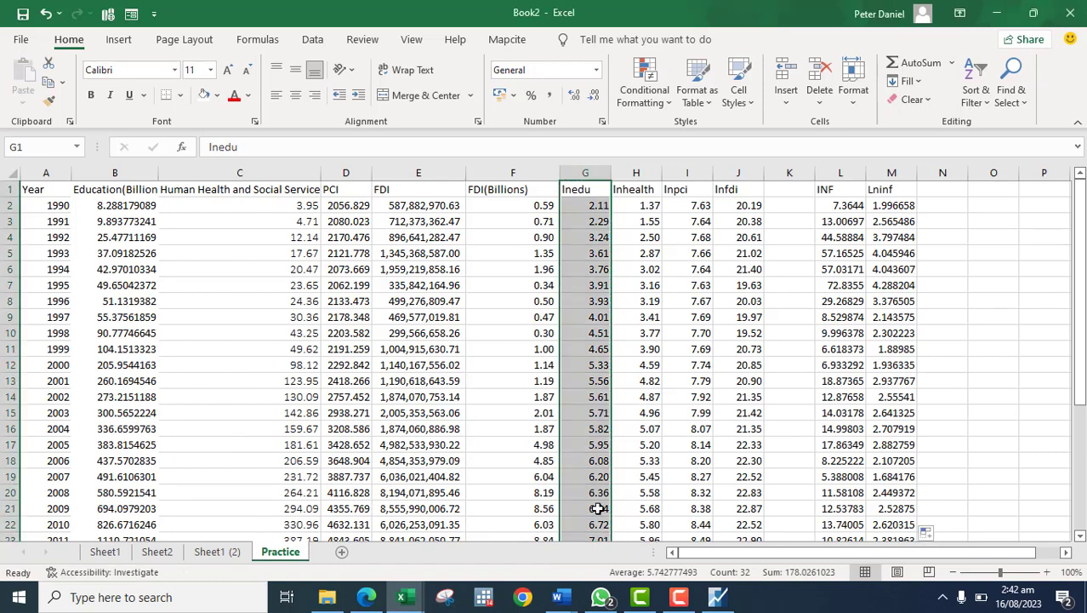
left_click(1070, 554)
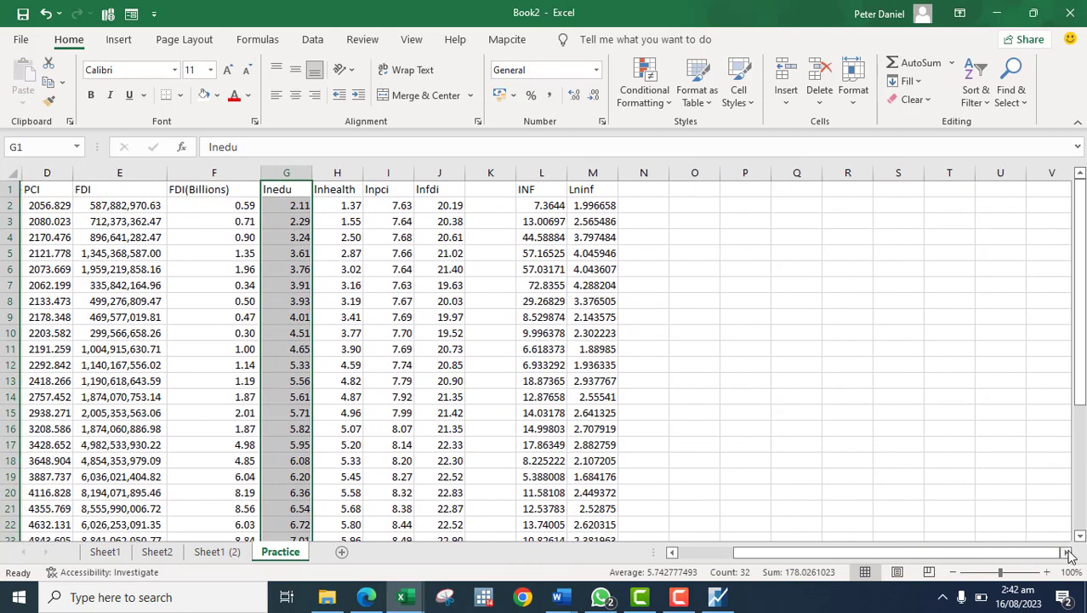
left_click(680, 188)
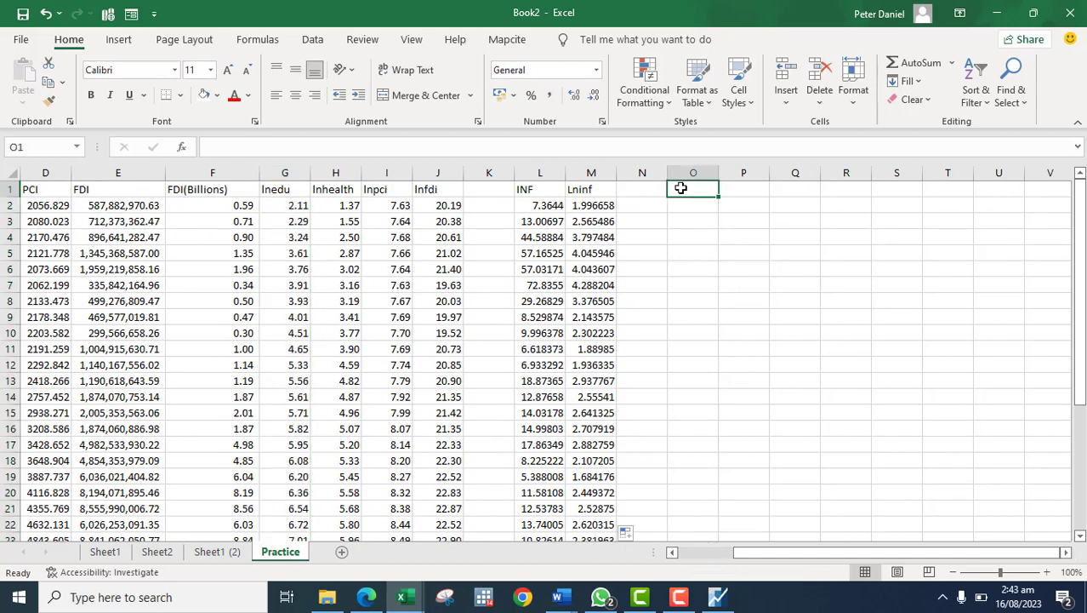
type("d")
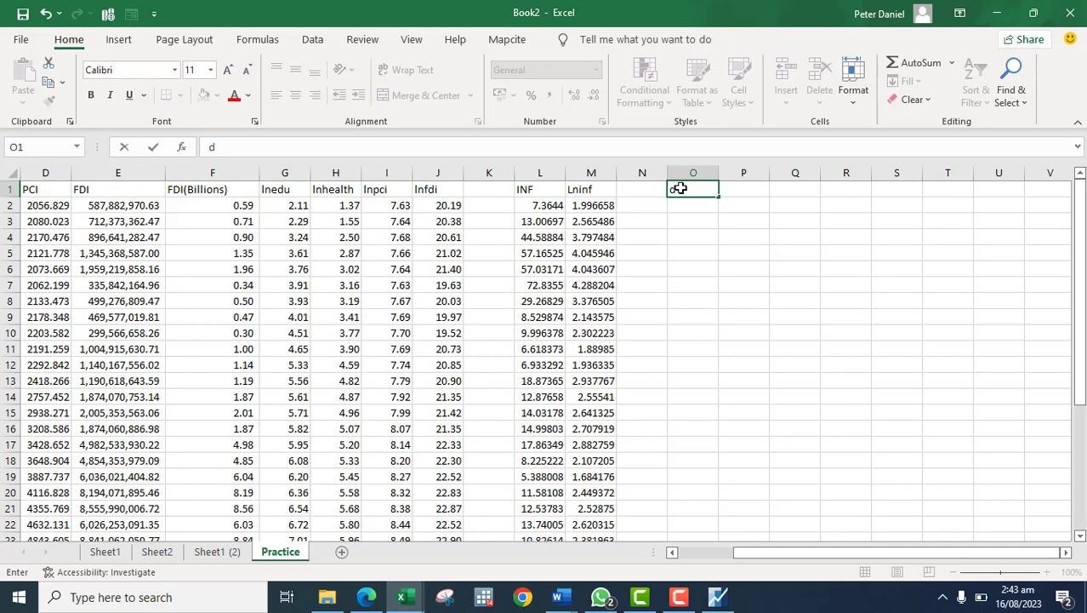
key("BackSpace")
type("DFDI")
left_click(681, 205)
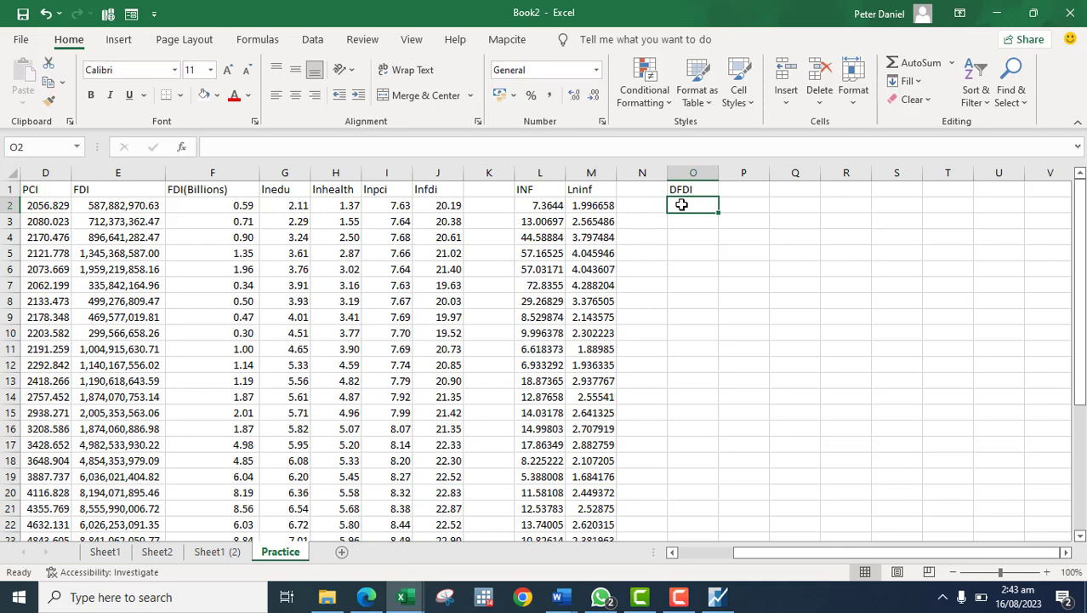
type("=")
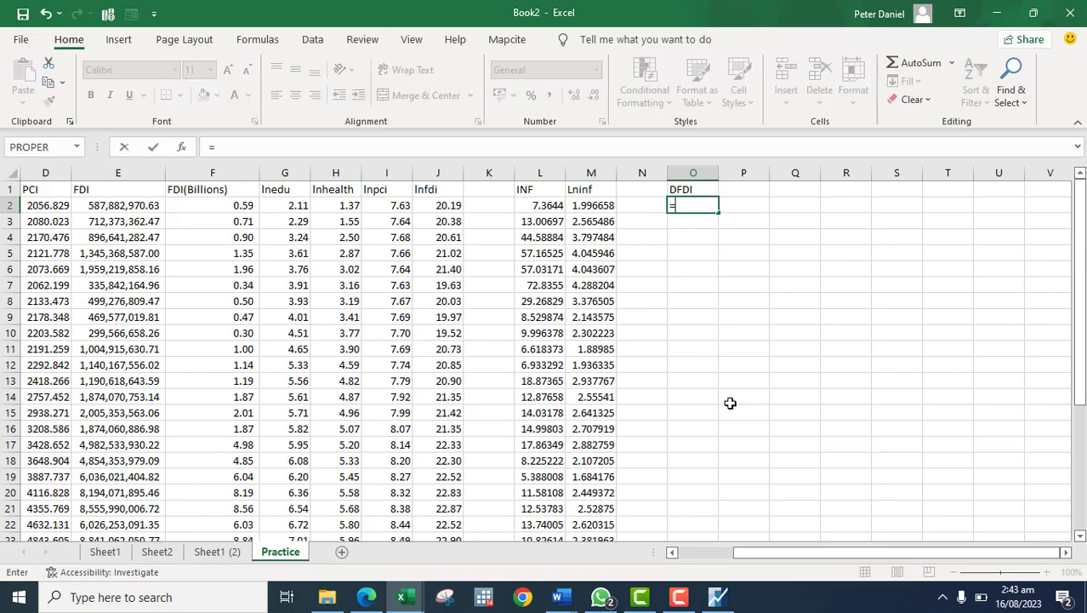
left_click_drag(736, 553, 735, 555)
left_click(207, 205)
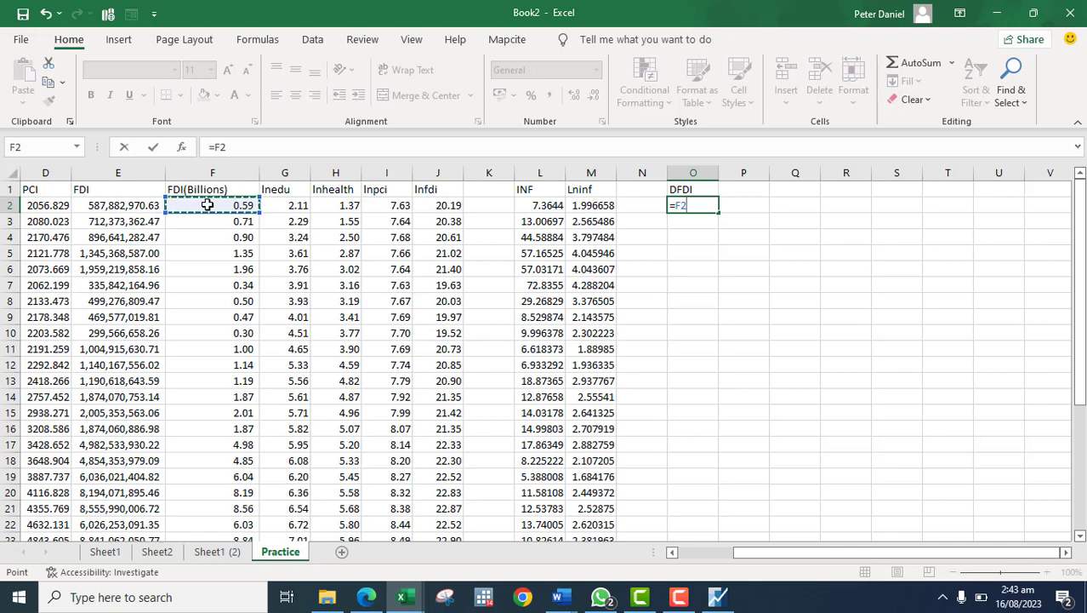
type("-")
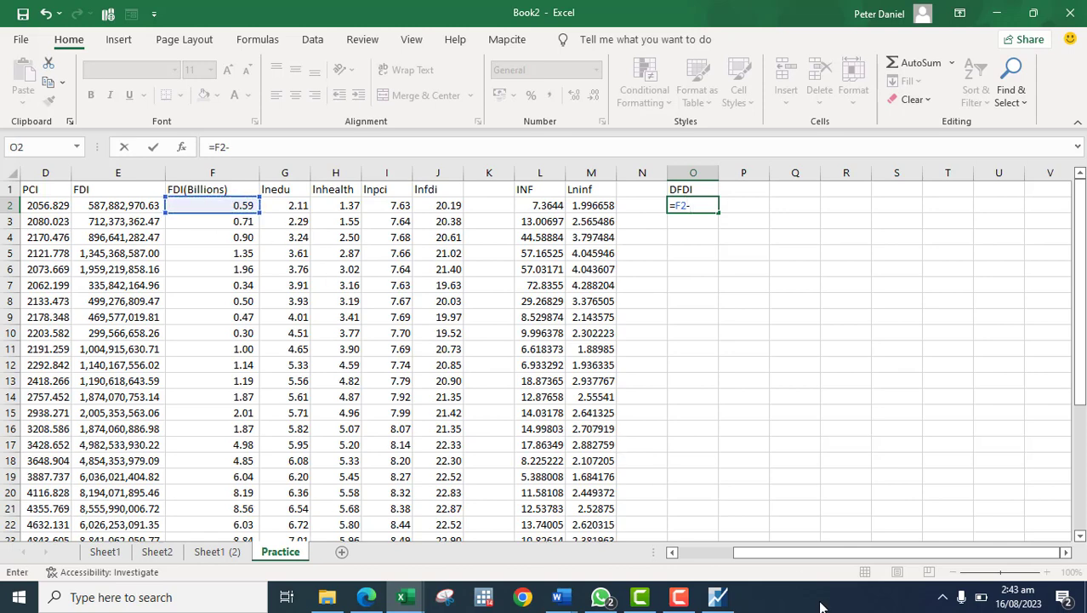
left_click_drag(764, 552, 715, 555)
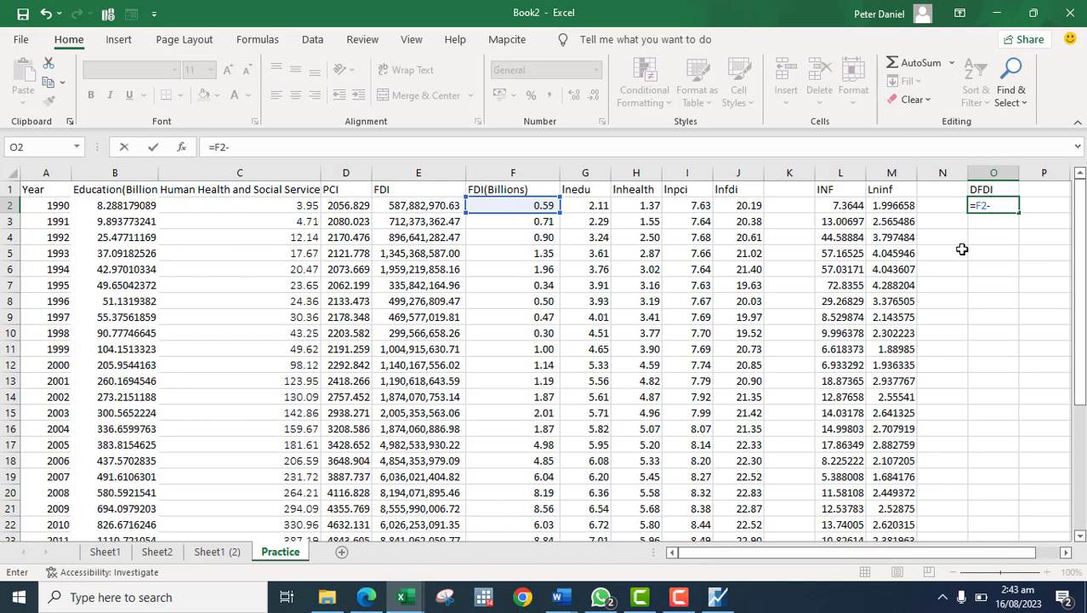
key("BackSpace")
key("BackSpace")
key("BackSpace")
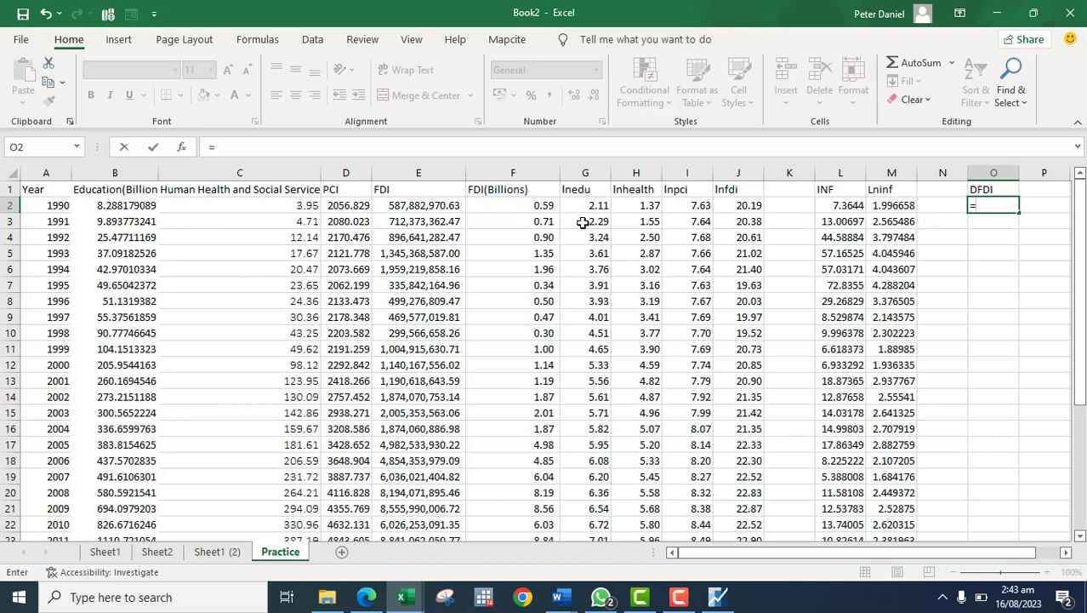
- Complete the formula in O2 as =F3-F2 and fill it down the DFDI column through row 32
left_click(529, 222)
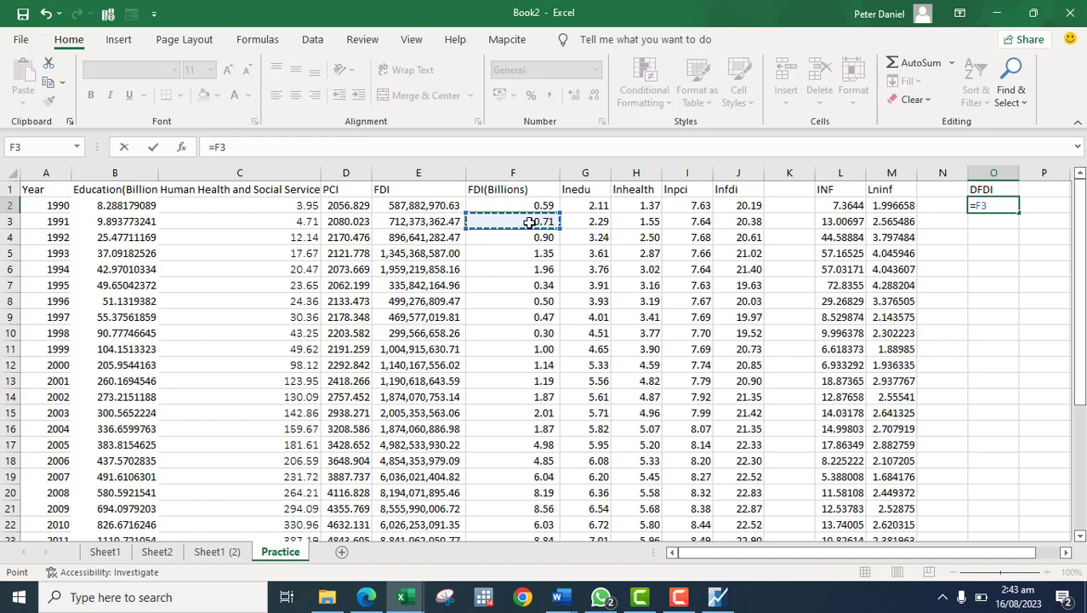
type("-")
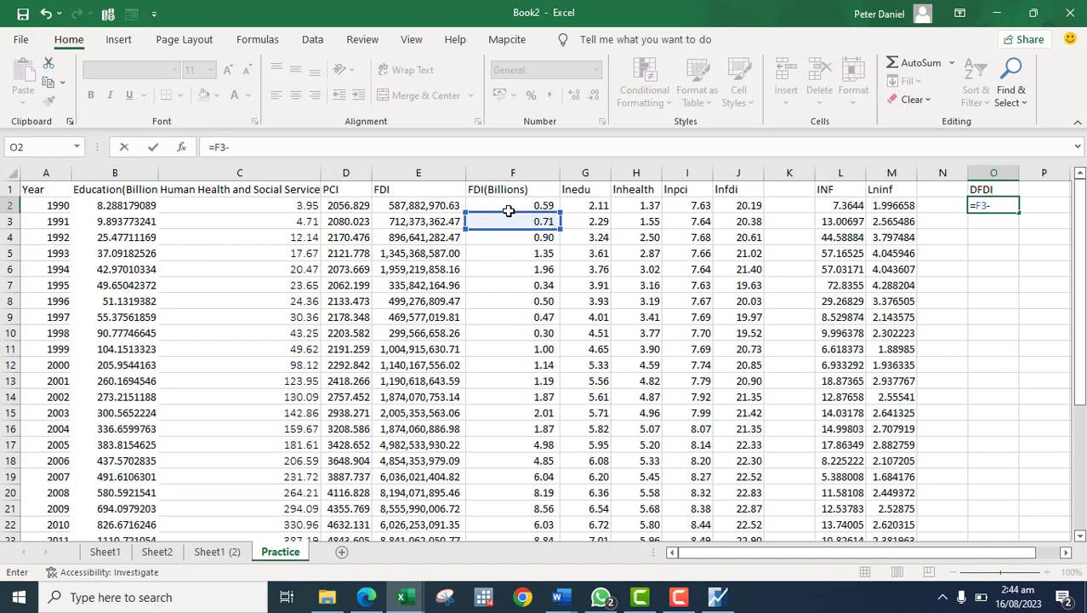
left_click(508, 206)
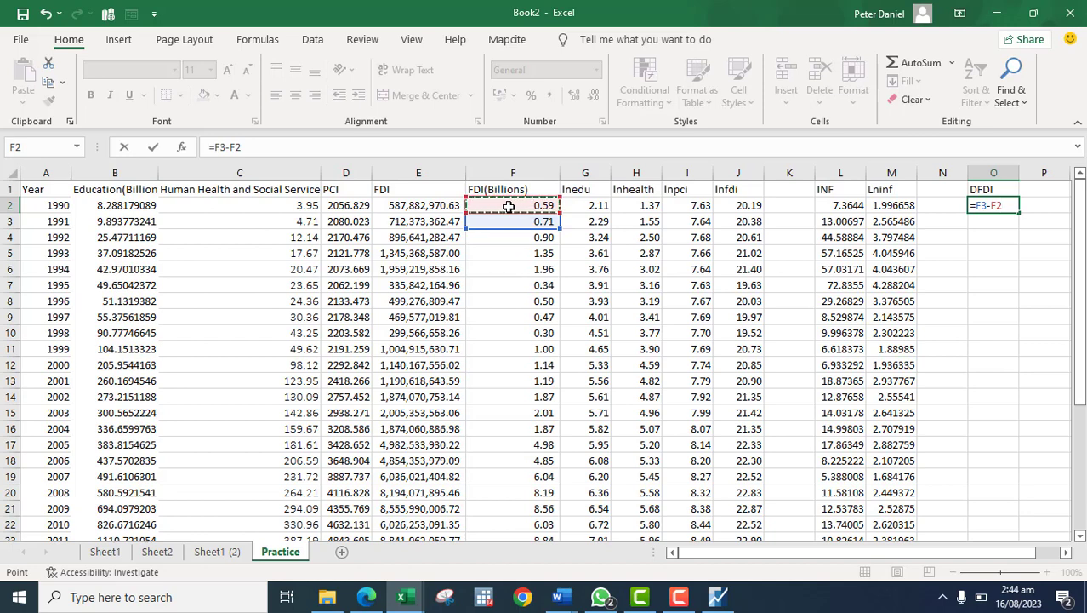
key("Return")
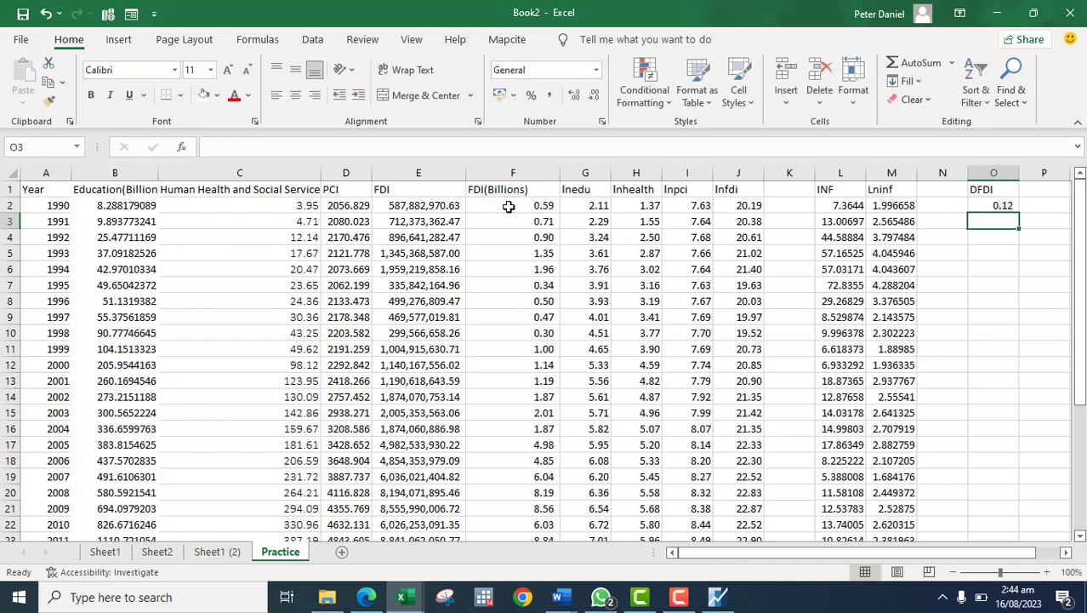
left_click(1009, 206)
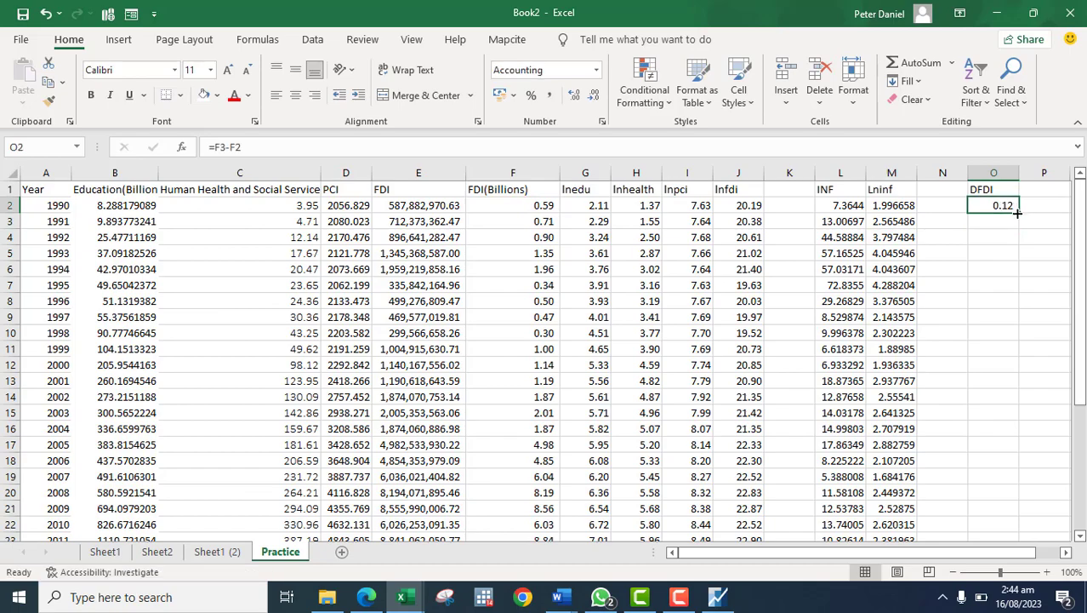
left_click_drag(1020, 214, 1005, 489)
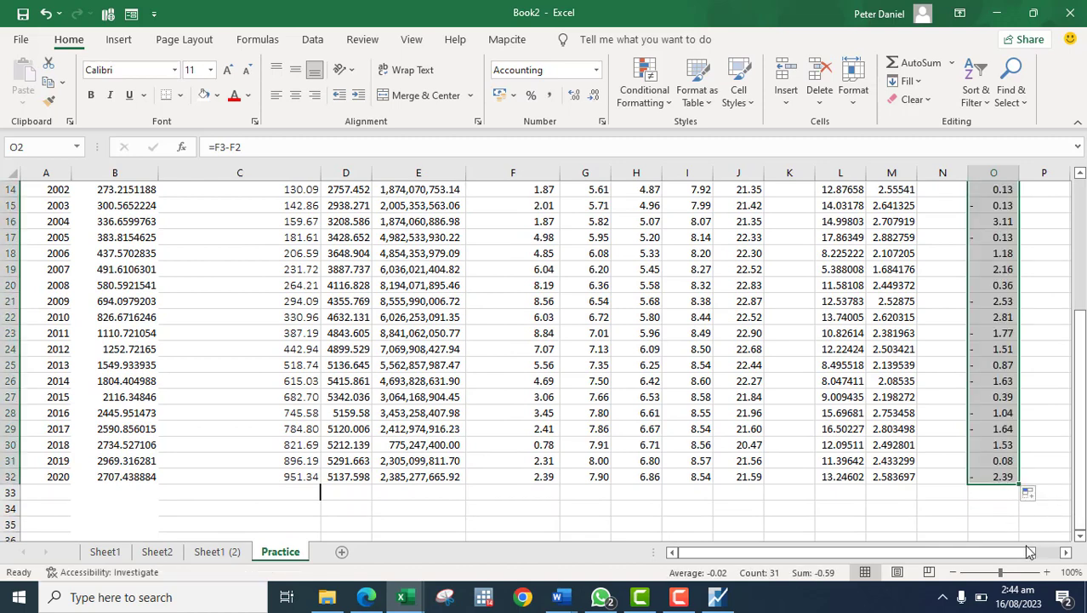
- Copy the DFDI column, including its header, from O1 to O32
left_click_drag(1030, 553, 1064, 553)
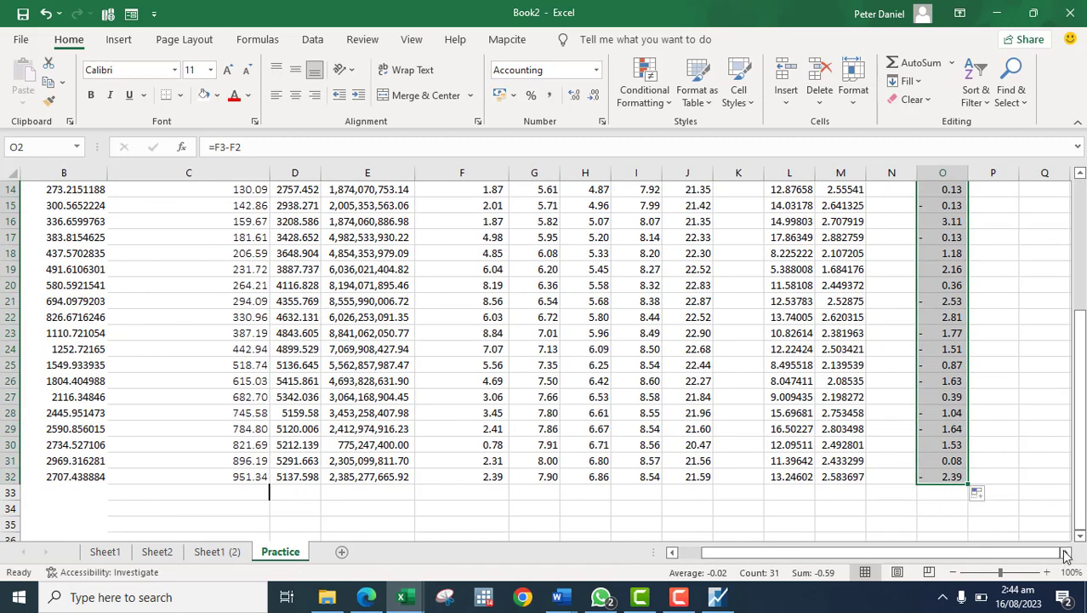
left_click_drag(1078, 498, 1012, 342)
left_click(1013, 342)
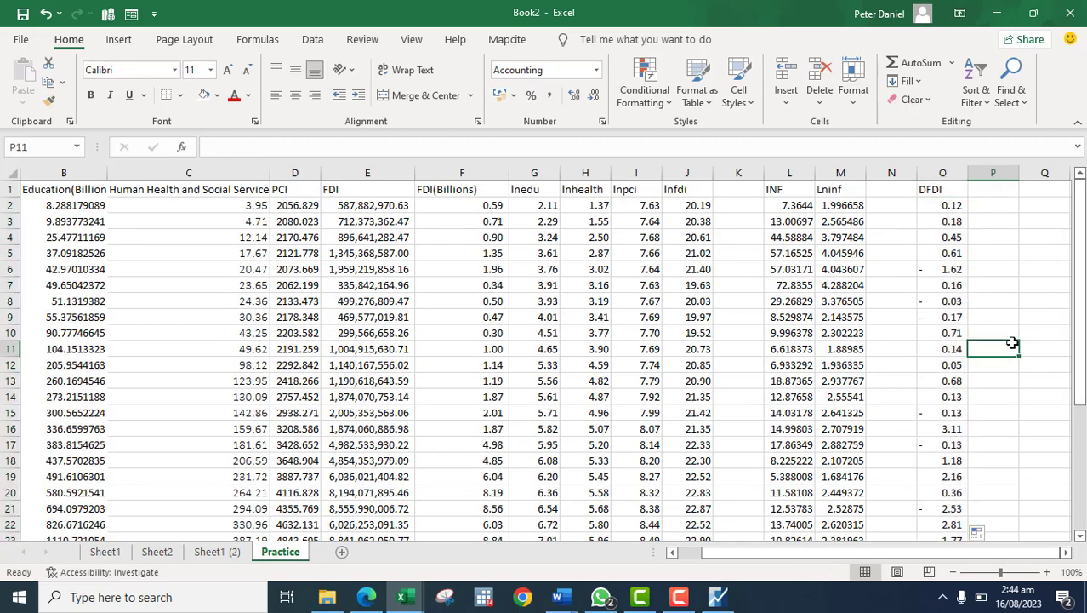
left_click(941, 188)
left_click_drag(941, 188, 944, 349)
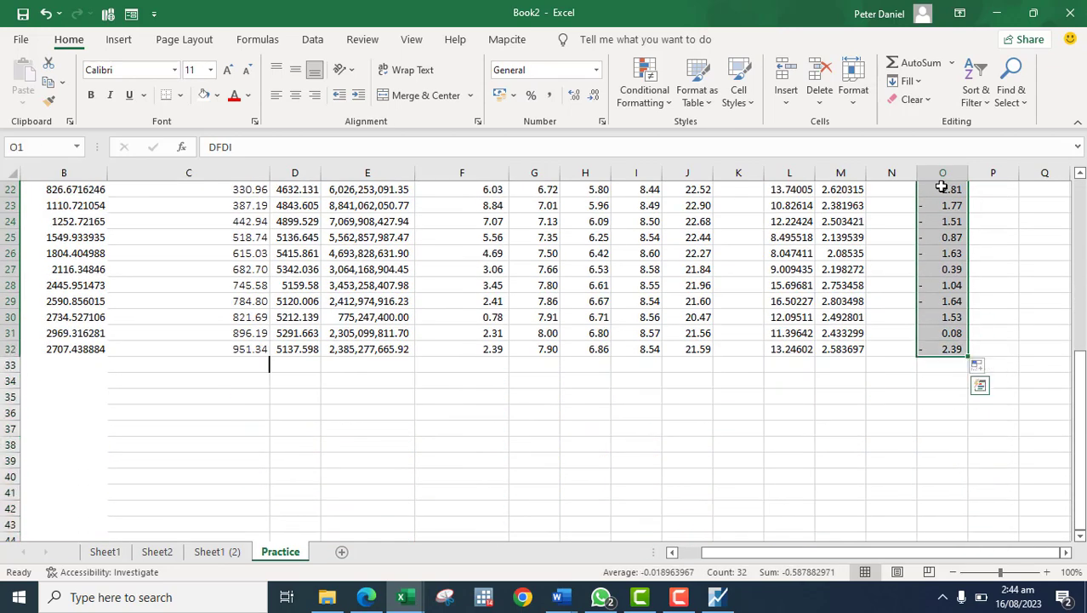
key("ctrl+c")
left_click_drag(1082, 372, 1081, 365)
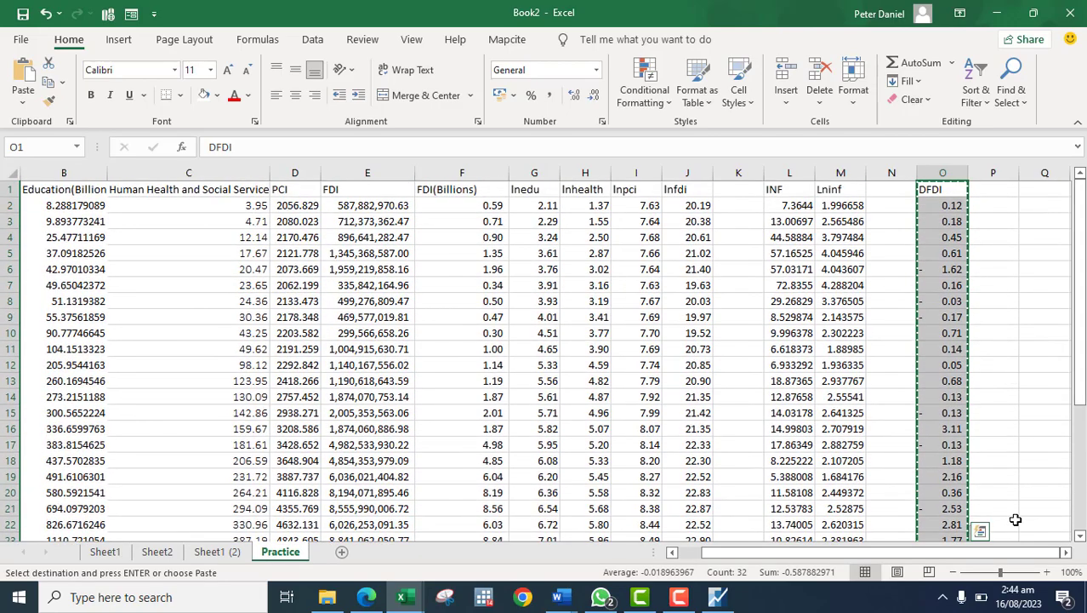
left_click(1066, 552)
left_click(1066, 552)
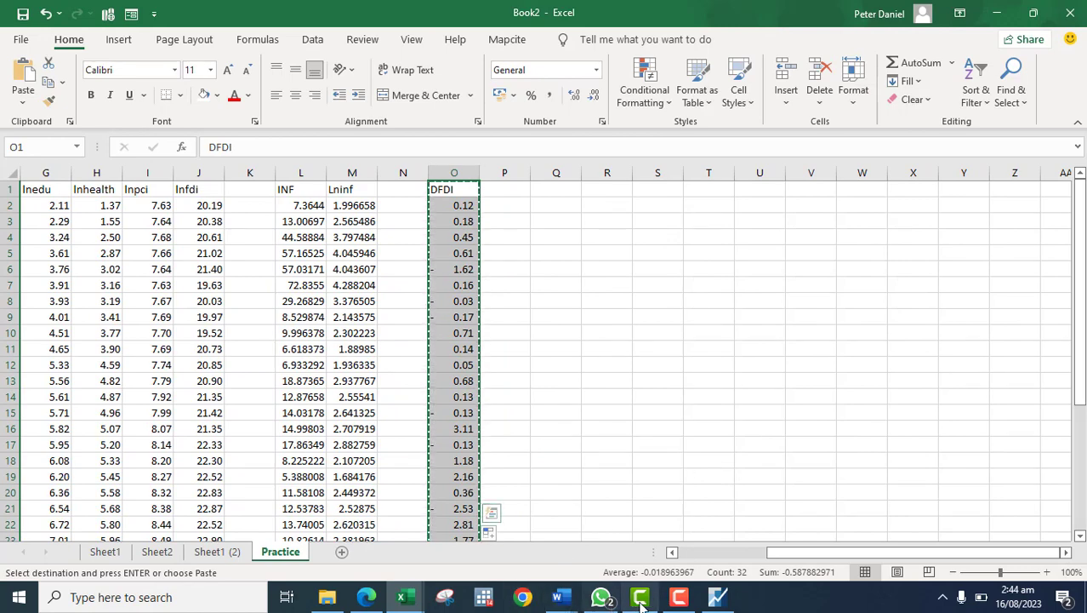
- Switch to EViews and paste DFDI into the PRACTICE workfile as annual data starting in 1990, without linking to the external source
mouse_move(721, 601)
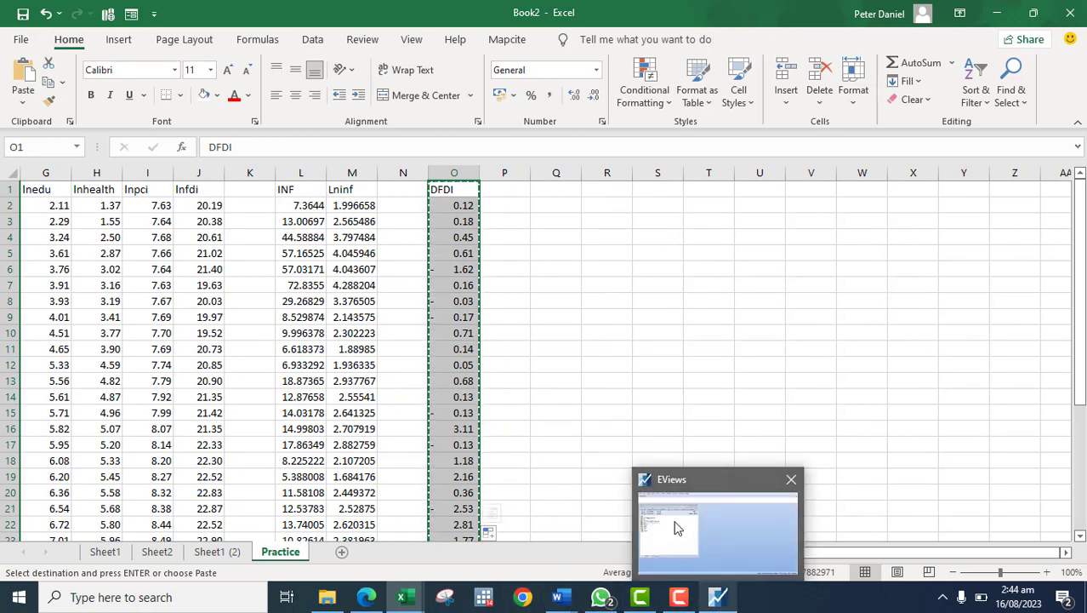
left_click(677, 521)
right_click(136, 350)
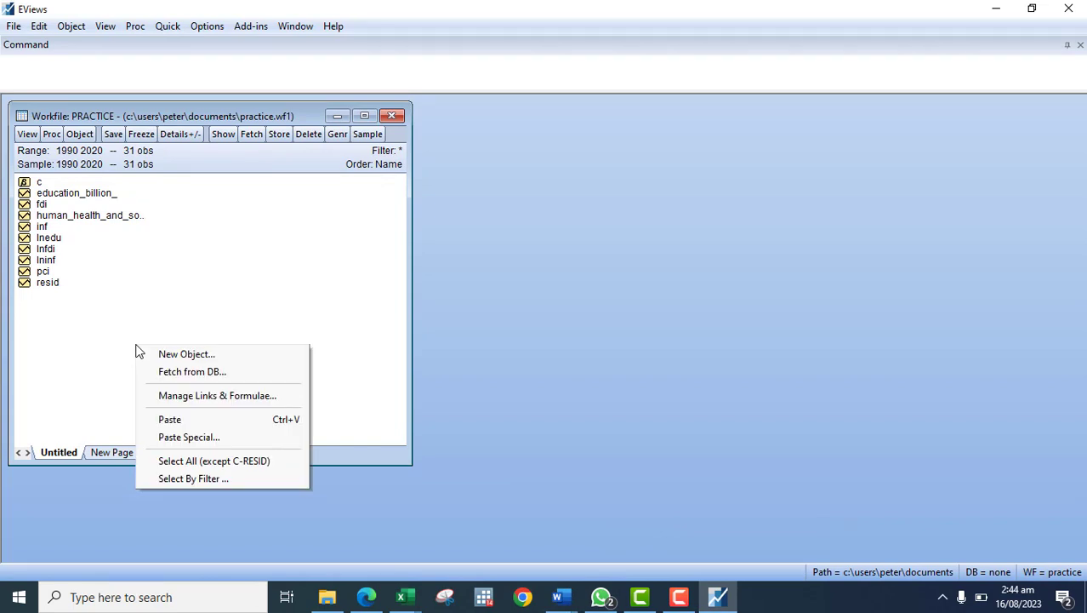
left_click(182, 418)
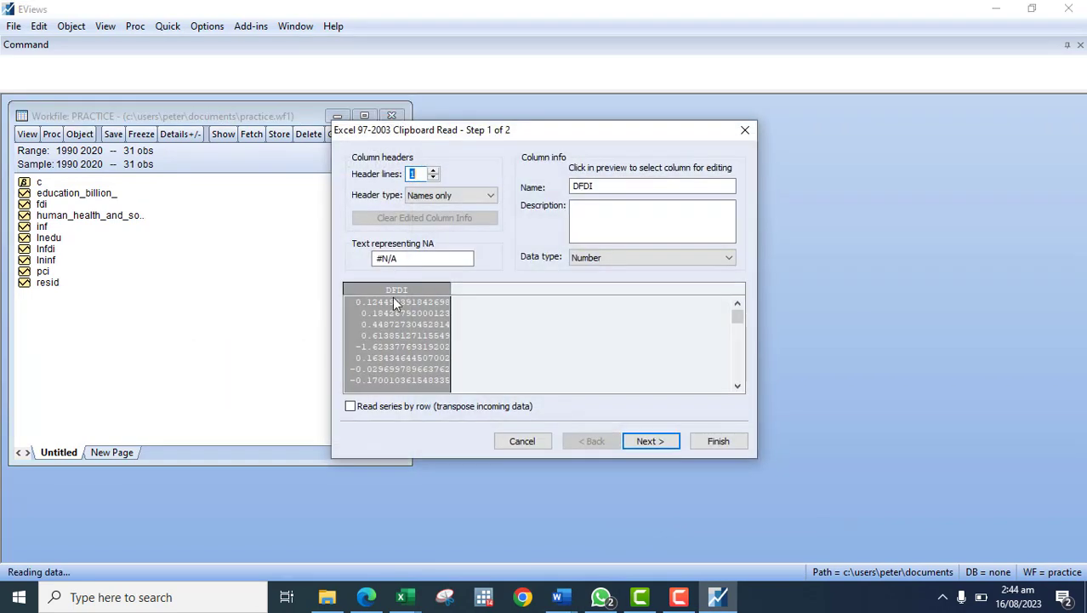
left_click(668, 440)
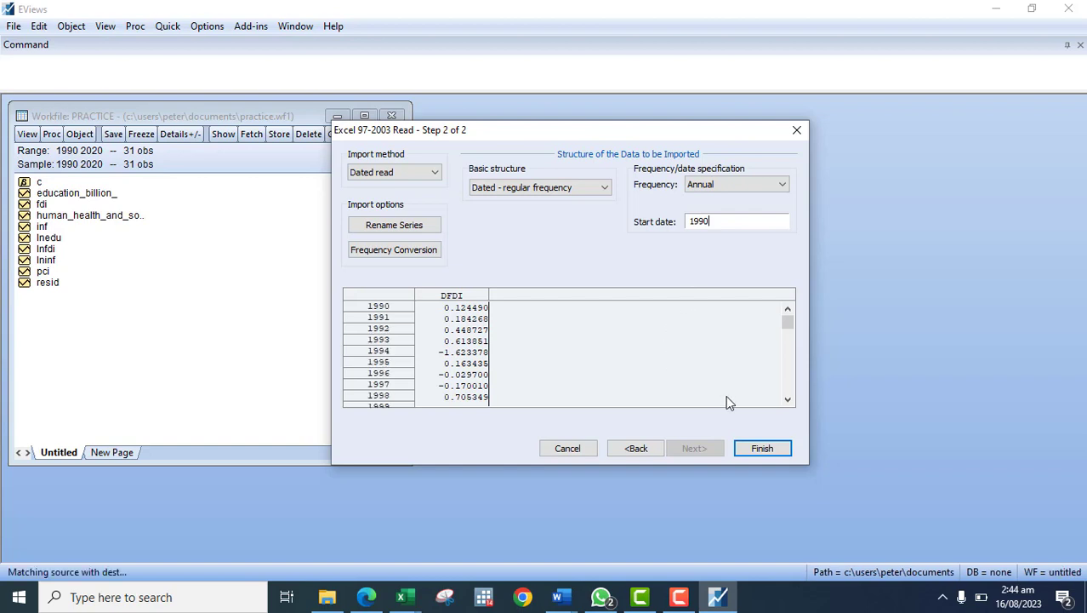
left_click(745, 448)
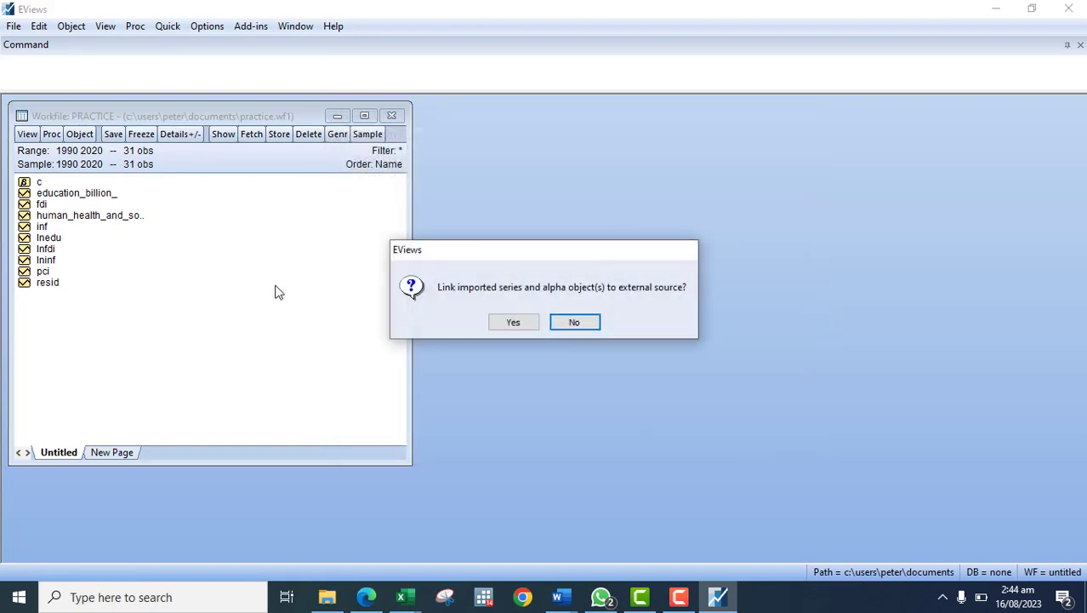
left_click(562, 321)
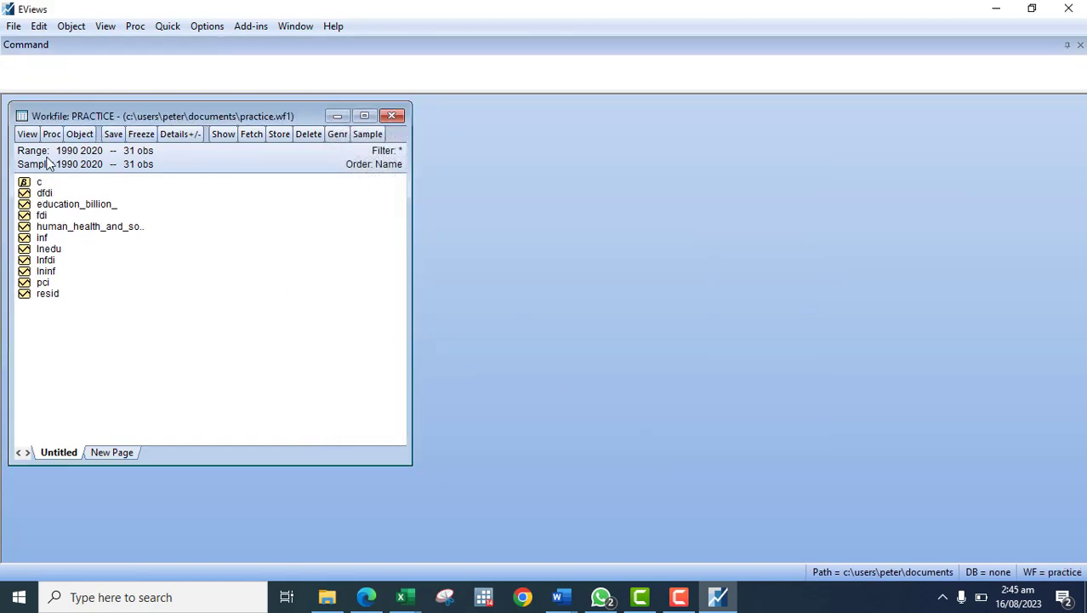
- Open the dfdi series, display it as a basic line graph of raw data, and close the series window
double_click(43, 193)
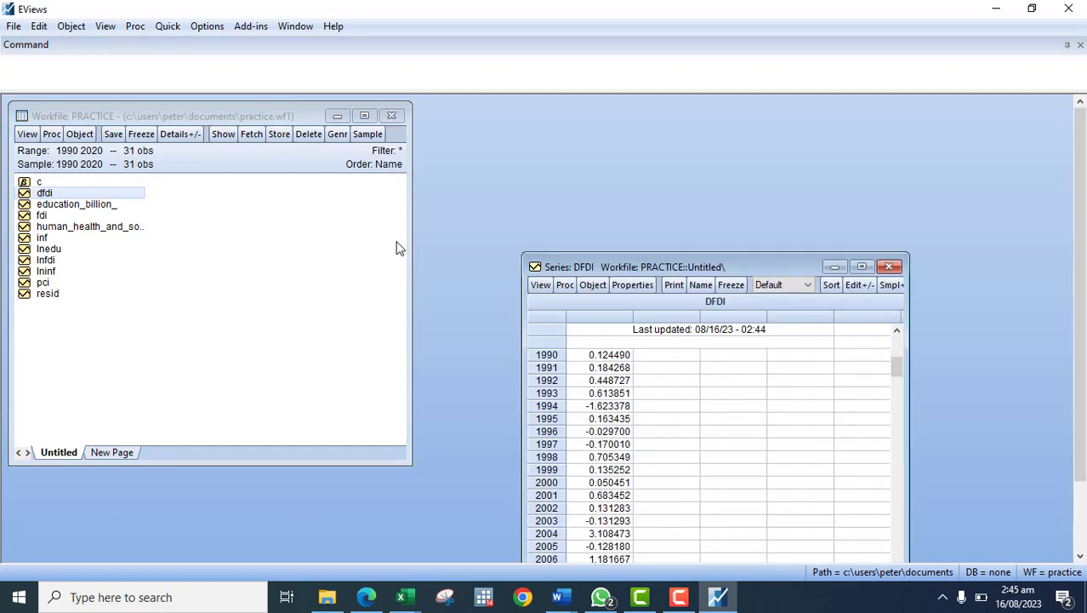
left_click(540, 285)
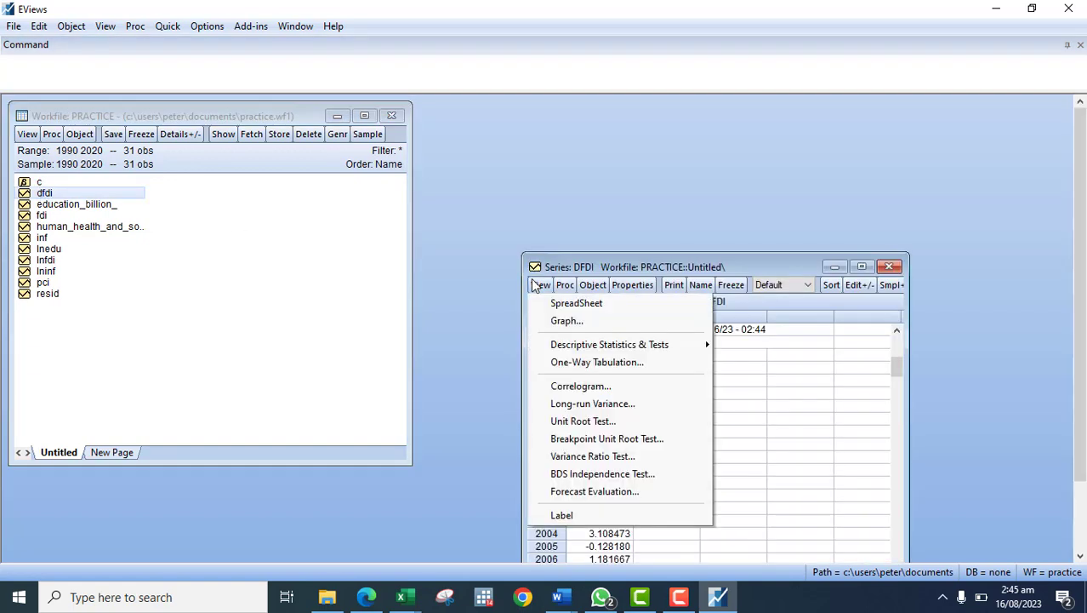
left_click(583, 325)
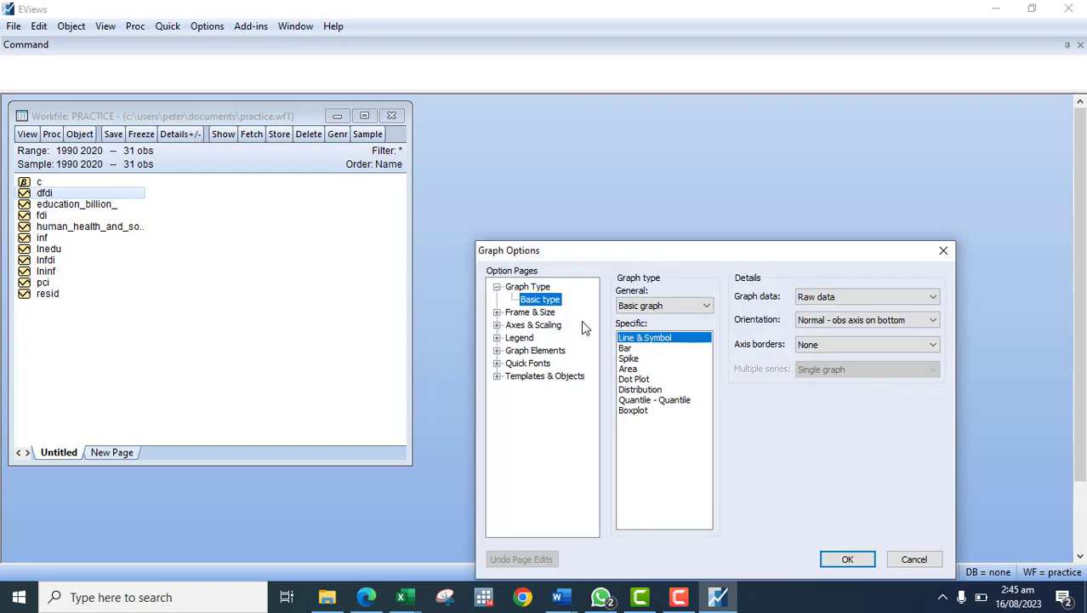
left_click(848, 559)
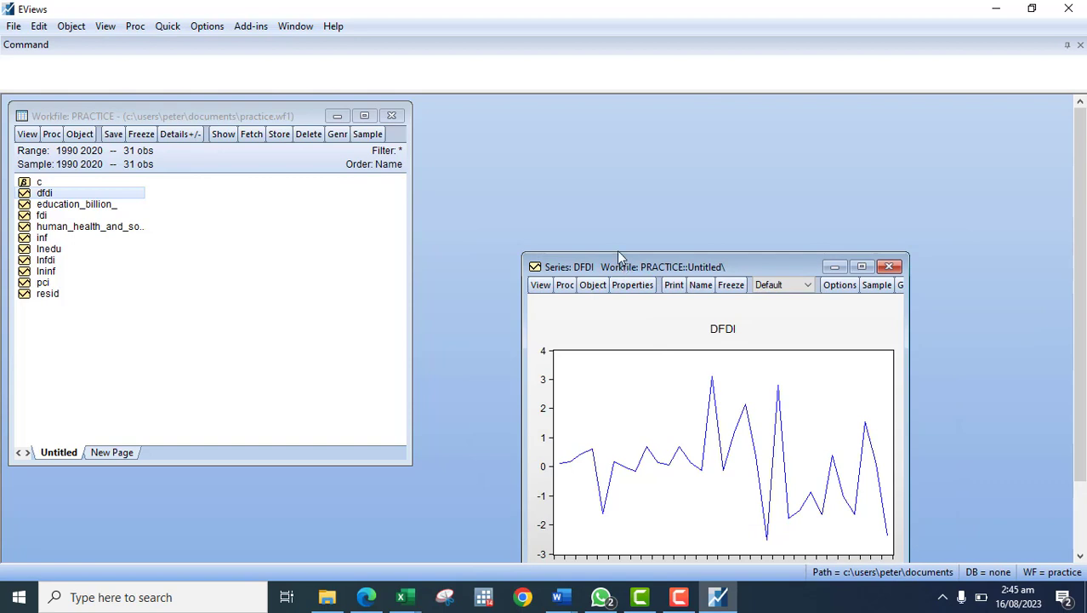
left_click_drag(619, 252, 584, 111)
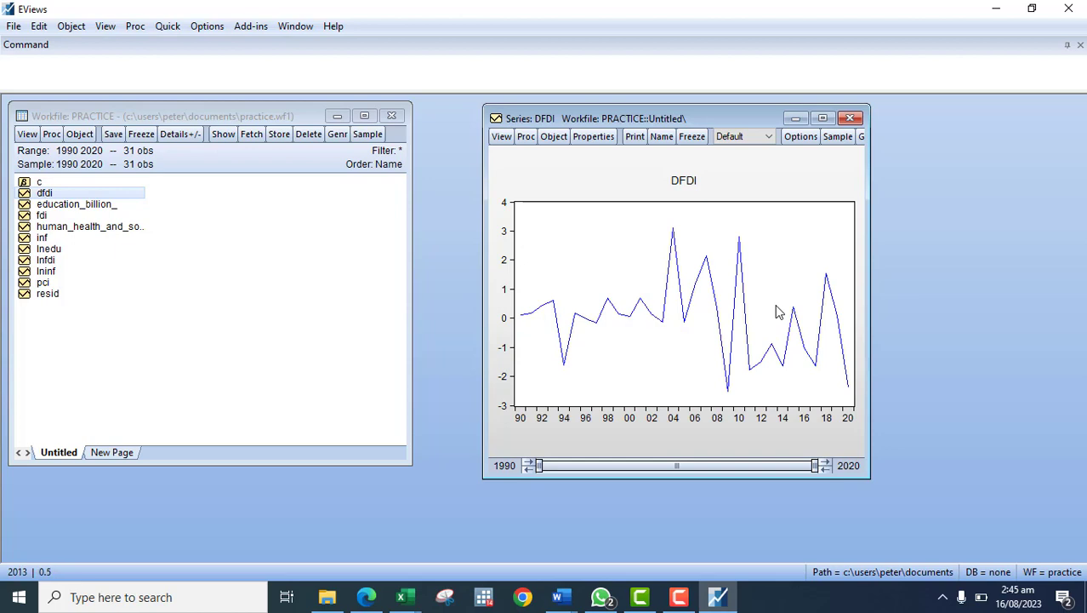
left_click(851, 118)
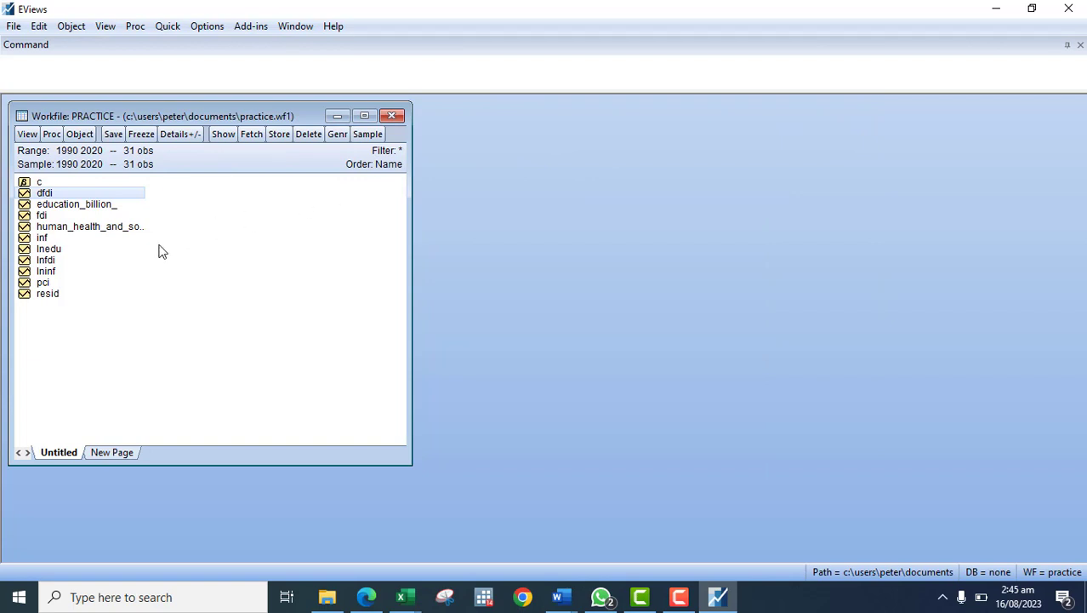
- Switch back to the Book2 workbook in Excel, cancel the copy selection, and enter the header Dinfl in cell N1
left_click(59, 274)
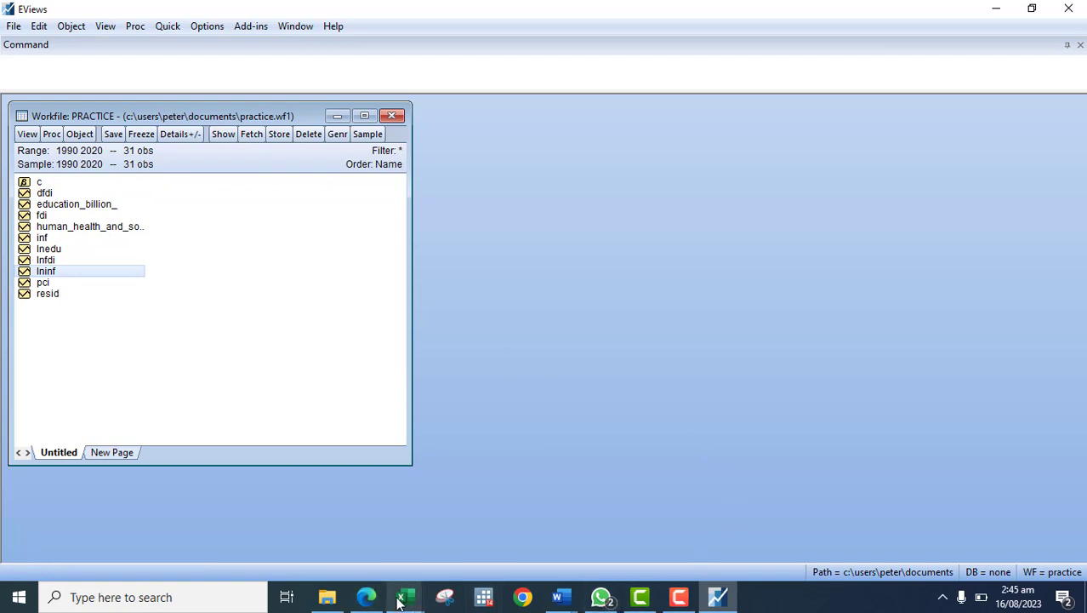
mouse_move(400, 601)
left_click(366, 531)
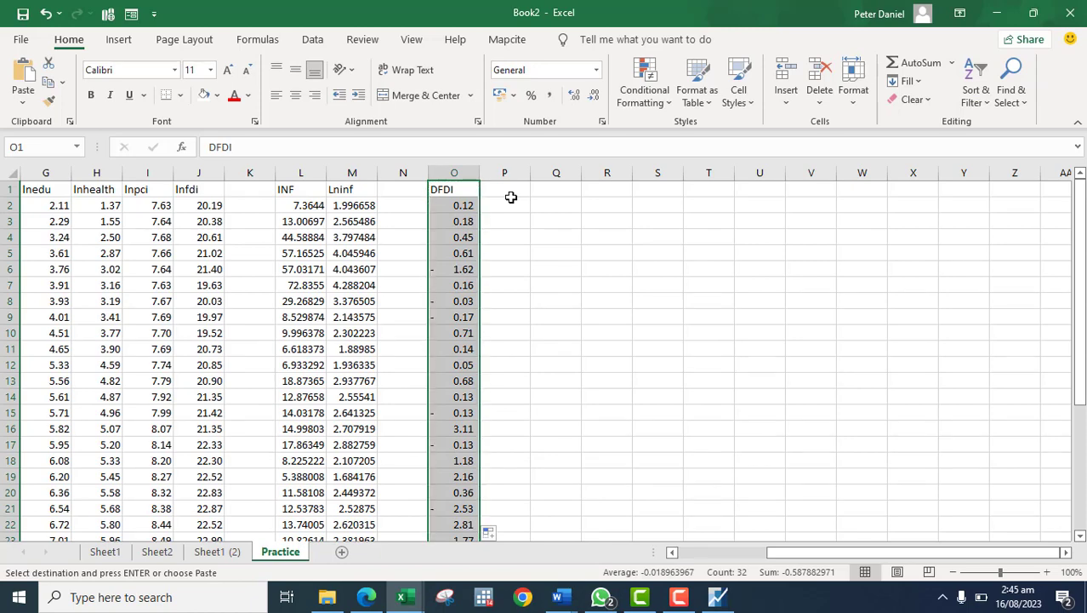
key("Escape")
left_click(395, 191)
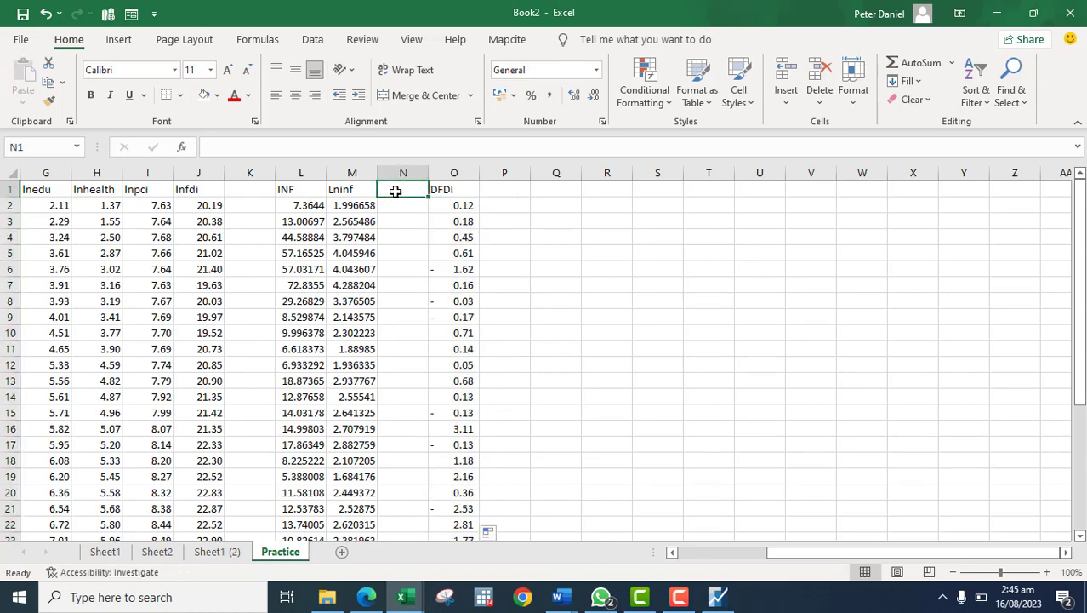
type("D")
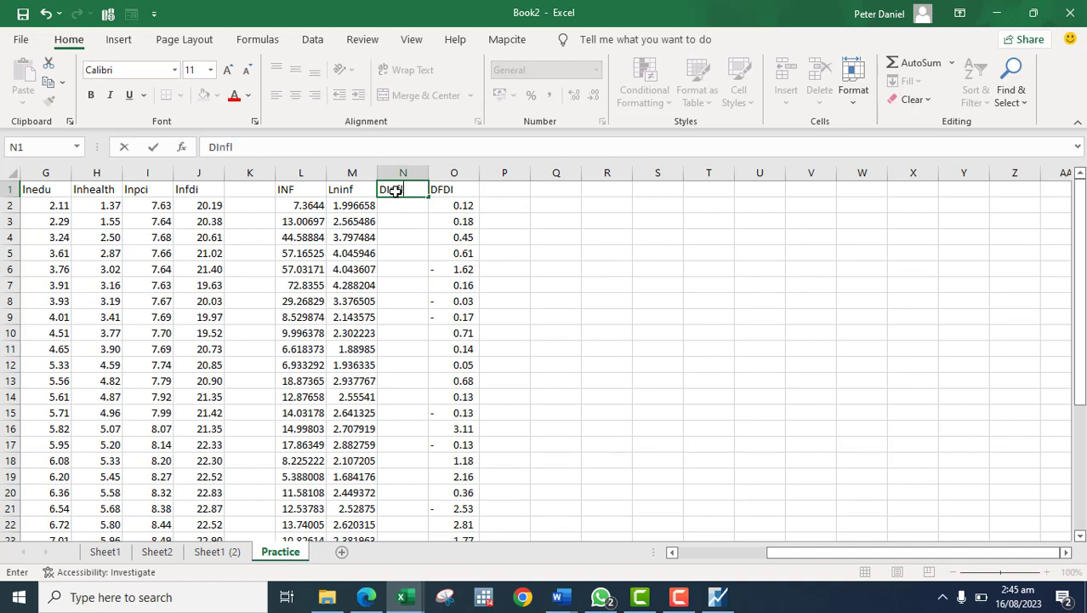
type("Infl")
key("Return")
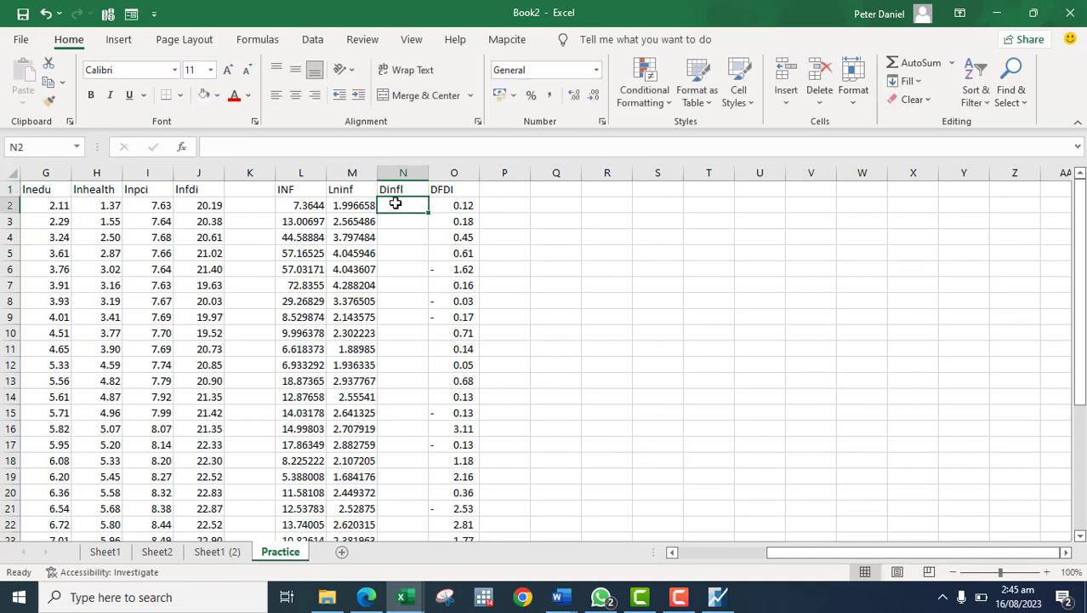
- Enter the formula =L3-L2 in cell N2 and fill it down the Dinfl column
type("=")
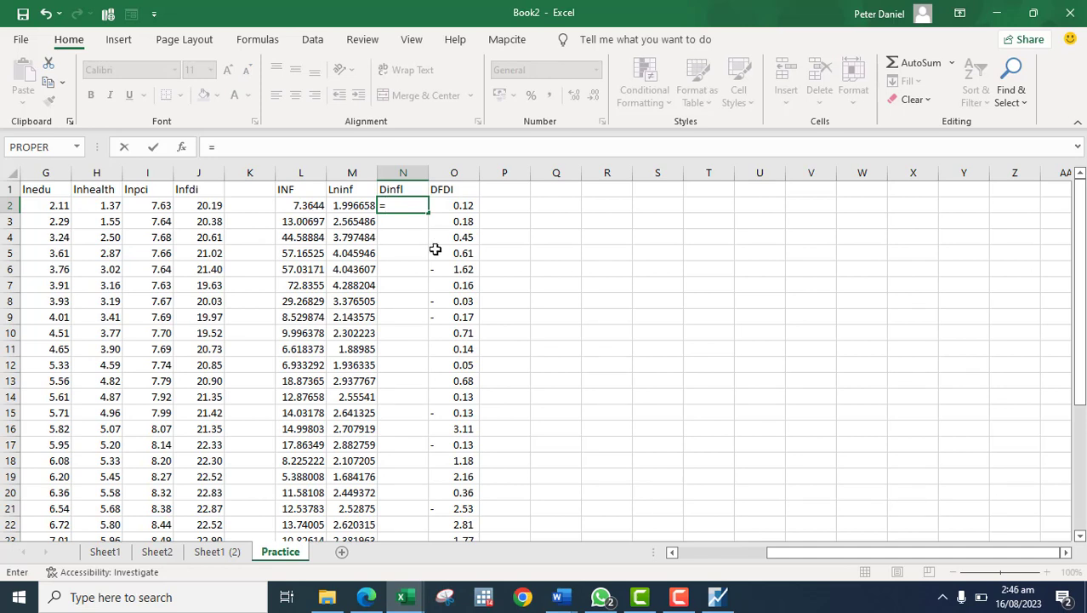
left_click(303, 220)
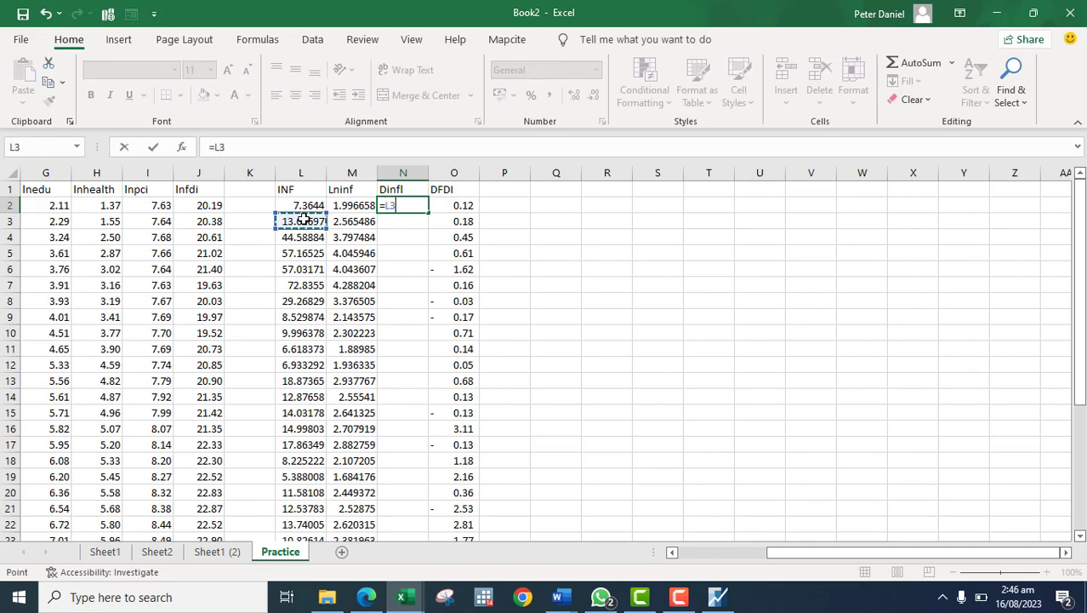
type("-")
left_click(300, 205)
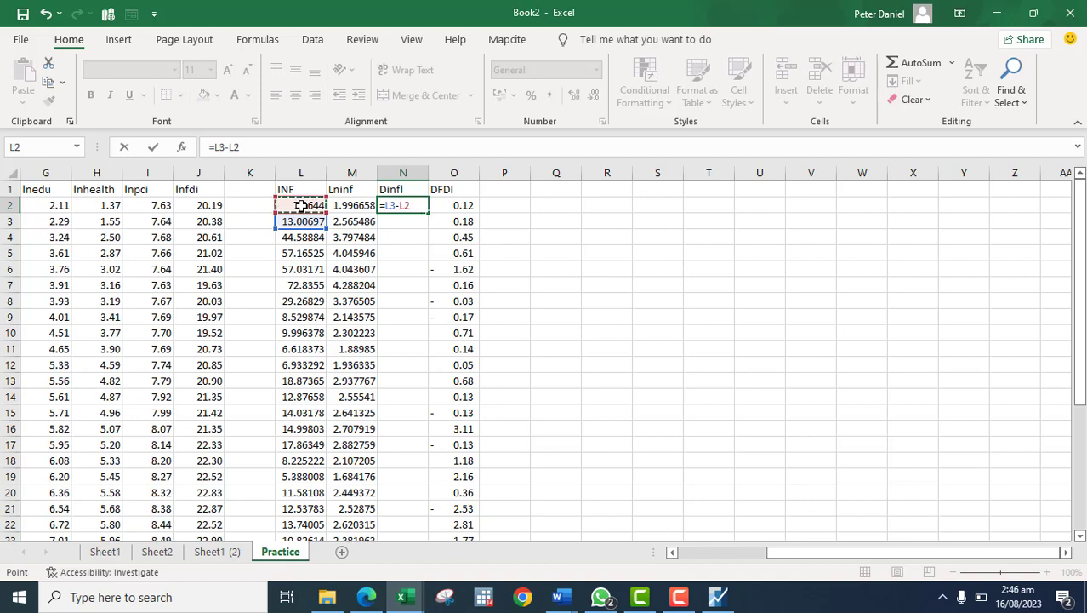
key("Return")
left_click(404, 204)
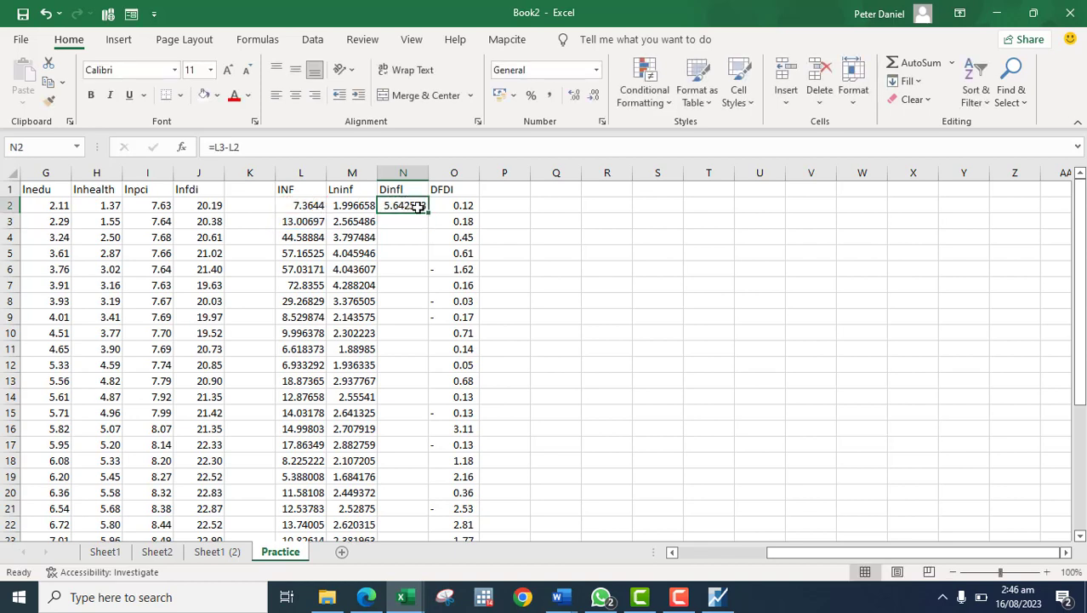
double_click(428, 213)
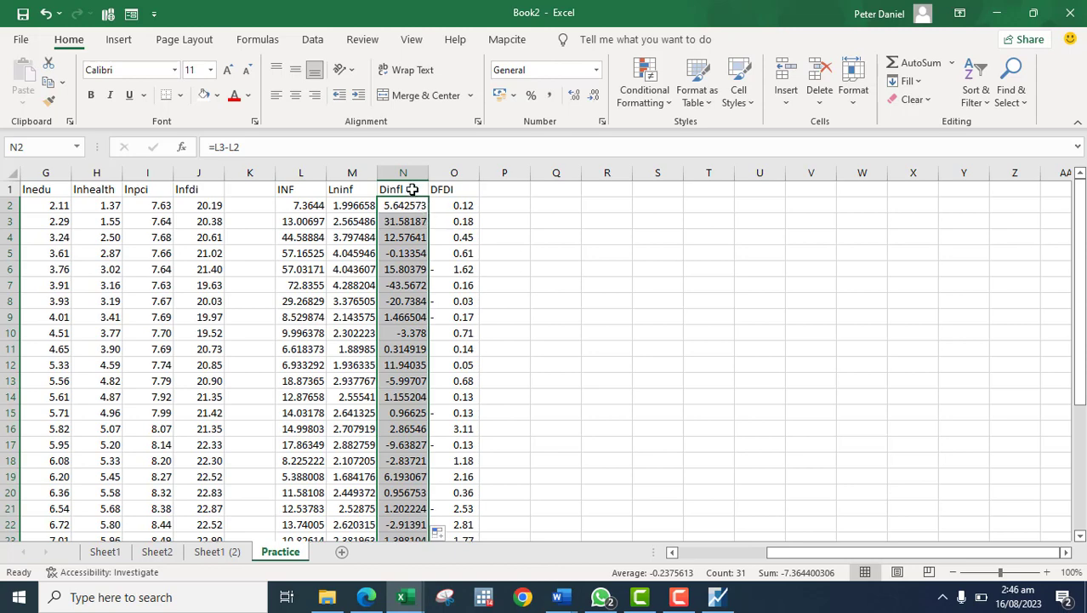
- Copy the Dinfl column from its header in cell N1 down to row 32
scroll(412, 189, "down", 3)
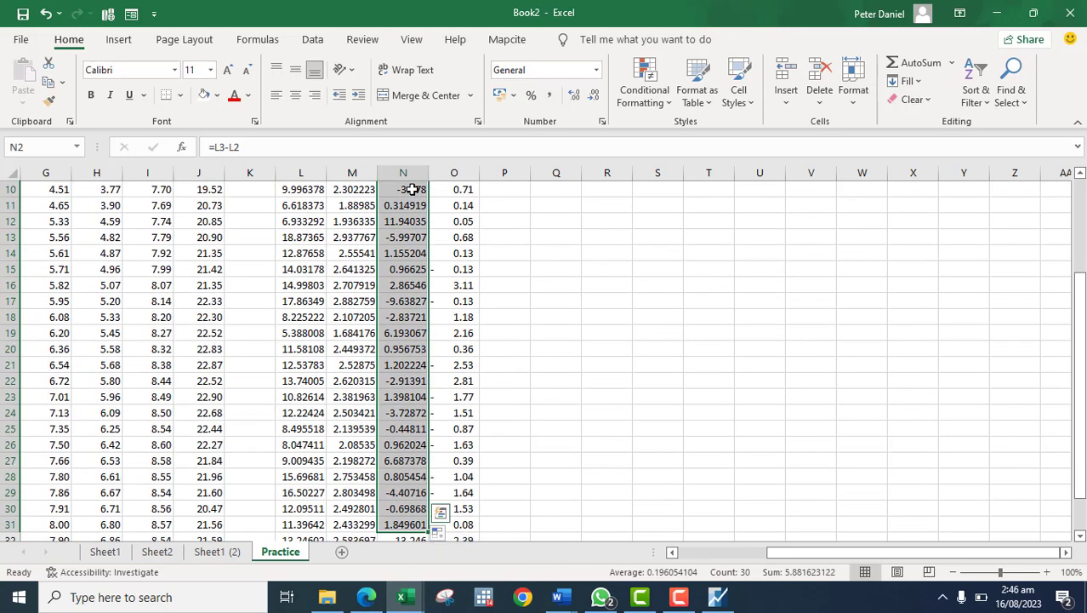
left_click(412, 189)
left_click_drag(1080, 326, 1082, 200)
left_click(393, 193)
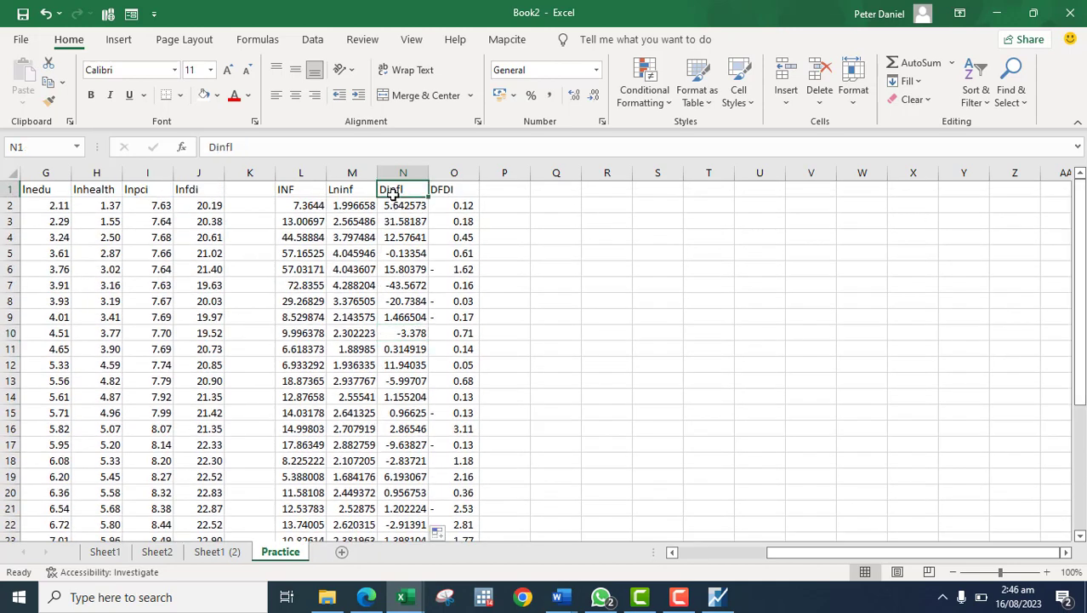
left_click_drag(393, 193, 406, 450)
key("ctrl+c")
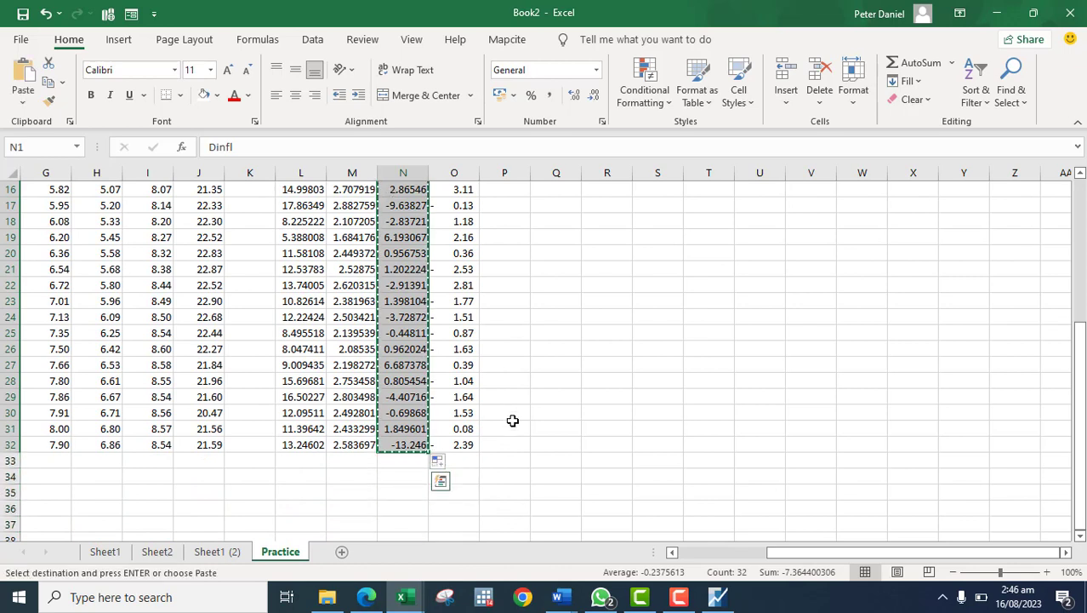
- Switch to EViews and paste Dinfl into the PRACTICE workfile as annual data starting in 1990, without linking to the external source
mouse_move(717, 596)
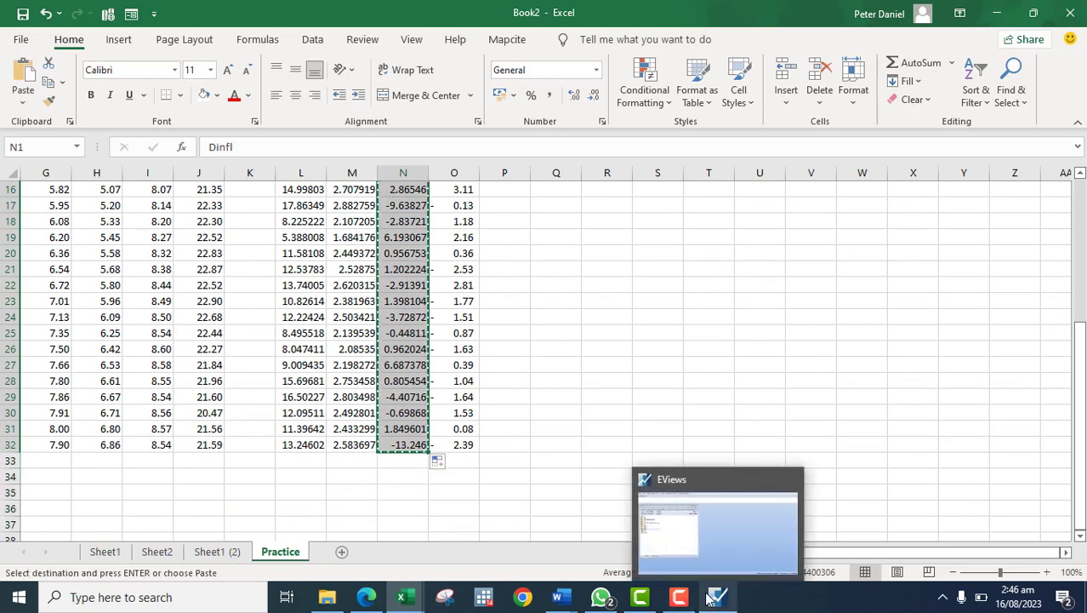
left_click(694, 532)
right_click(254, 334)
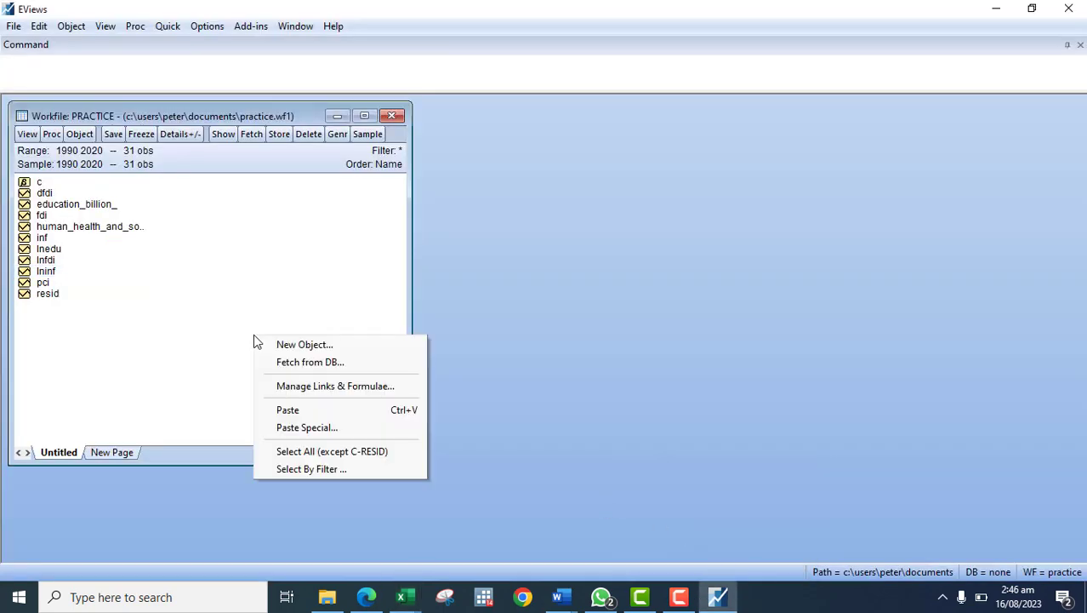
left_click(329, 401)
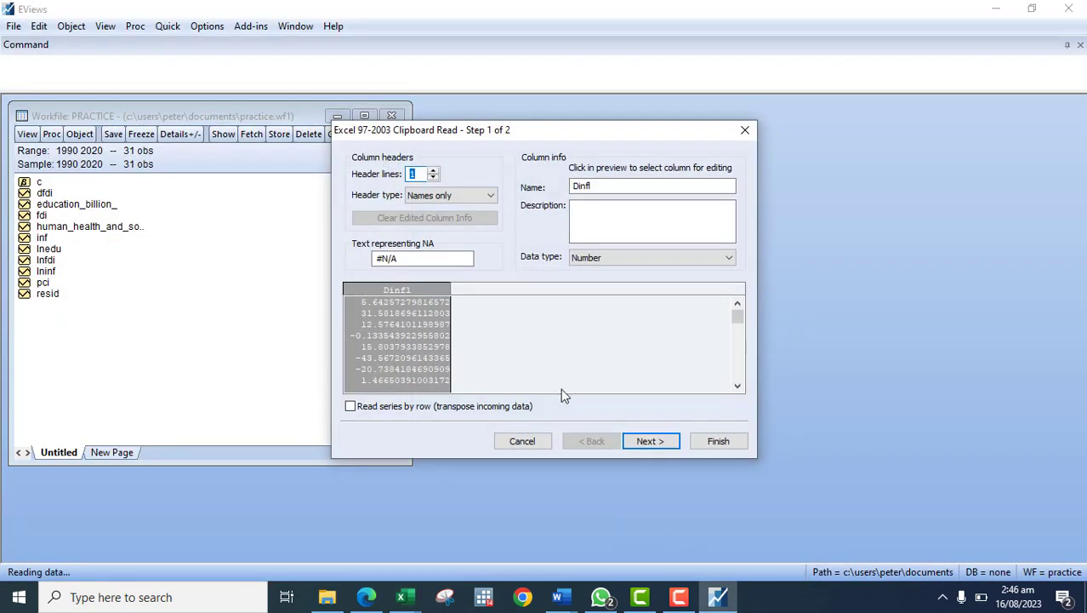
left_click(643, 439)
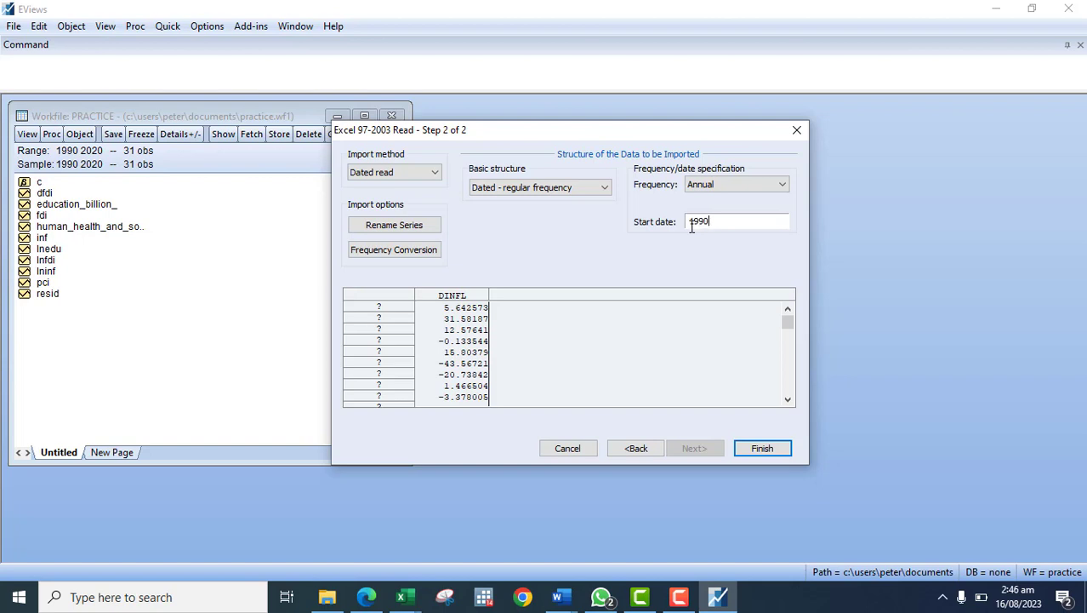
left_click(757, 448)
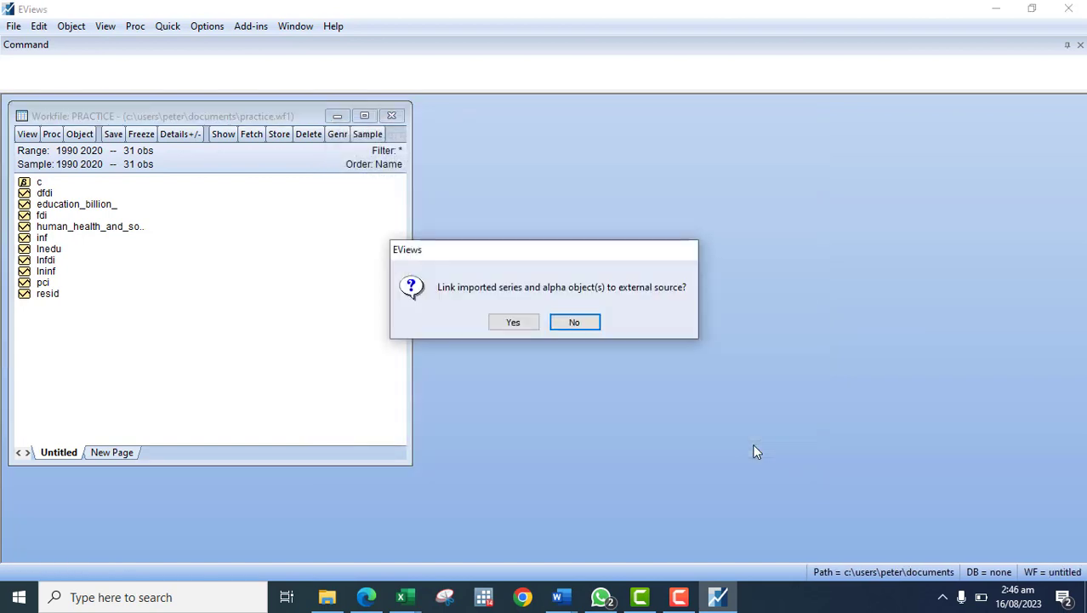
left_click(565, 325)
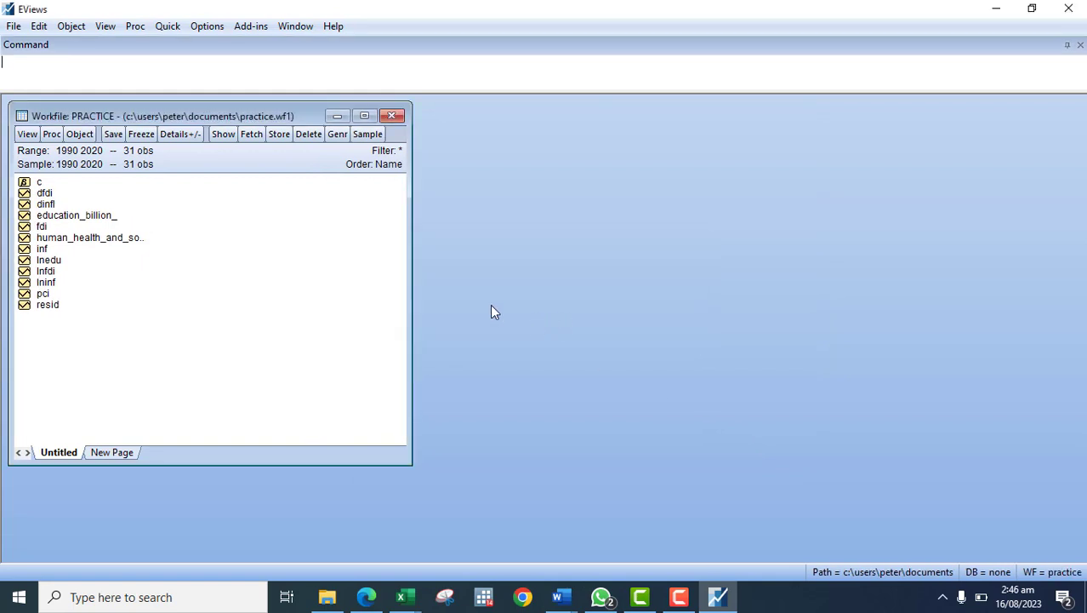
- Open the dinfl series, display it as a basic line graph of raw data, and close the series window
double_click(46, 205)
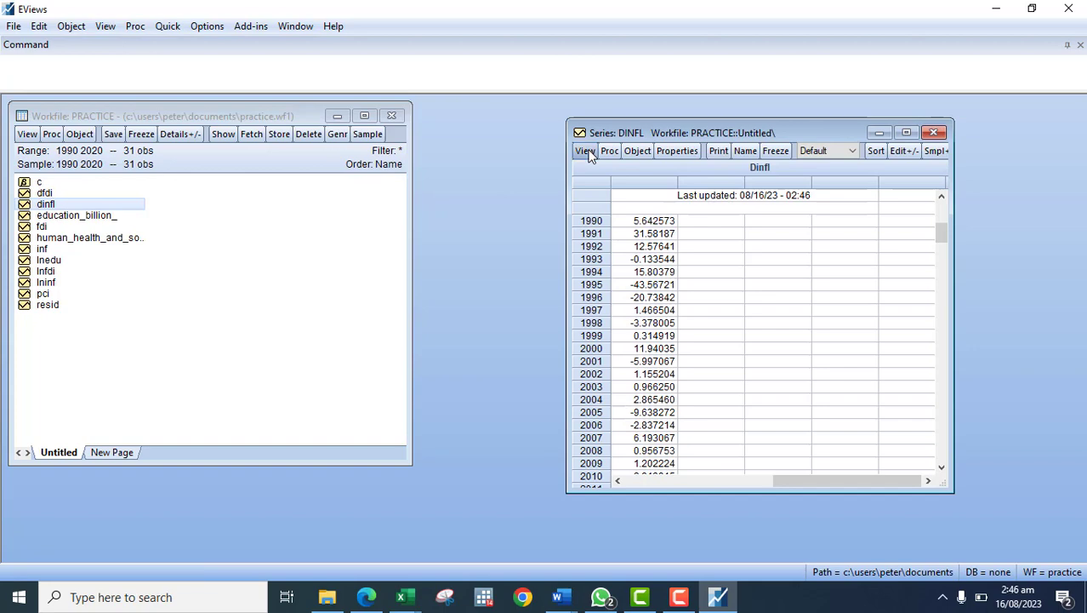
left_click(588, 154)
left_click(642, 192)
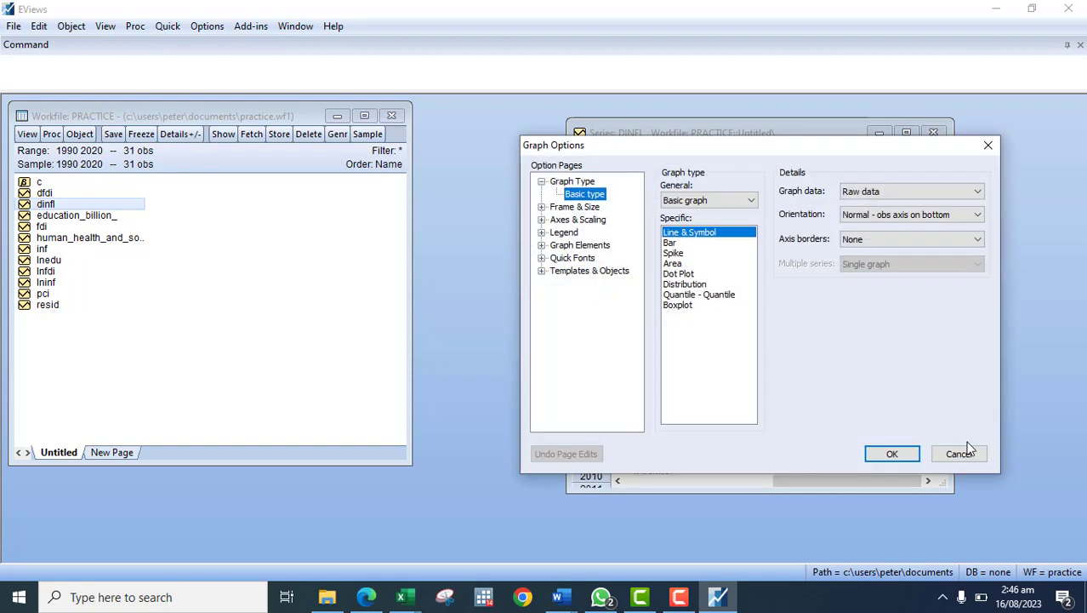
left_click(892, 453)
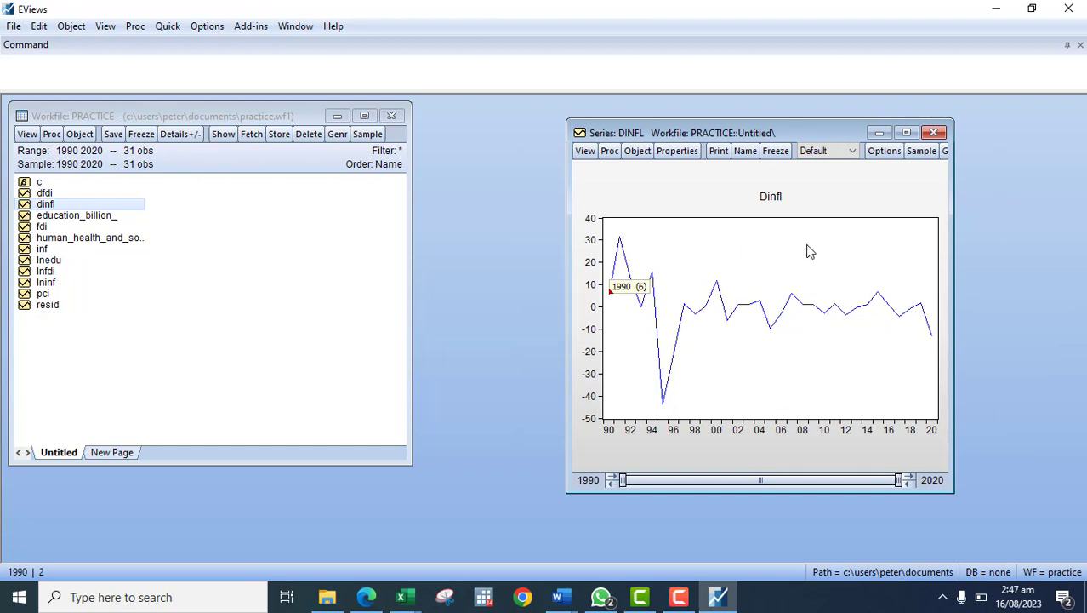
left_click(931, 133)
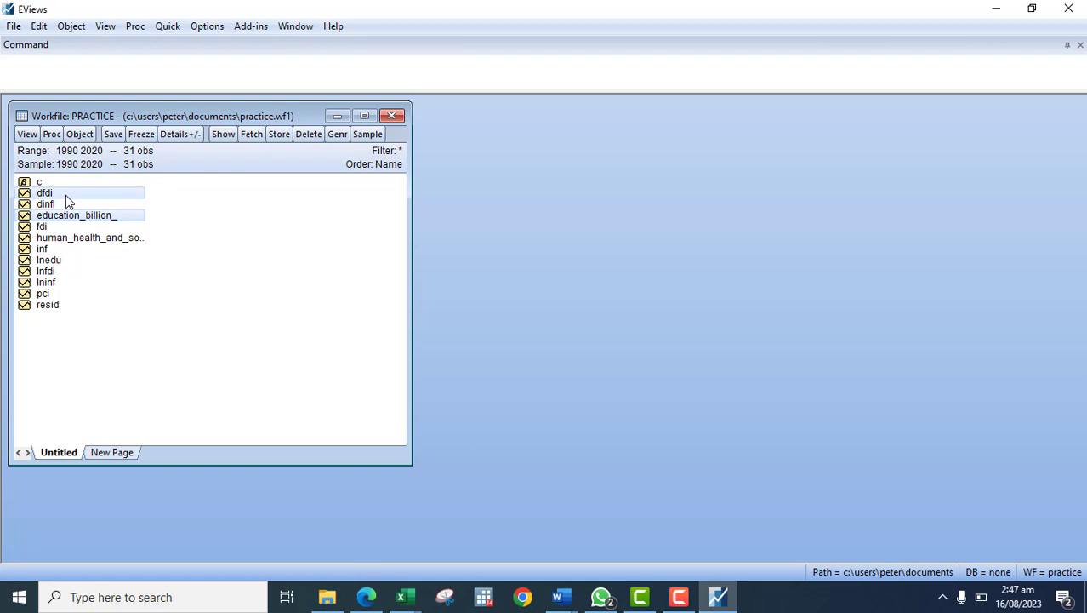
- Open education_billion_, dfdi and dinfl as an equation, with education_billion_ as dependent variable, and choose the ARDL estimation method
left_click(60, 205)
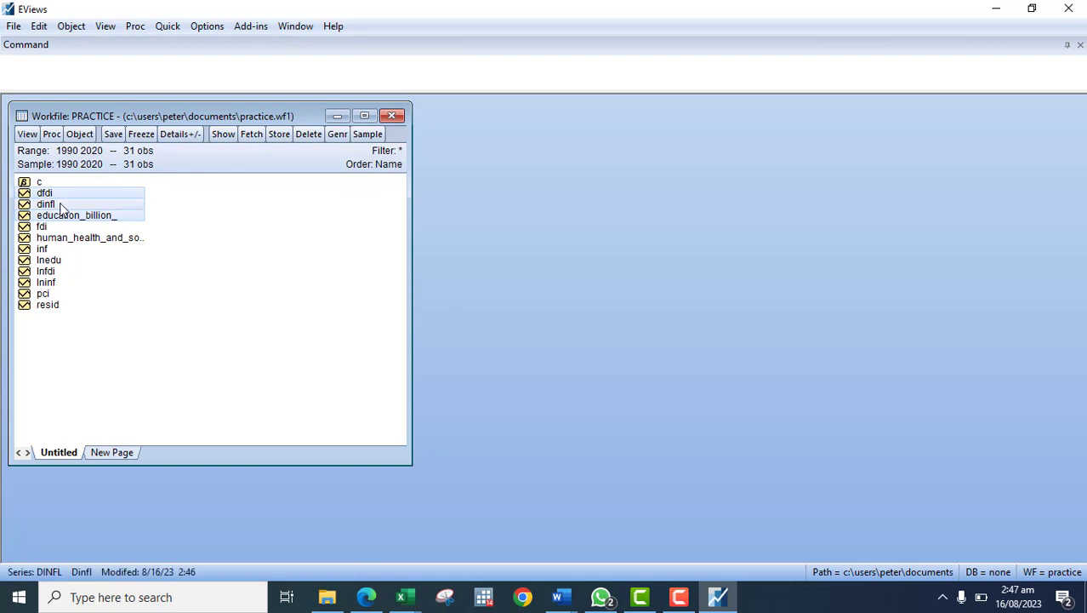
right_click(60, 209)
mouse_move(184, 216)
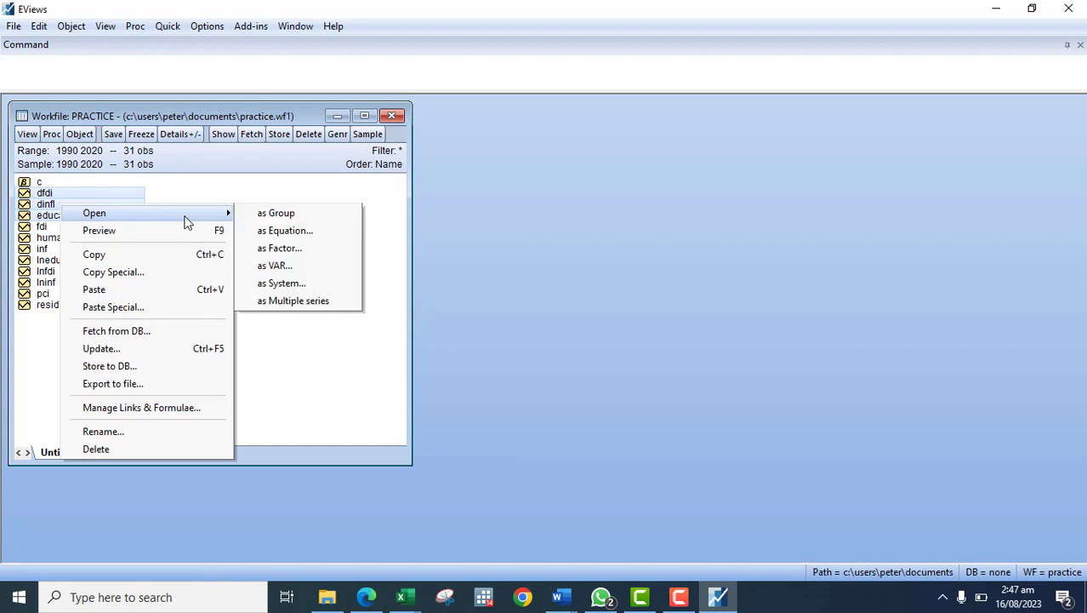
left_click(288, 231)
left_click(630, 351)
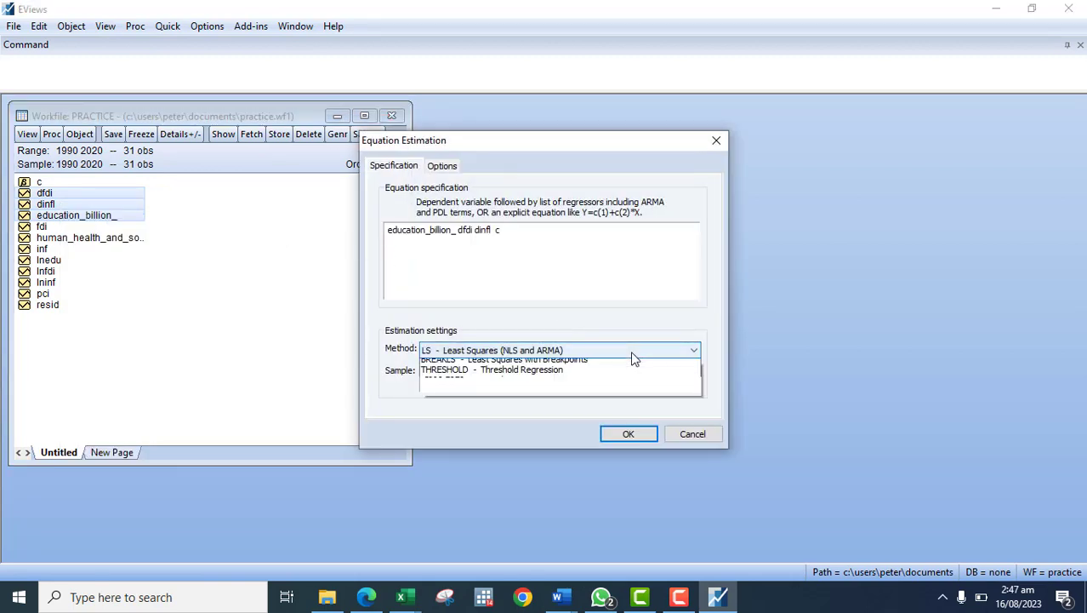
left_click(483, 553)
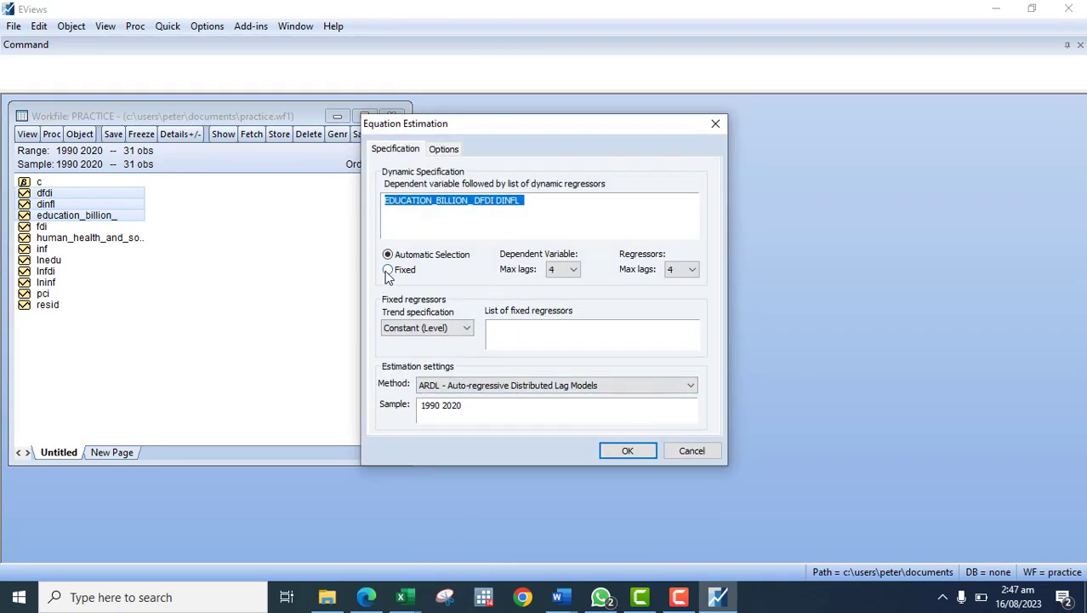
- Estimate the model with fixed lags, using 1 lag for the dependent variable and 2 lags for the regressors
left_click(388, 270)
left_click(577, 277)
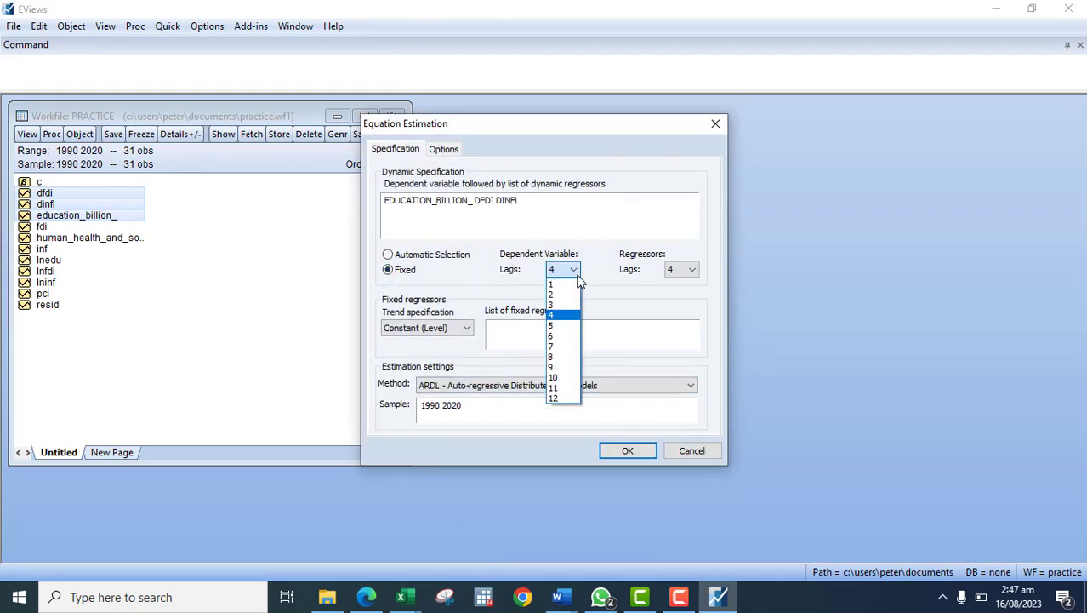
left_click(571, 282)
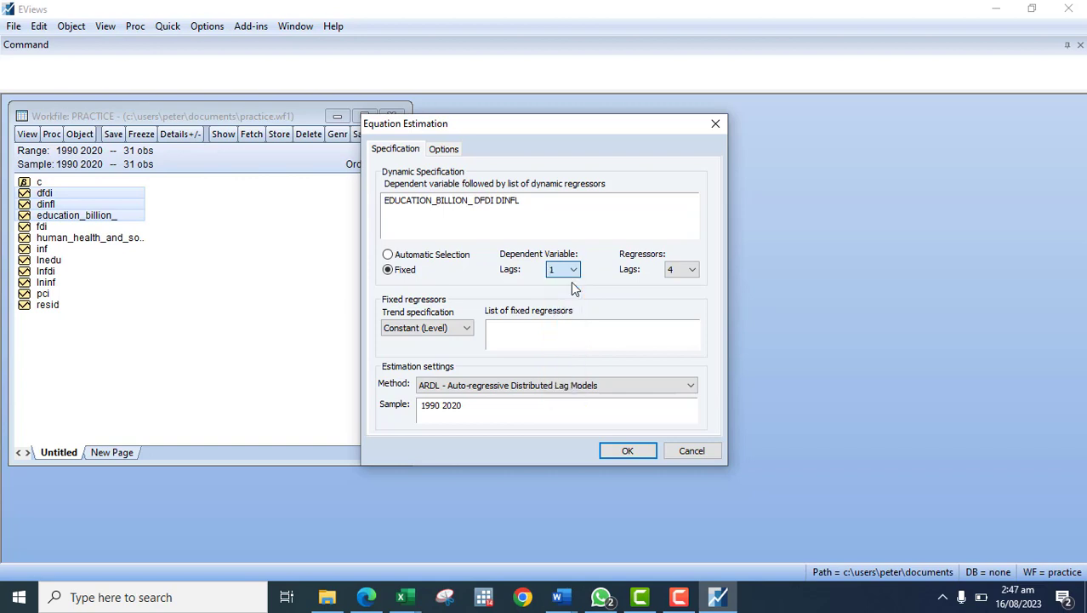
left_click(686, 271)
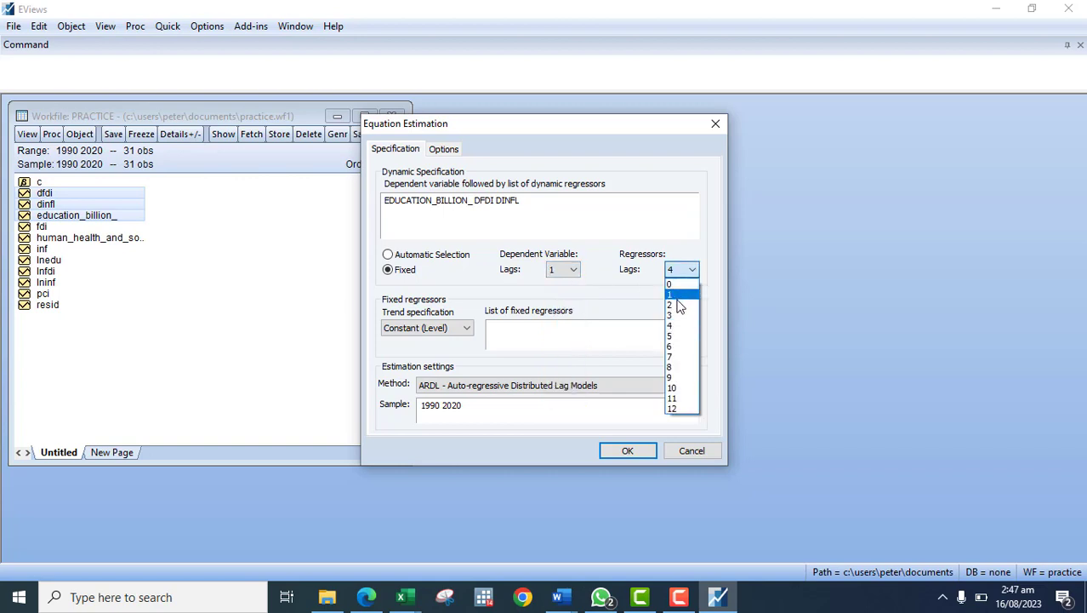
left_click(680, 305)
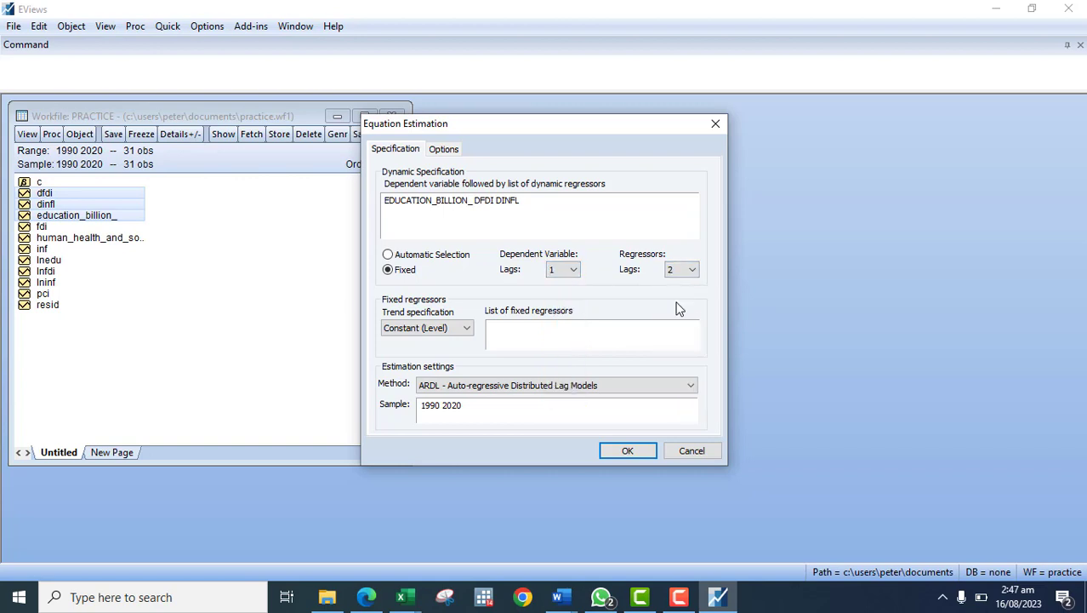
left_click(616, 450)
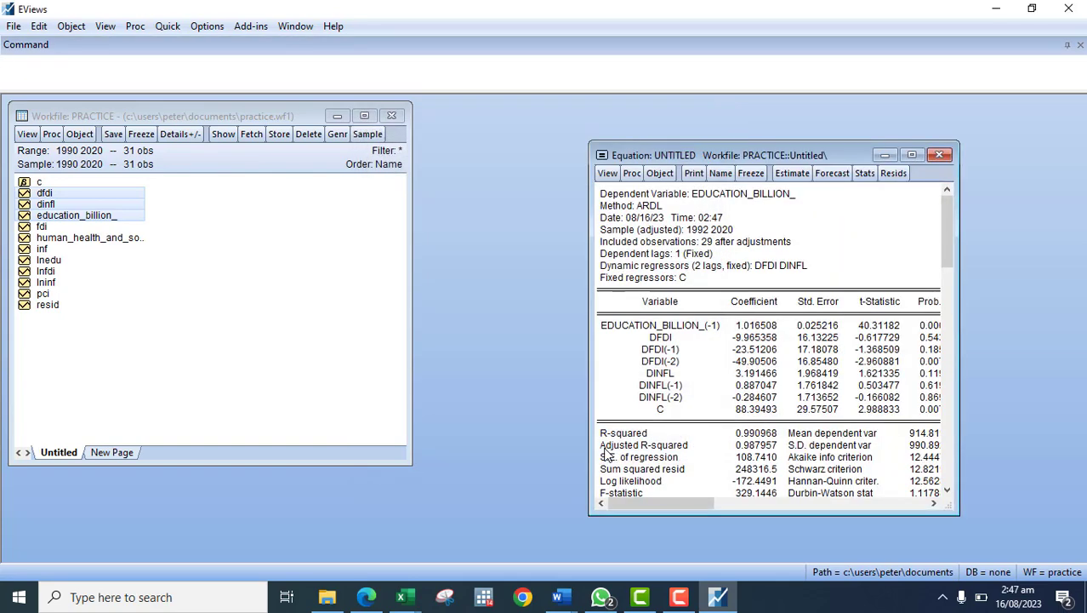
- Move and enlarge the equation window to examine the full ARDL output, and close it, deleting the untitled equation
left_click_drag(649, 158, 497, 129)
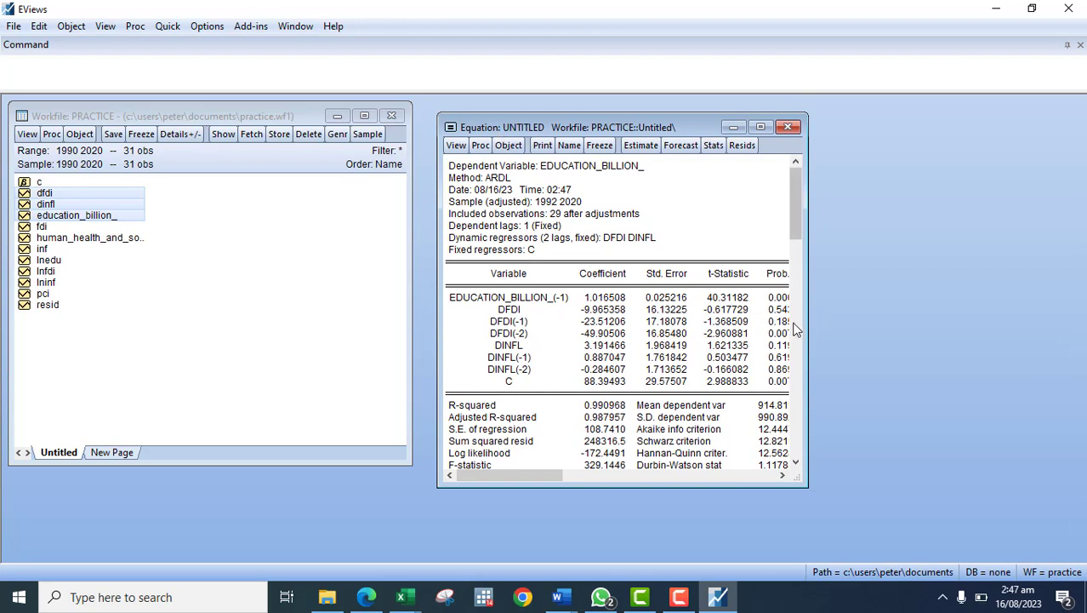
left_click_drag(808, 324, 902, 324)
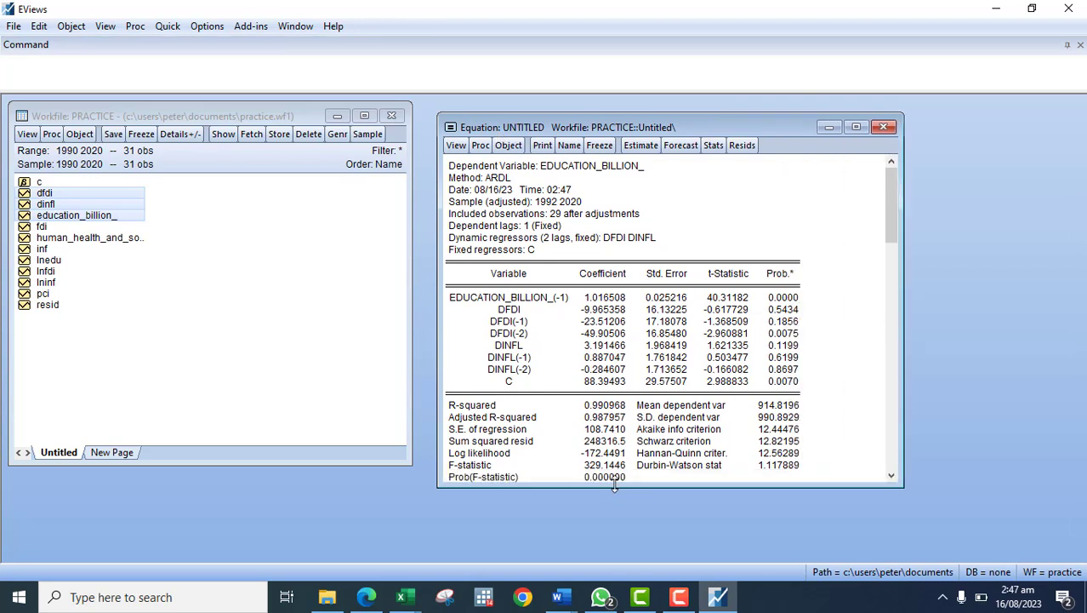
left_click_drag(614, 485, 615, 513)
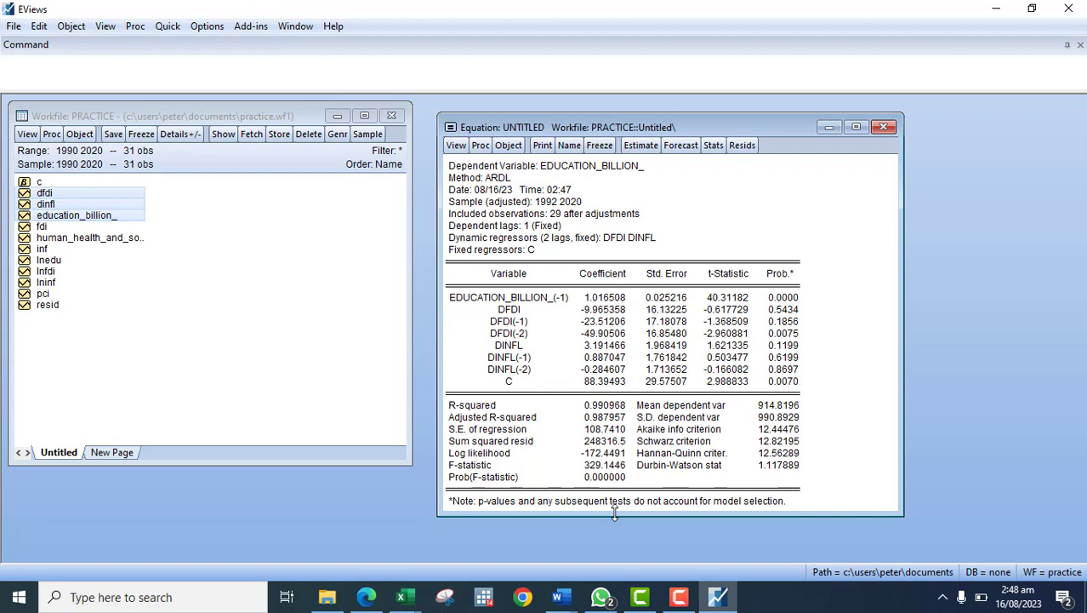
left_click(885, 126)
left_click(506, 328)
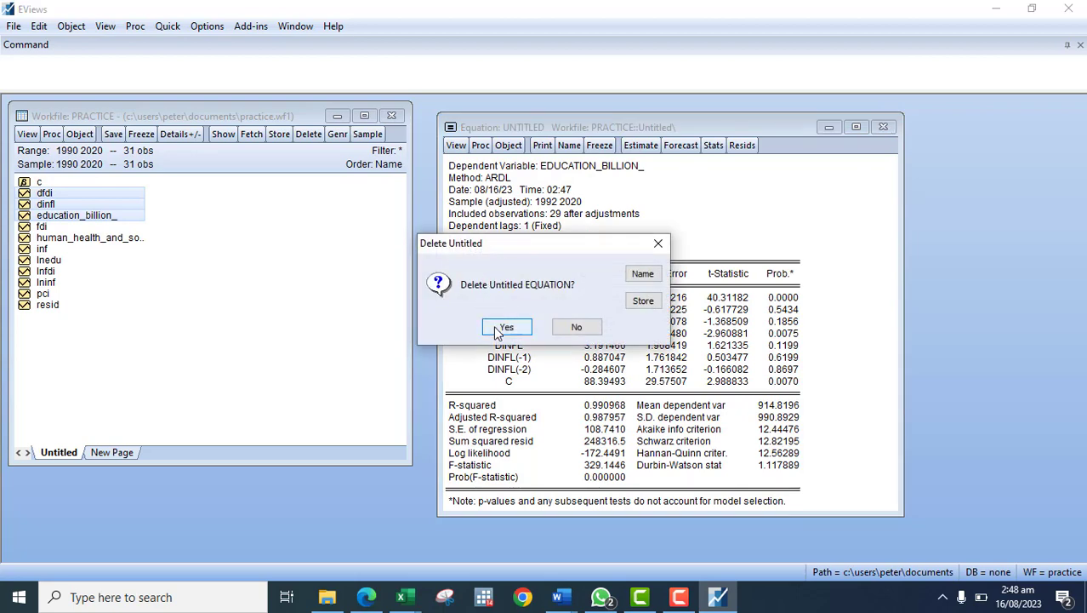
- Open education_billion_, fdi and inf as an equation, with education_billion_ as dependent variable, and choose the ARDL estimation method
left_click(298, 309)
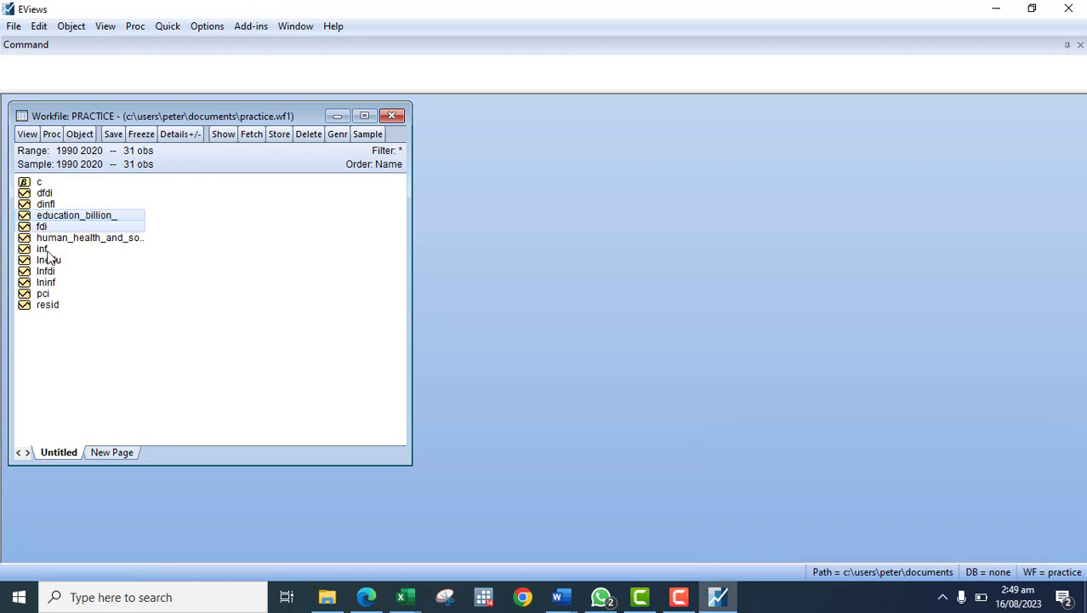
right_click(49, 217)
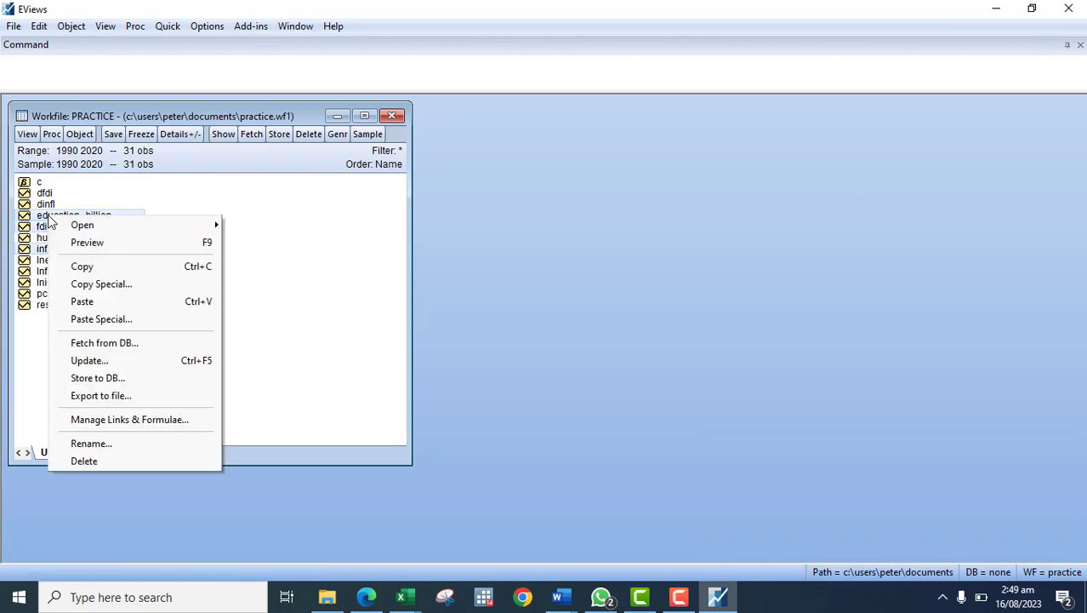
mouse_move(145, 224)
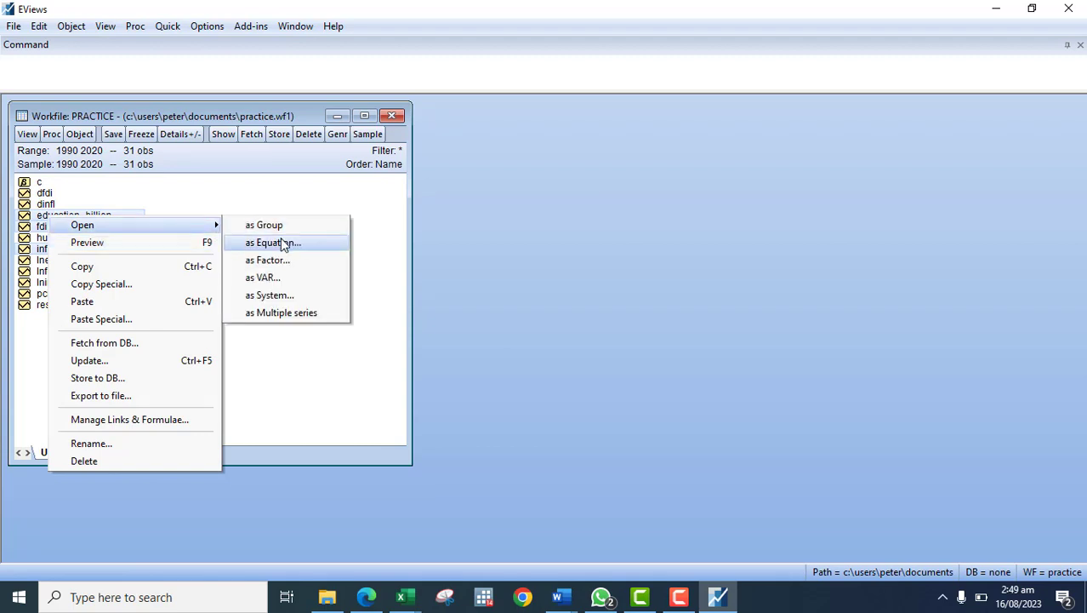
left_click(283, 244)
left_click(545, 352)
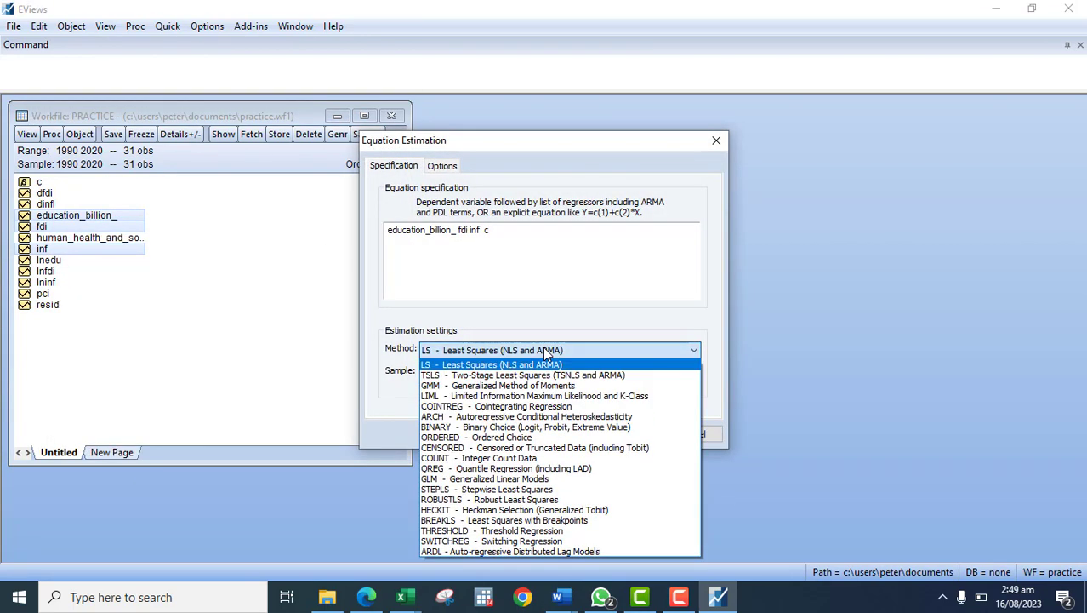
left_click(464, 553)
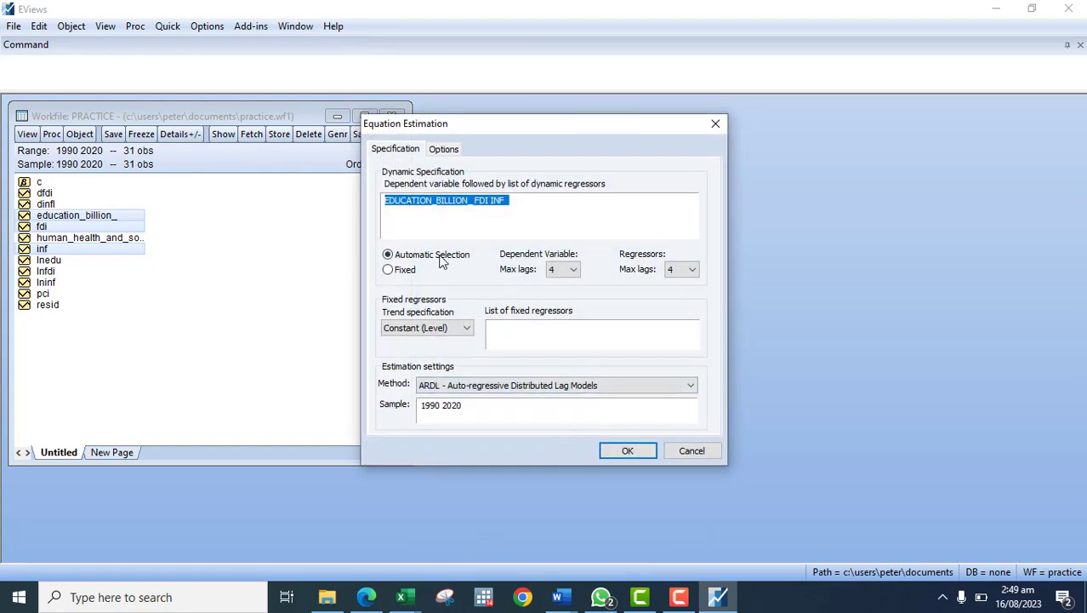
- Estimate the model with fixed lags, 1 for the dependent variable and 4 for the regressors, and reposition and widen the results window
left_click(390, 271)
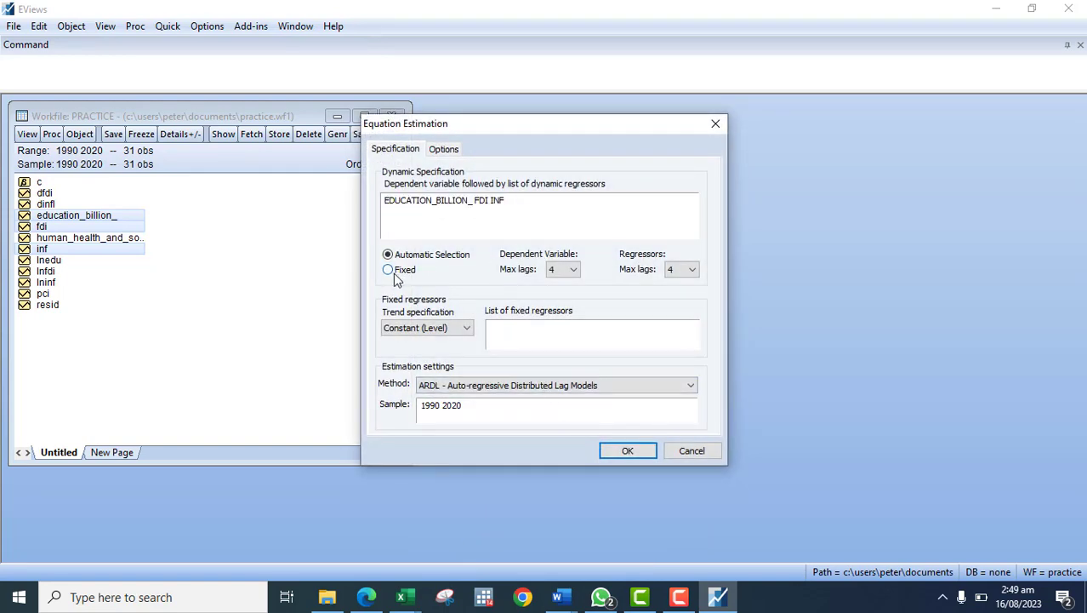
left_click(569, 270)
left_click(566, 285)
left_click(628, 451)
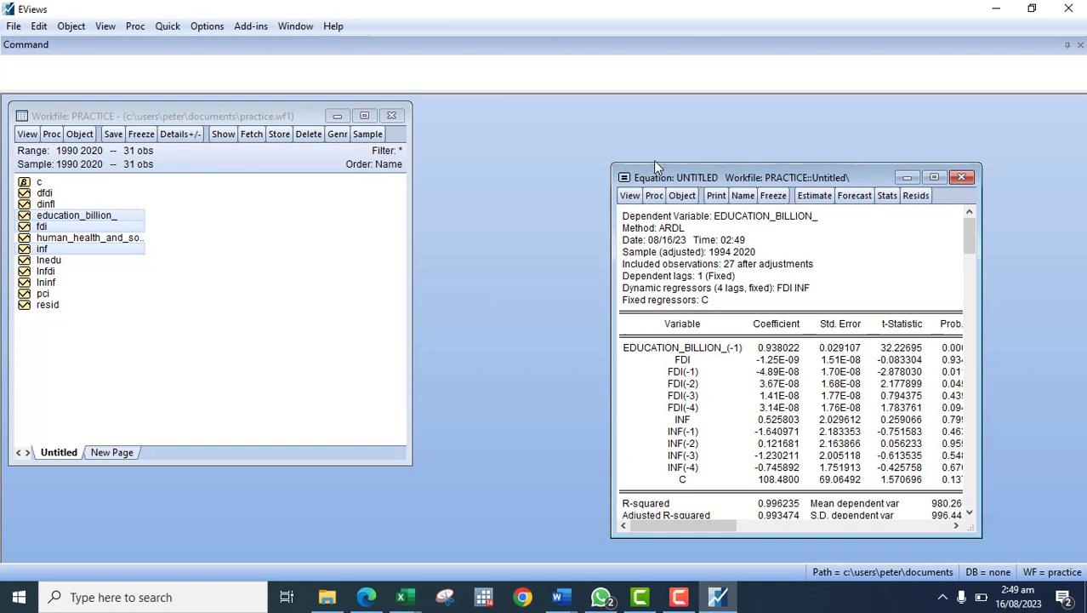
left_click_drag(654, 177, 451, 114)
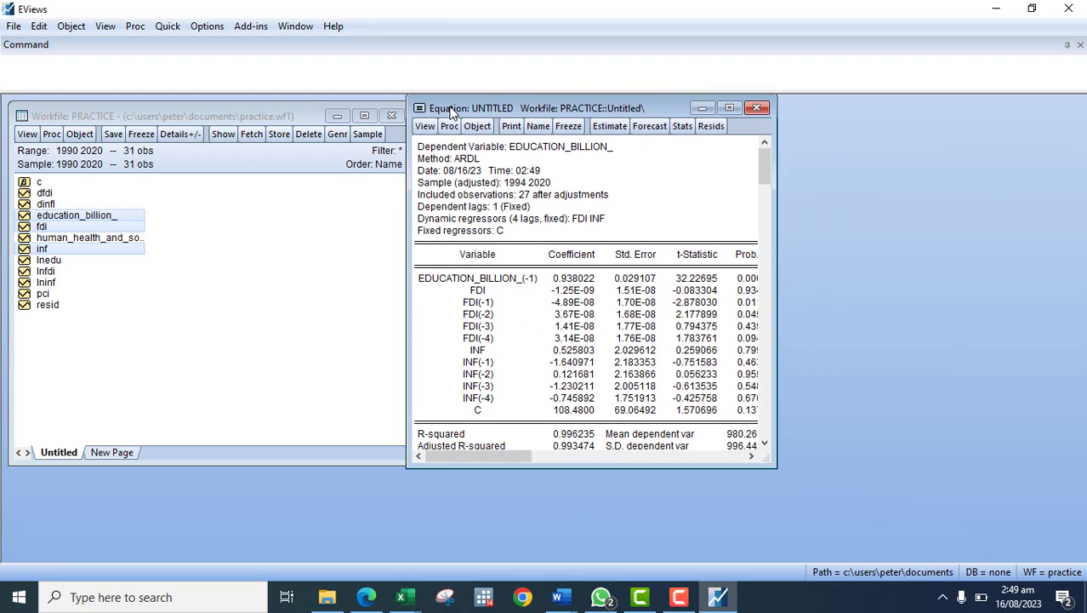
left_click_drag(774, 298, 959, 298)
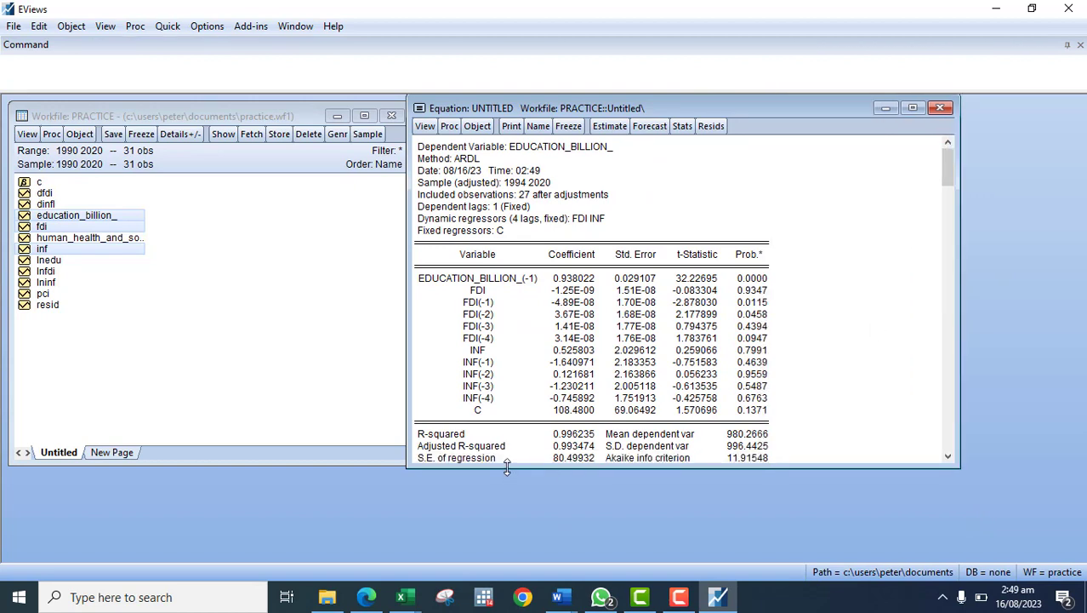
- Enlarge and reposition the equation window to examine the four-lag ARDL output, and close it, deleting the untitled equation
left_click_drag(507, 464, 510, 522)
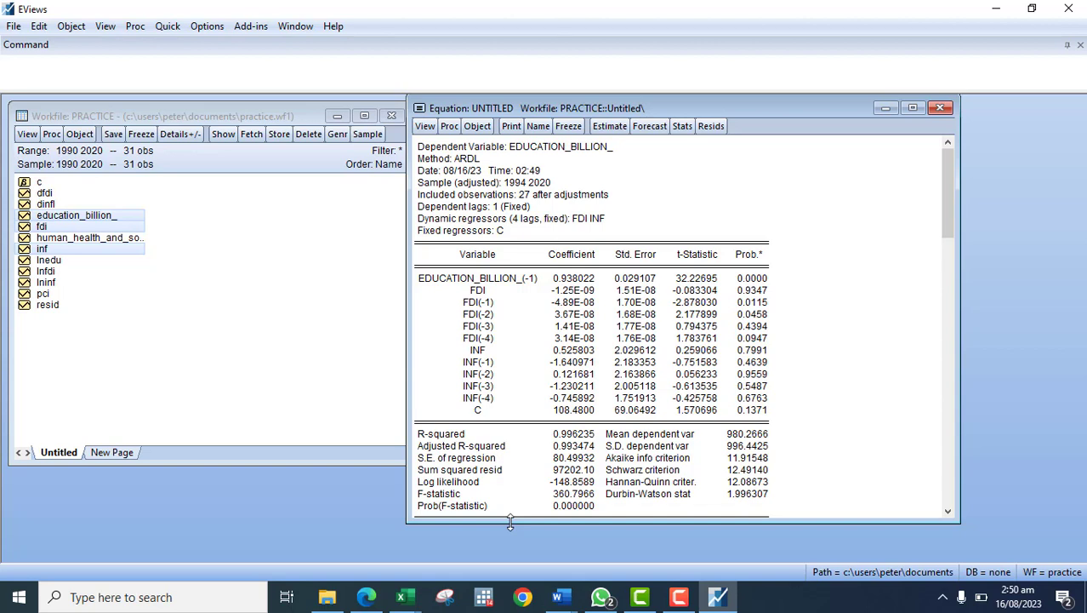
left_click(686, 606)
left_click(686, 607)
left_click_drag(567, 111, 416, 127)
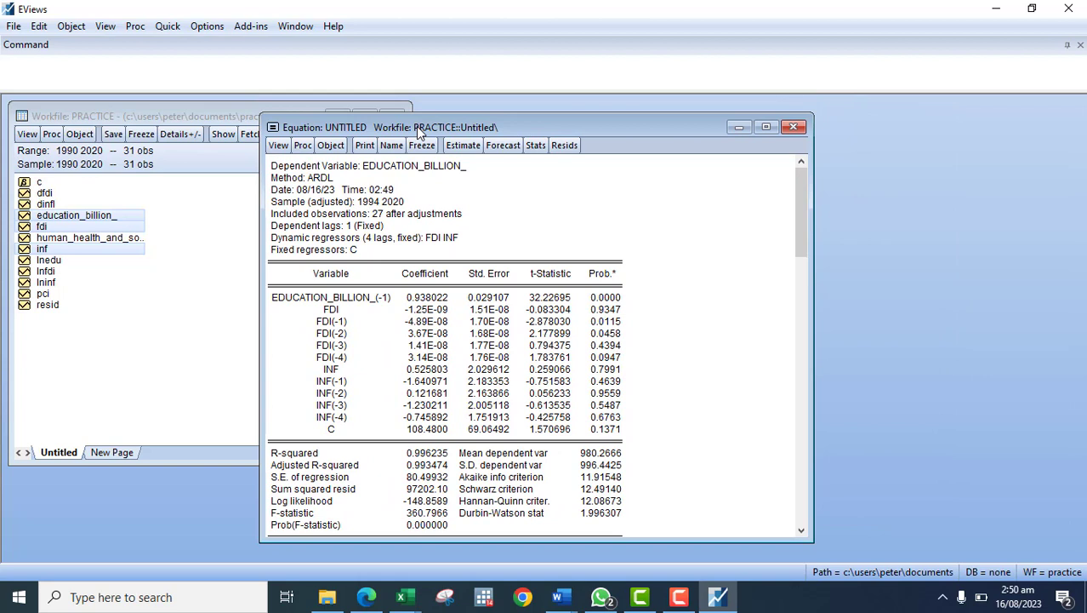
left_click(794, 127)
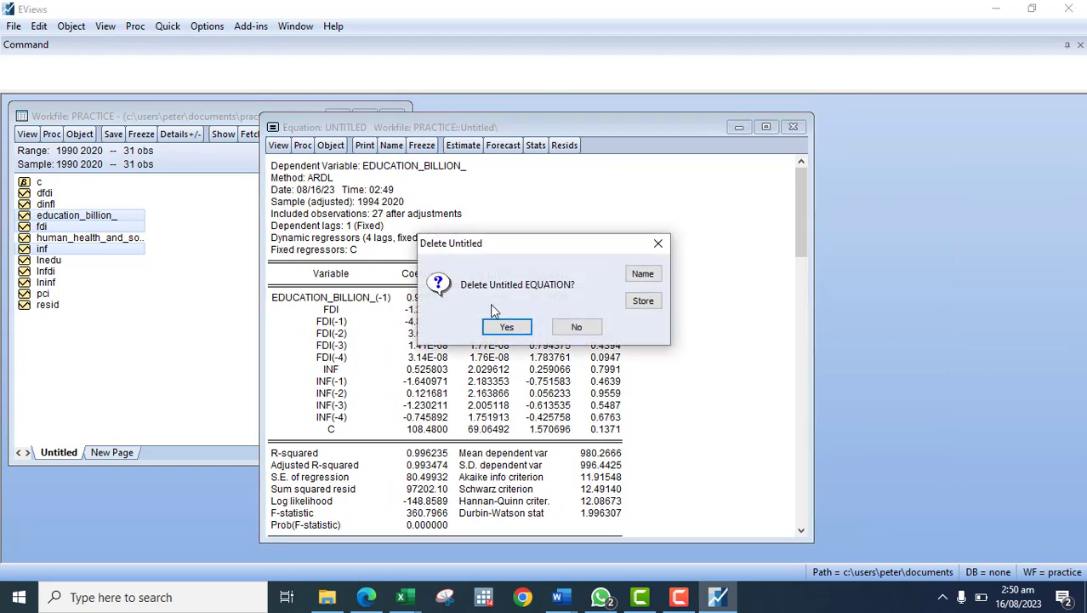
left_click(502, 326)
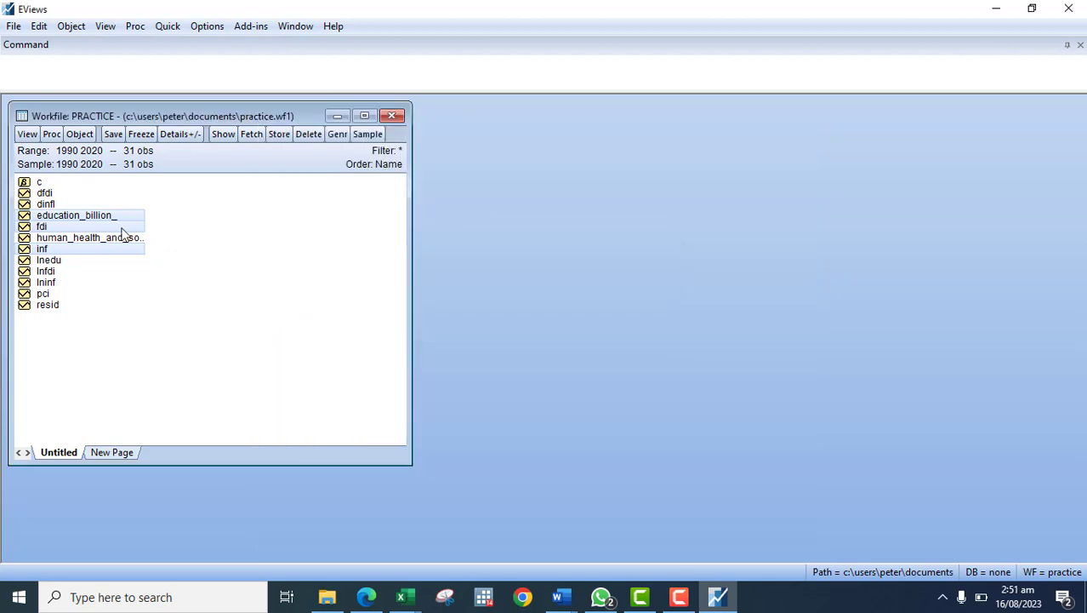
- Open the selected education_billion_, fdi and inf series as an equation and choose the ARDL estimation method
right_click(79, 219)
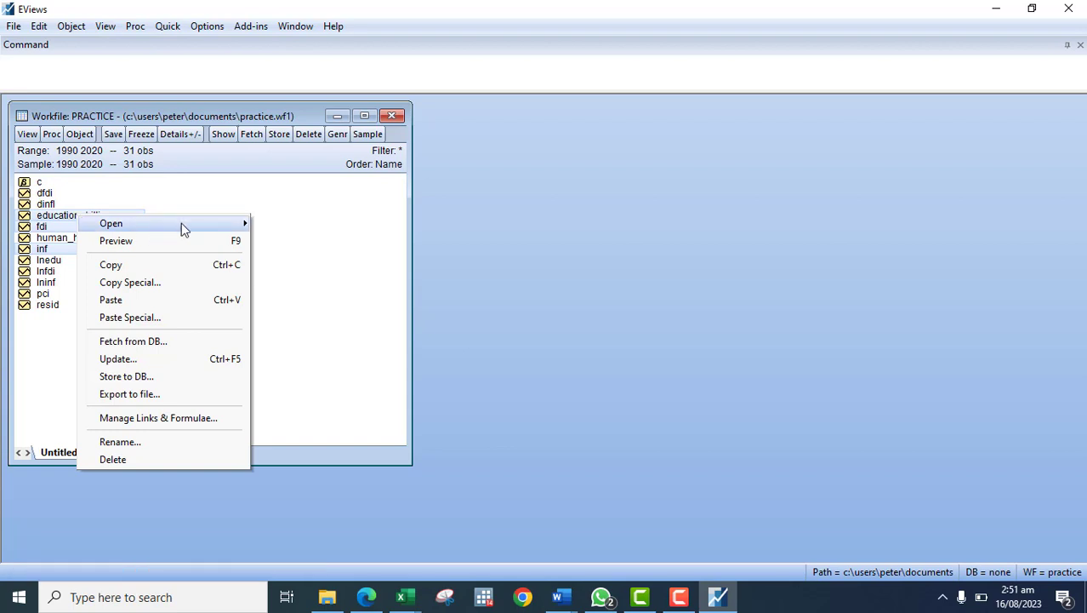
mouse_move(211, 226)
left_click(315, 241)
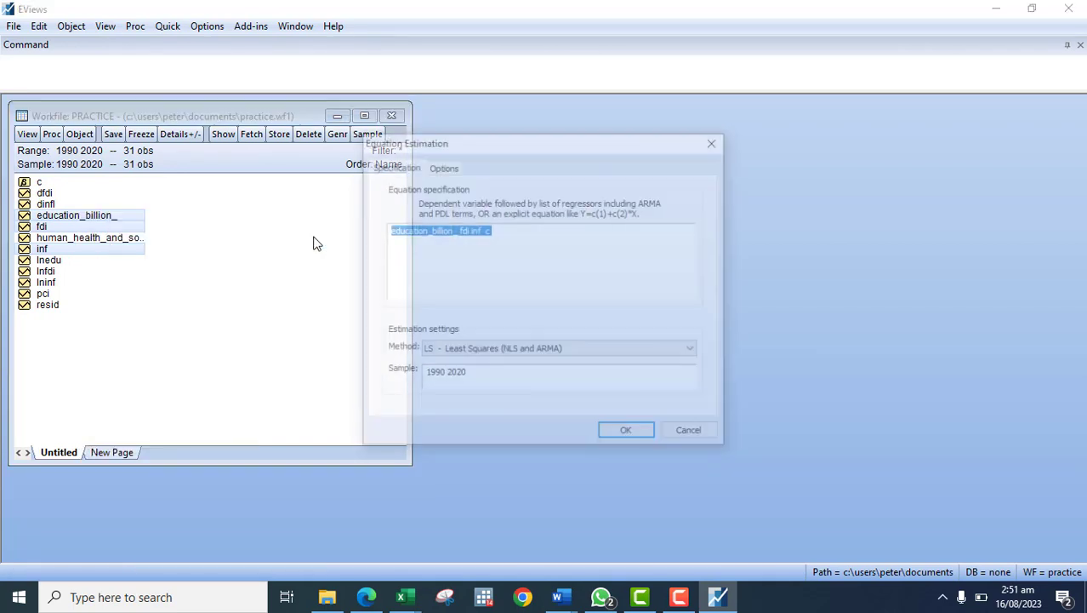
left_click(514, 349)
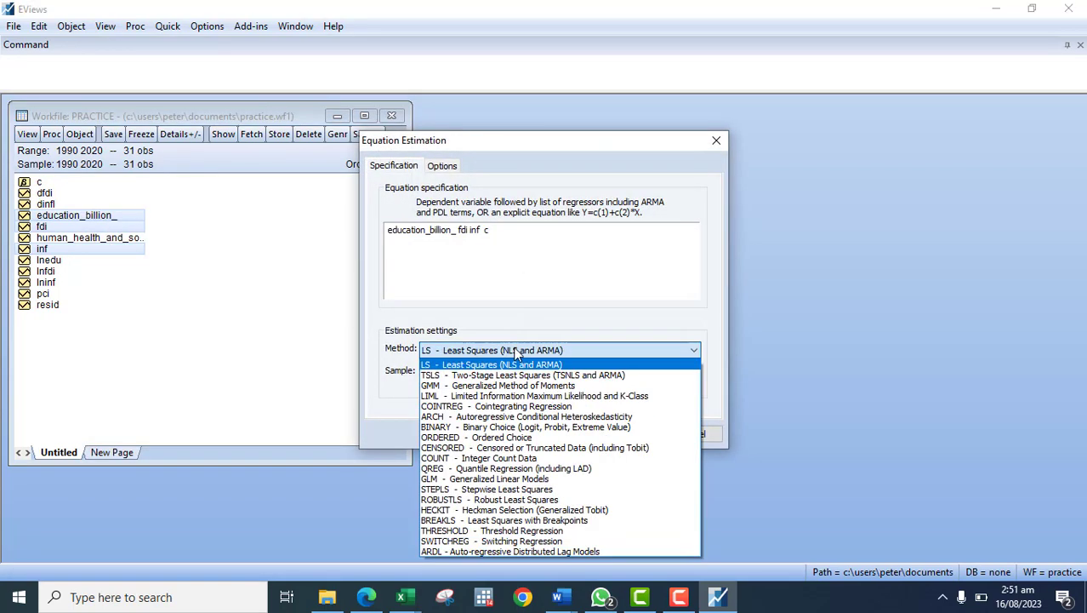
left_click(464, 553)
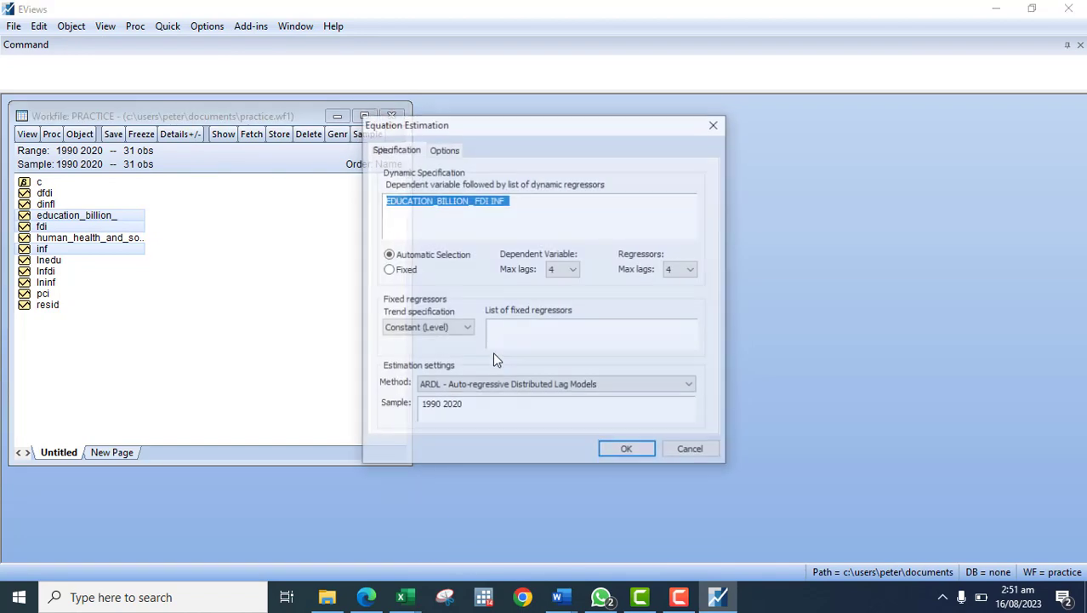
- Estimate the model with fixed lags, 1 for the dependent variable and 2 for the regressors, and reposition and enlarge the results window
left_click(568, 269)
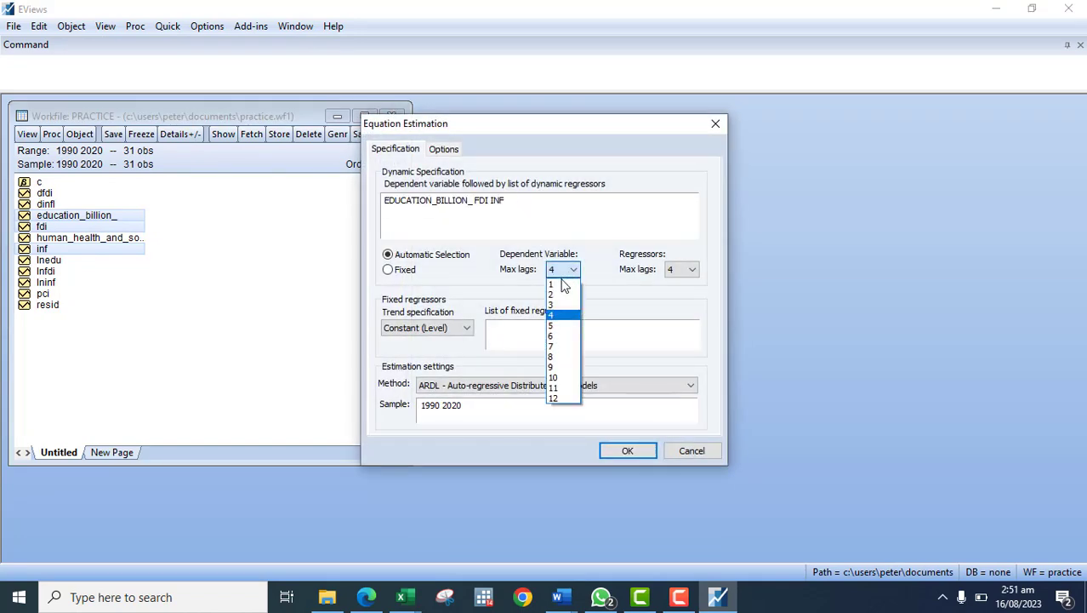
left_click(558, 283)
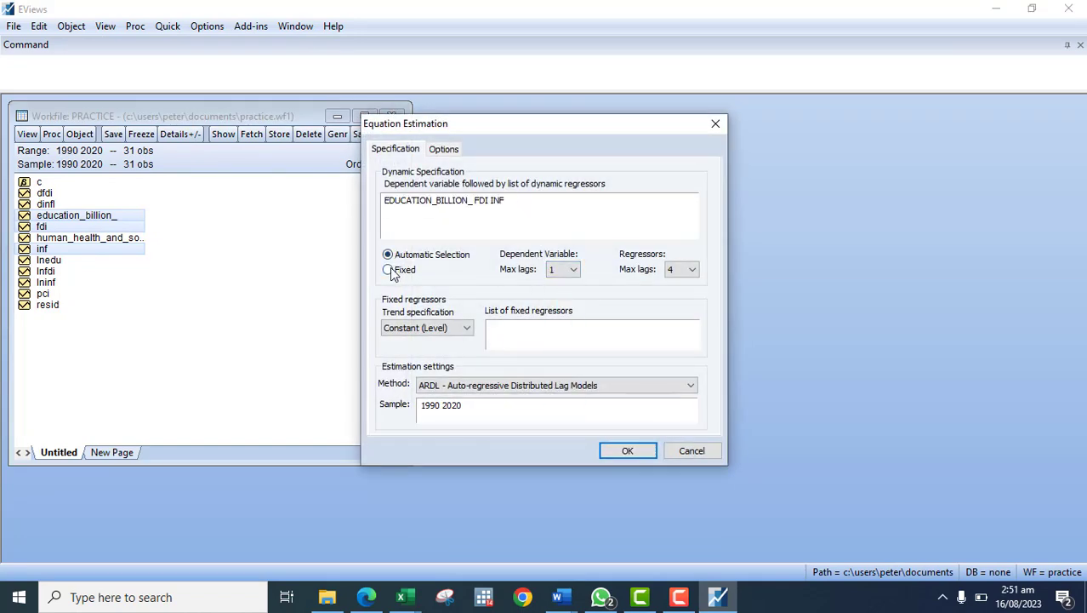
left_click(389, 269)
left_click(691, 271)
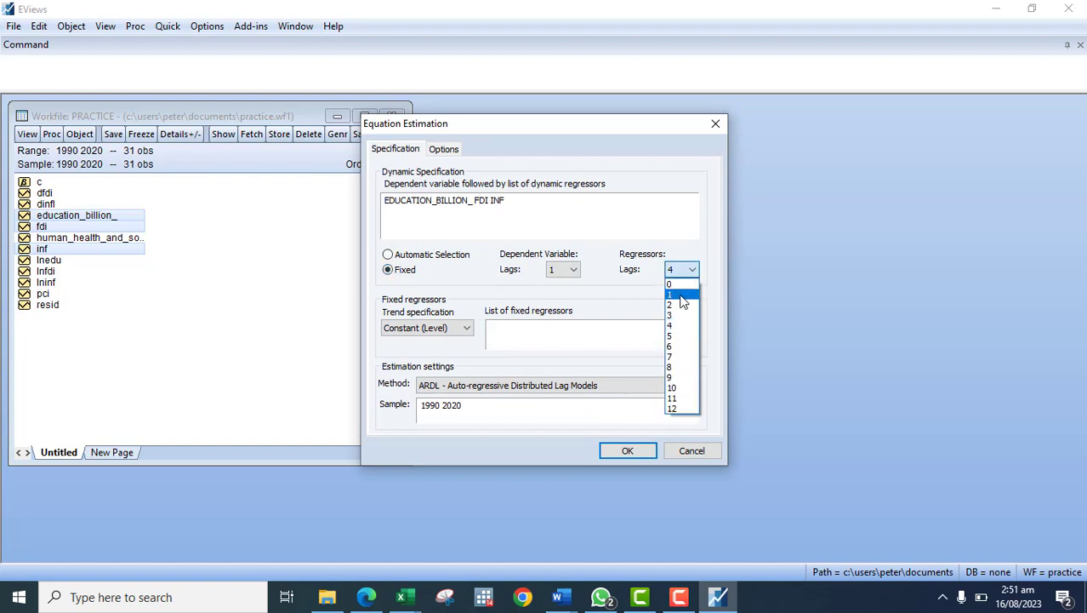
left_click(681, 306)
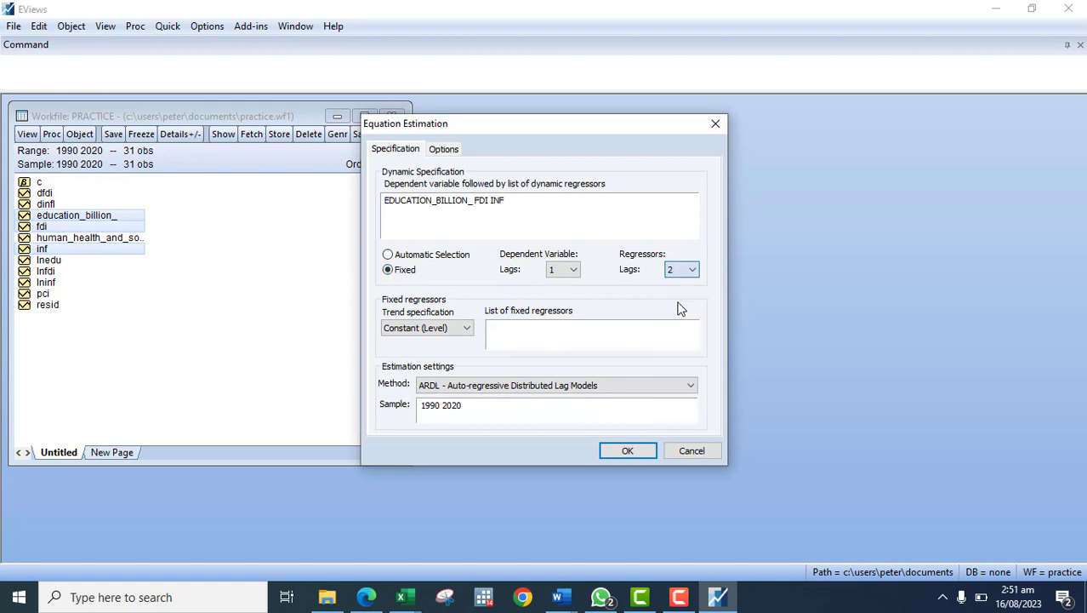
left_click(618, 447)
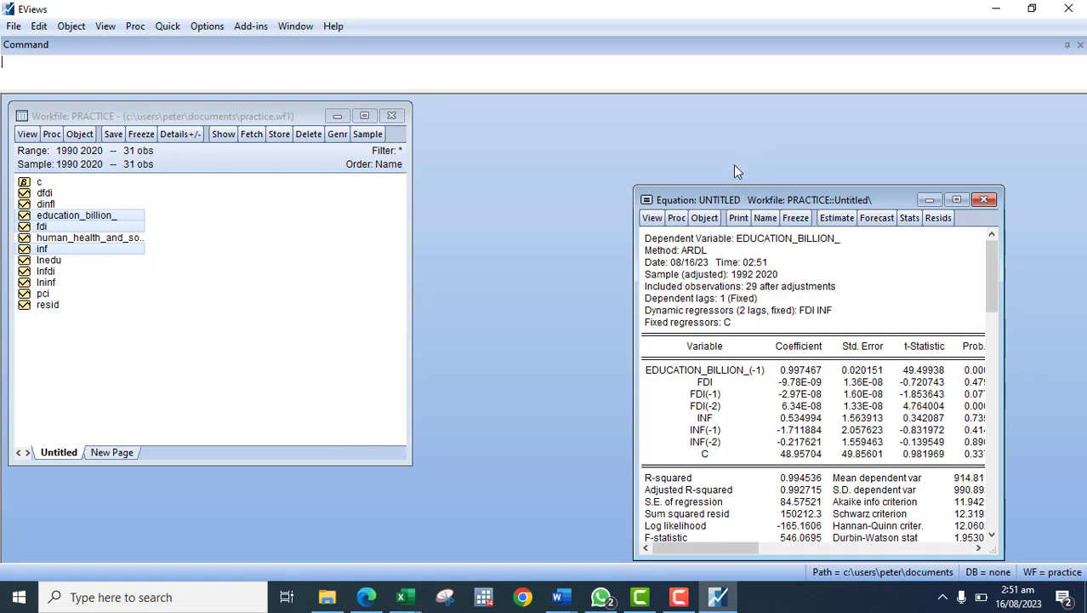
left_click_drag(722, 194, 390, 147)
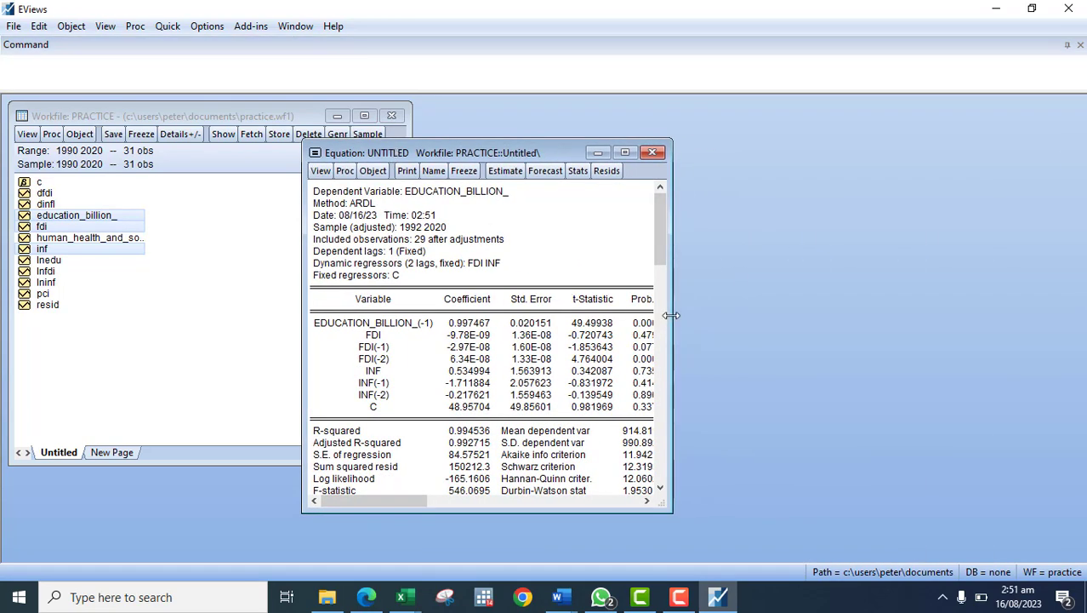
left_click_drag(672, 314, 823, 325)
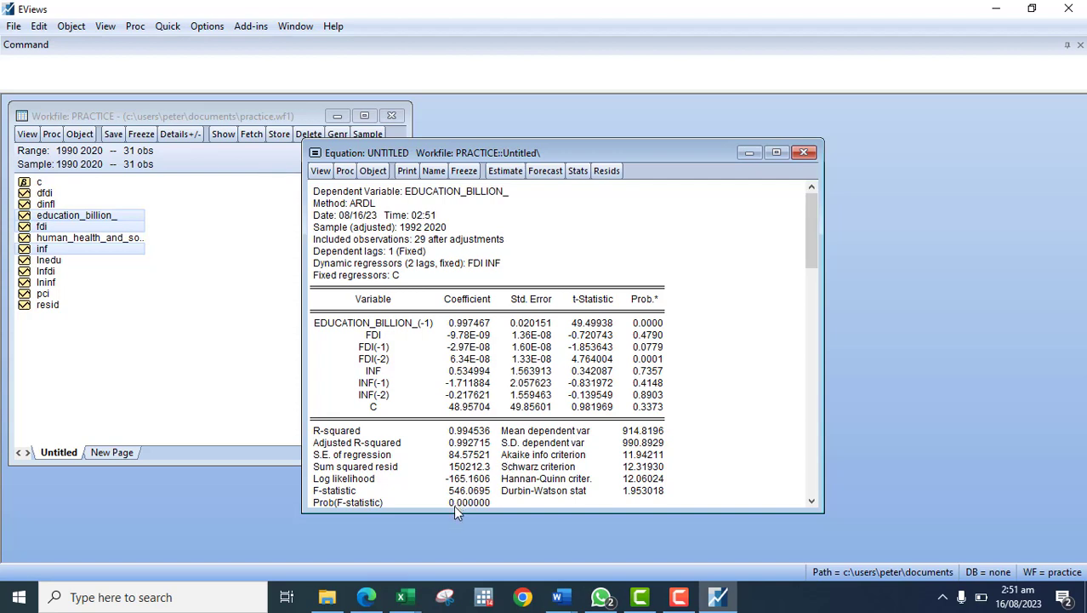
left_click_drag(434, 511, 434, 537)
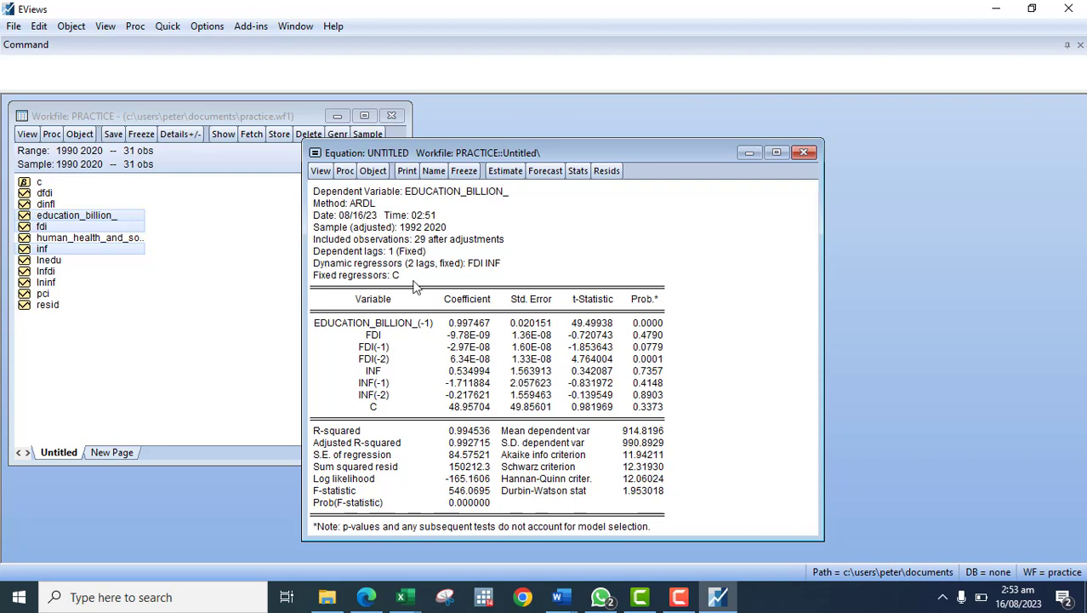
- Run the ARDL Bounds Test on the estimated equation and maximize the equation window
left_click(319, 171)
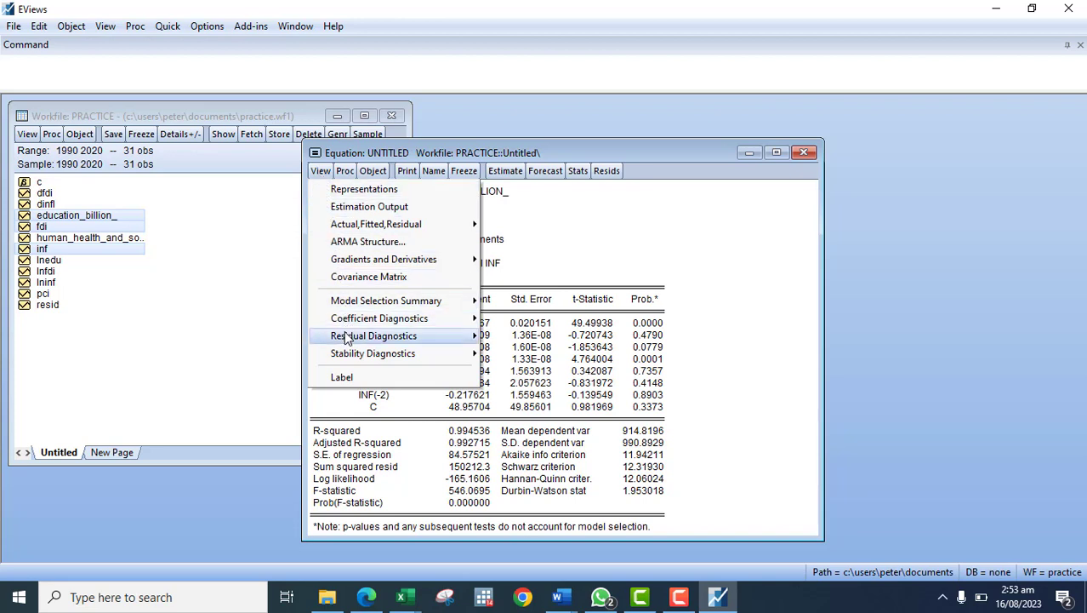
mouse_move(379, 327)
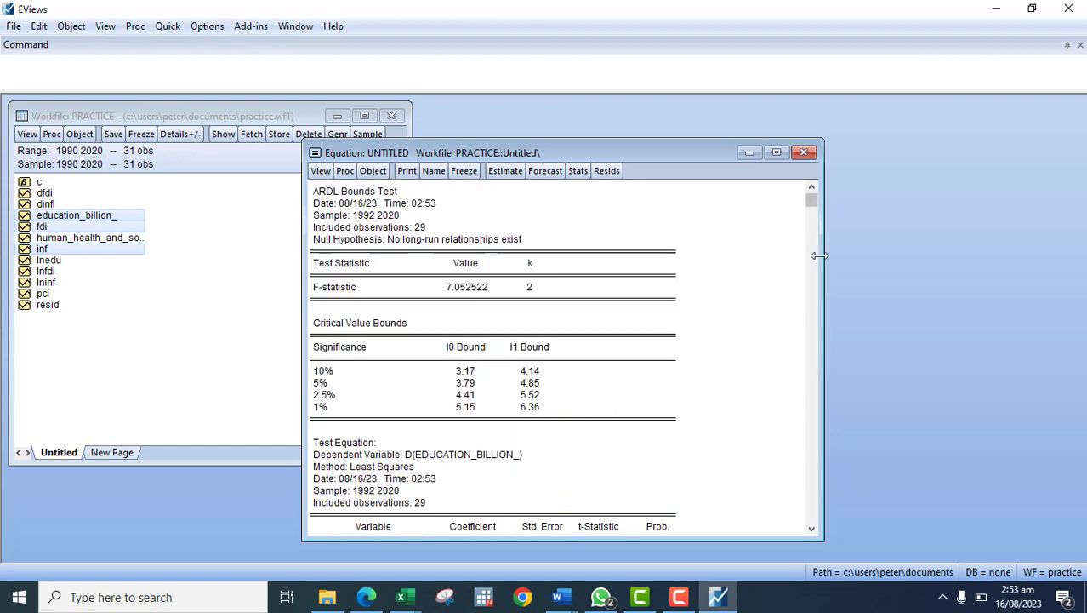
right_click(897, 298)
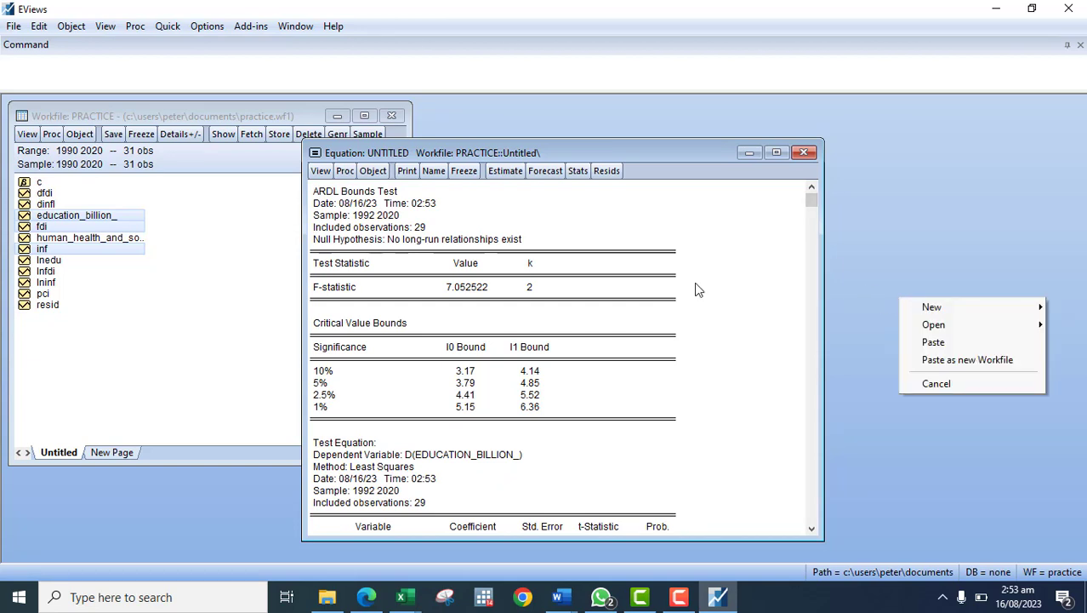
left_click(566, 153)
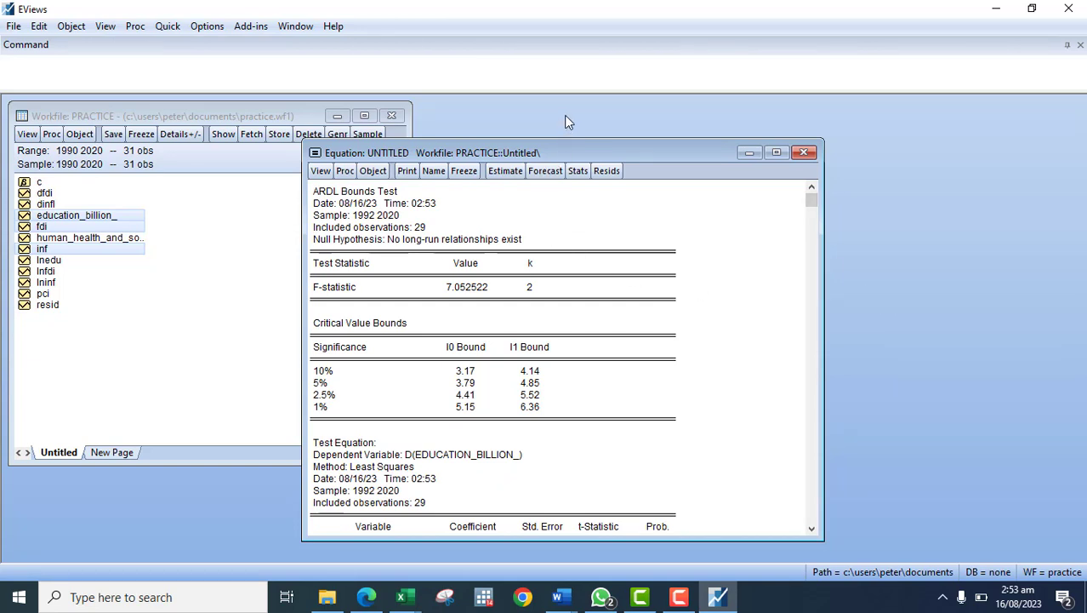
right_click(566, 116)
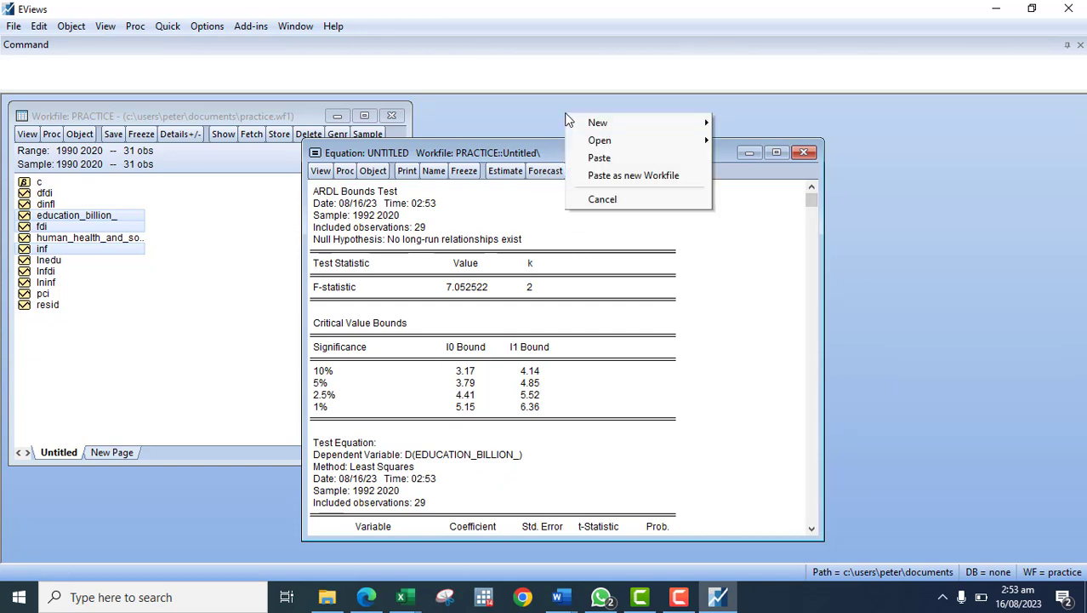
left_click(463, 153)
double_click(463, 153)
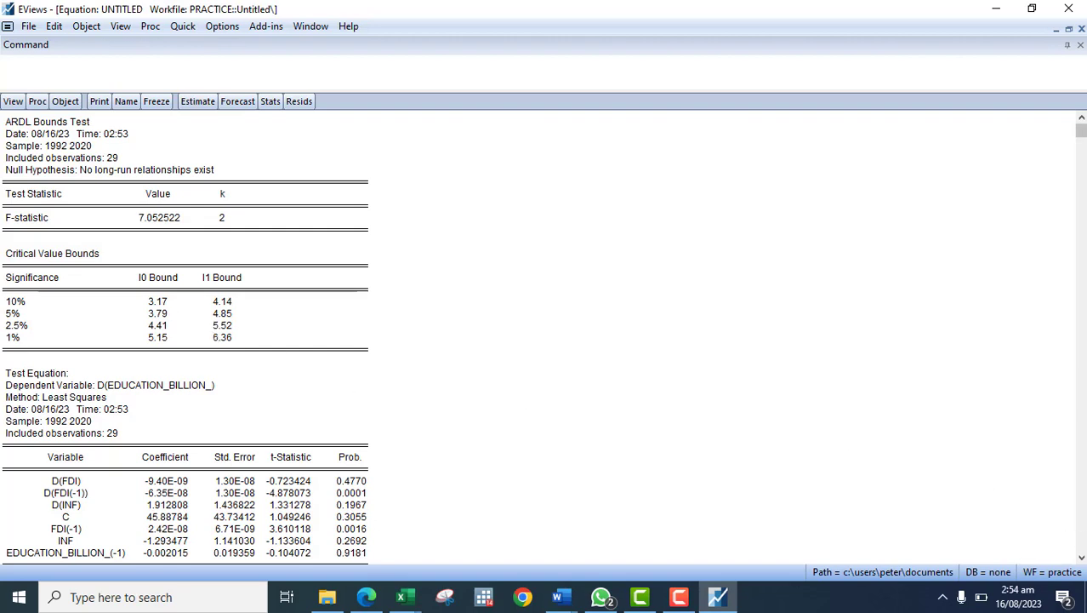
- Examine the bounds test's F-statistic, critical value bounds and the full test equation output
left_click(1081, 557)
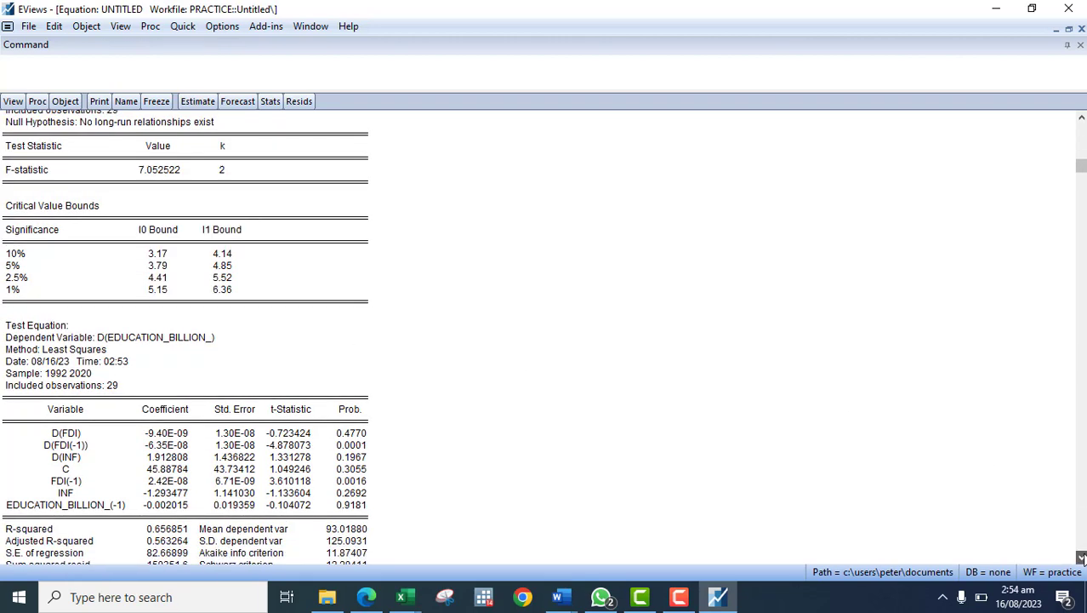
left_click(1081, 557)
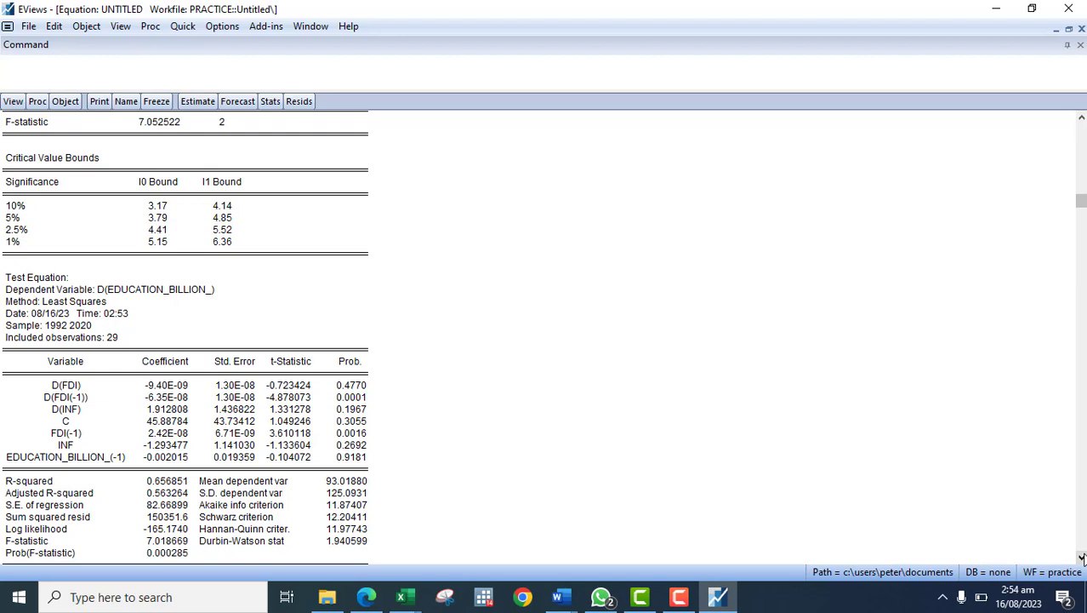
left_click(1081, 557)
left_click(1081, 557)
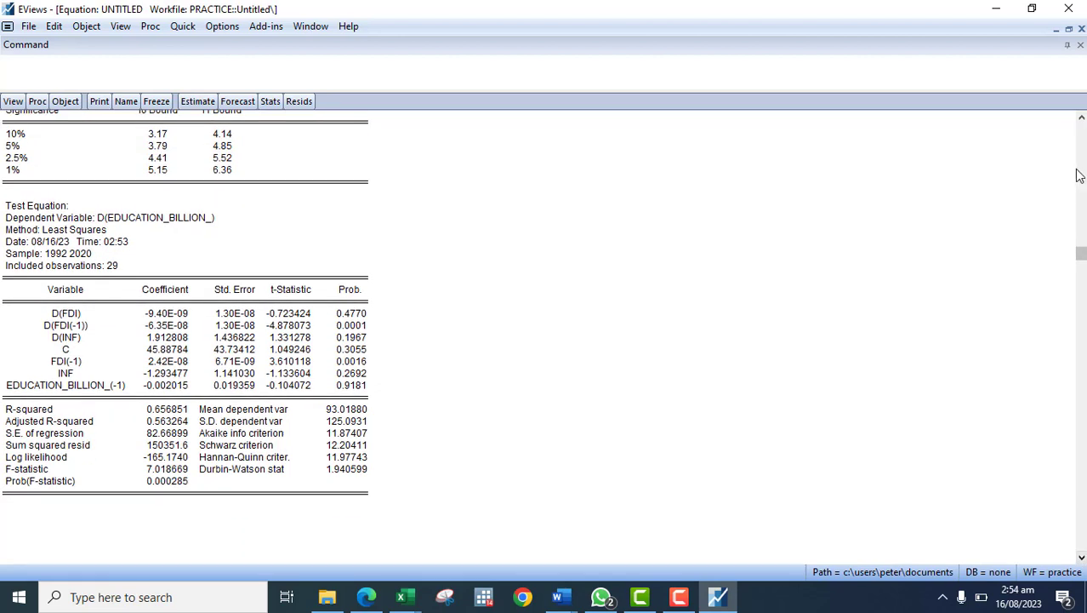
left_click(1081, 118)
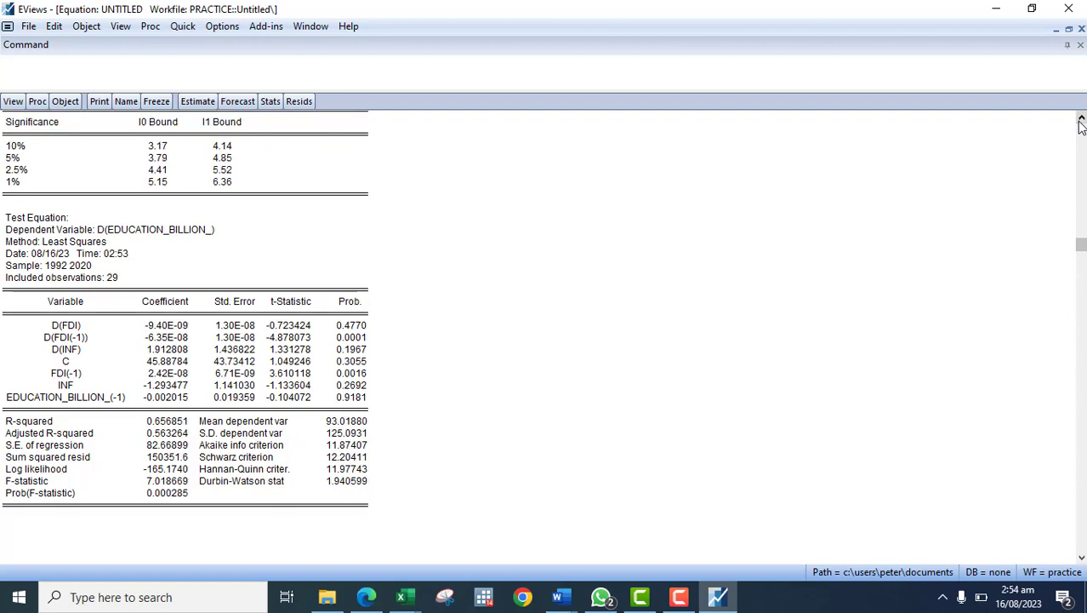
left_click(1082, 118)
left_click(1081, 118)
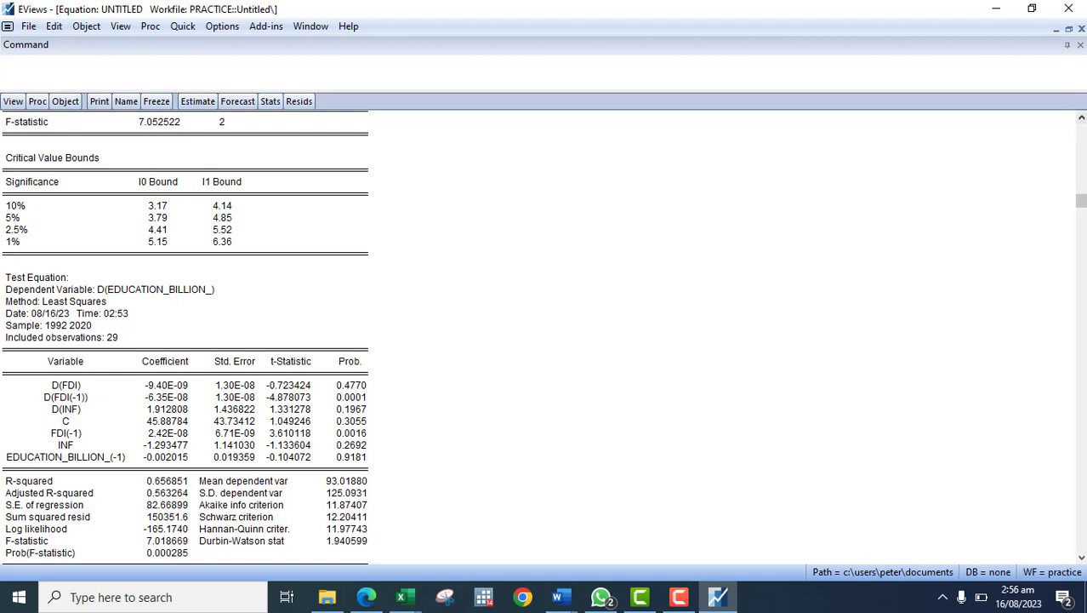
left_click(1081, 118)
left_click(1081, 118)
left_click(1081, 117)
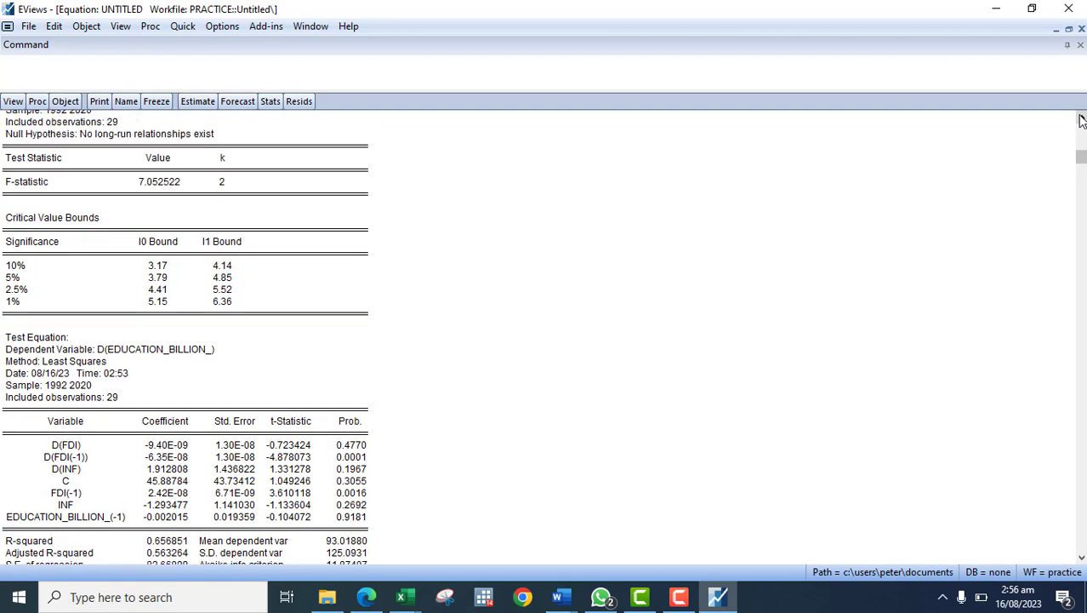
left_click(1082, 117)
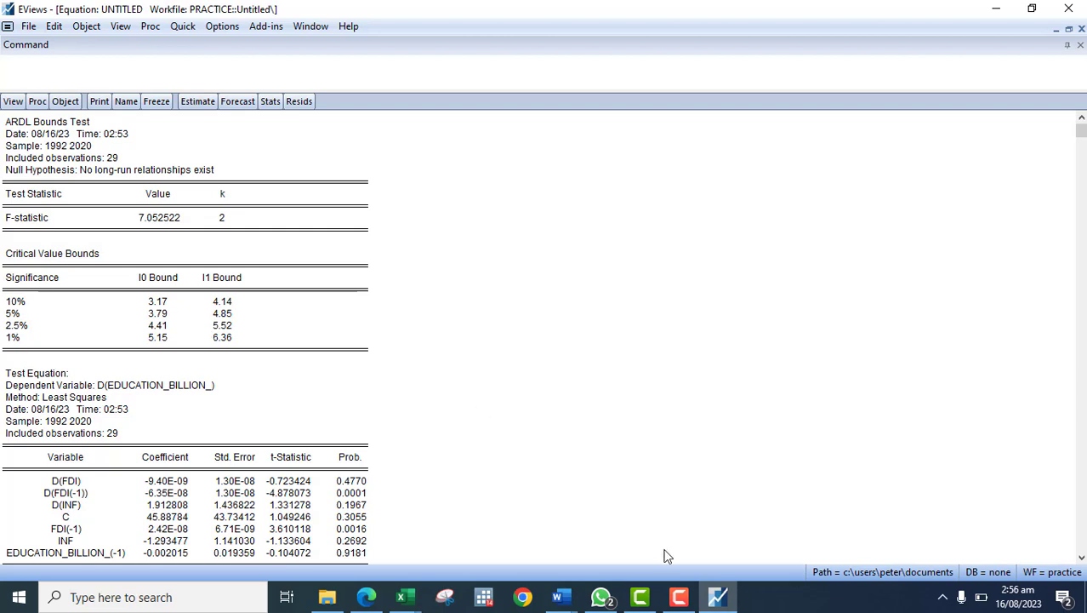
left_click(676, 596)
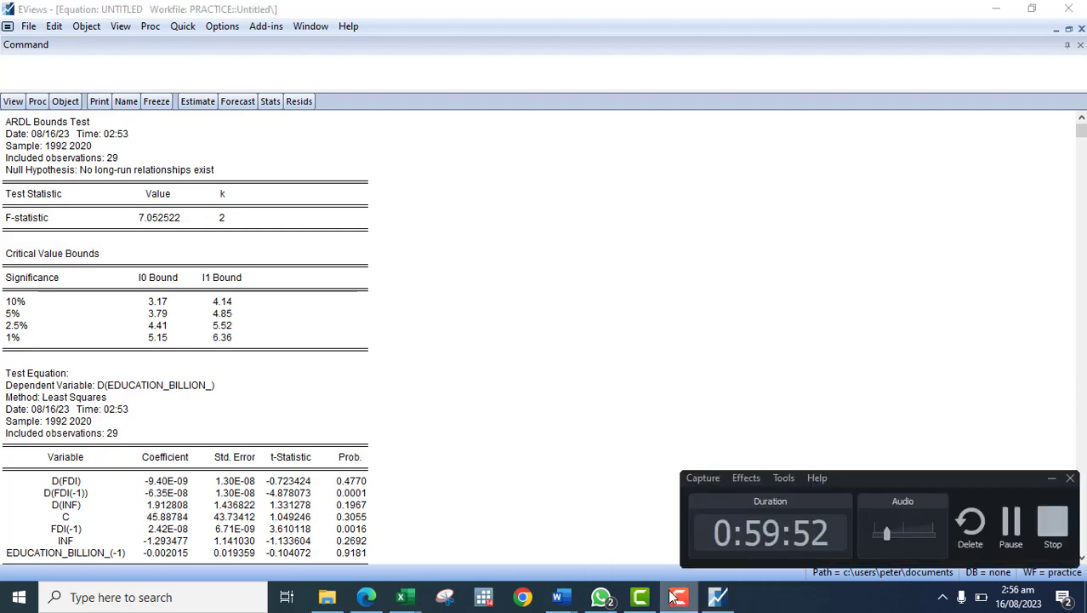
left_click(675, 596)
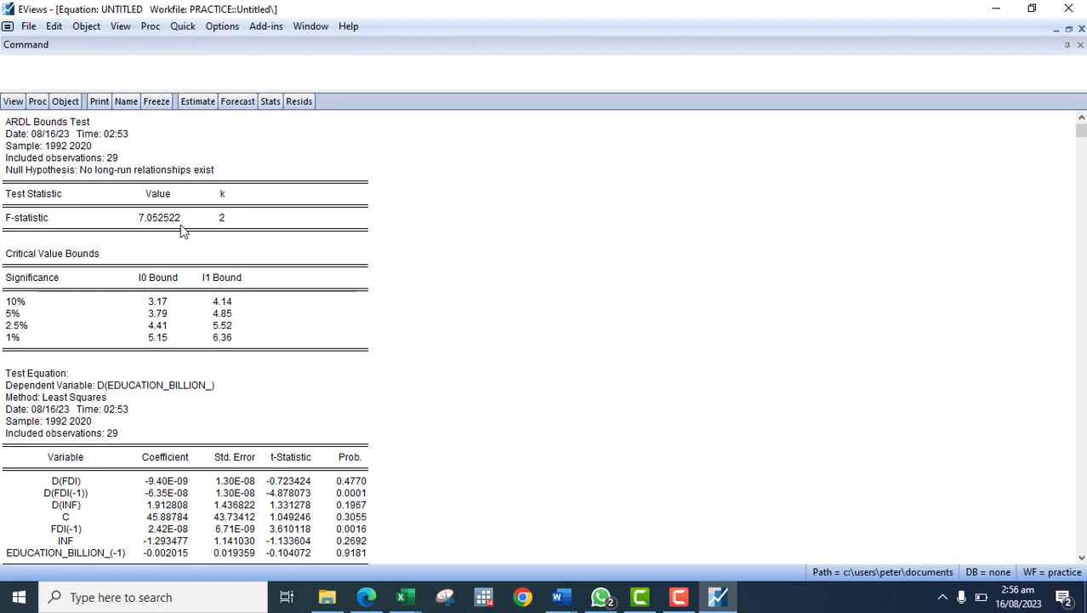
- Run a Breusch-Pagan-Godfrey heteroskedasticity test on the equation's residuals with the default regressors
left_click(11, 103)
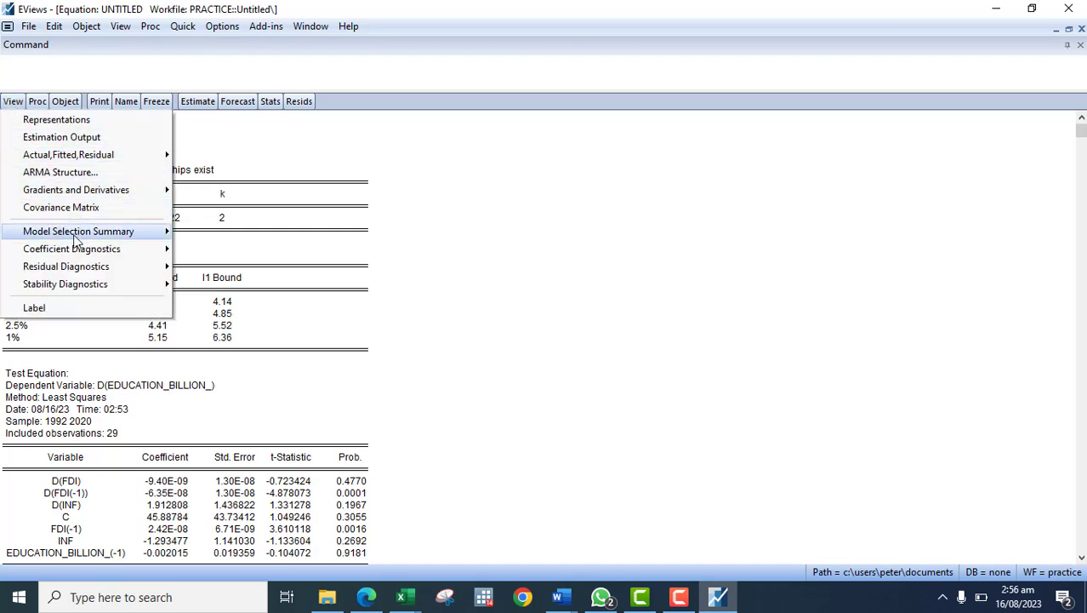
mouse_move(119, 270)
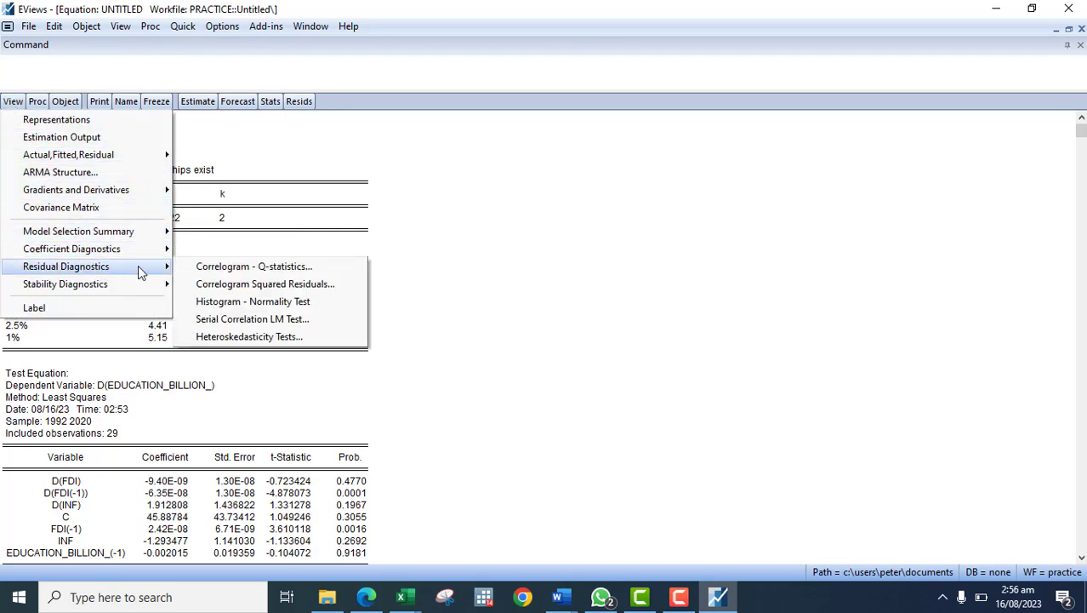
left_click(228, 337)
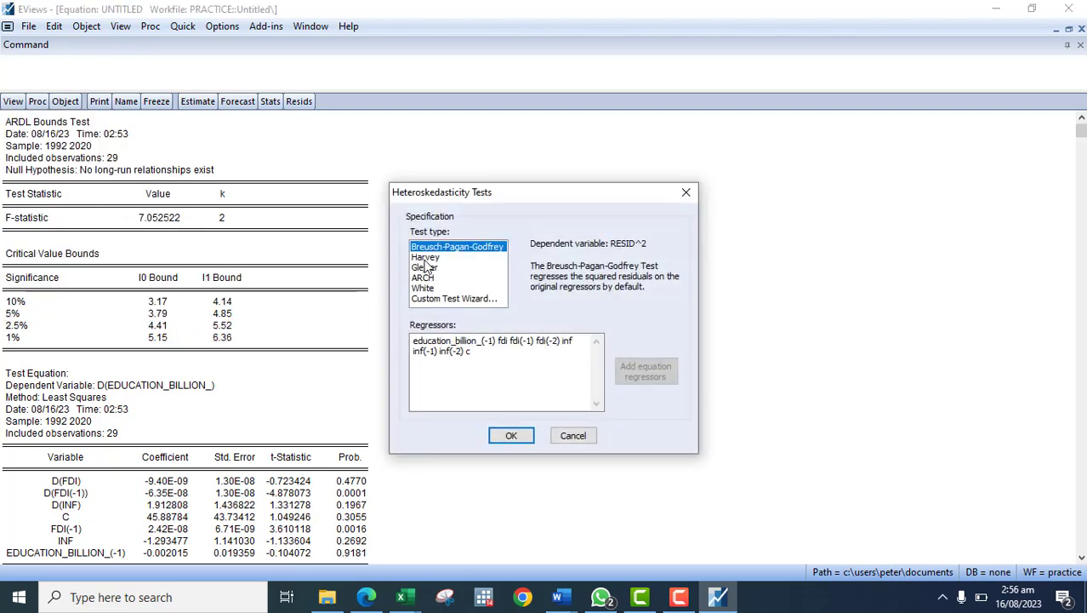
left_click(503, 437)
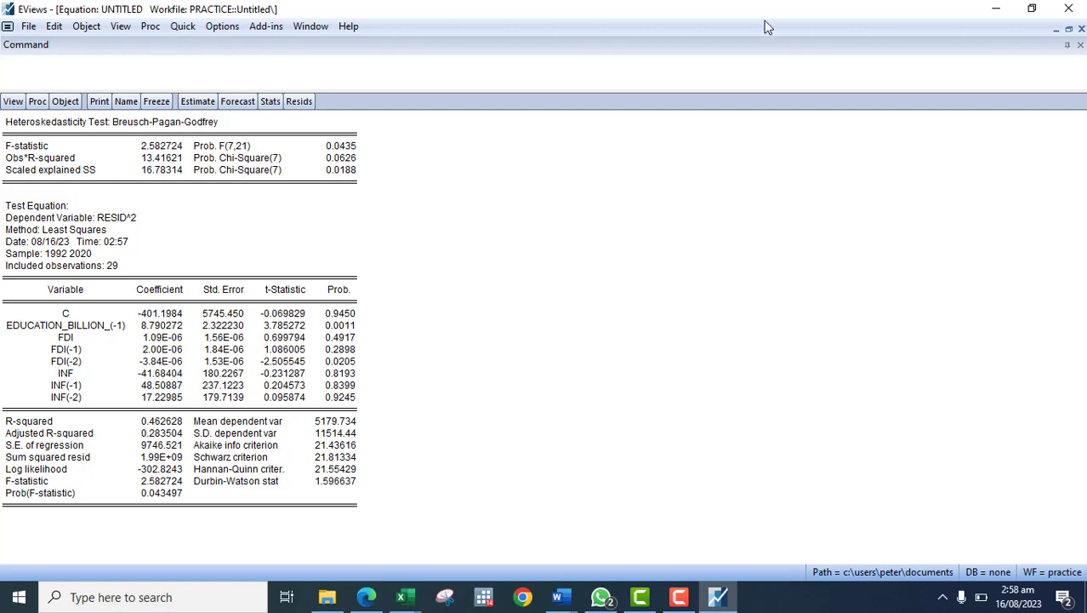
- Close the command pane, close and delete the untitled equation, and clear the series selection in the workfile
left_click(1079, 46)
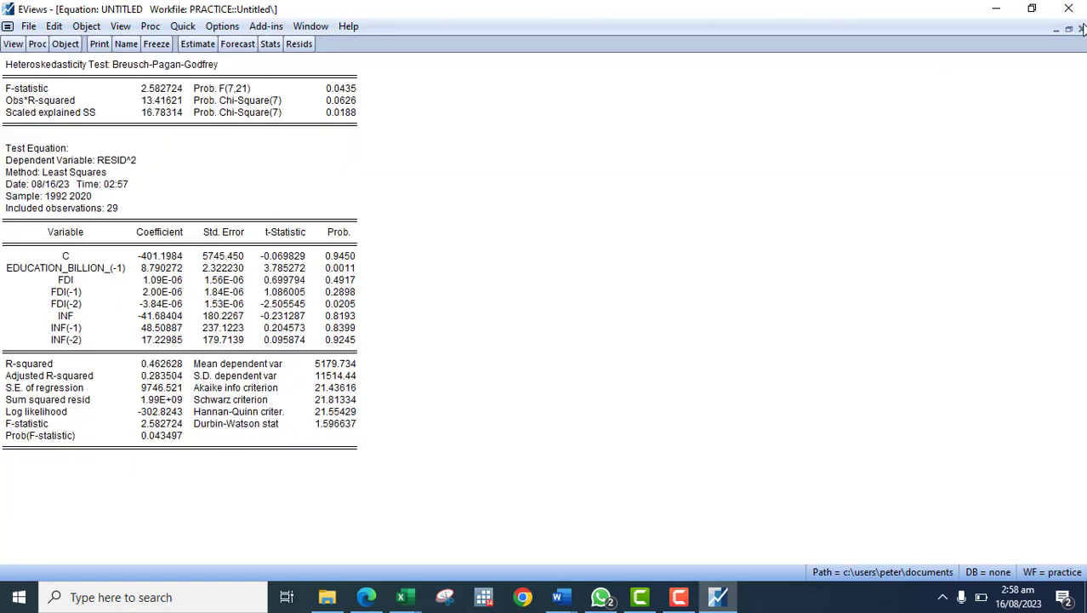
left_click(1081, 28)
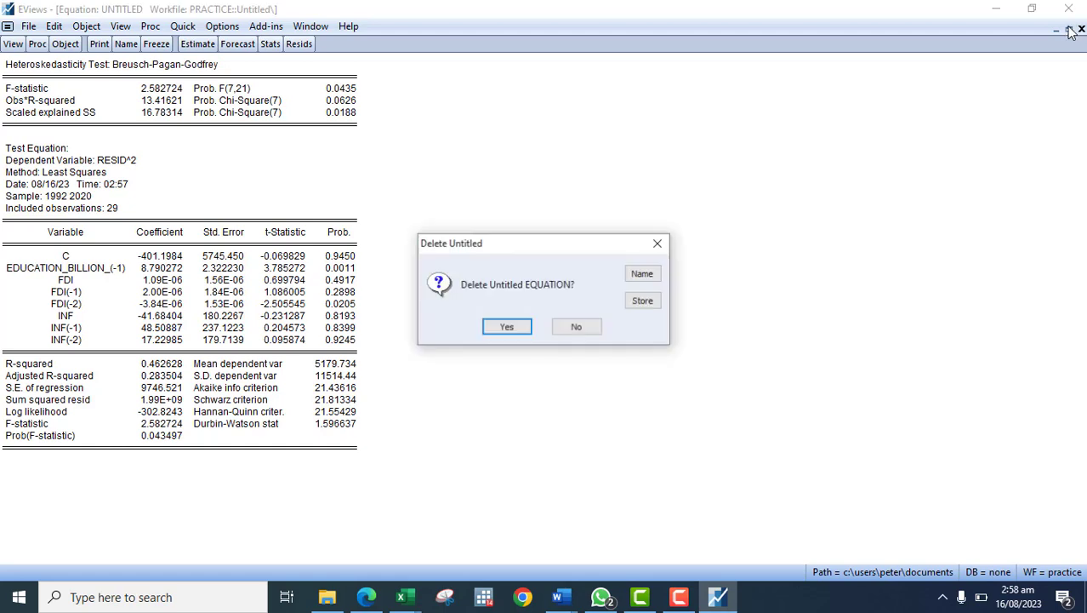
left_click(507, 327)
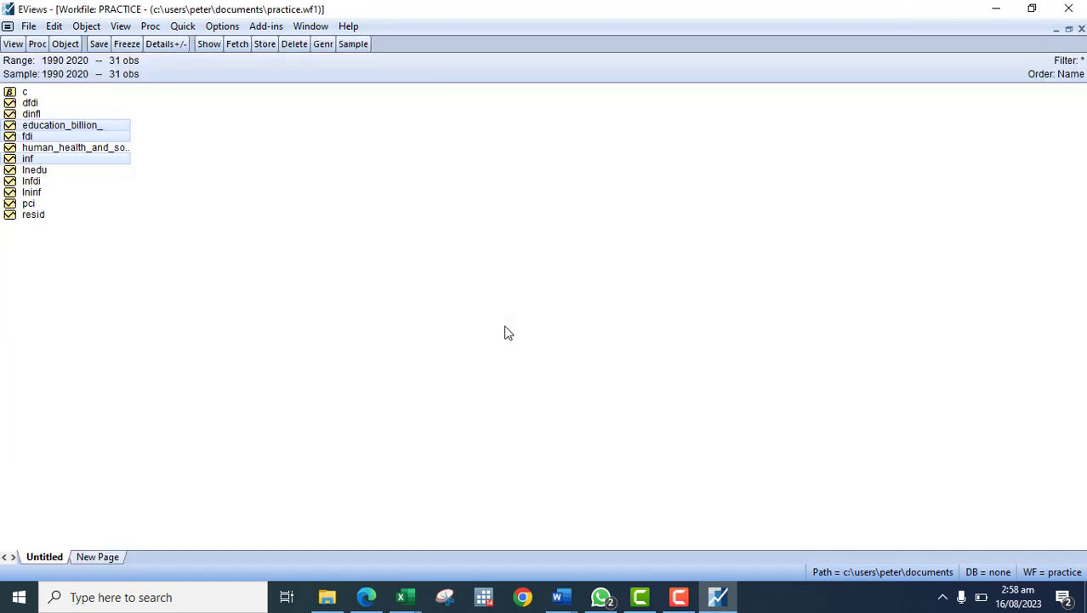
left_click(313, 295)
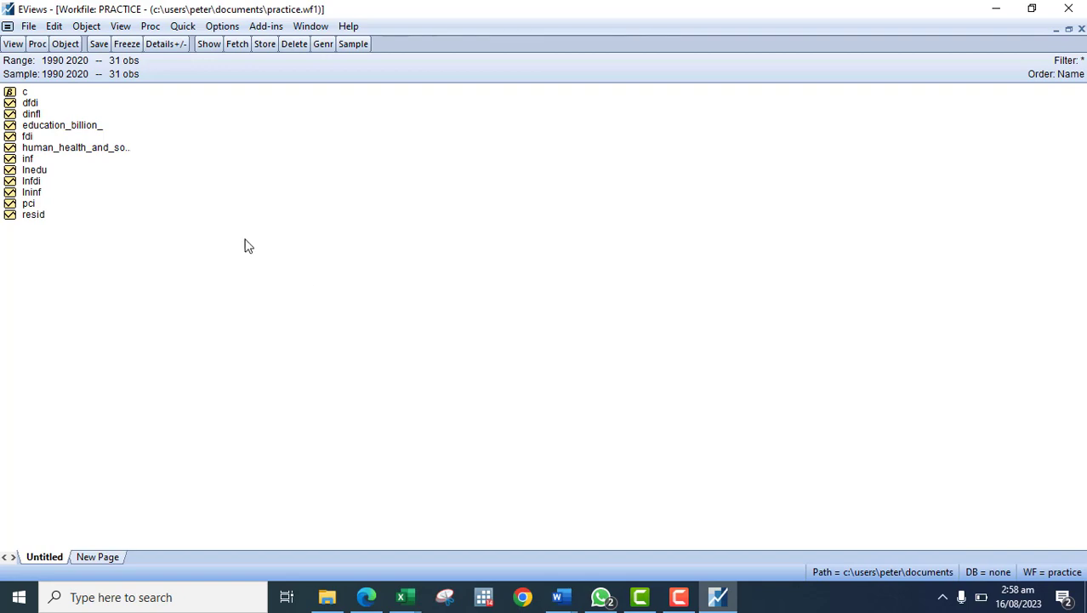
- Open the education_billion_ and fdi series together as a group
left_click(74, 128)
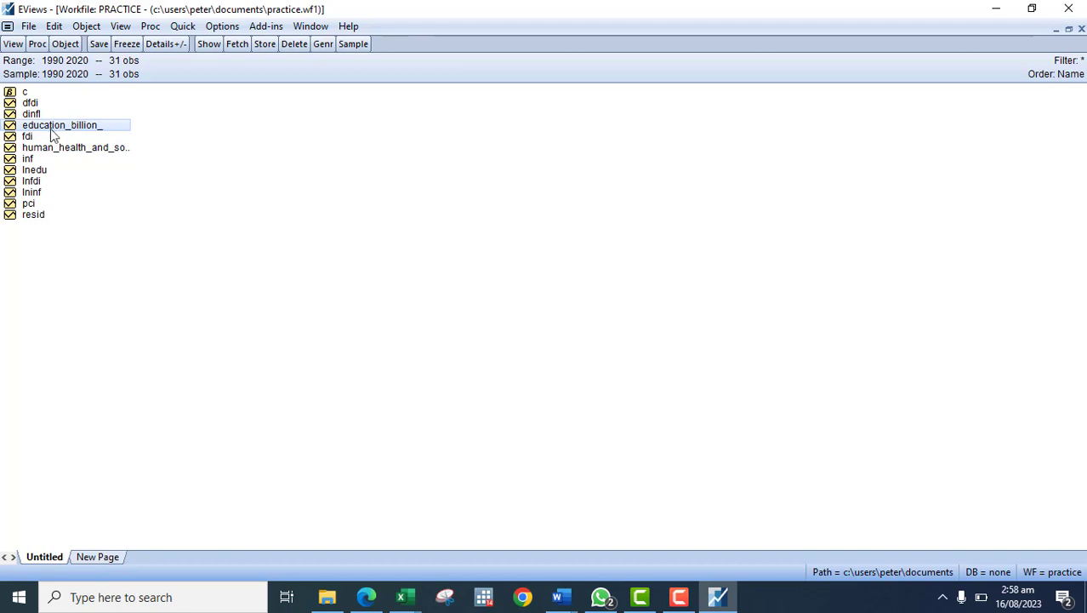
left_click(44, 139, "ctrl")
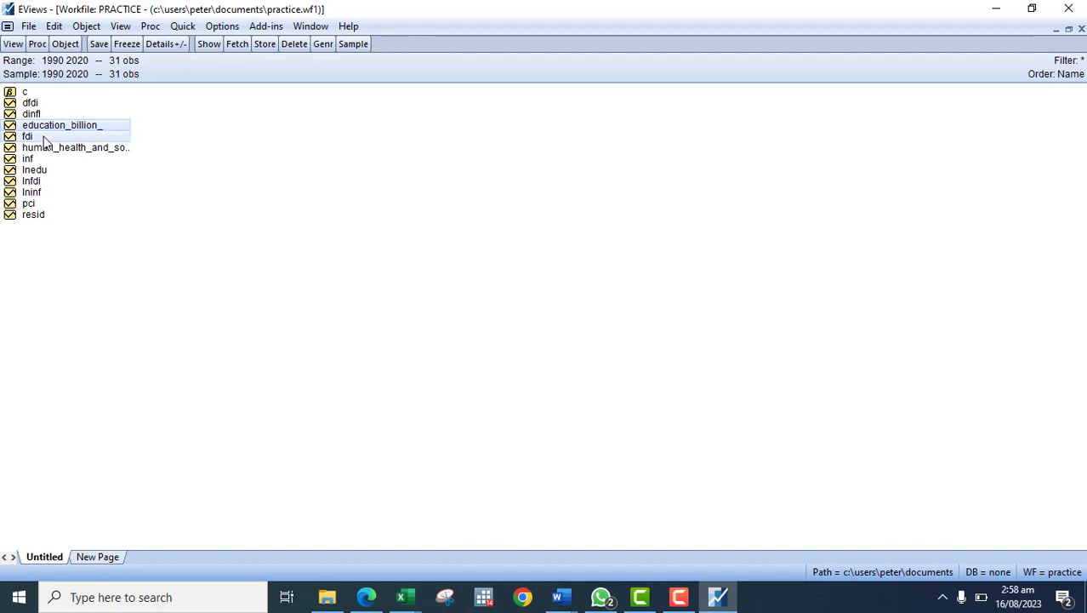
right_click(43, 139)
mouse_move(161, 147)
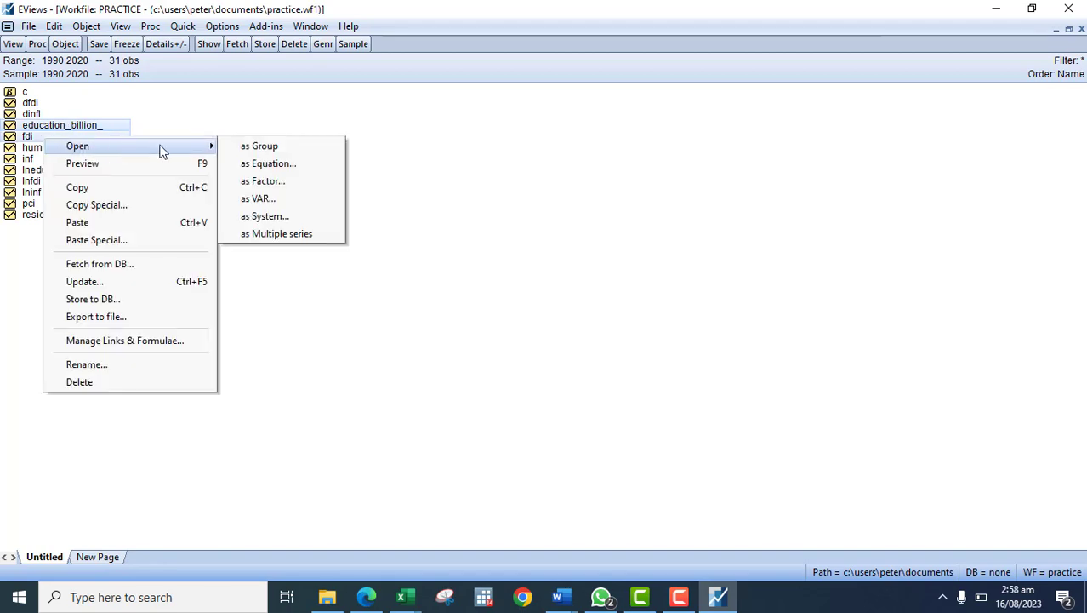
left_click(274, 154)
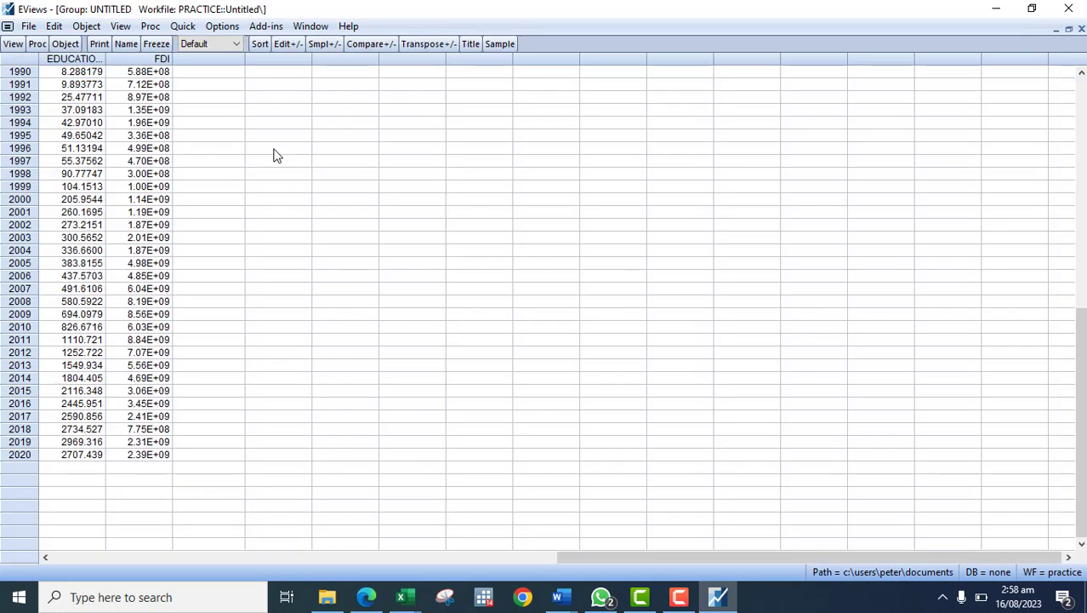
- Run a pairwise Granger causality test on the group with 2 lags, and close and delete the untitled group
left_click(15, 45)
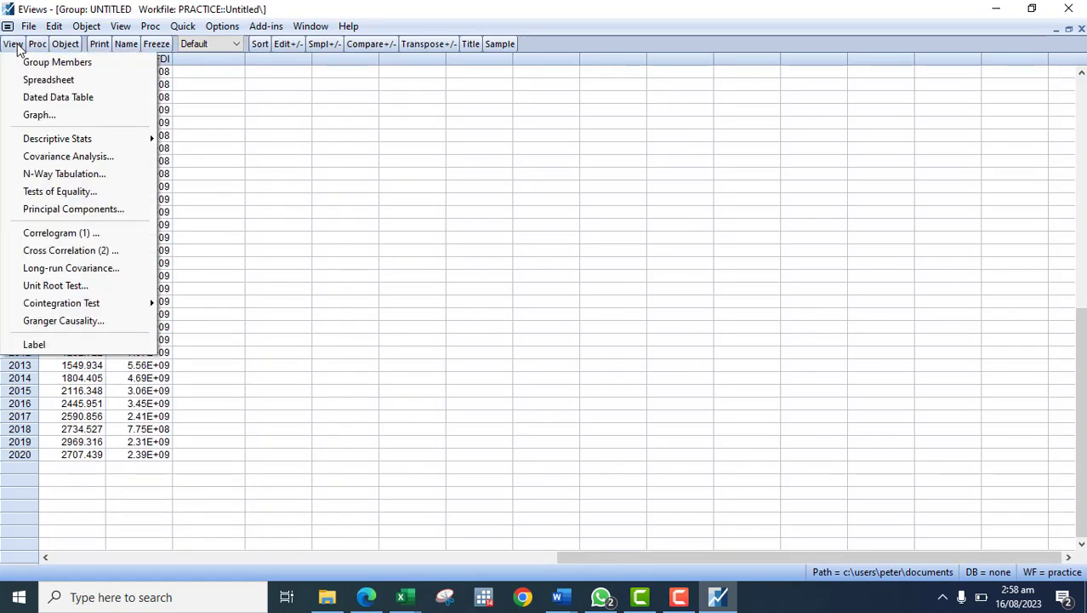
left_click(59, 321)
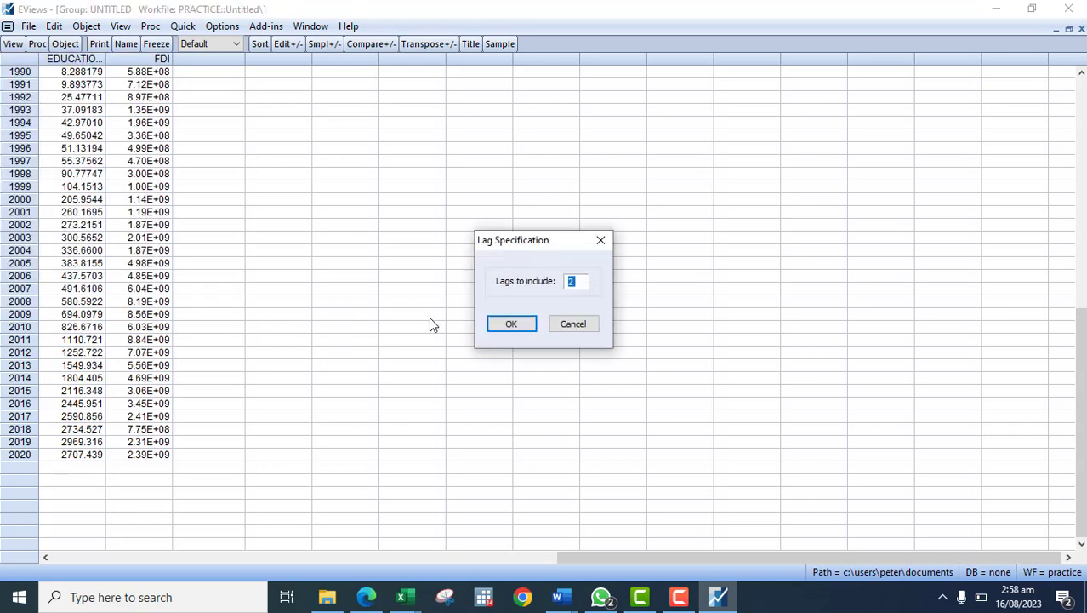
left_click(510, 327)
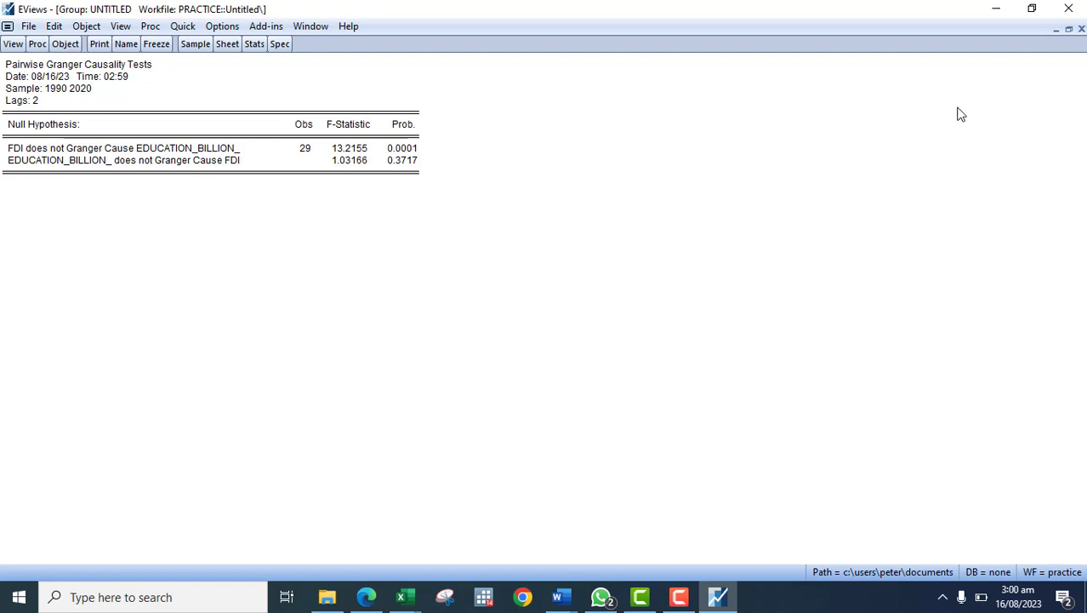
left_click(1081, 31)
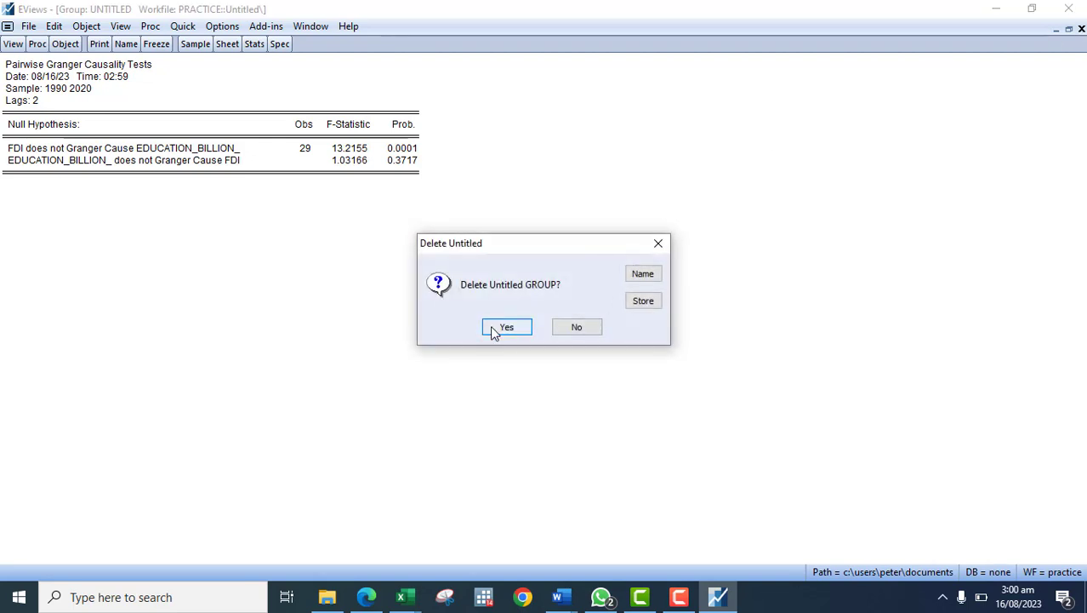
left_click(495, 330)
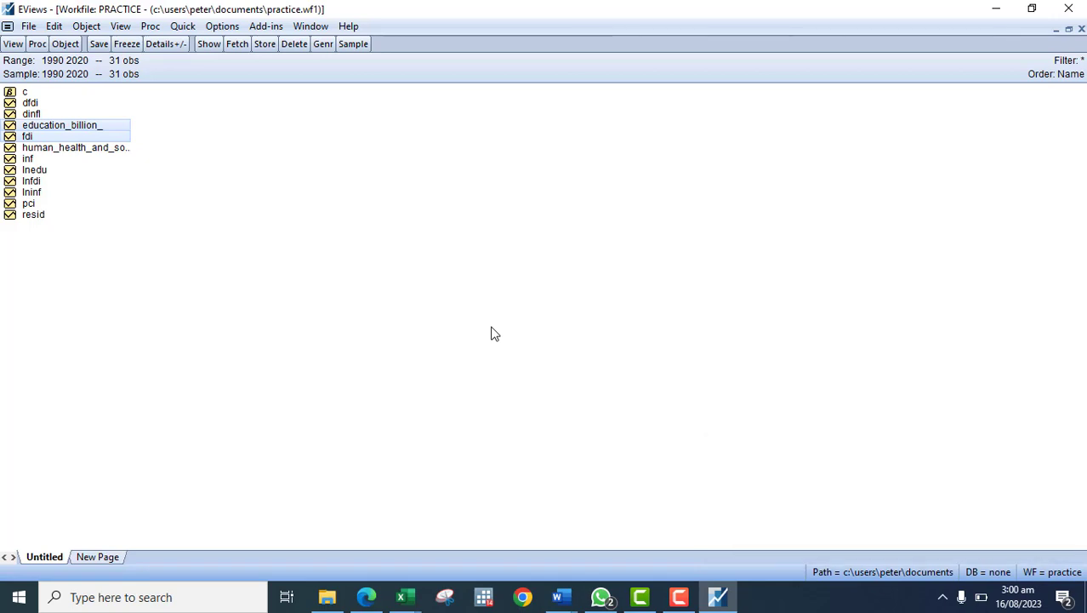
left_click(677, 597)
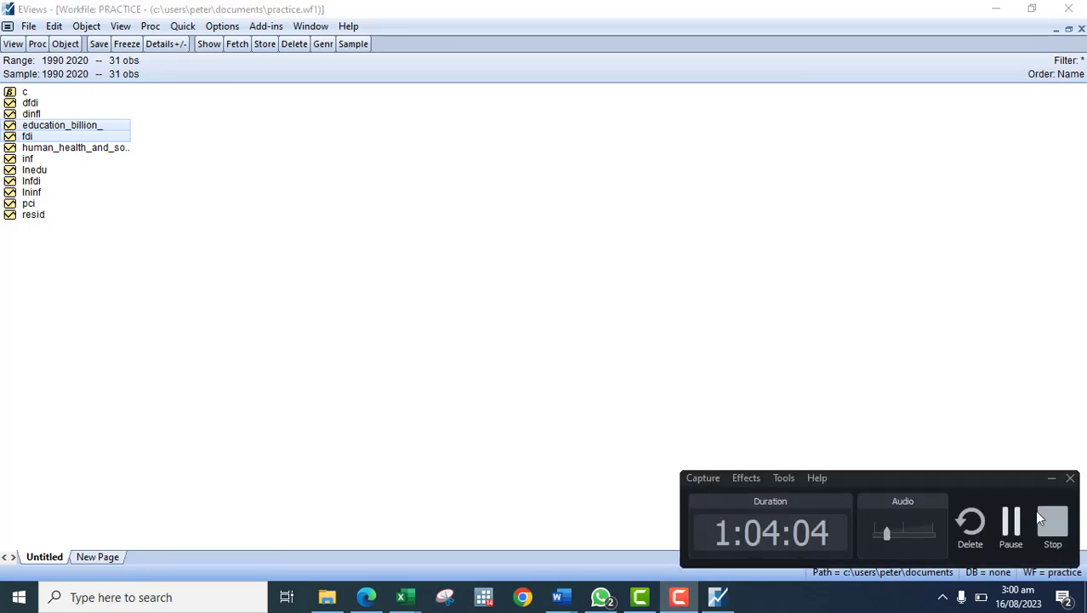